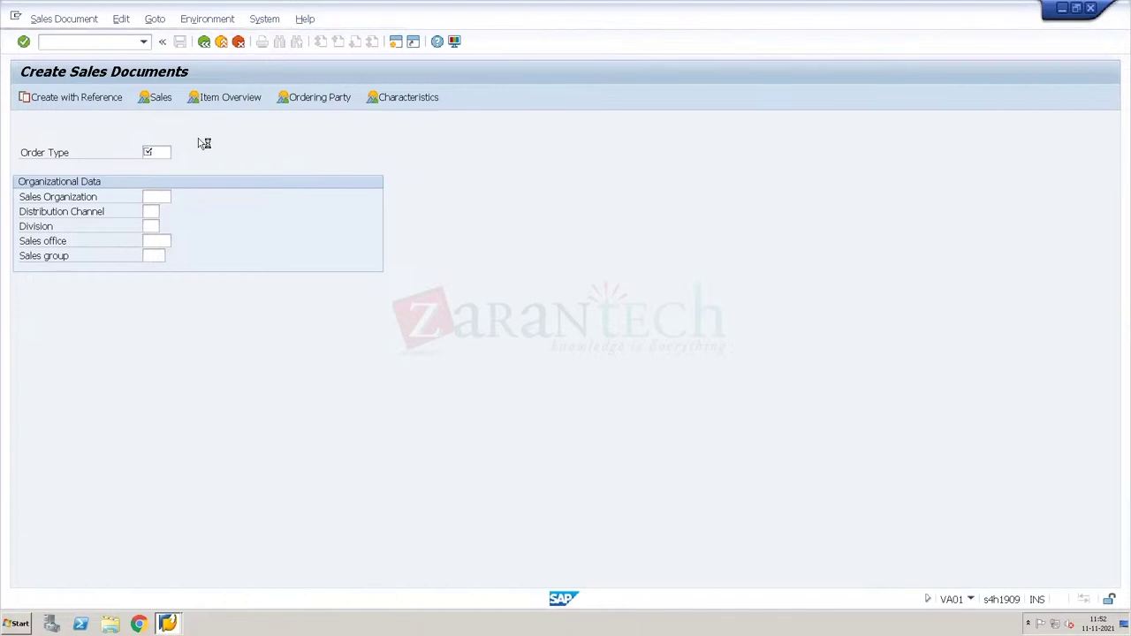
- Start a sales document with order type OR, sales organization SO34, distribution channel 10 and division 00
click(155, 152)
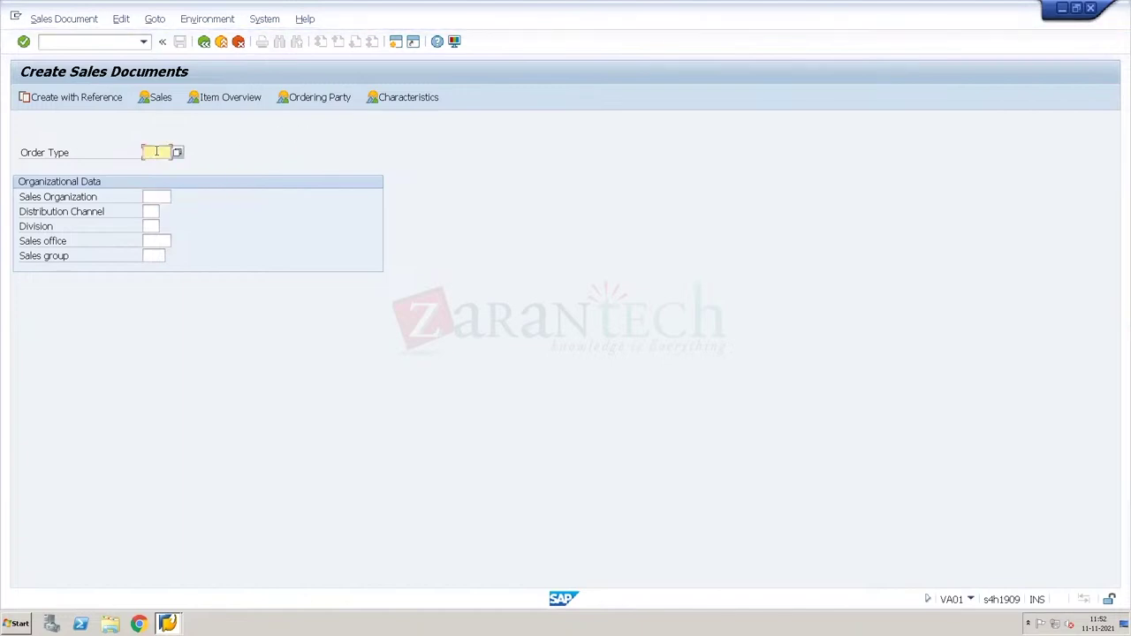
key(Tab)
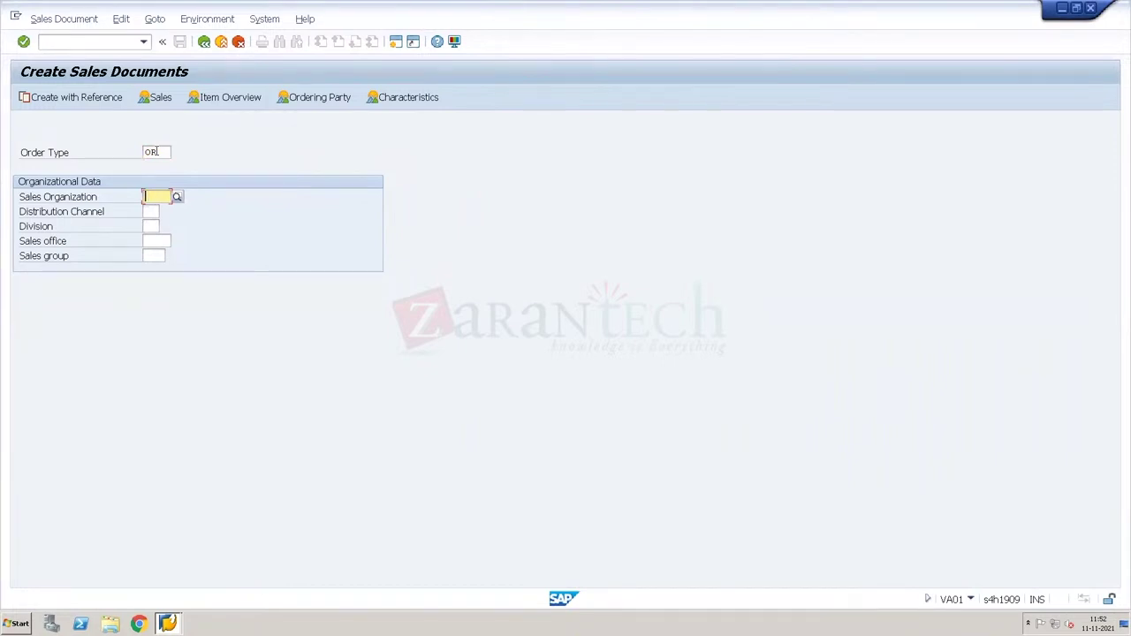
text(8034)
key(Tab)
text(10)
key(Tab)
text(0)
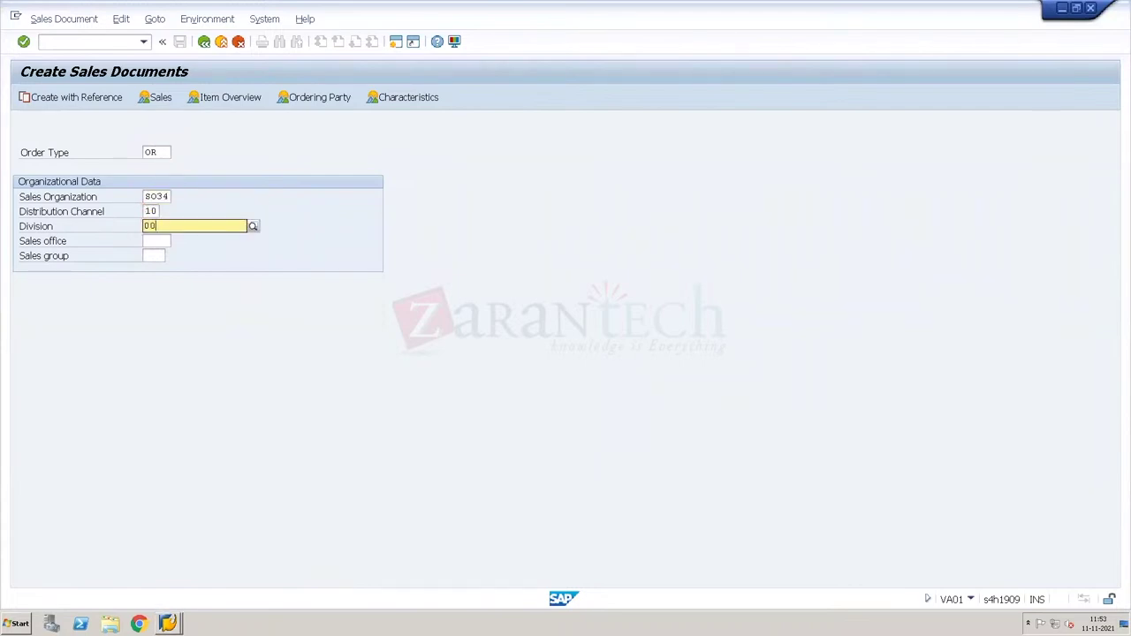
text(0)
key(Return)
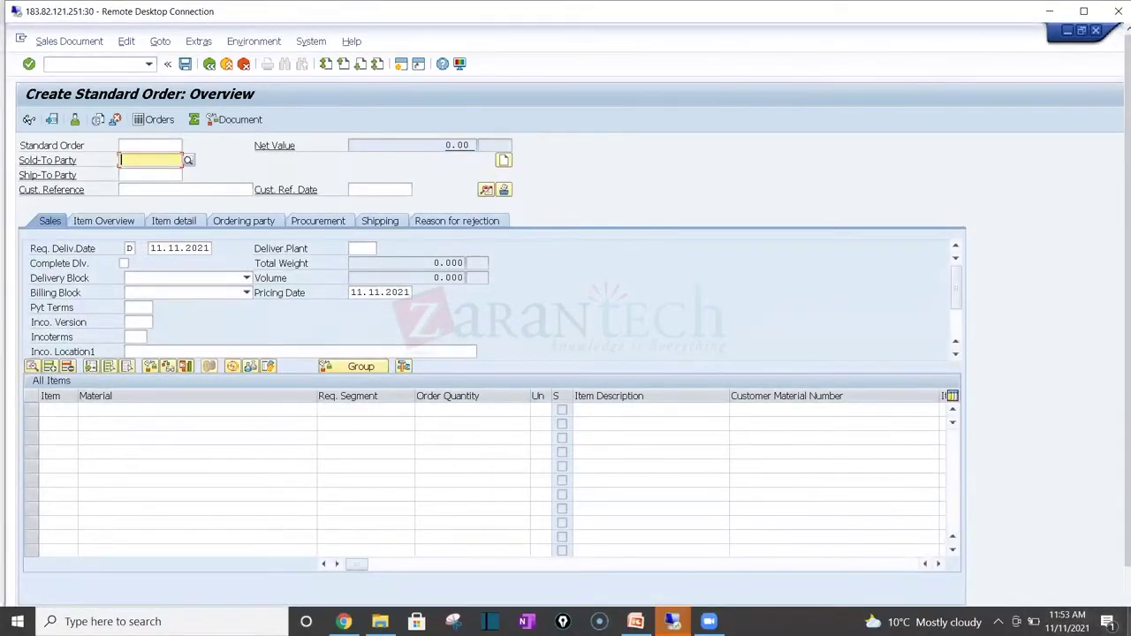
- Open the 1934H Warehouse Datasheet workbook from the desktop in Excel and dismiss document recovery, removing the recovered files
key(super+d)
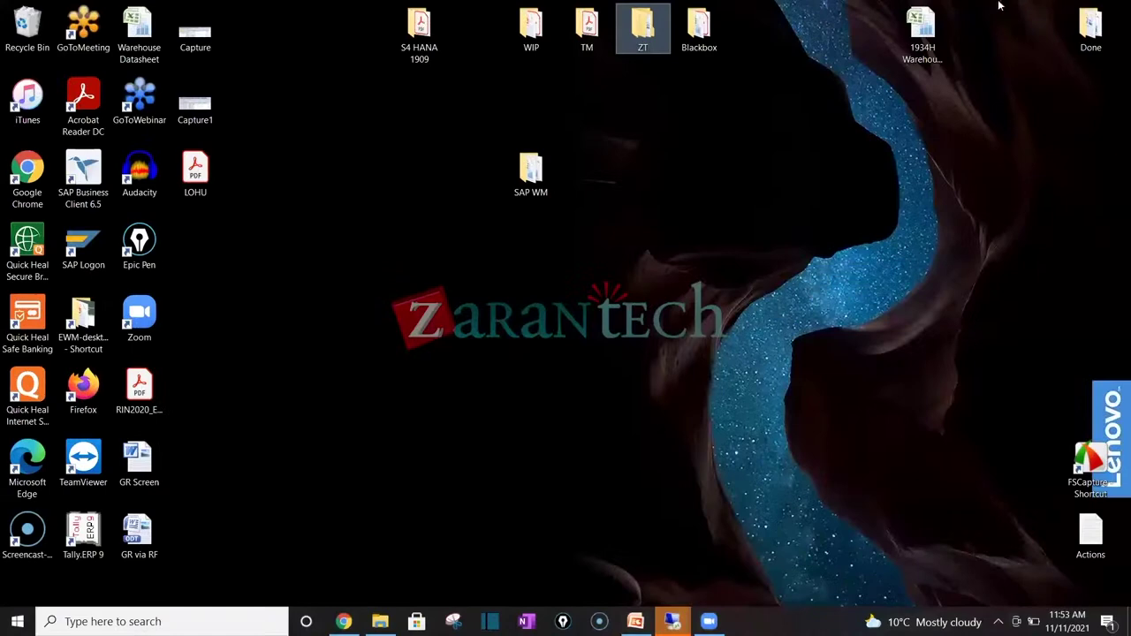
click(939, 7)
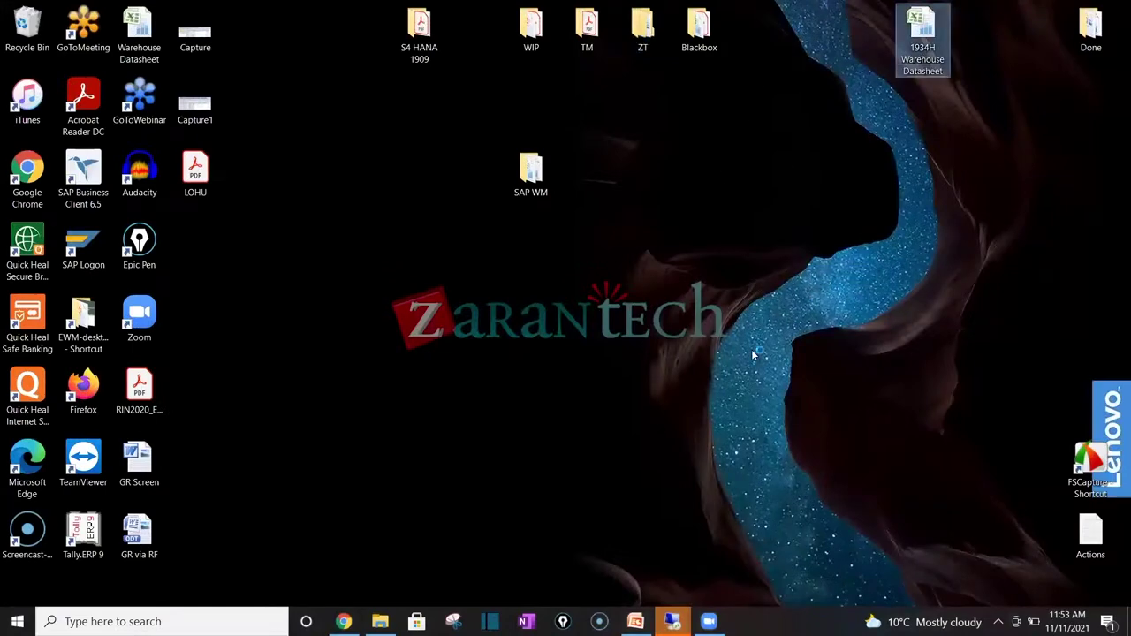
click(962, 199)
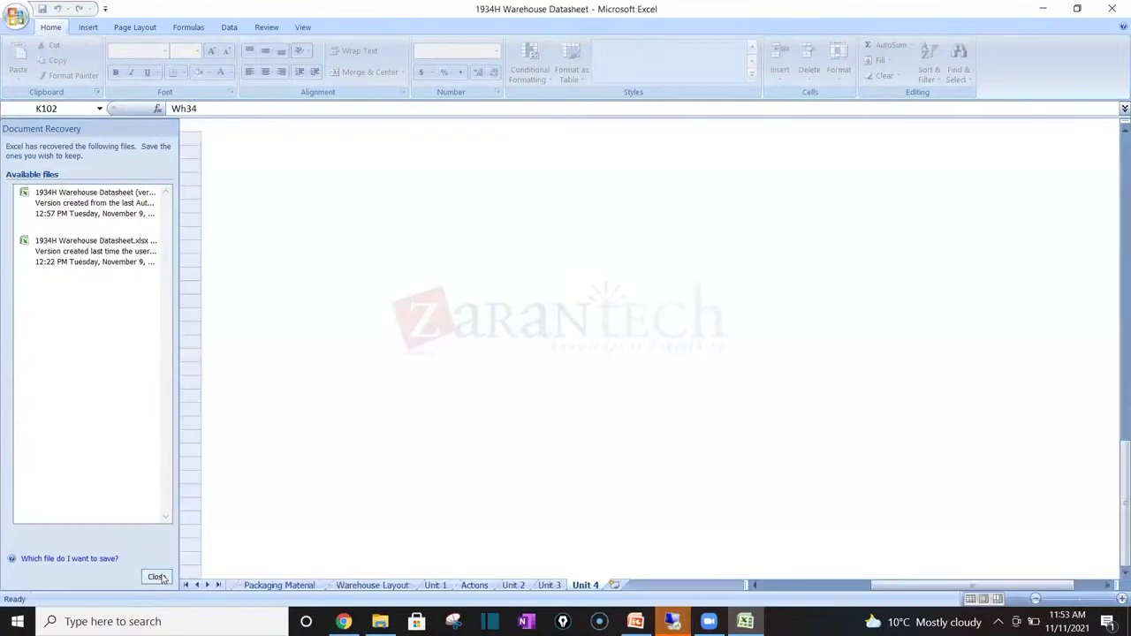
click(156, 577)
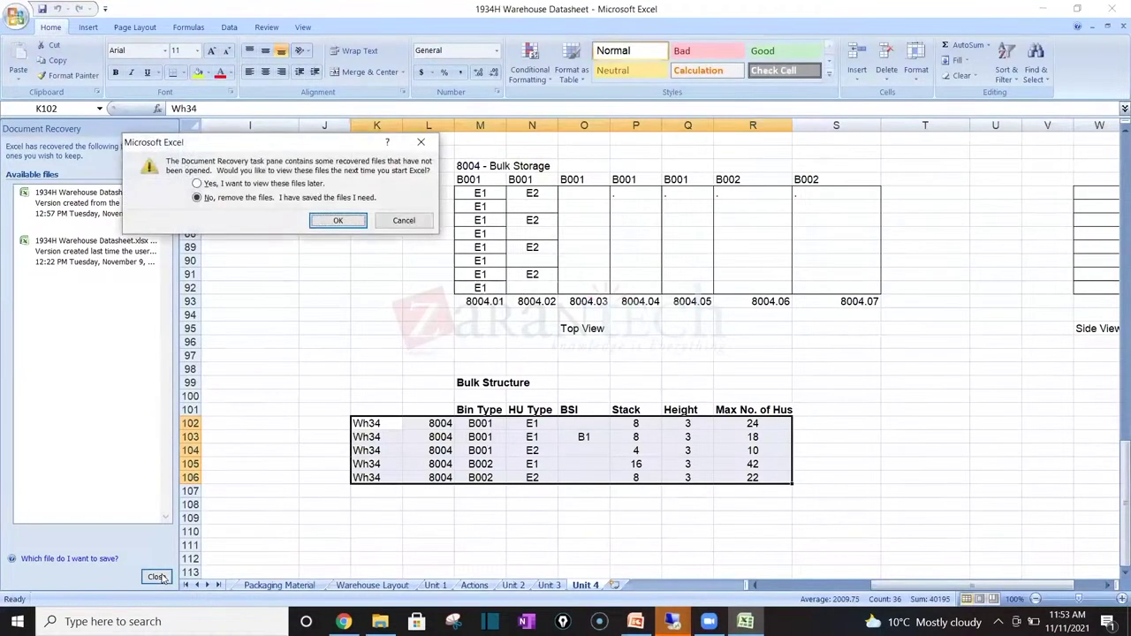
click(333, 222)
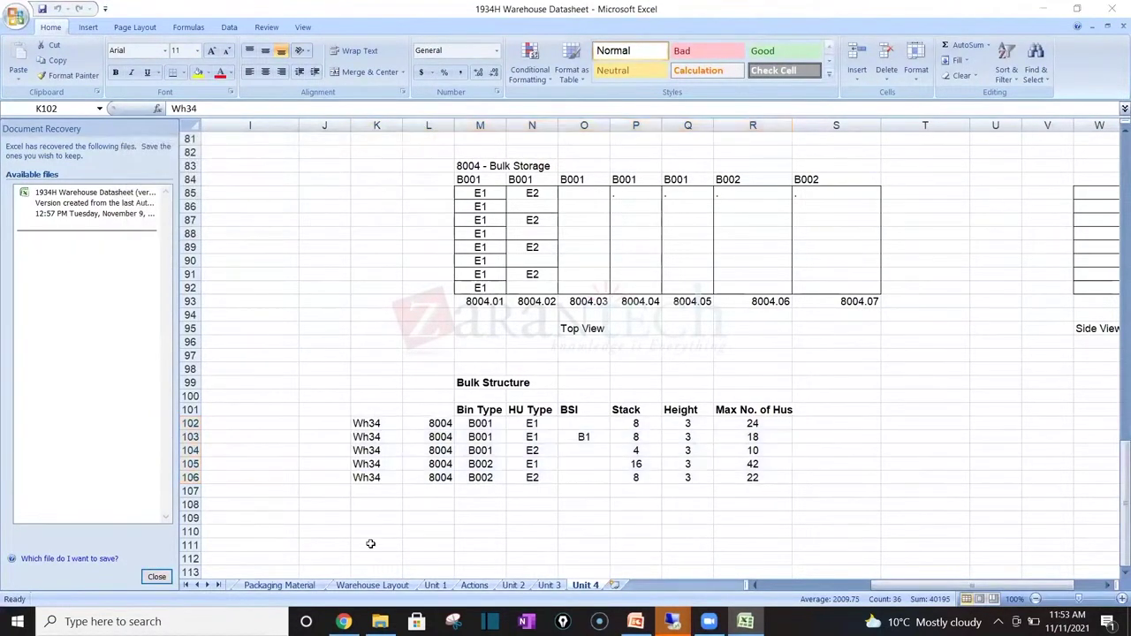
click(158, 577)
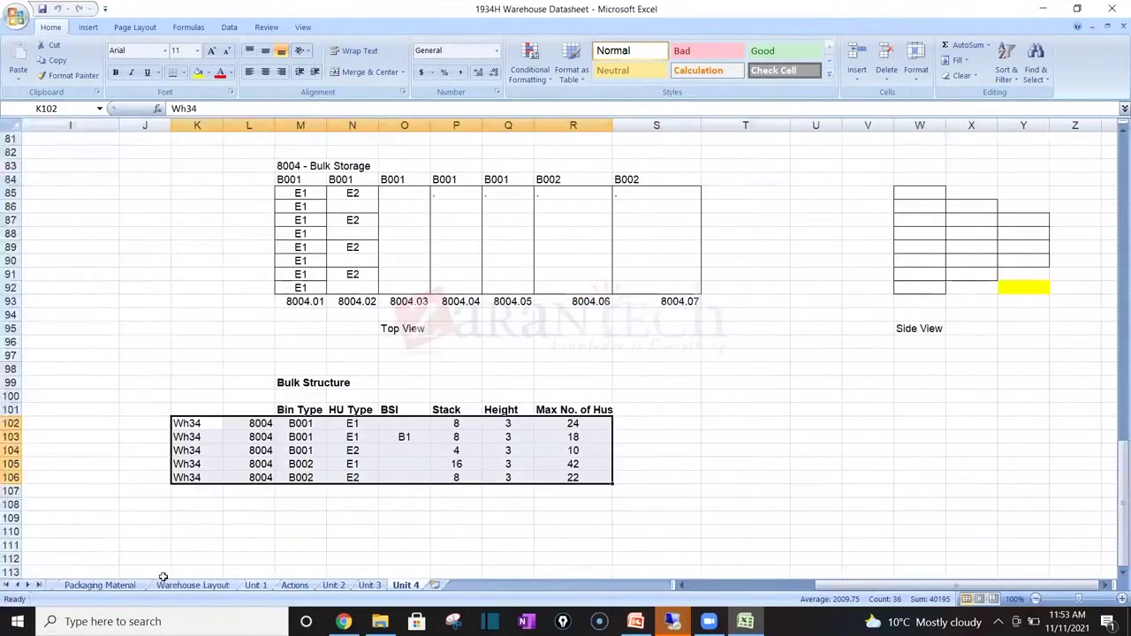
- Look up the batch's organizational data on the Org Structure sheet of the datasheet
click(687, 586)
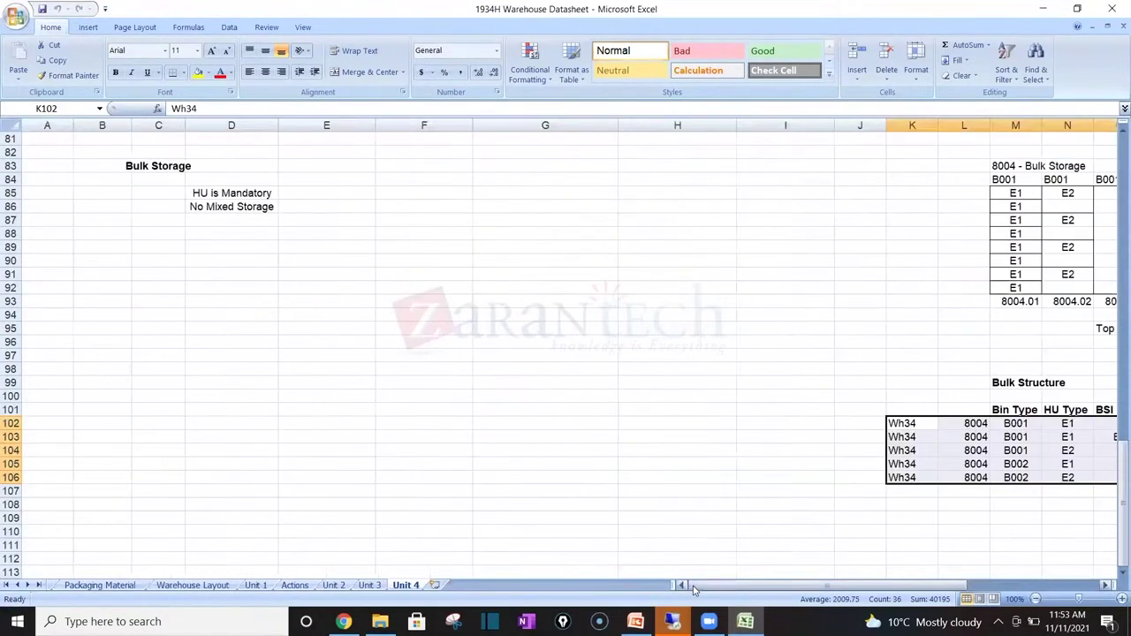
click(16, 586)
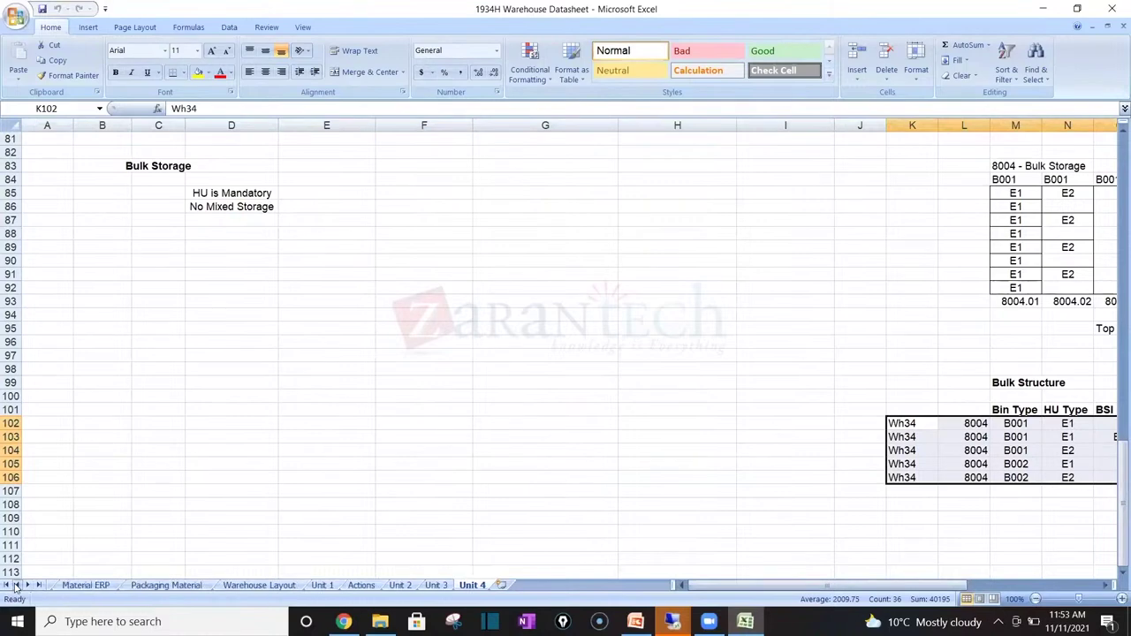
double_click(16, 586)
click(82, 585)
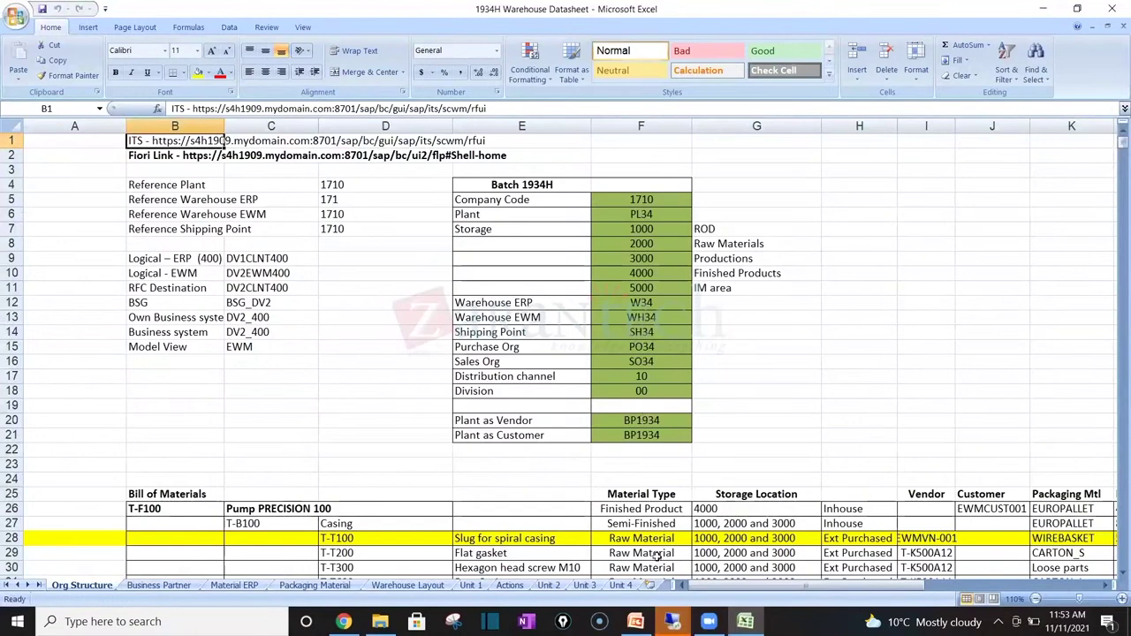
- Switch back to the full-screen SAP remote session and enter the customer number as the standard order's sold-to party
mouse_move(672, 621)
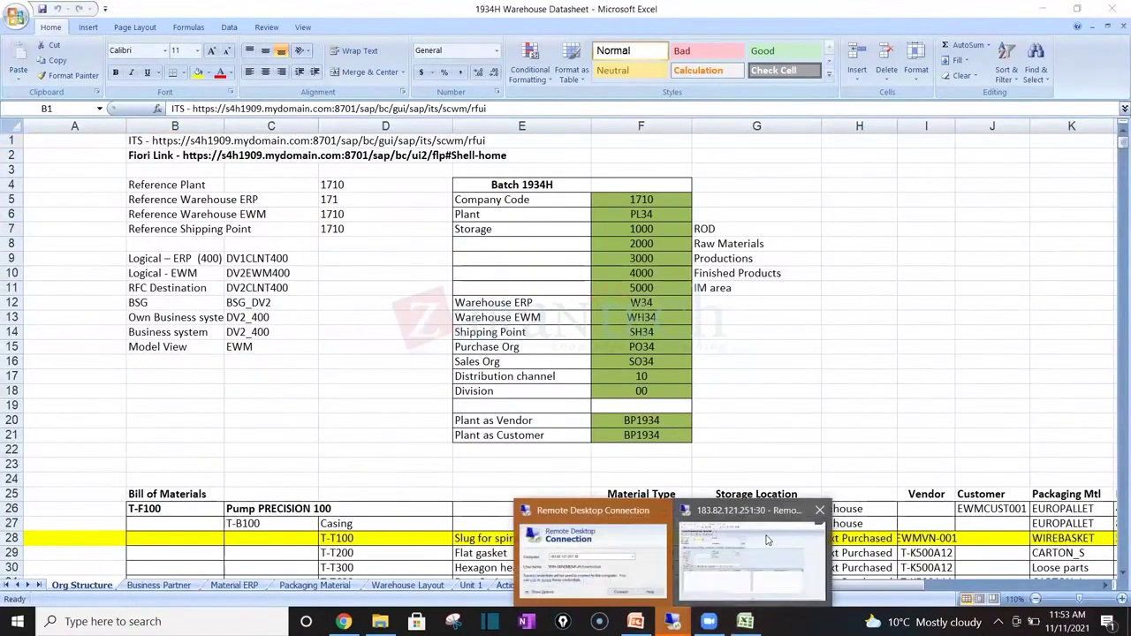
click(660, 510)
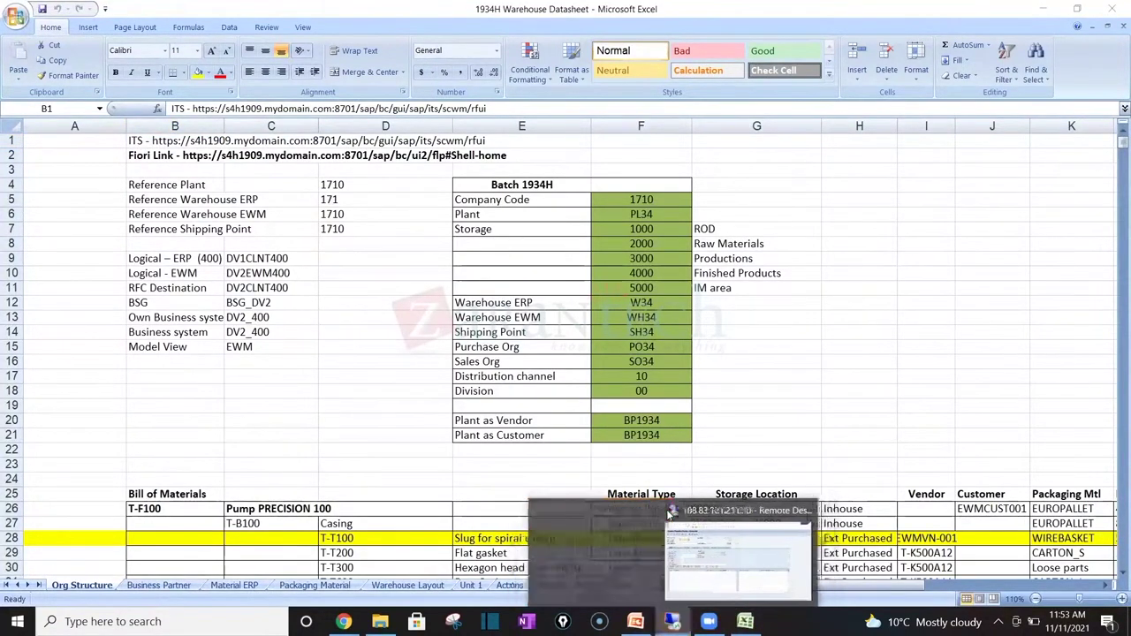
click(685, 563)
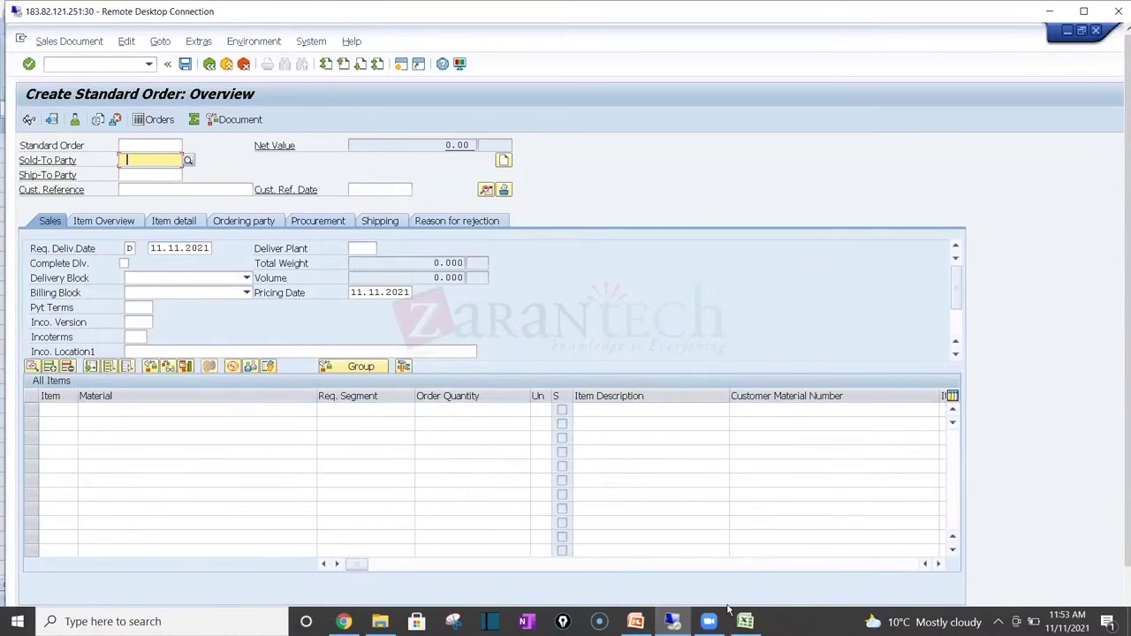
text(2152)
key(Return)
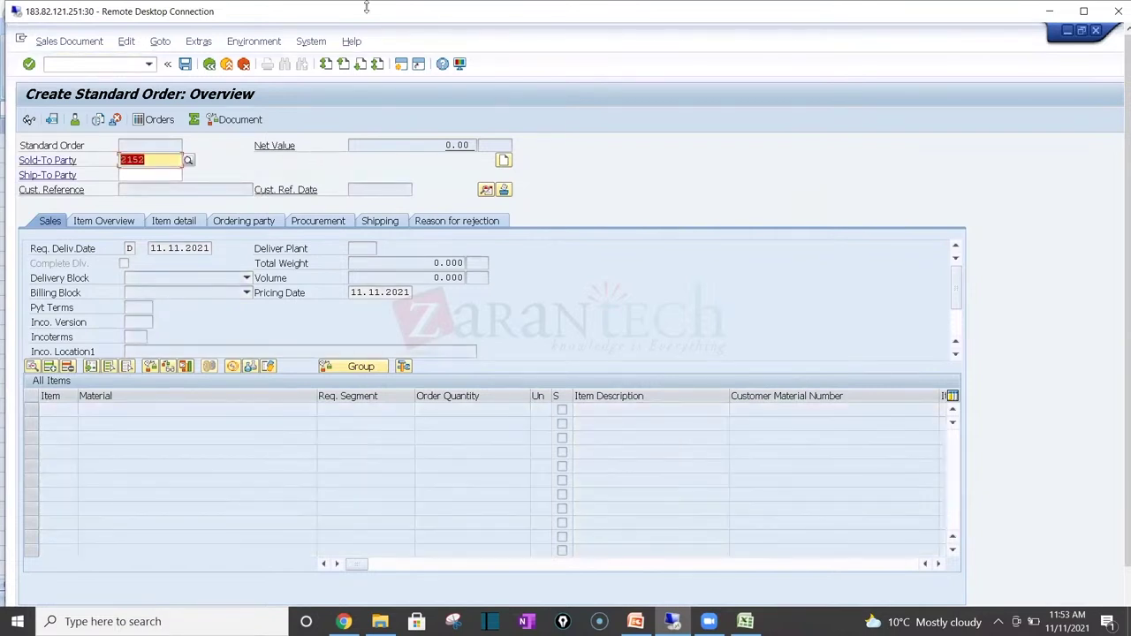
double_click(286, 12)
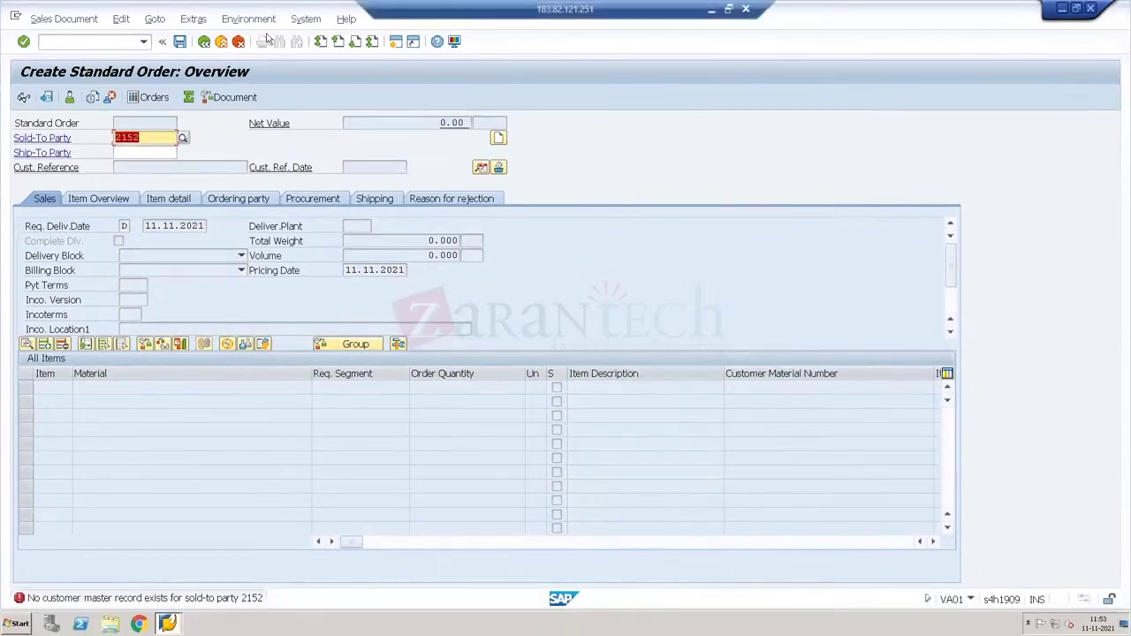
- Open Maintain Business Partner in a new session and search for business partners by number with EWM*
click(78, 47)
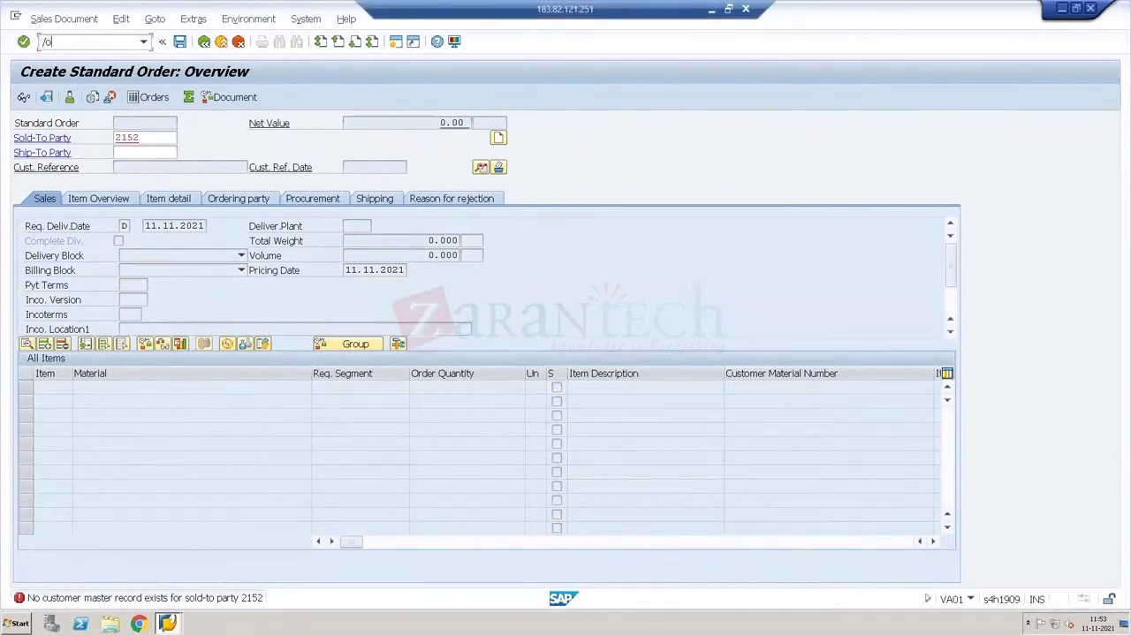
text(/o/scwm)
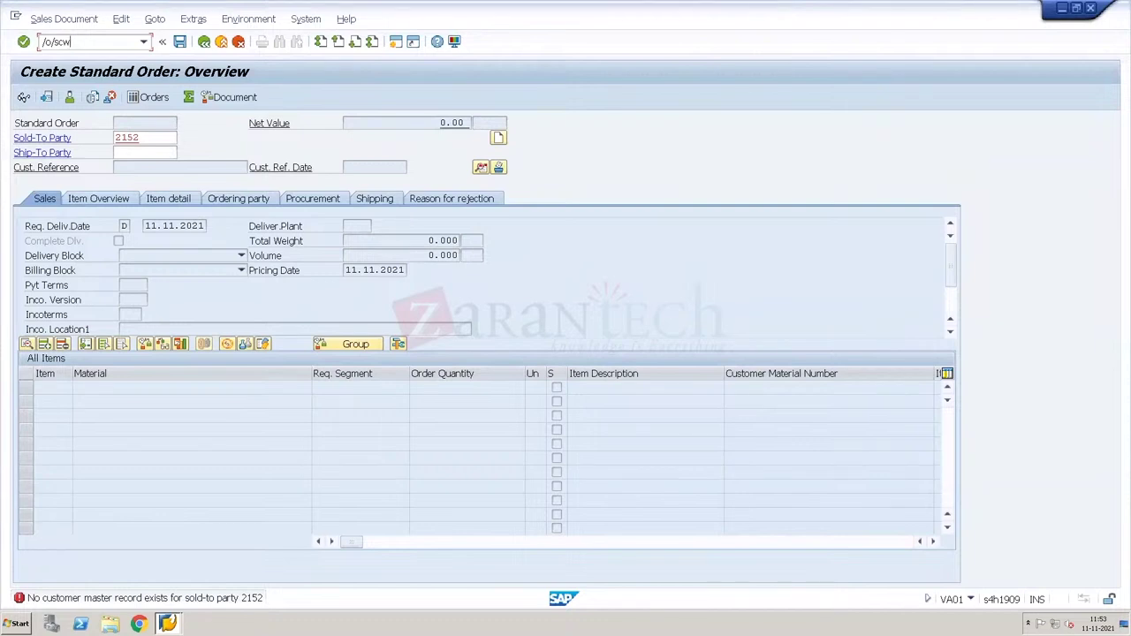
key(Return)
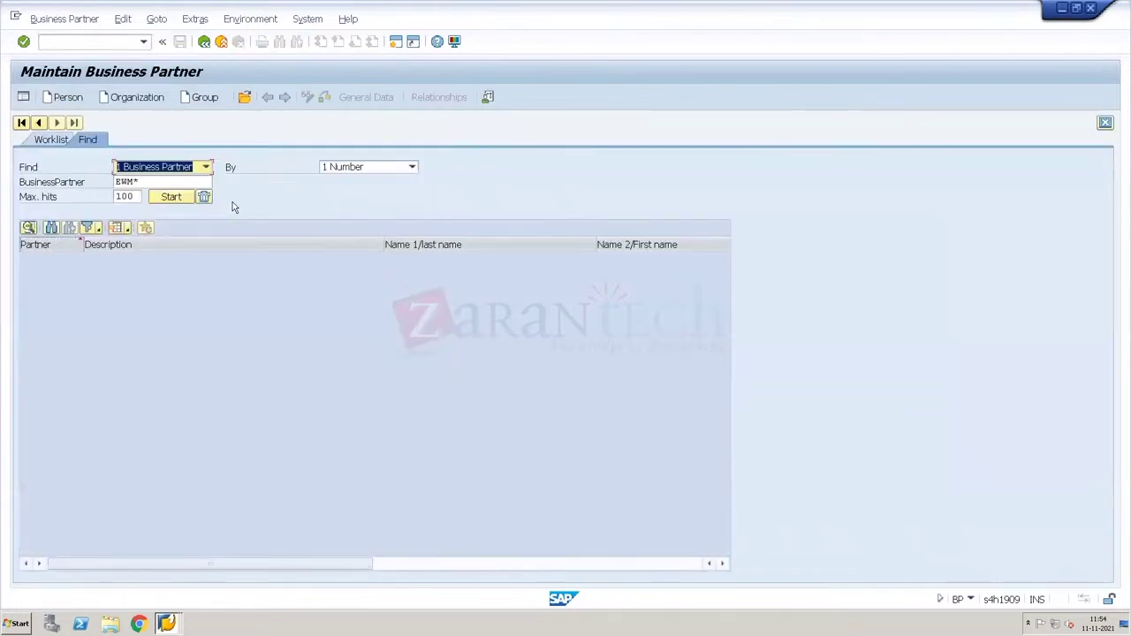
click(152, 183)
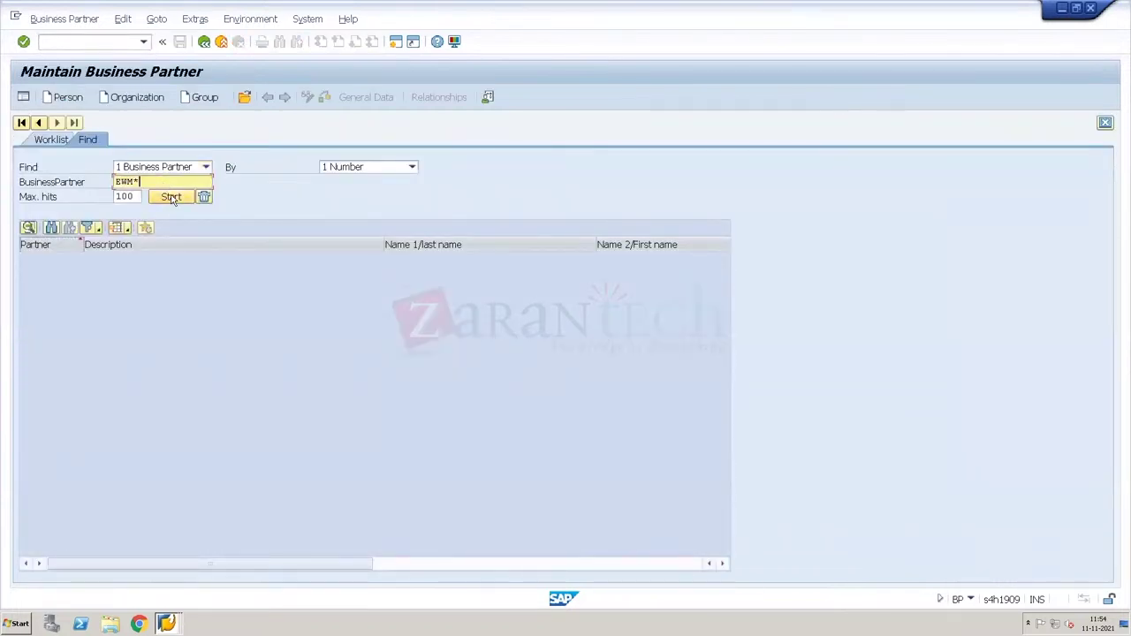
click(171, 197)
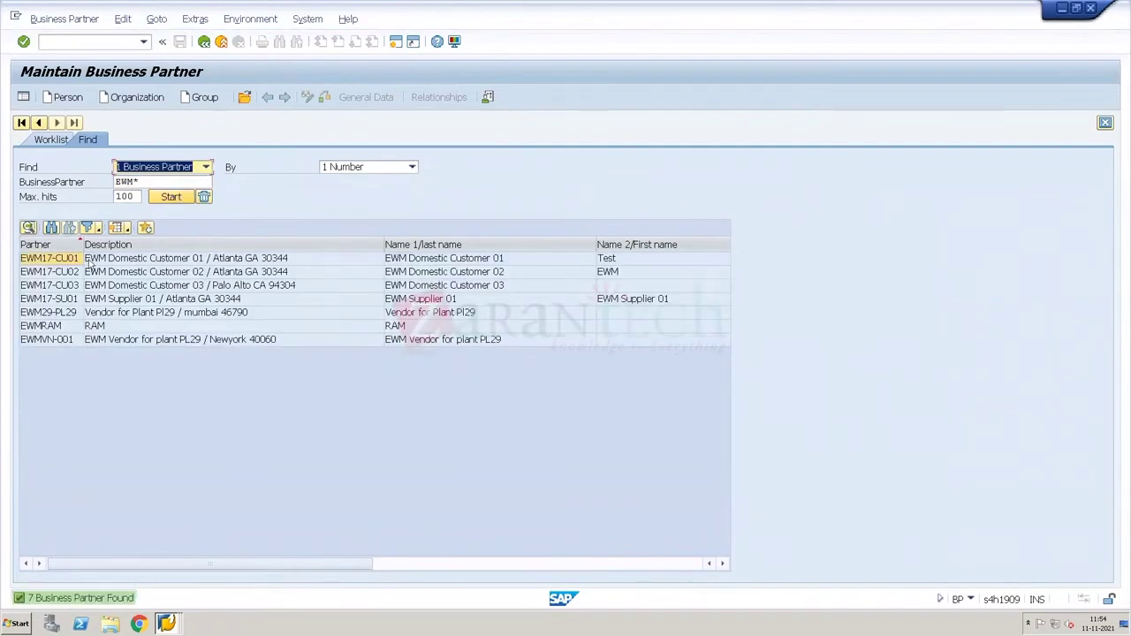
- Open the EWM Domestic Customer 01 business partner in change mode and set its BP role to FLCU00 FI Customer
click(73, 260)
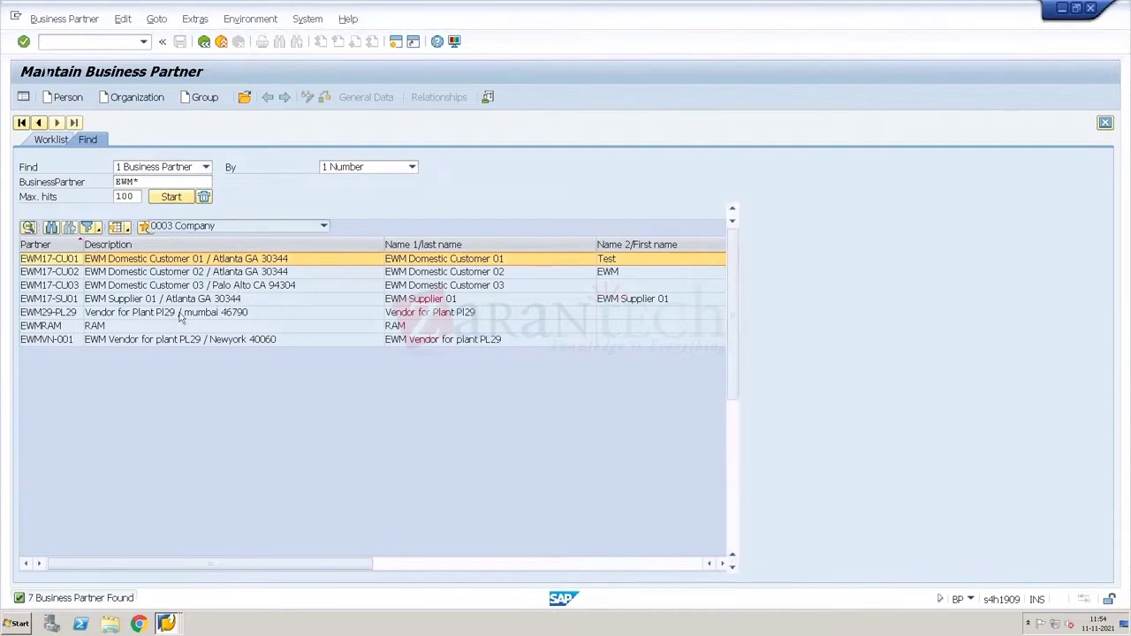
click(307, 98)
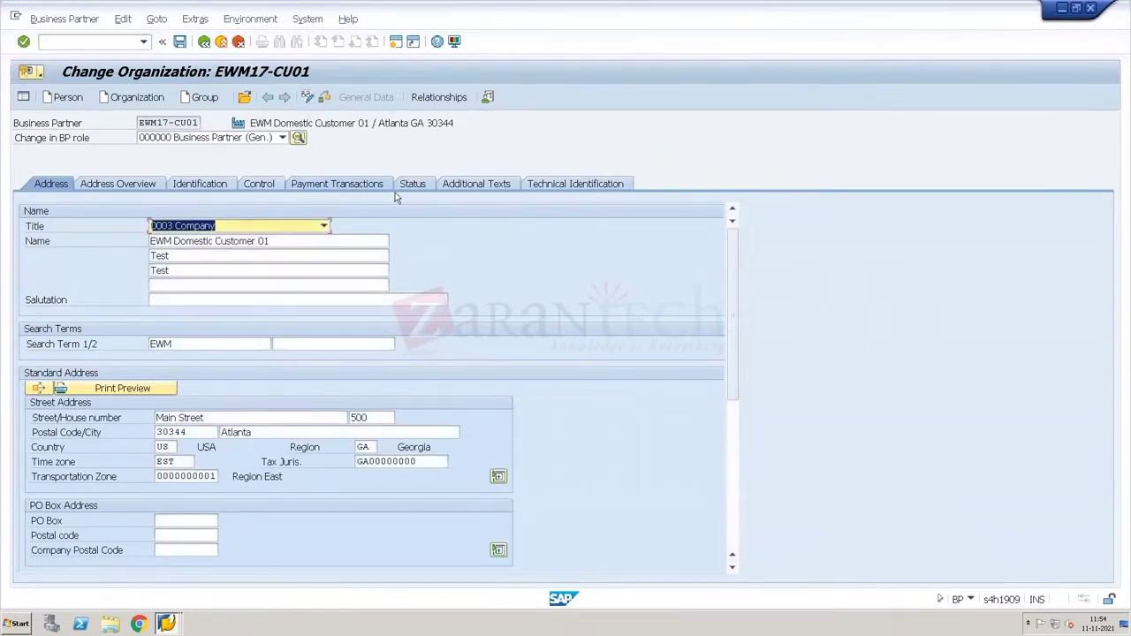
click(282, 139)
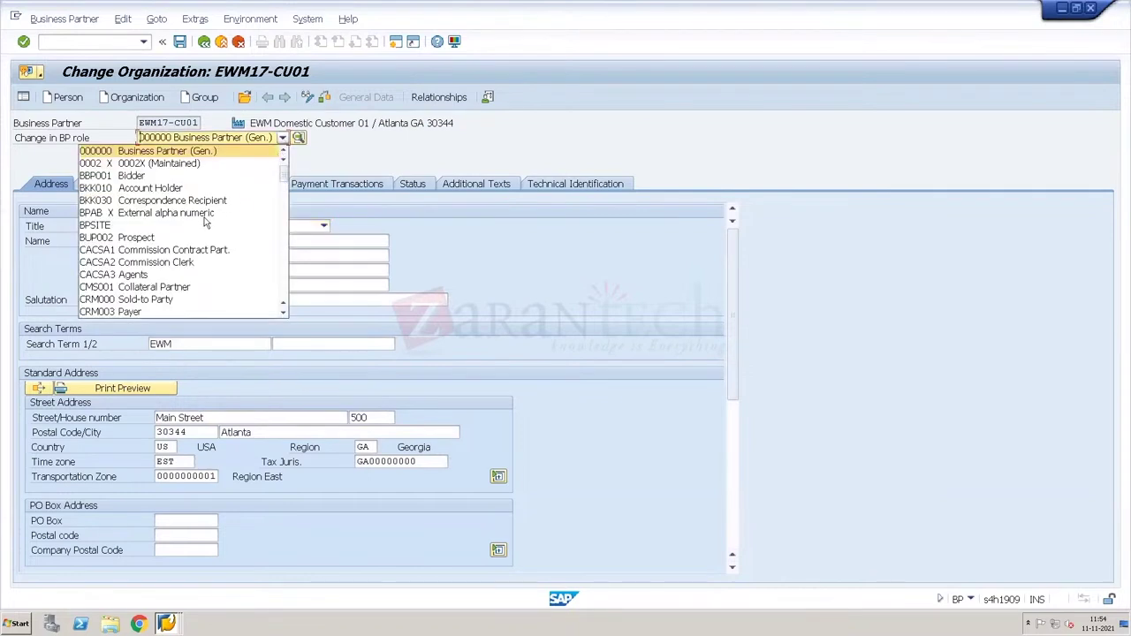
click(283, 281)
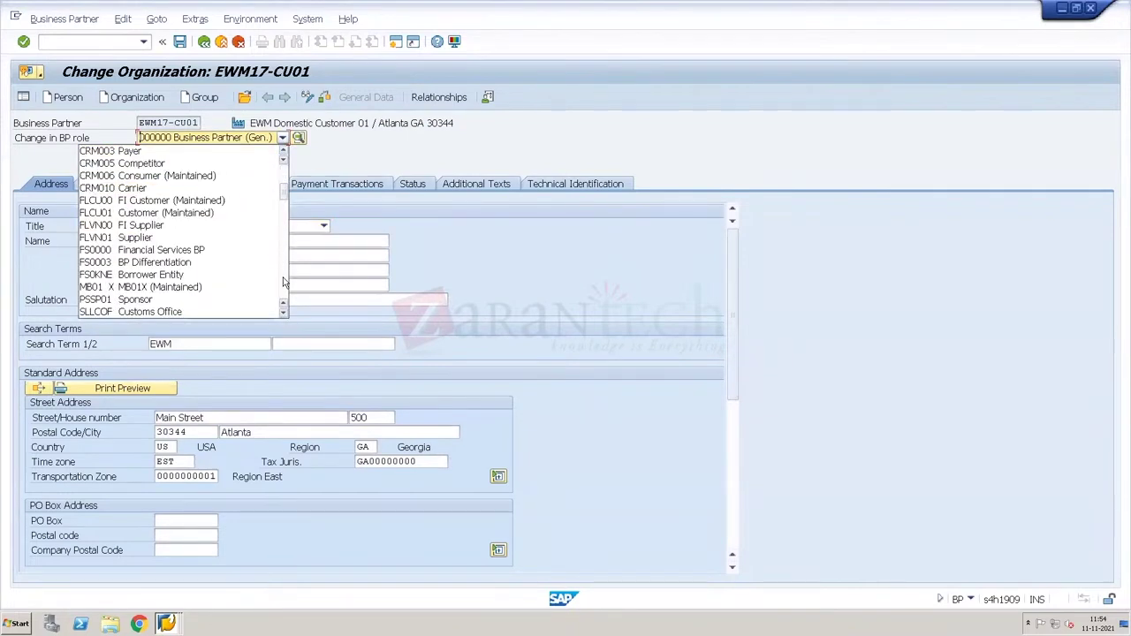
click(171, 201)
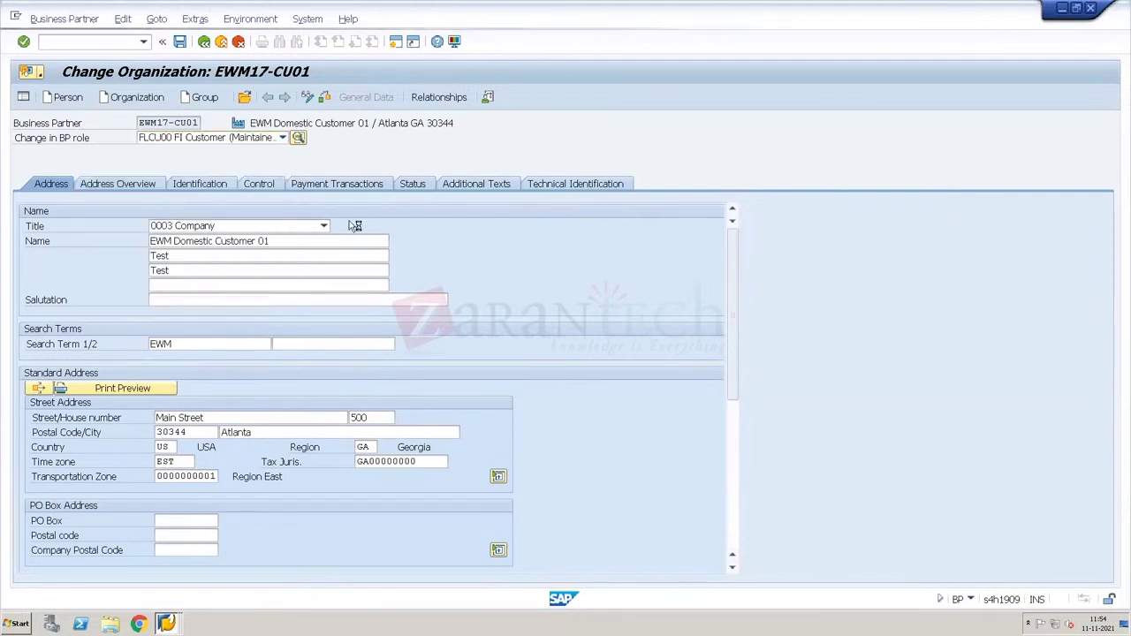
- Check the company codes assigned to the customer in the FI Customer role and close the list without changes
click(431, 100)
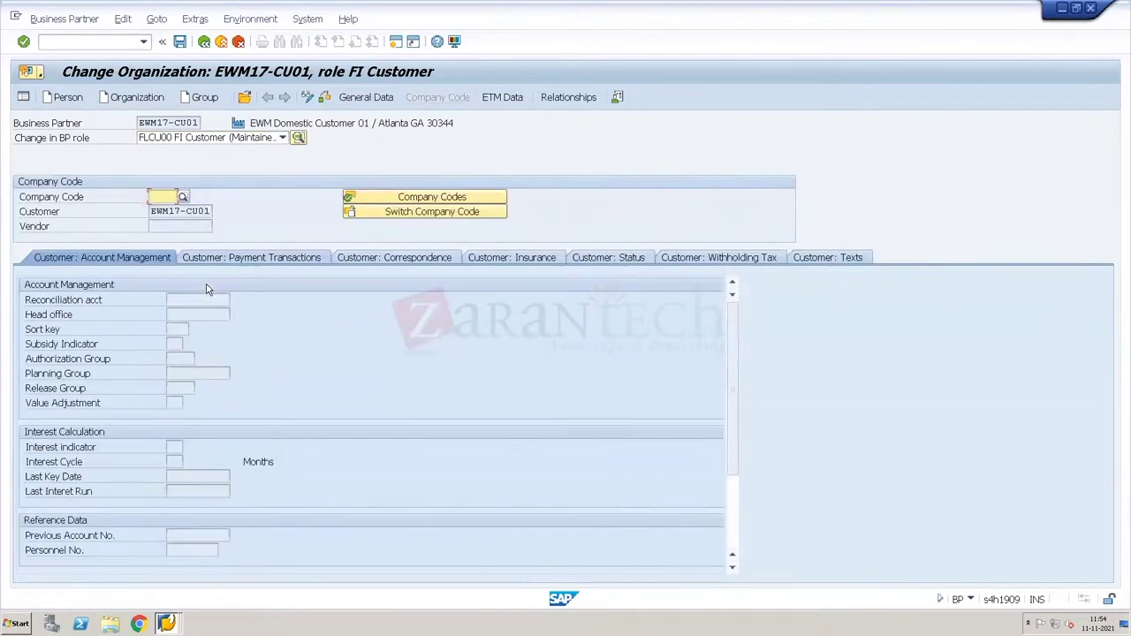
click(428, 198)
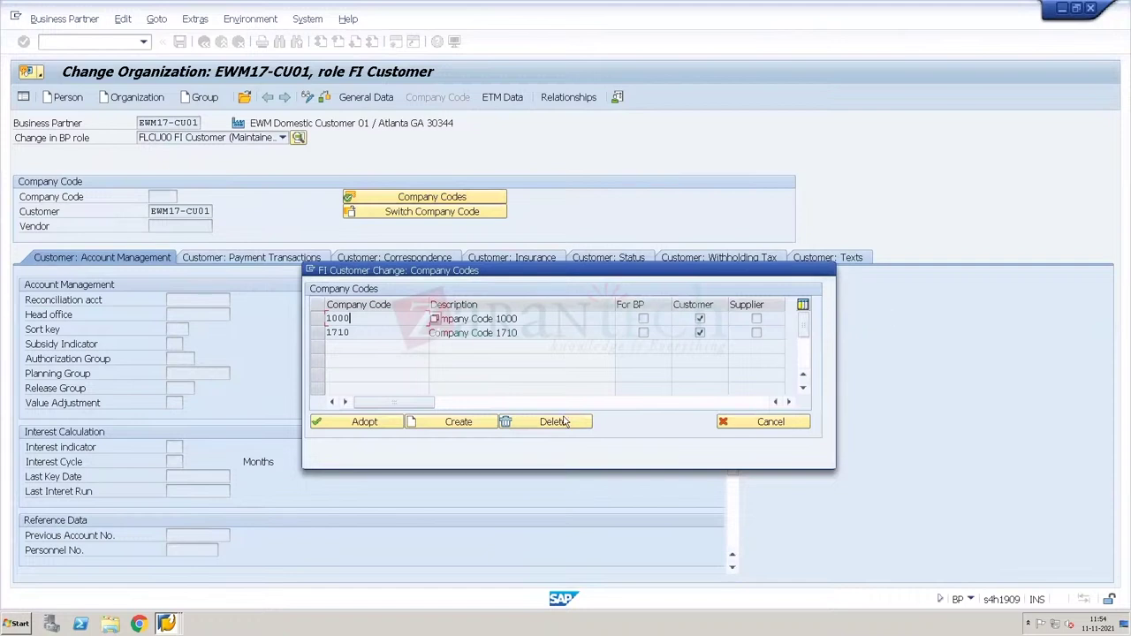
click(765, 423)
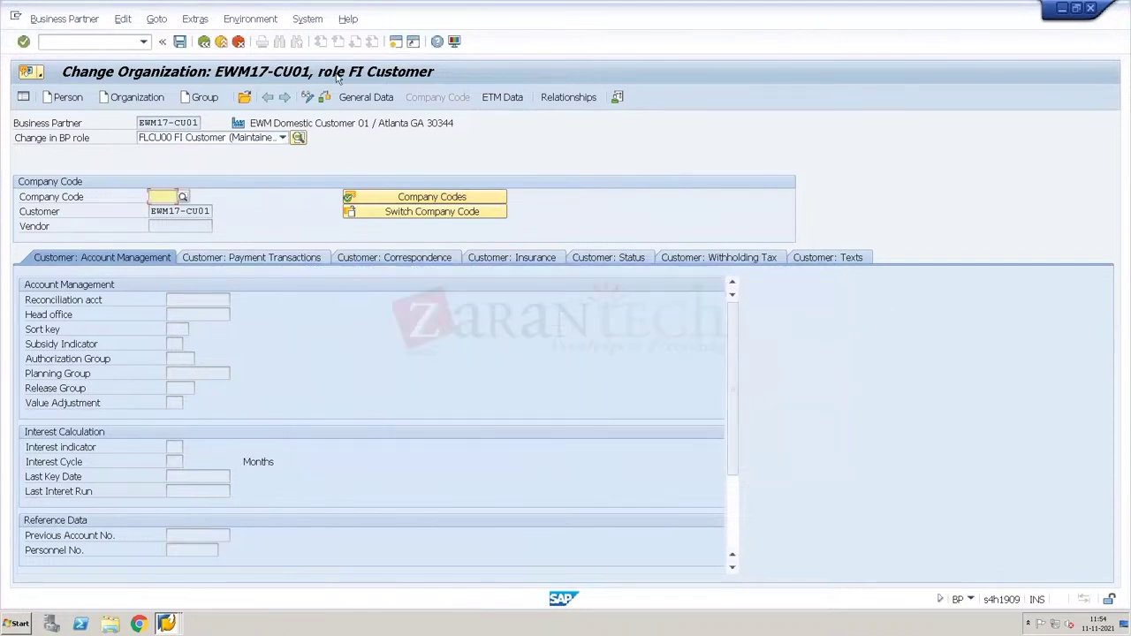
- Change the BP role to FLCU01 Customer and open the Sales and Distribution data
click(284, 140)
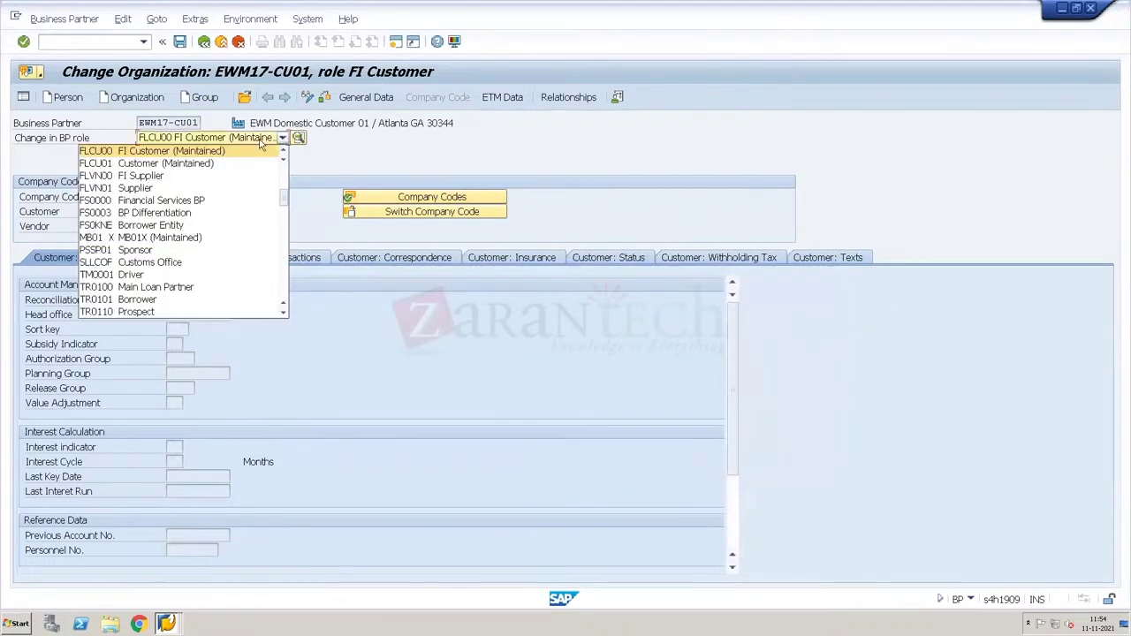
click(196, 167)
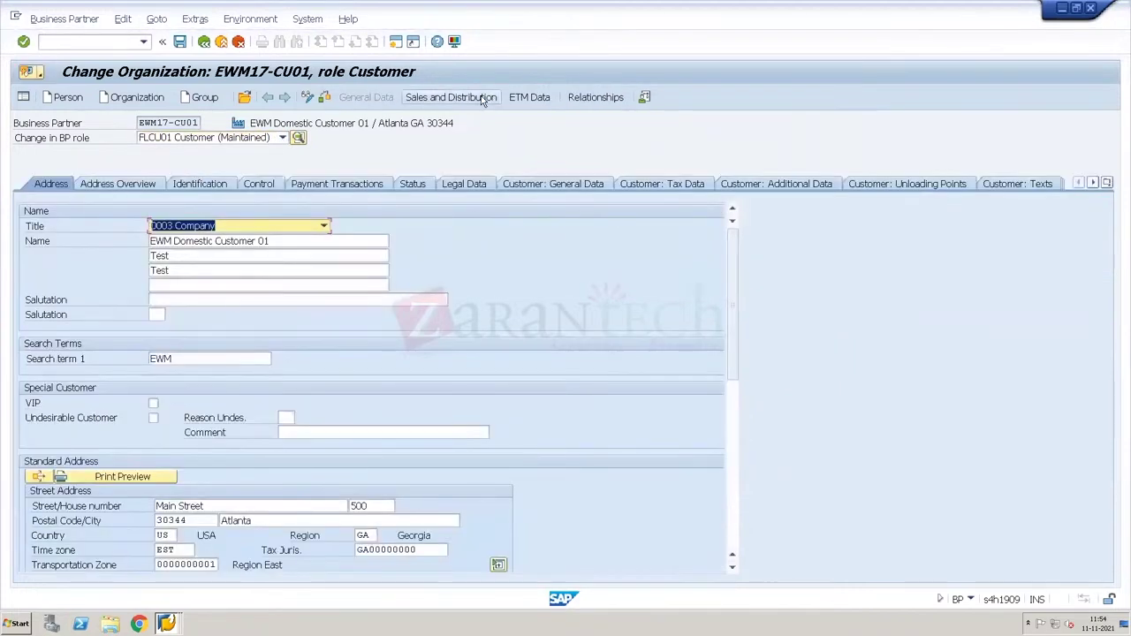
click(485, 100)
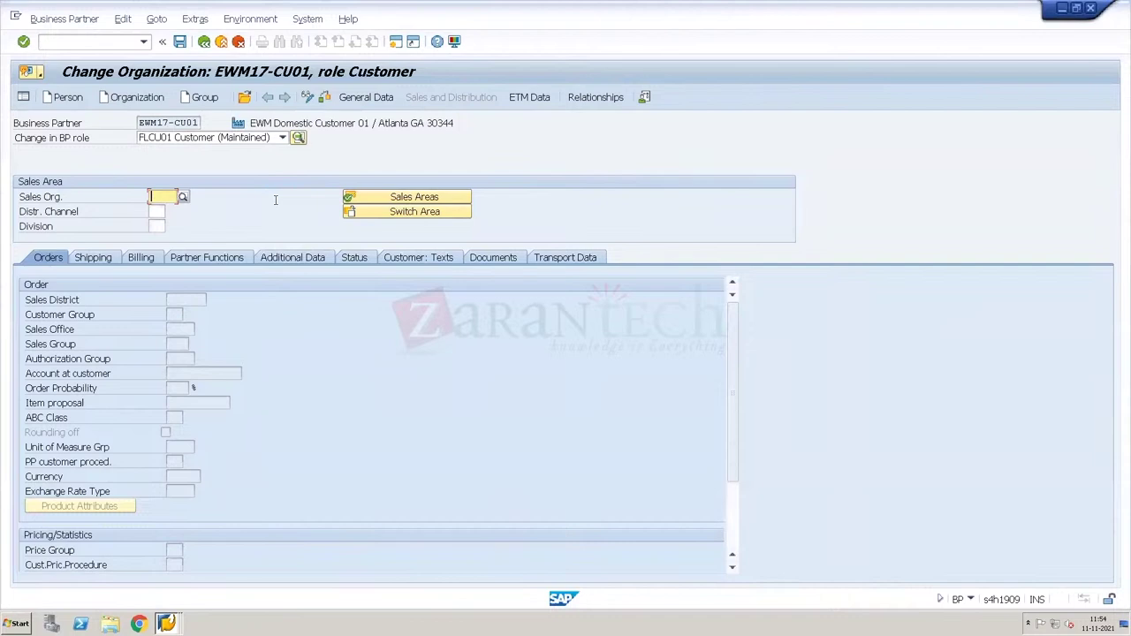
- Extend the customer to sales organization SO34, distribution channel 10 and division 00
text(8034)
key(Return)
key(Tab)
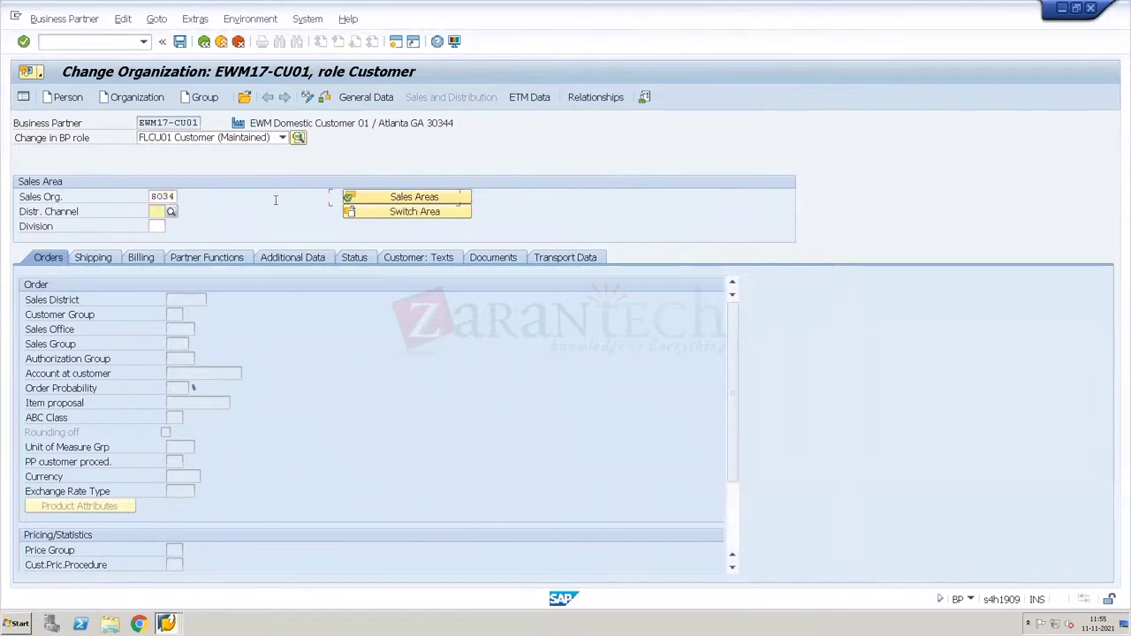
text(10)
key(Tab)
text(00)
key(Return)
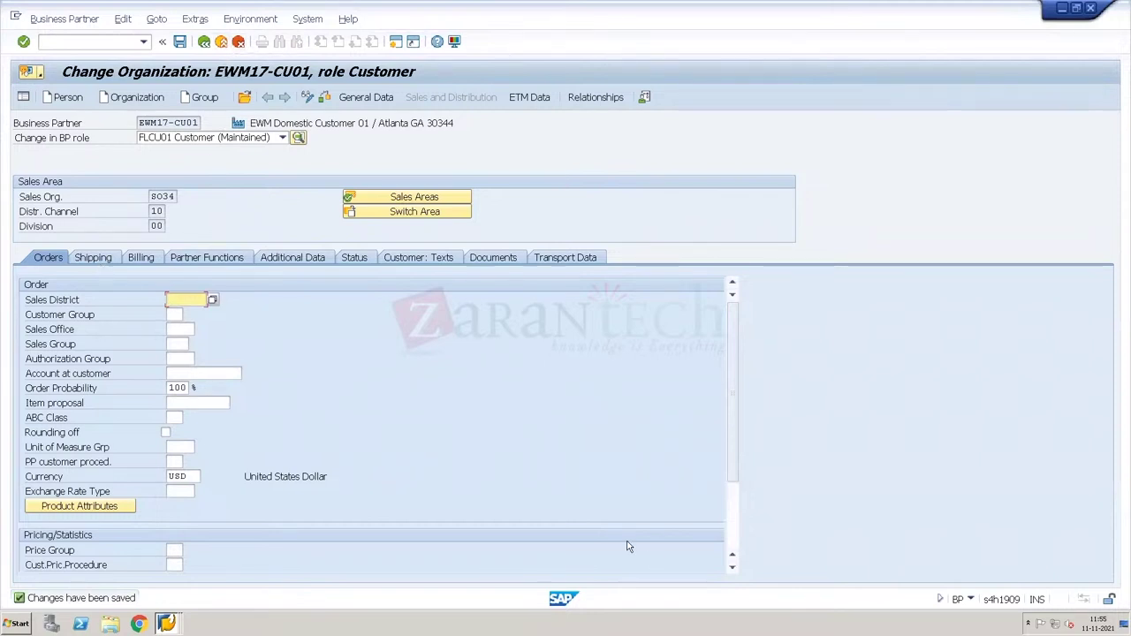
- Set the customer's pricing procedure to 02 (Procedure 02) in the order data and save the business partner
scroll(729, 525, down, 3)
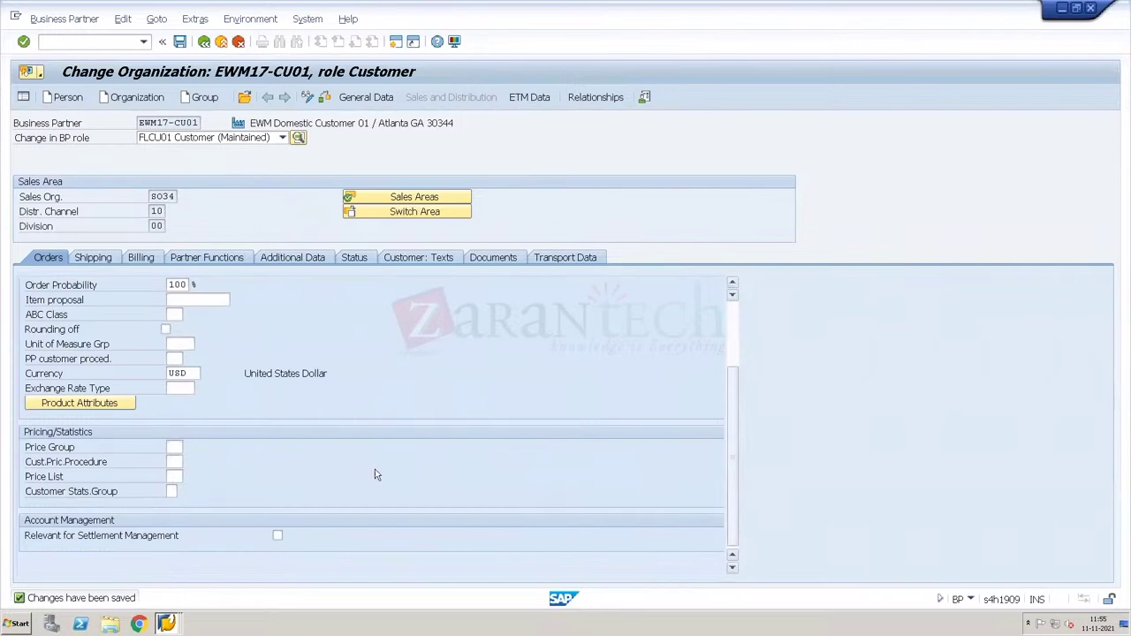
click(176, 461)
click(189, 462)
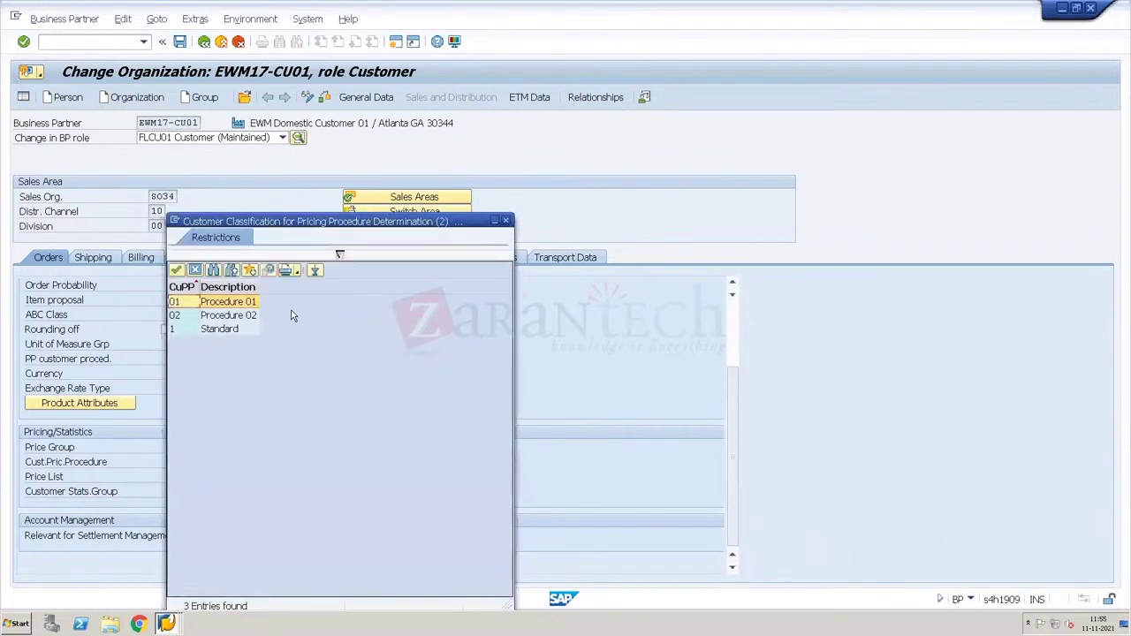
double_click(228, 315)
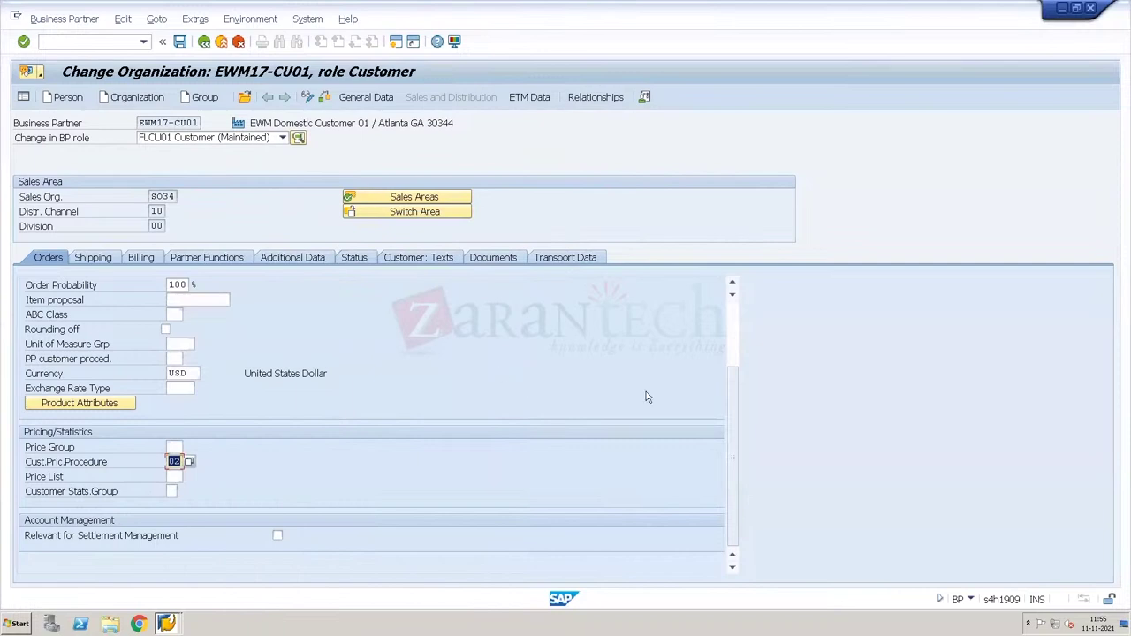
scroll(343, 370, up, 3)
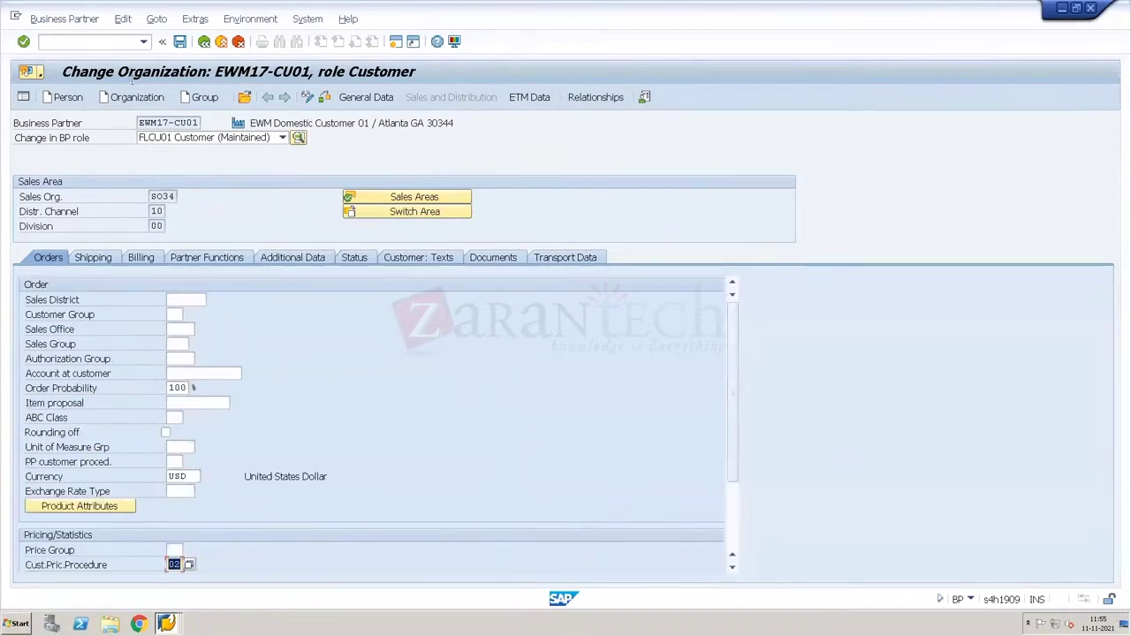
click(181, 42)
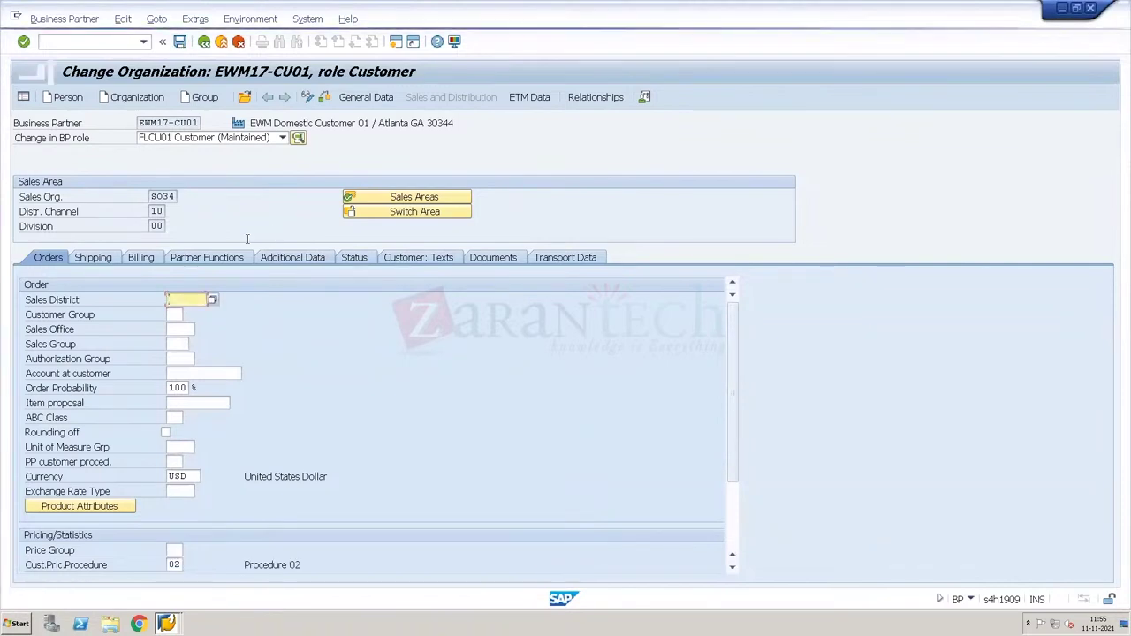
- Open the customer's shipping data for the sales area and switch the business partner to display mode
click(109, 262)
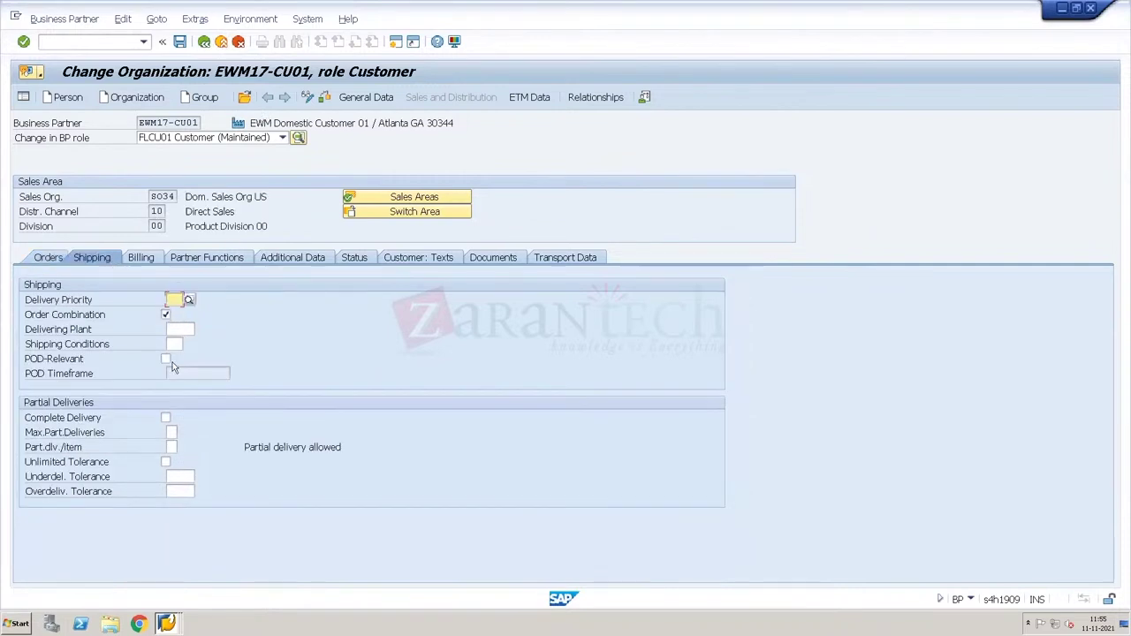
click(175, 299)
click(308, 99)
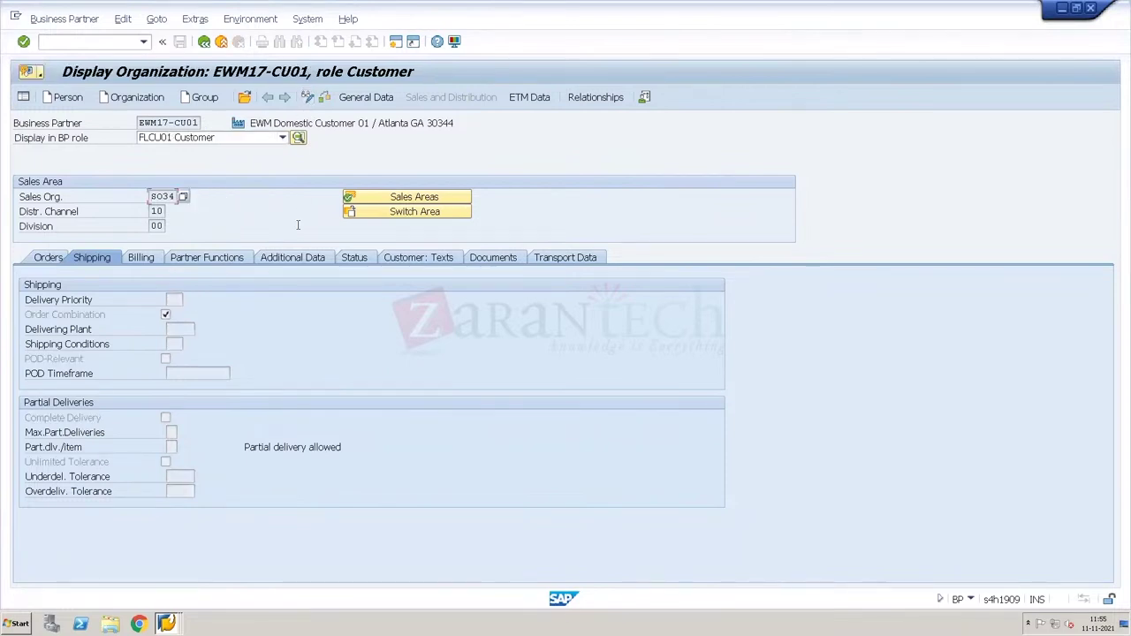
- Switch to the standard order session and enter the EWM Domestic Customer 01 number as sold-to party, plus a customer reference number
key(alt+Tab)
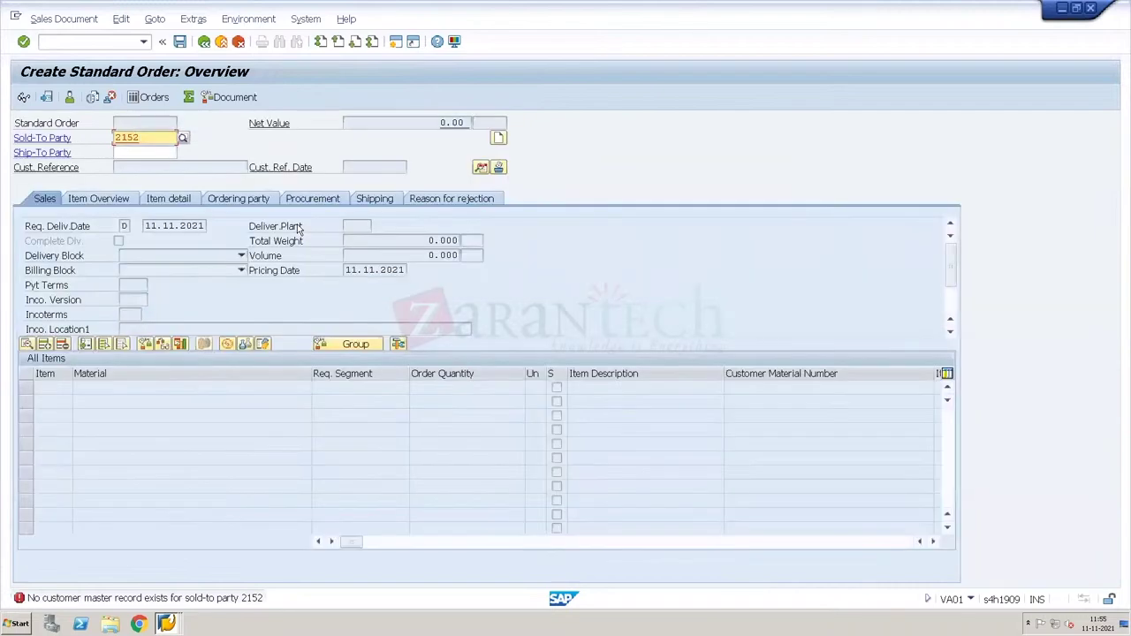
key(alt+Tab)
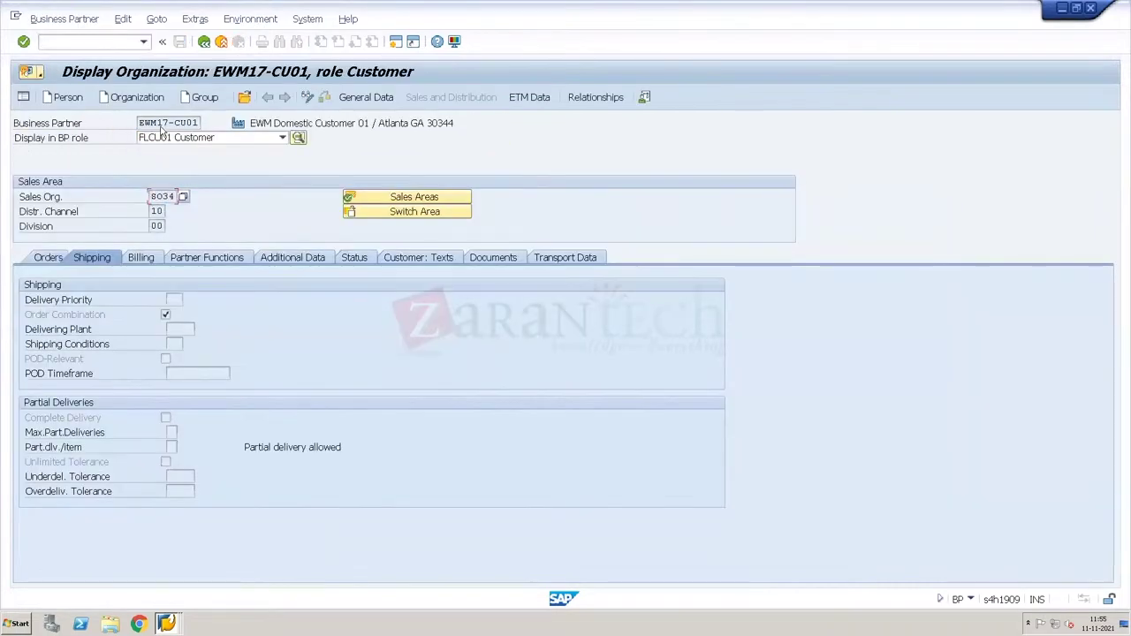
key(alt+Tab)
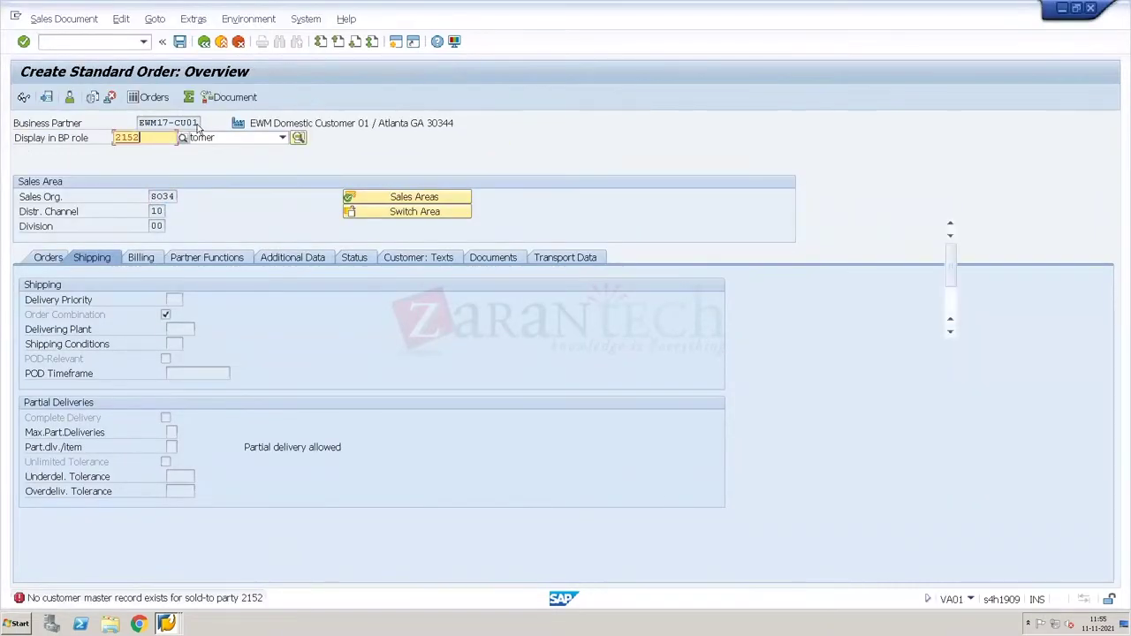
text(EWM17-CU01)
key(Return)
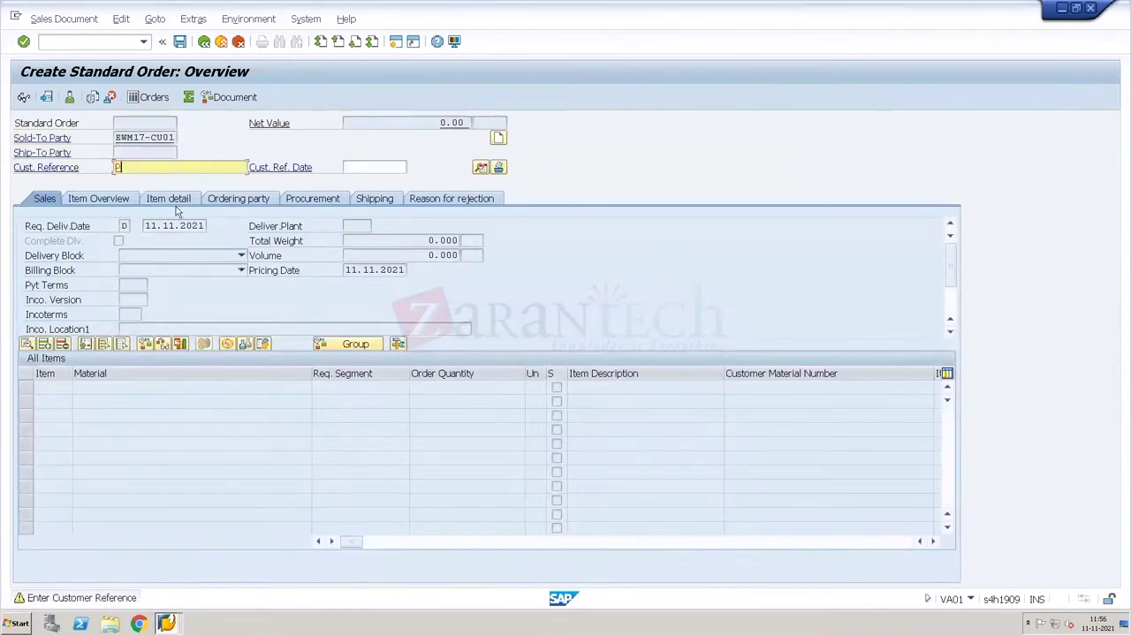
text(P234234234)
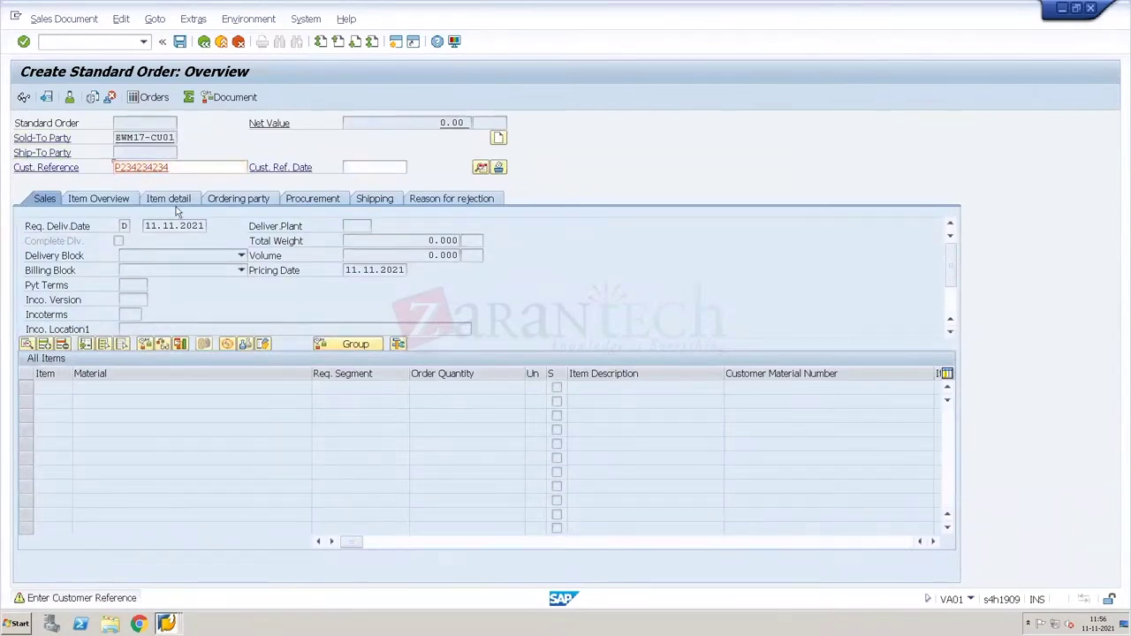
key(Return)
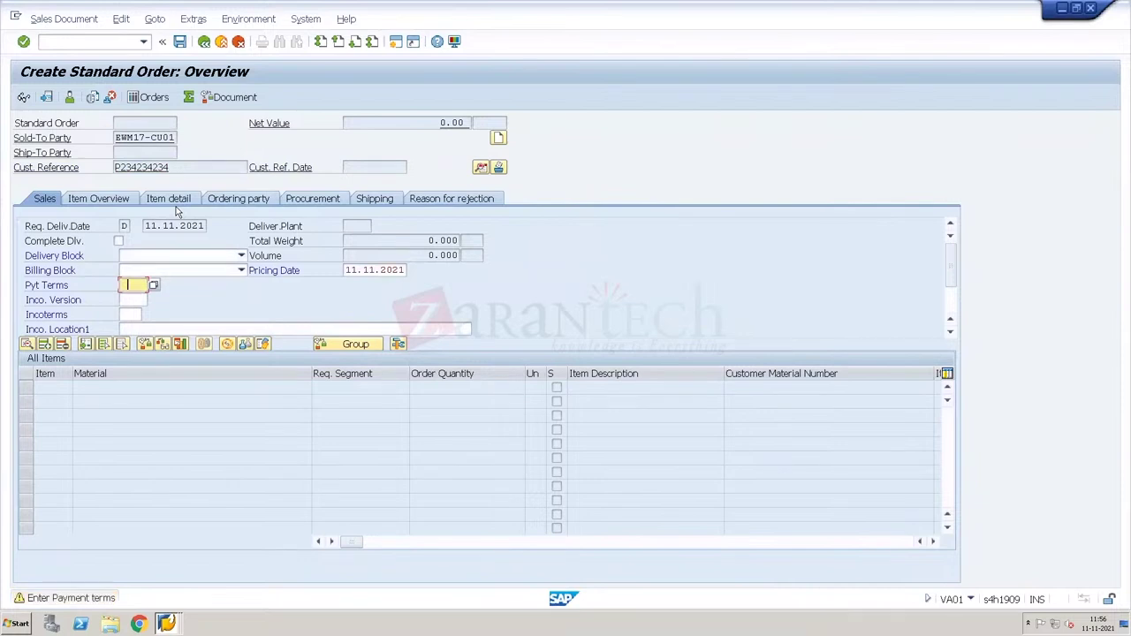
- Try to set the order's payment terms to 0001 (Payable immediately Due net) and continue to the item list
click(159, 286)
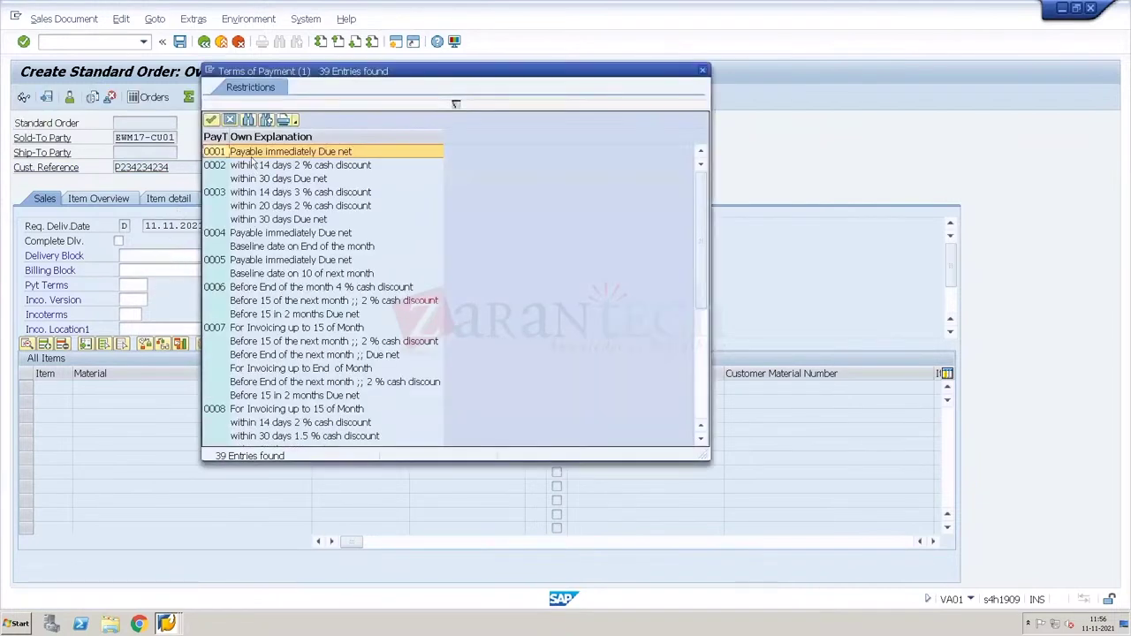
double_click(261, 152)
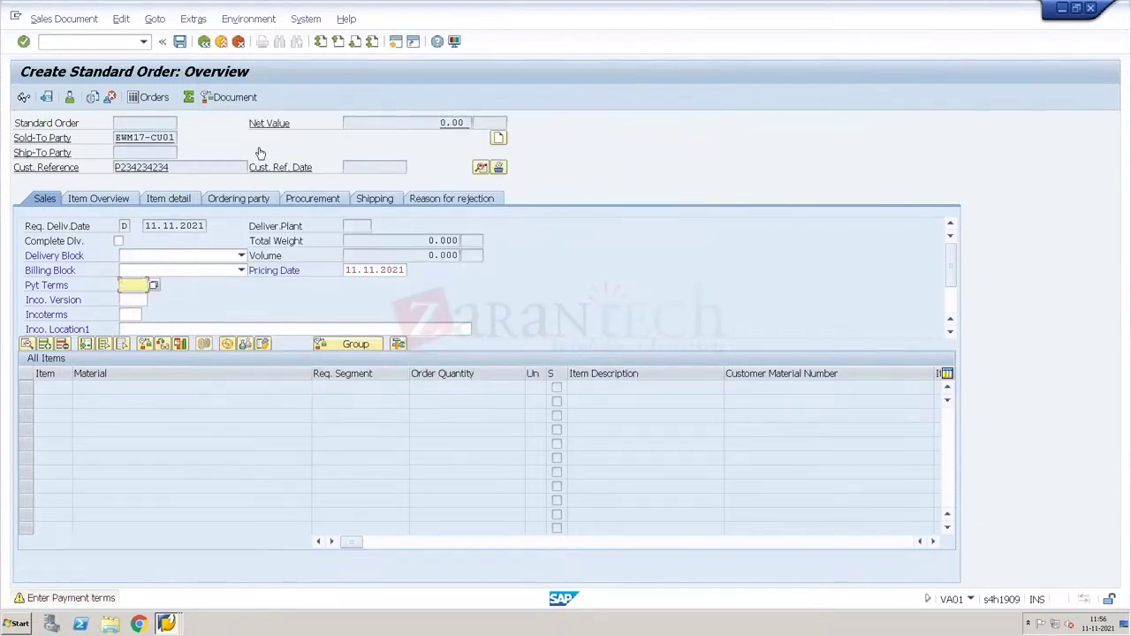
key(Return)
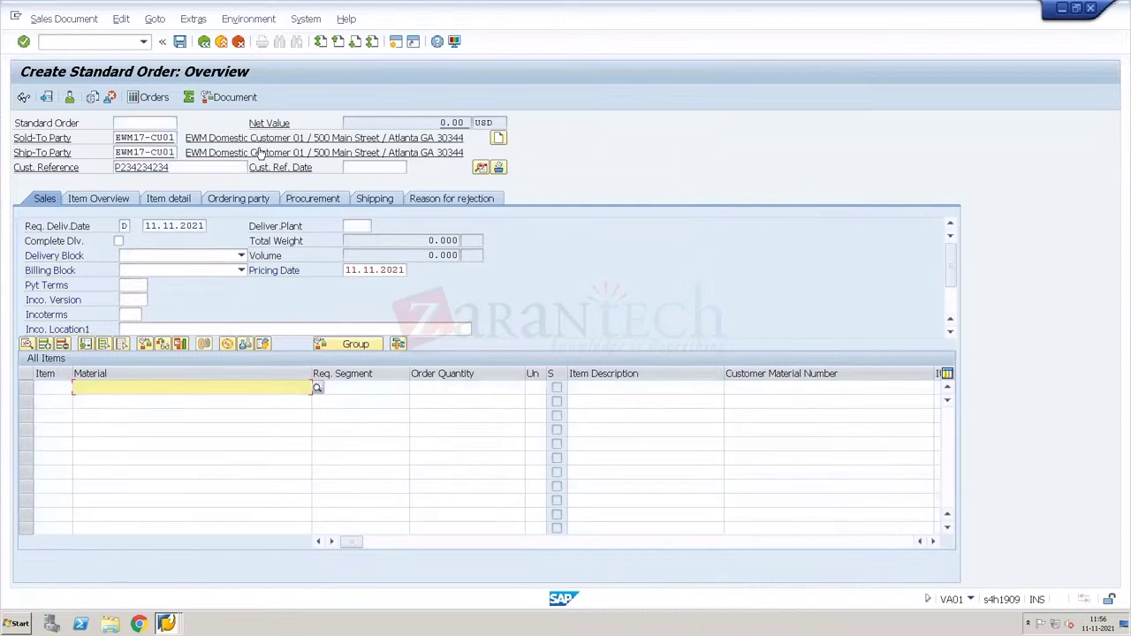
- Enter material T-F100 in the first item line of the order
click(74, 387)
text(TF100)
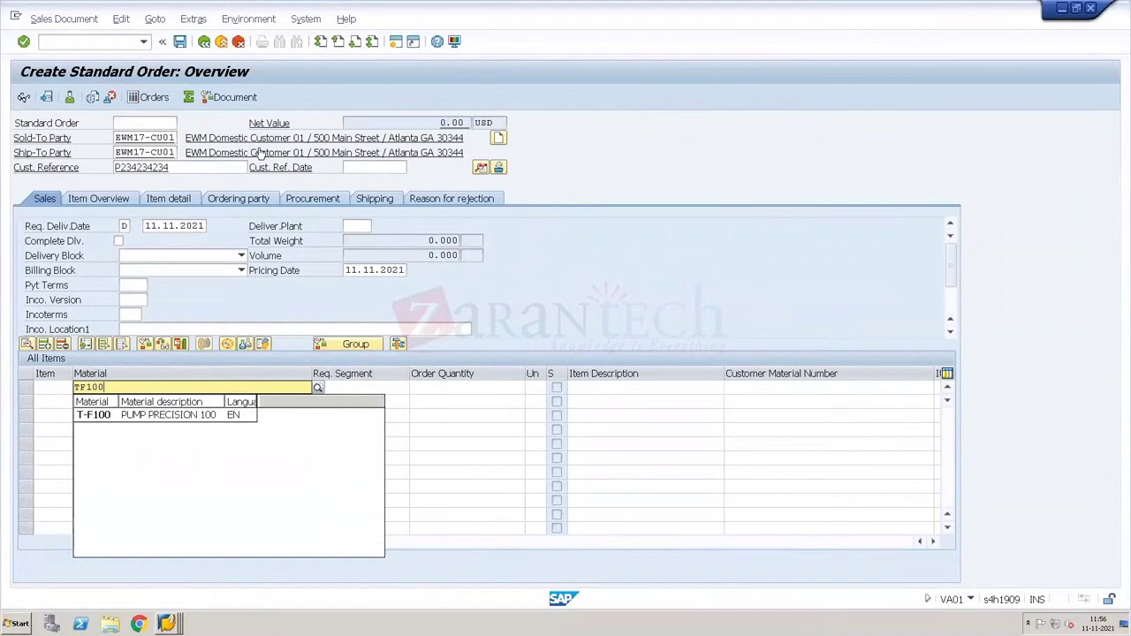
key(BackSpace)
key(BackSpace)
key(BackSpace)
key(BackSpace)
text(-F)
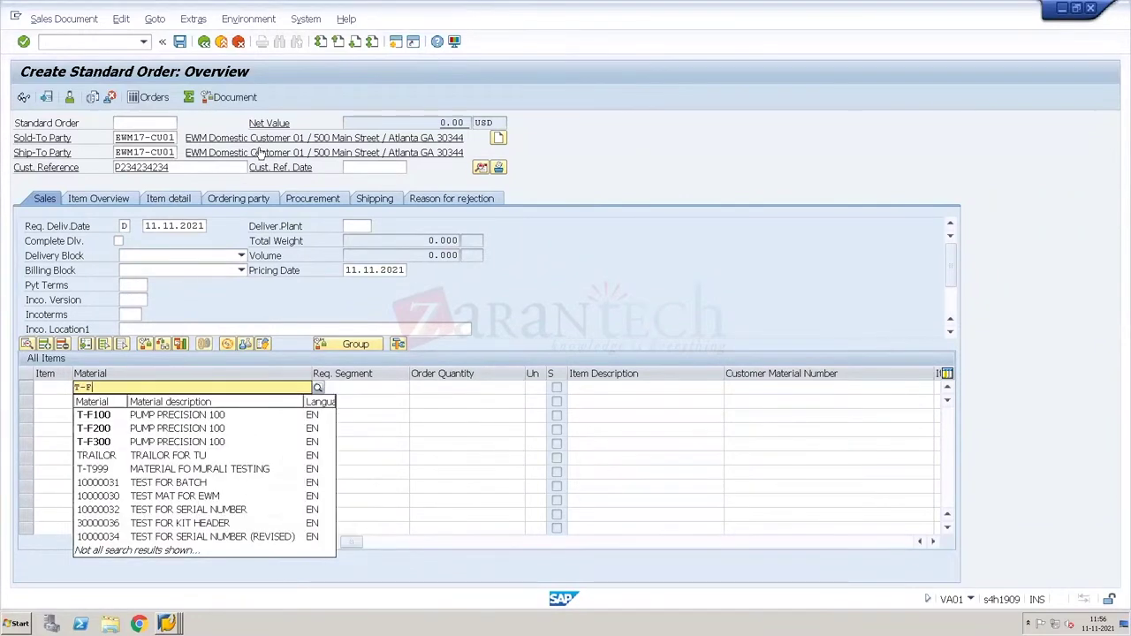
text(100)
key(Return)
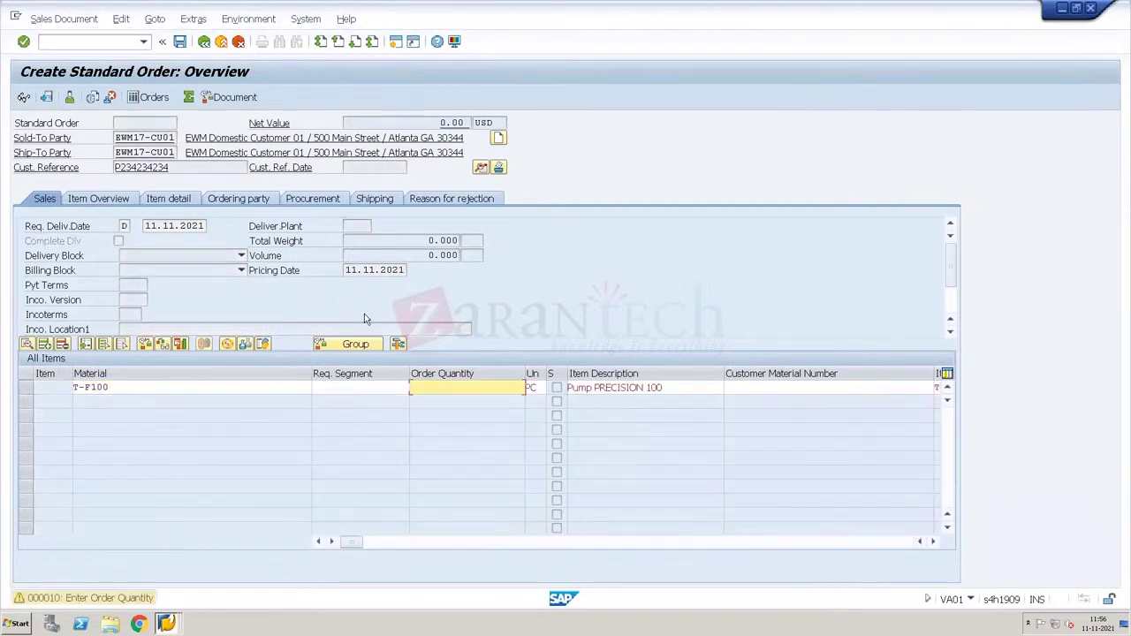
- Set the order quantity of the T-F100 item to 4 PC
text(10)
key(BackSpace)
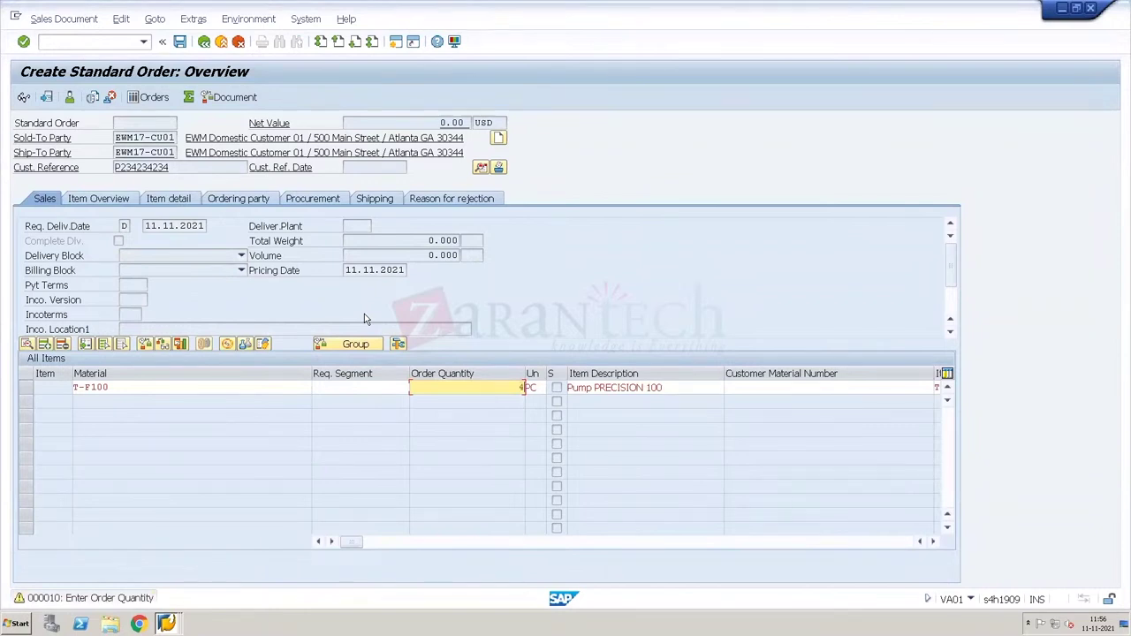
text(4)
key(Return)
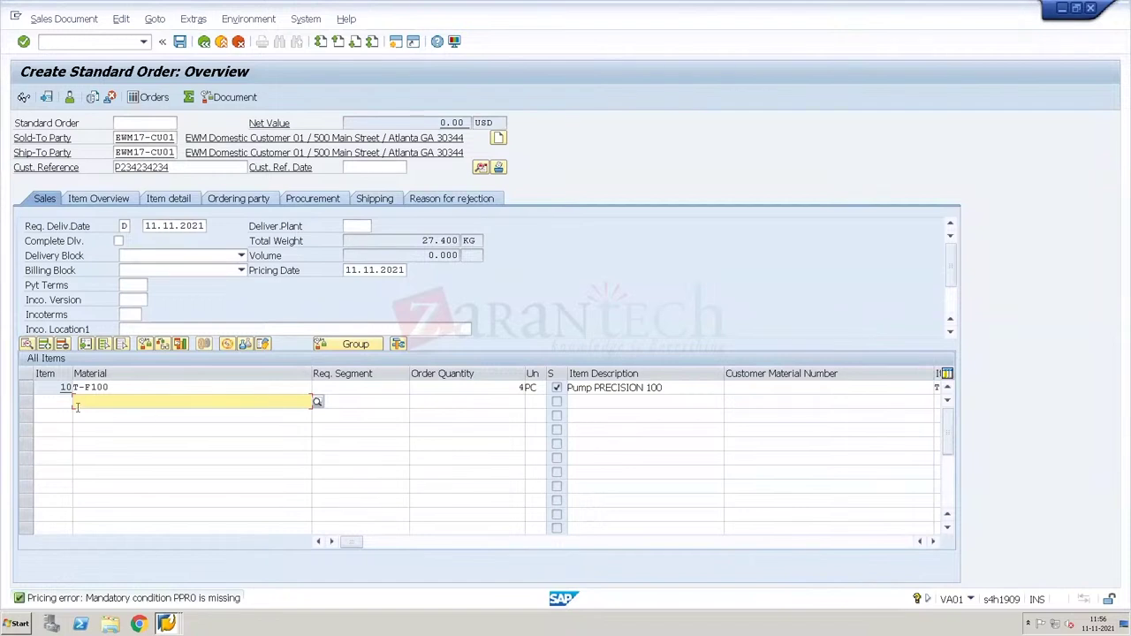
- Set the plant of item 10 (T-F100) to PL34
click(27, 387)
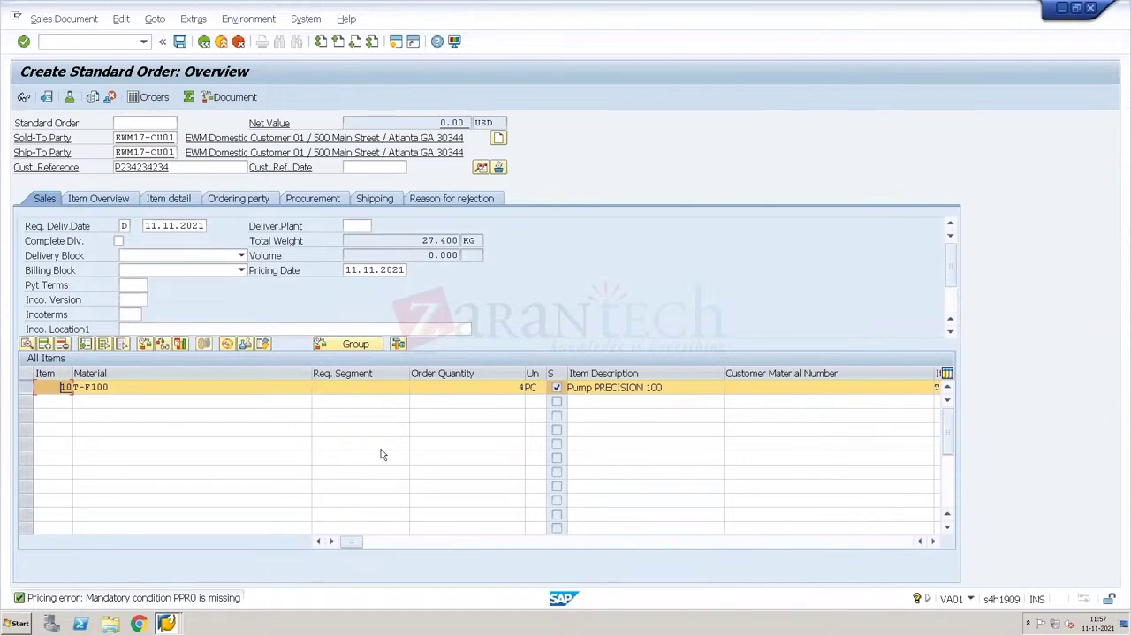
click(672, 396)
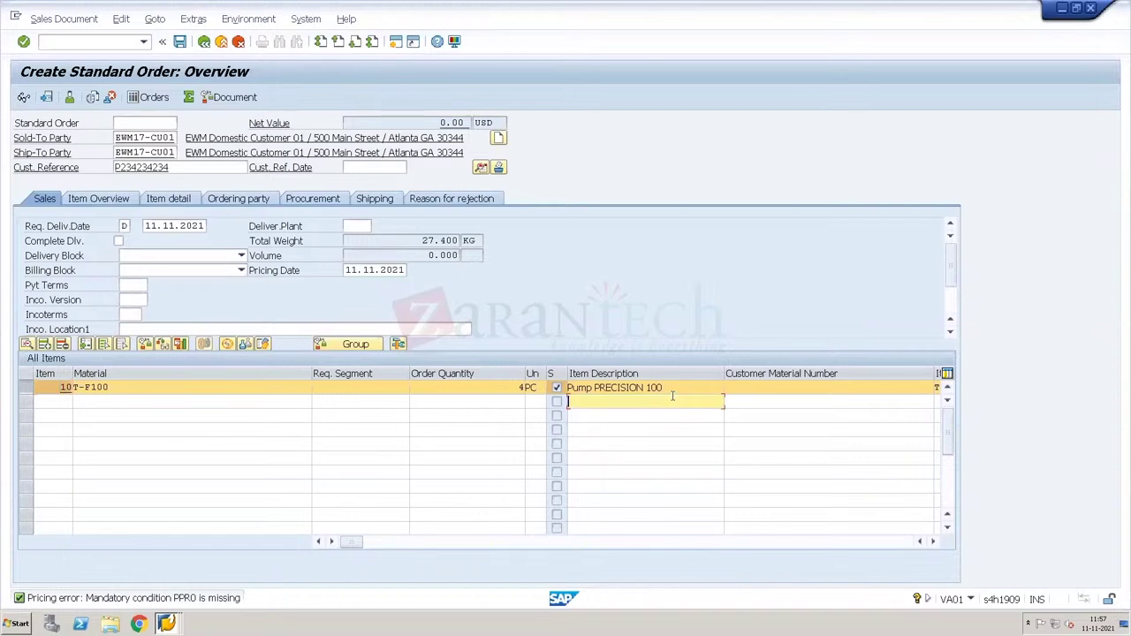
key(Return)
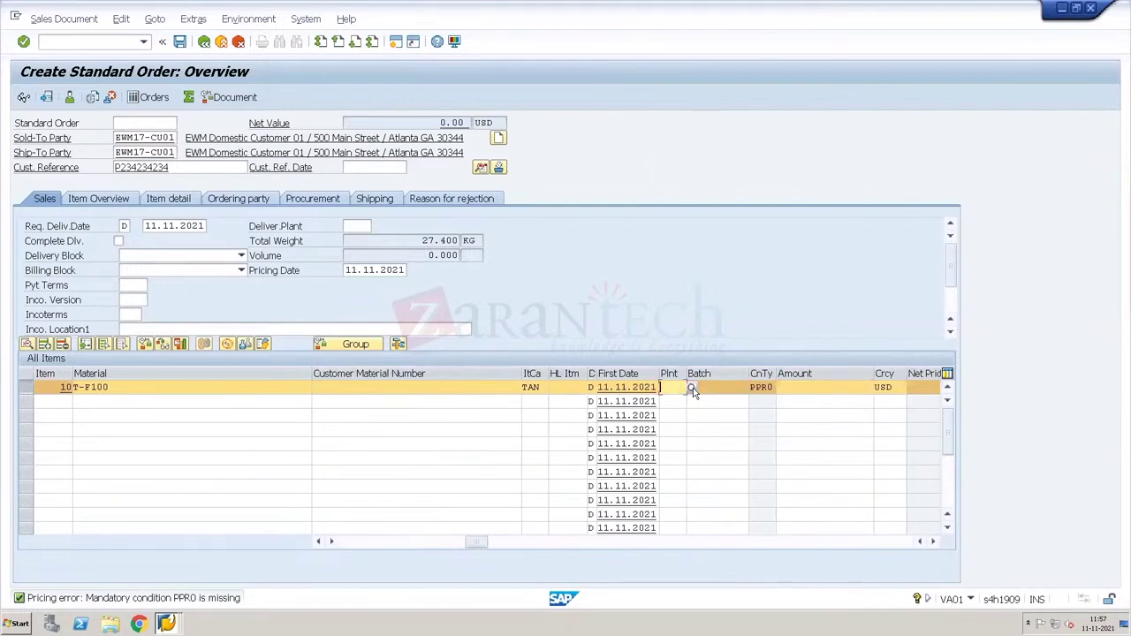
key(Tab)
text(PL34)
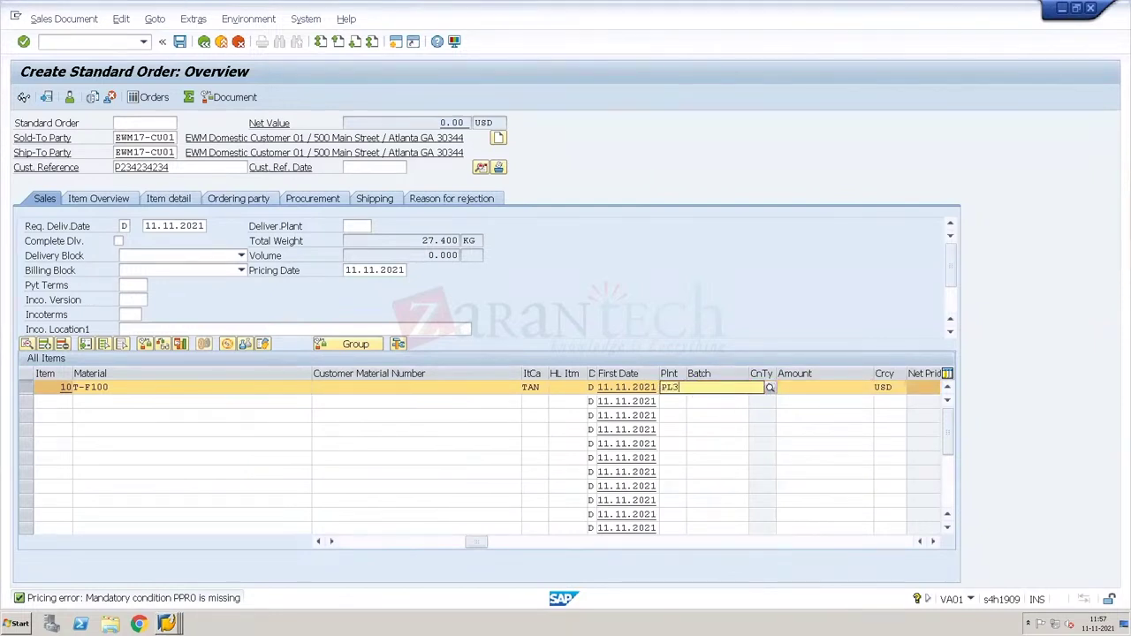
key(Tab)
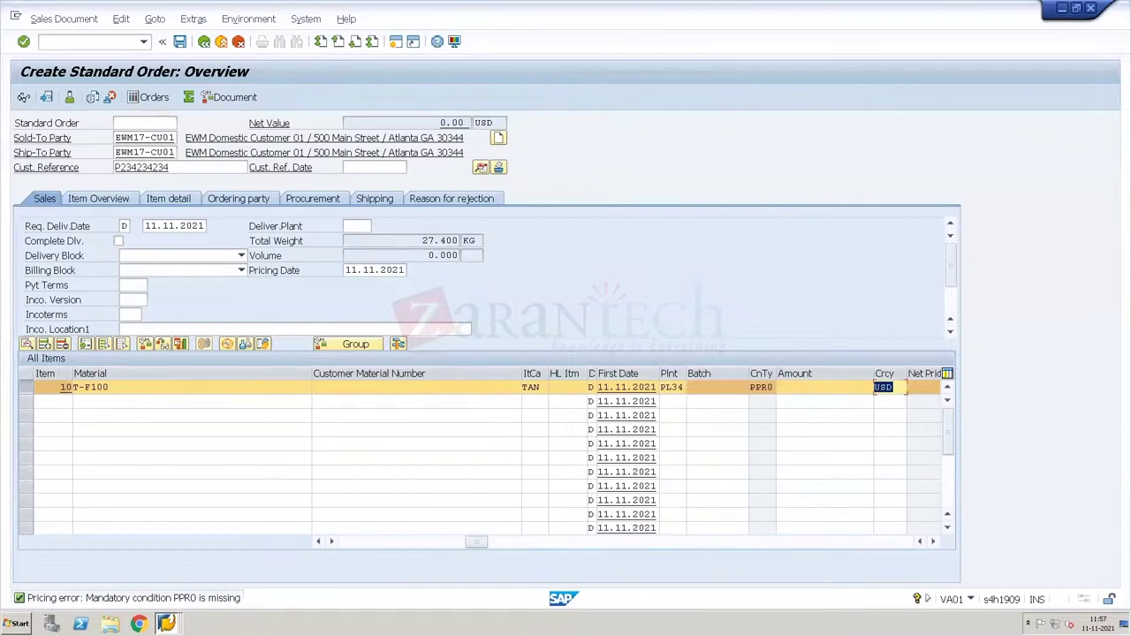
- Set the PPR0 condition amount of item 10 to 100 USD
key(shift+Tab)
text(100)
key(Return)
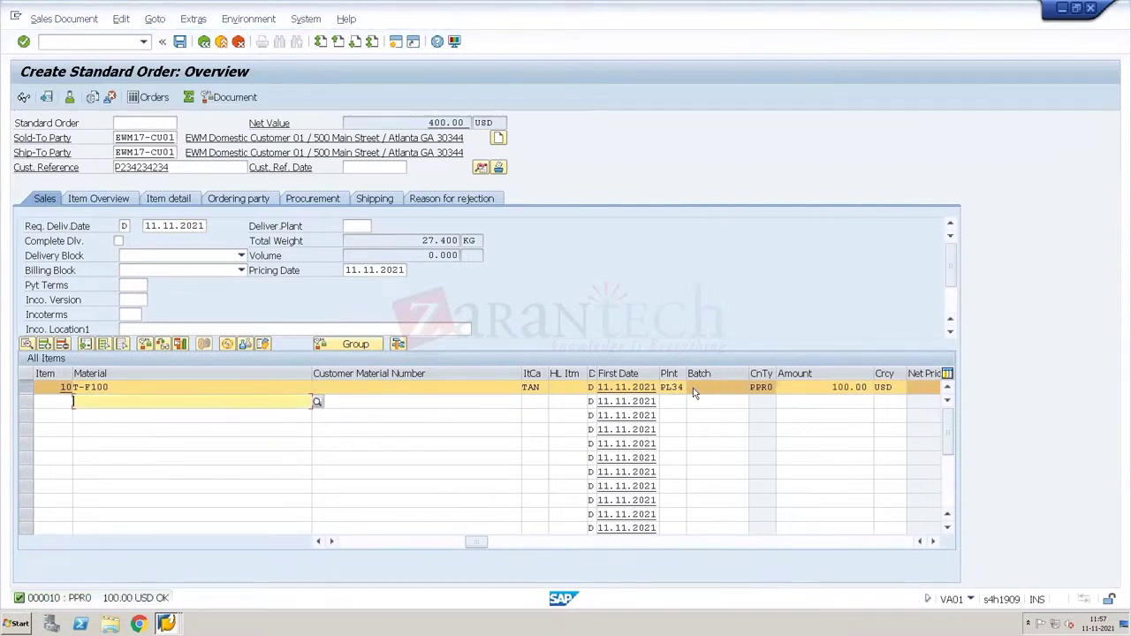
- Save the order and choose to edit the incomplete document, opening its incompletion log
key(ctrl+s)
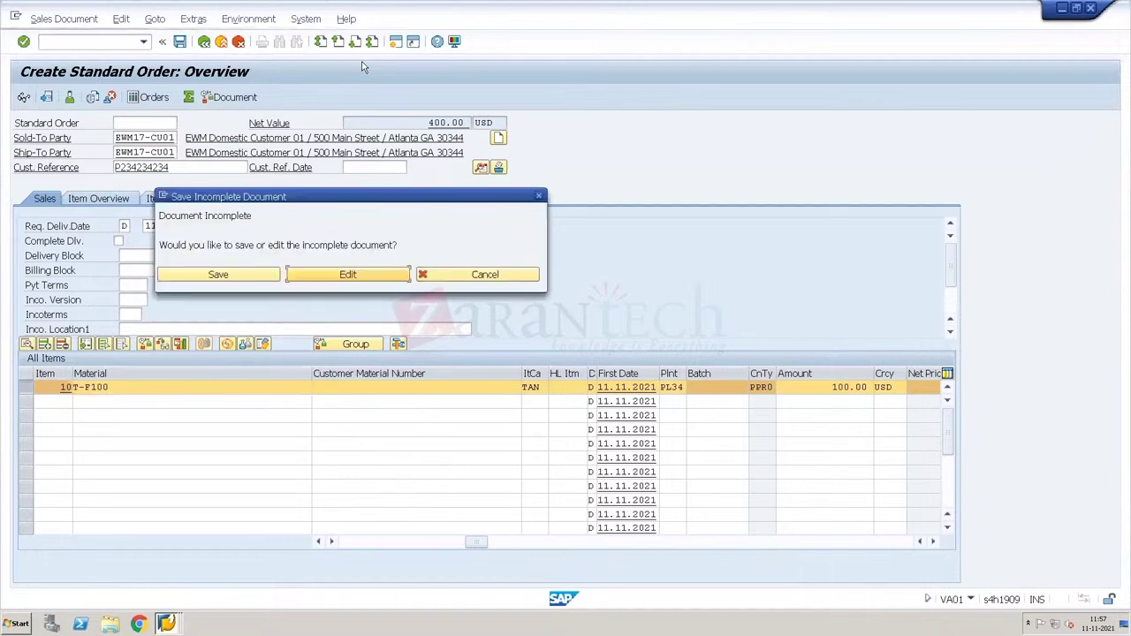
click(364, 277)
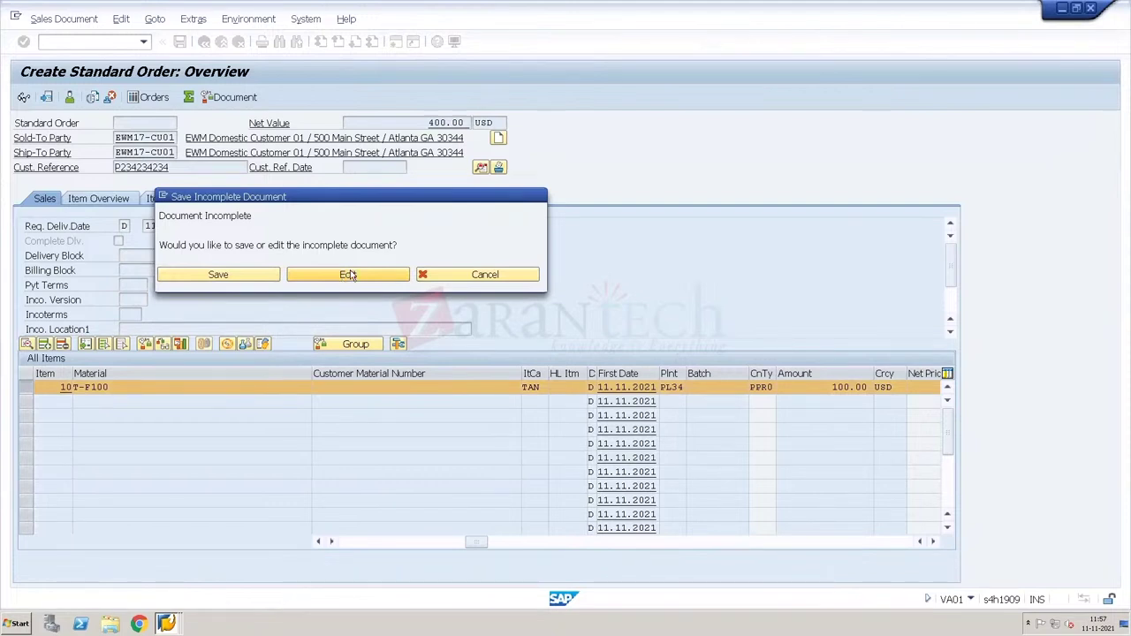
click(347, 275)
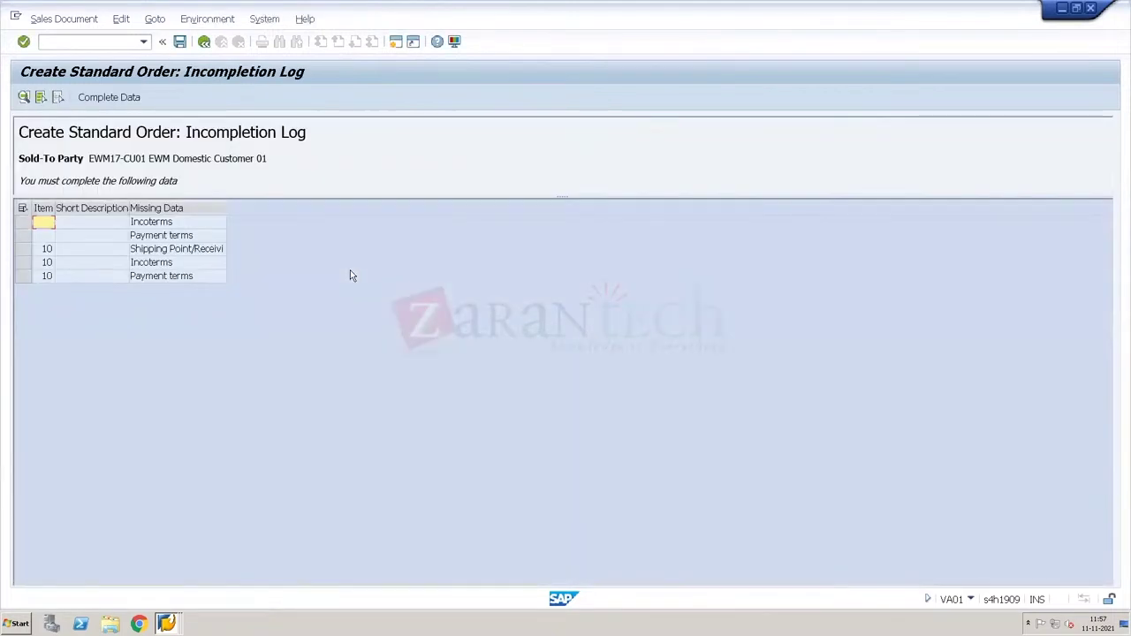
- Complete the missing header Incoterms with EXW and Incoterms Location 1 EXW, and return to the incompletion log
double_click(176, 225)
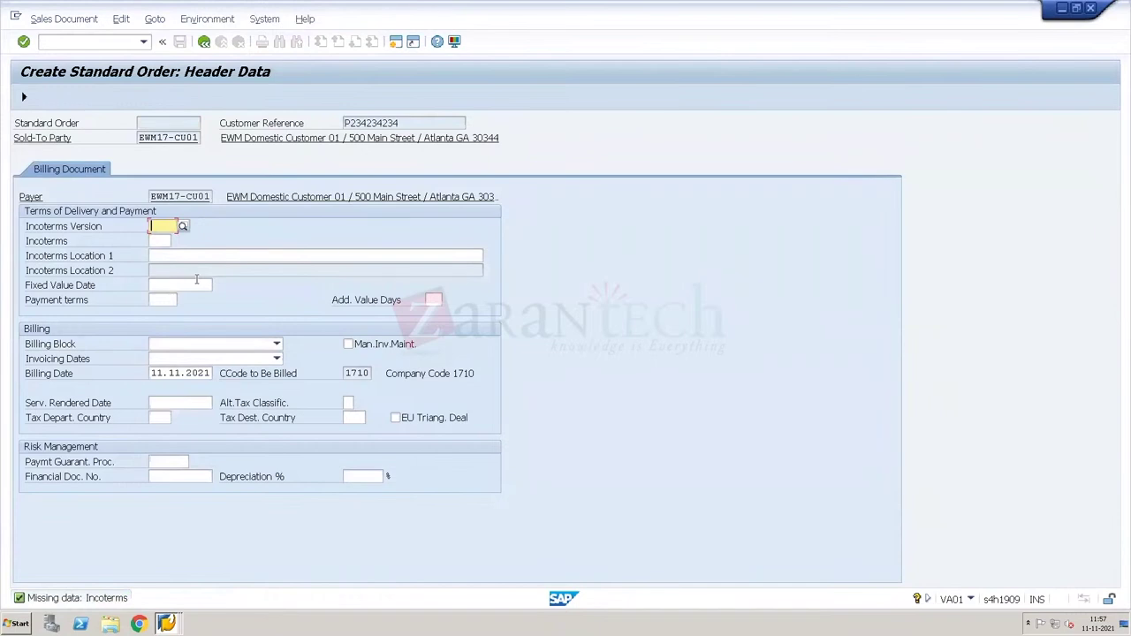
click(160, 241)
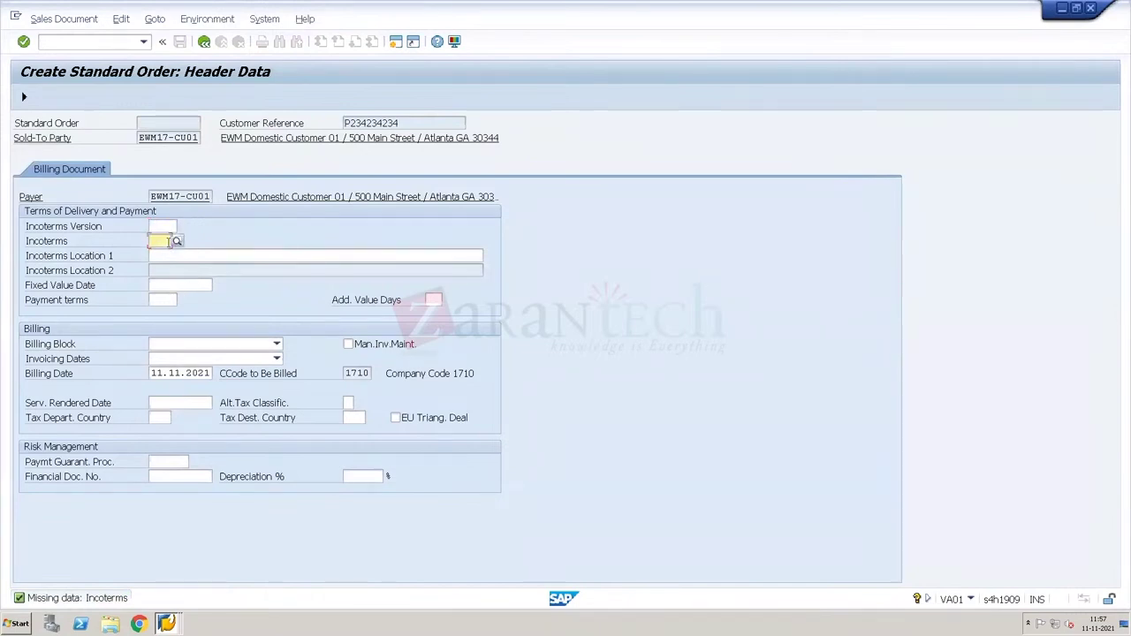
text(EXW)
key(Return)
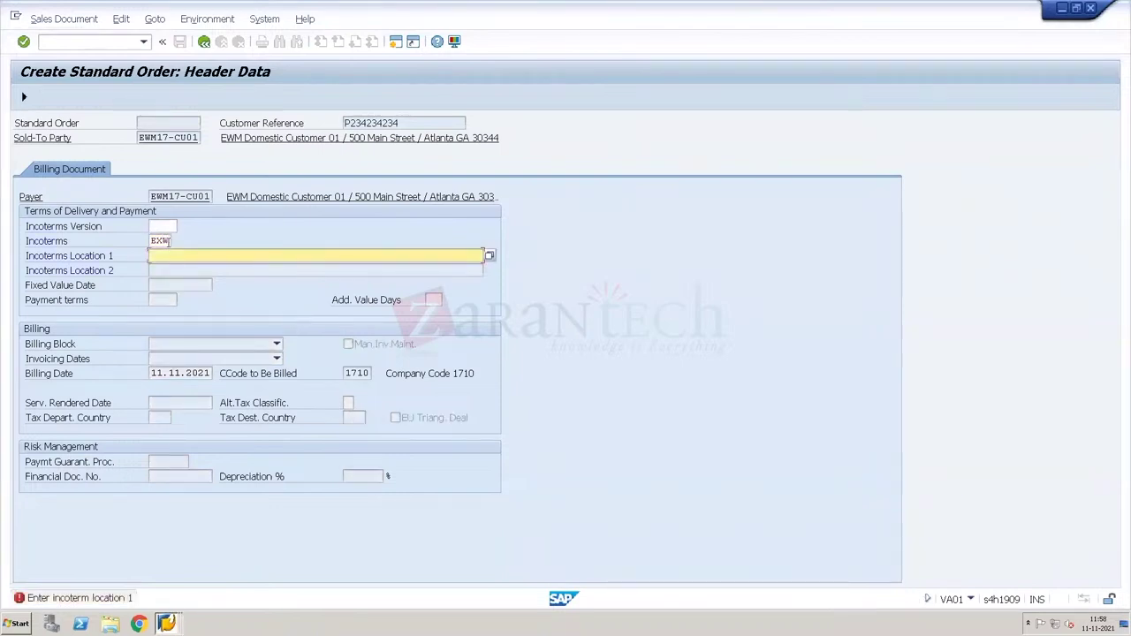
text(EXW)
key(Return)
key(Return)
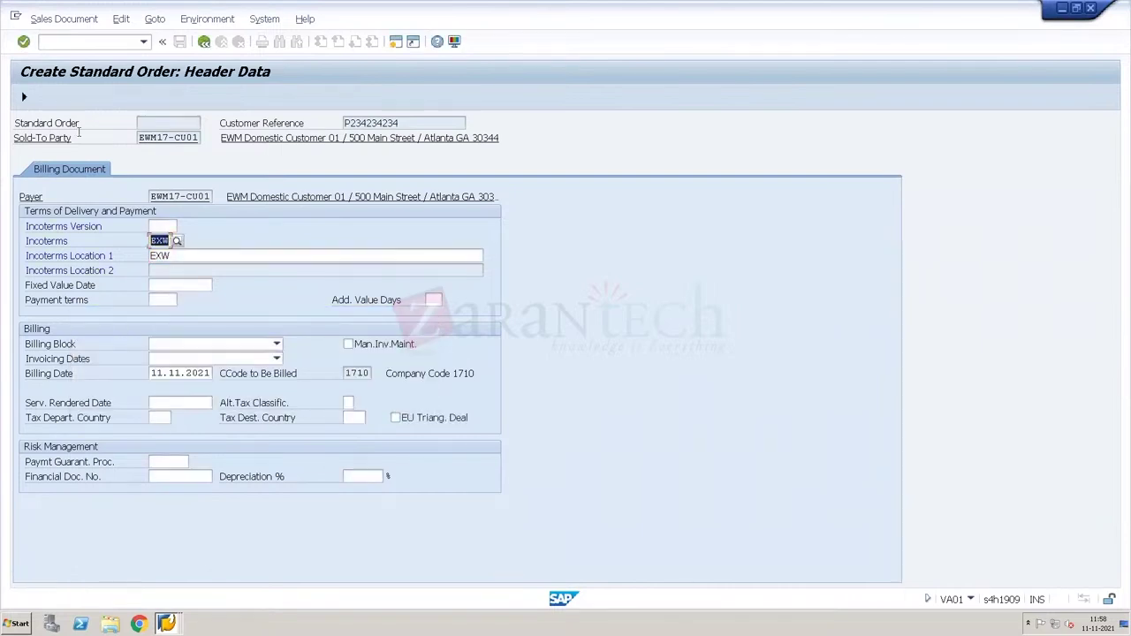
click(26, 100)
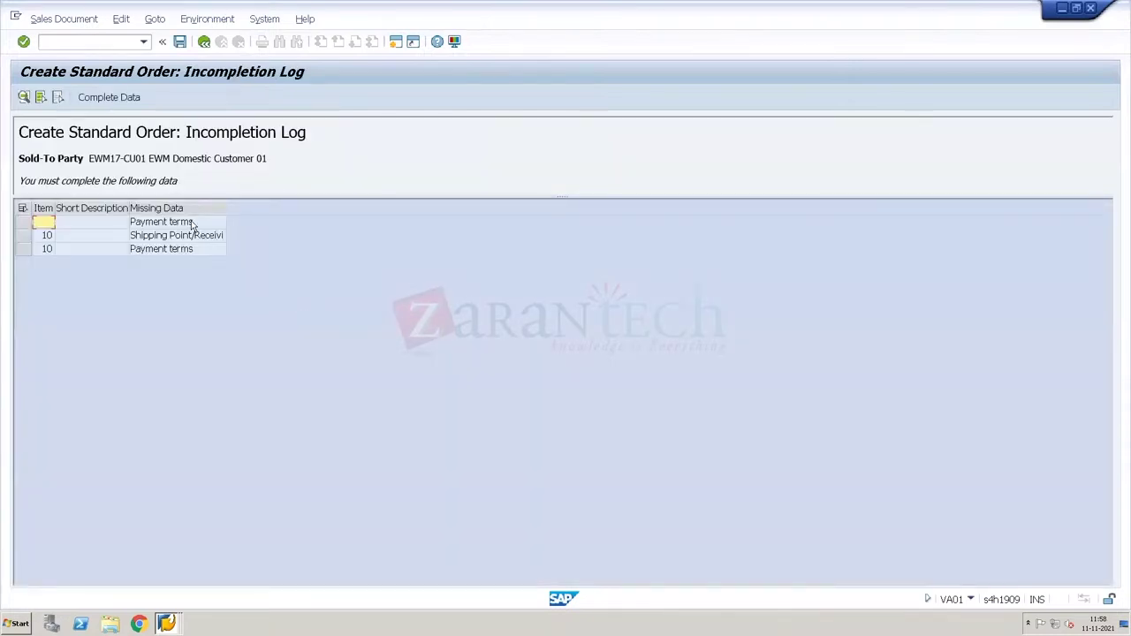
- Complete the missing header payment terms with 0001 and return to the incompletion log
click(191, 225)
double_click(192, 225)
click(181, 301)
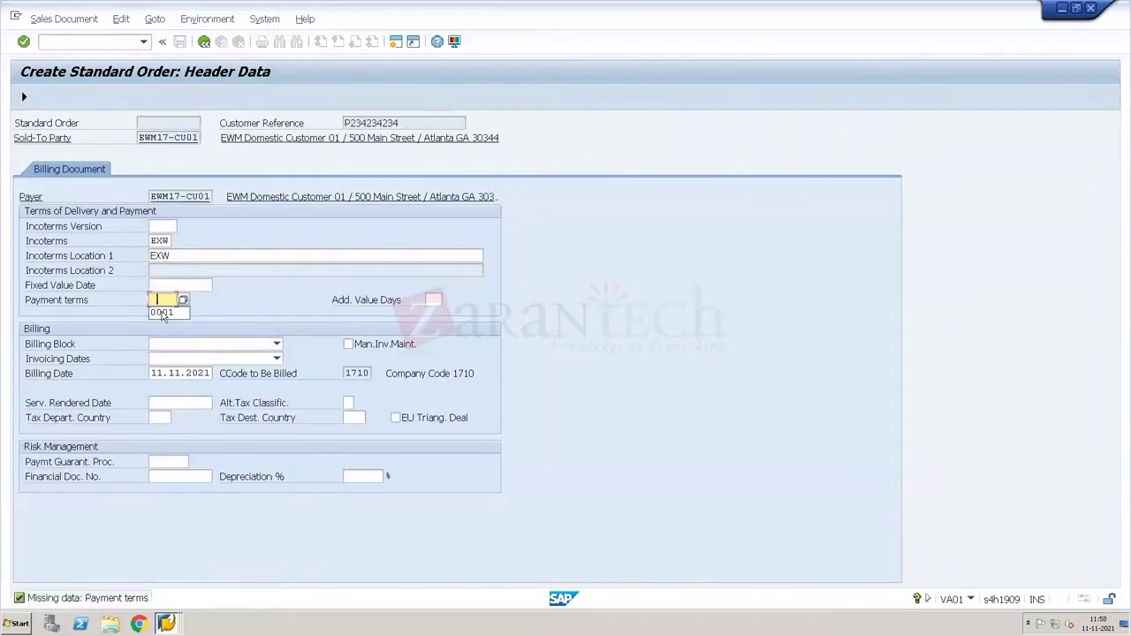
click(164, 313)
key(Return)
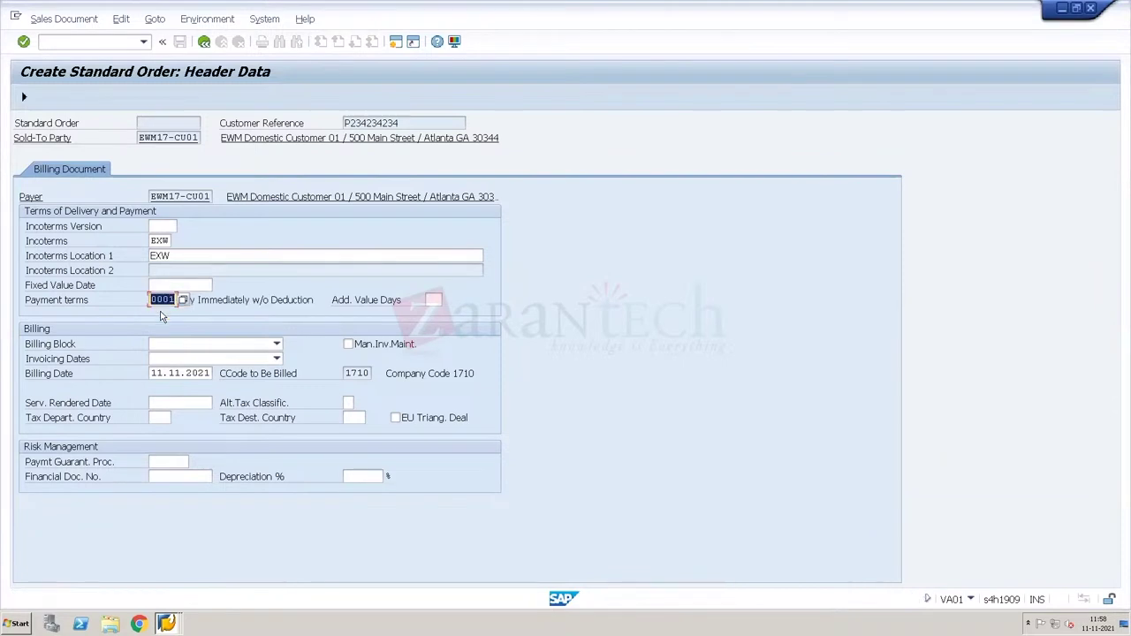
click(25, 97)
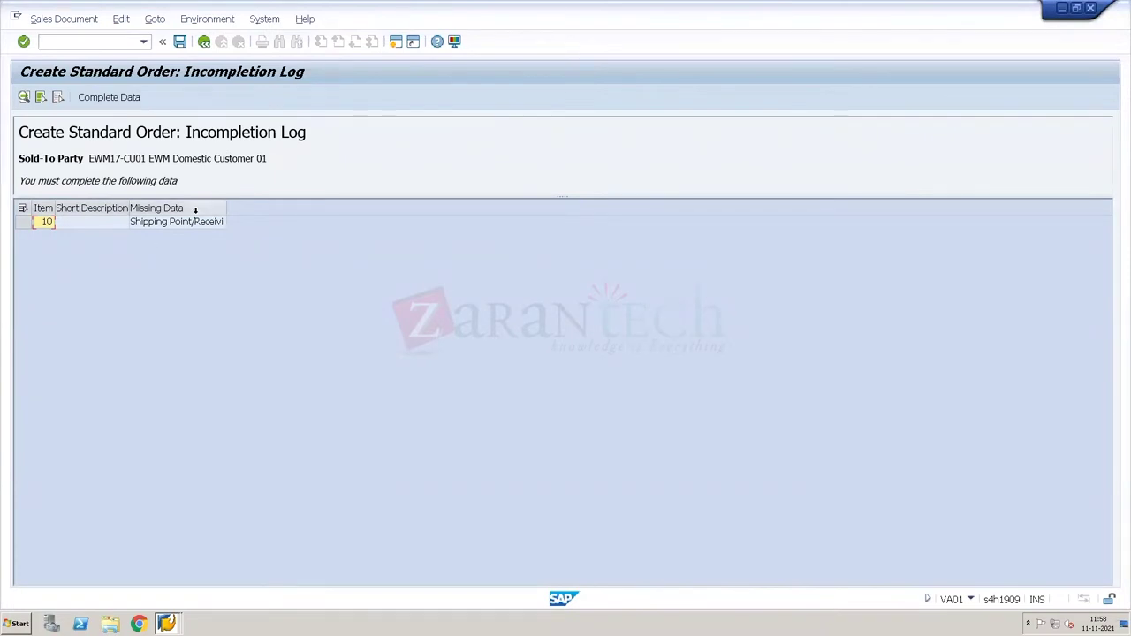
- Open item 10's missing shipping point data from the incompletion log and begin a shipping point entry starting with S
double_click(196, 222)
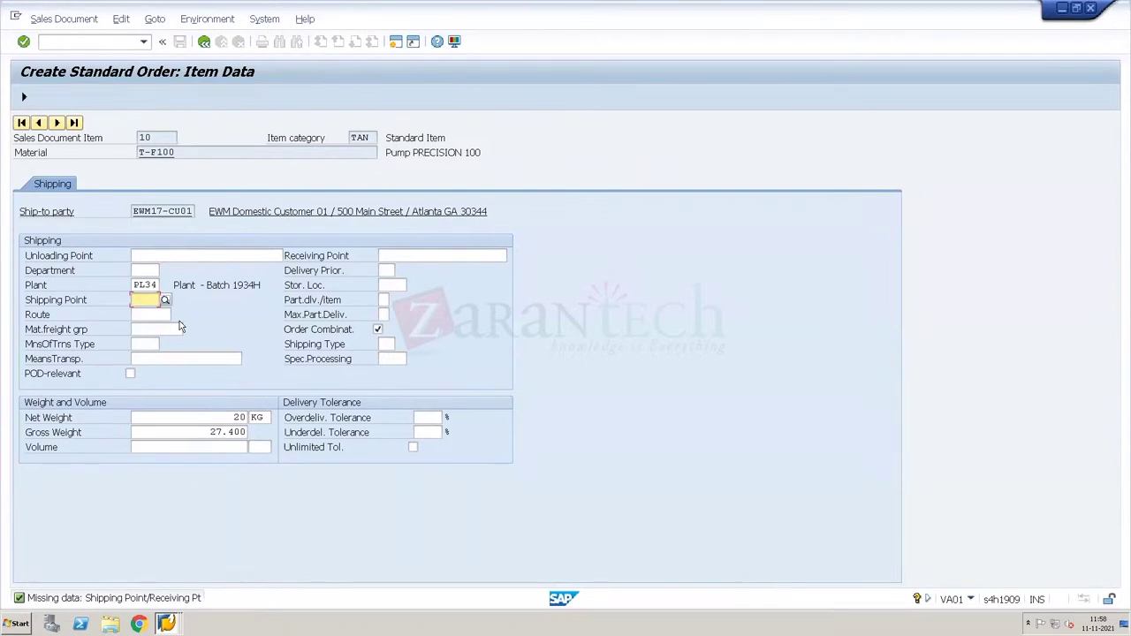
text(S)
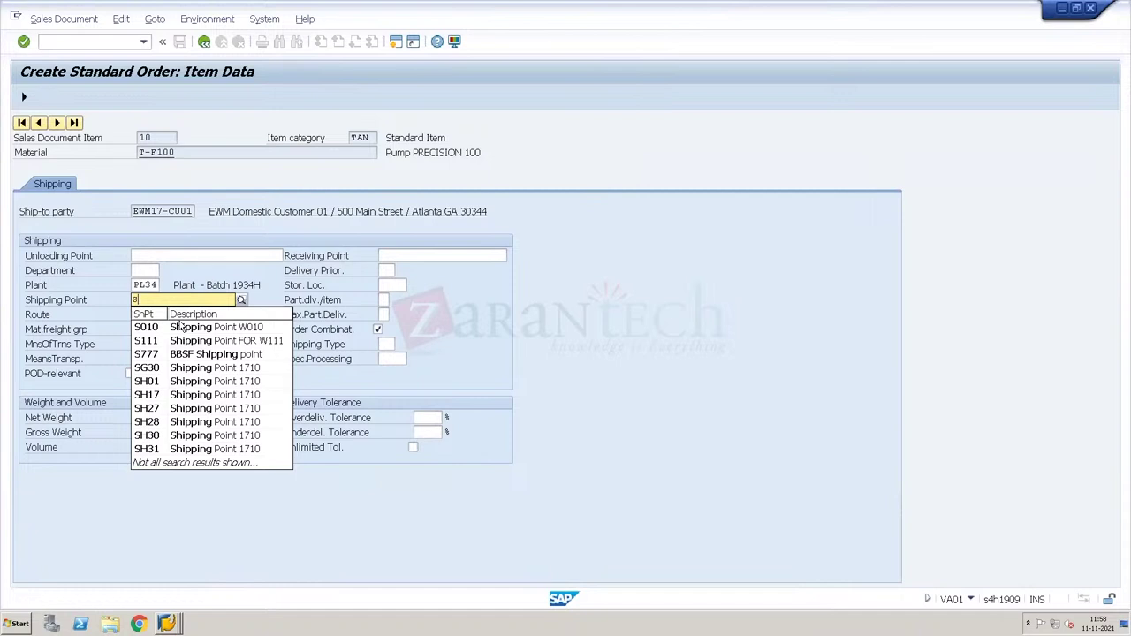
key(Escape)
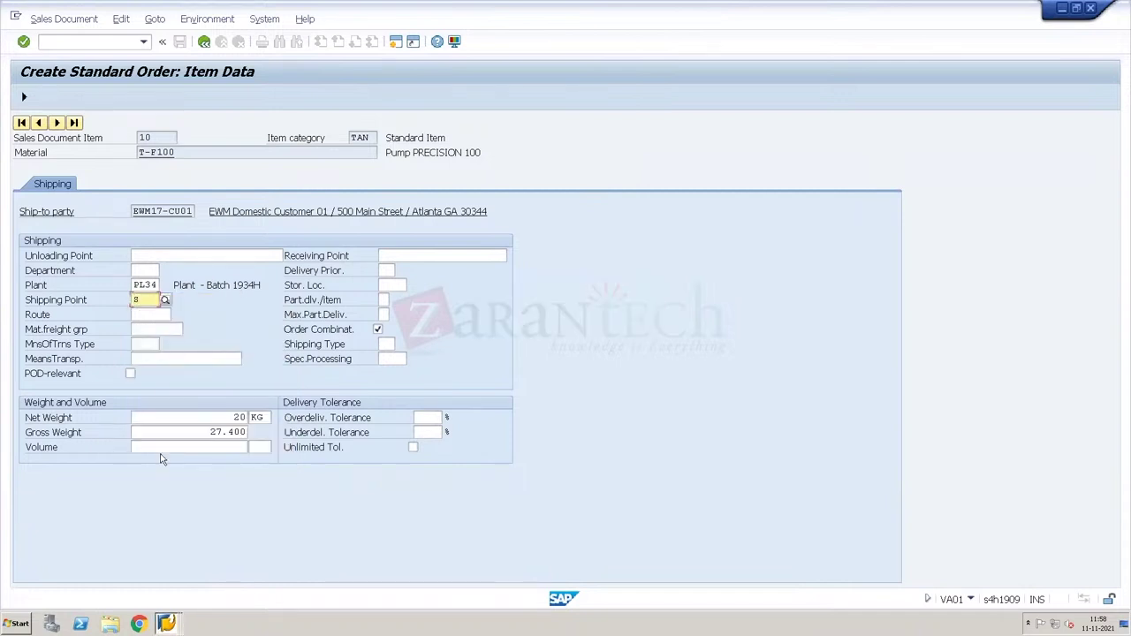
- Switch to the 1934H Warehouse Datasheet in Excel and look up the batch's shipping point in the org structure
mouse_move(181, 614)
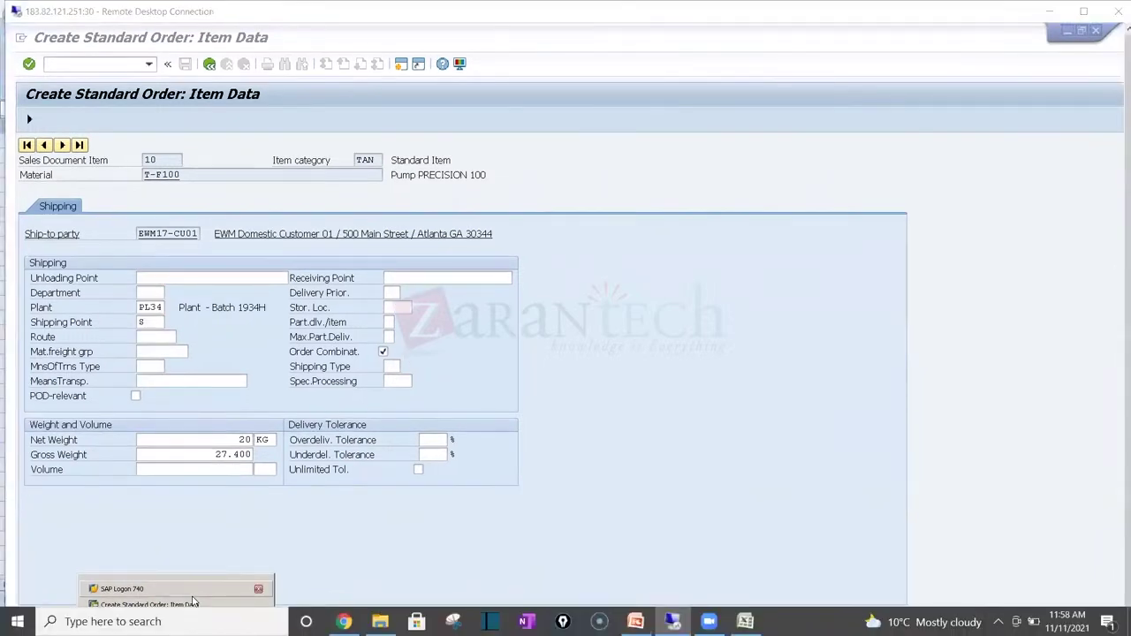
key(alt+Tab)
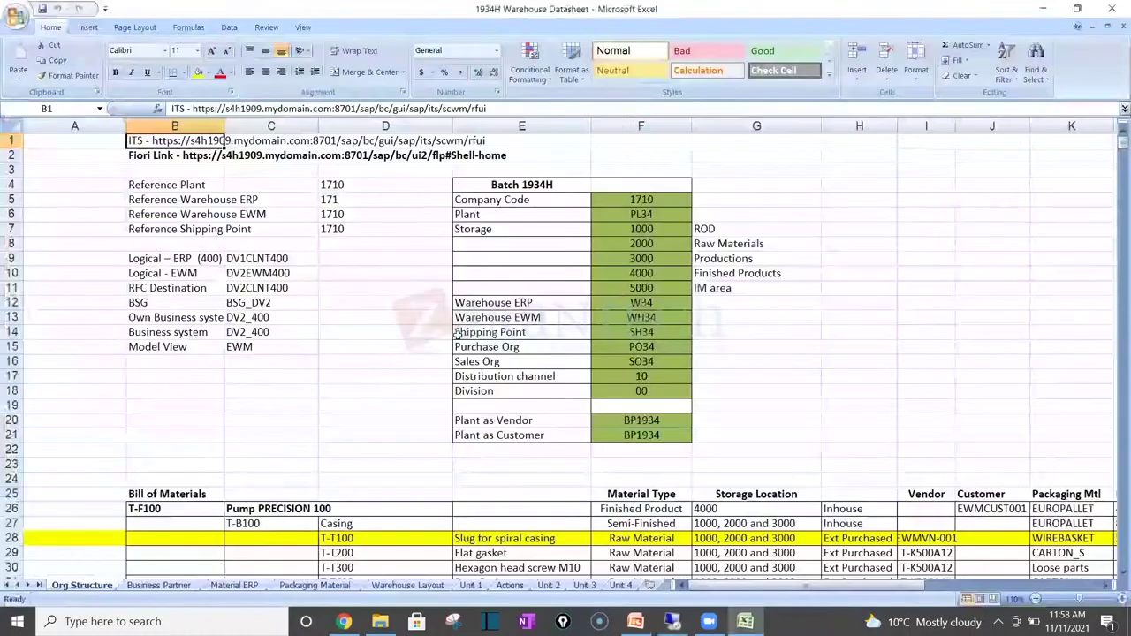
click(647, 337)
key(ctrl+c)
key(alt+Tab)
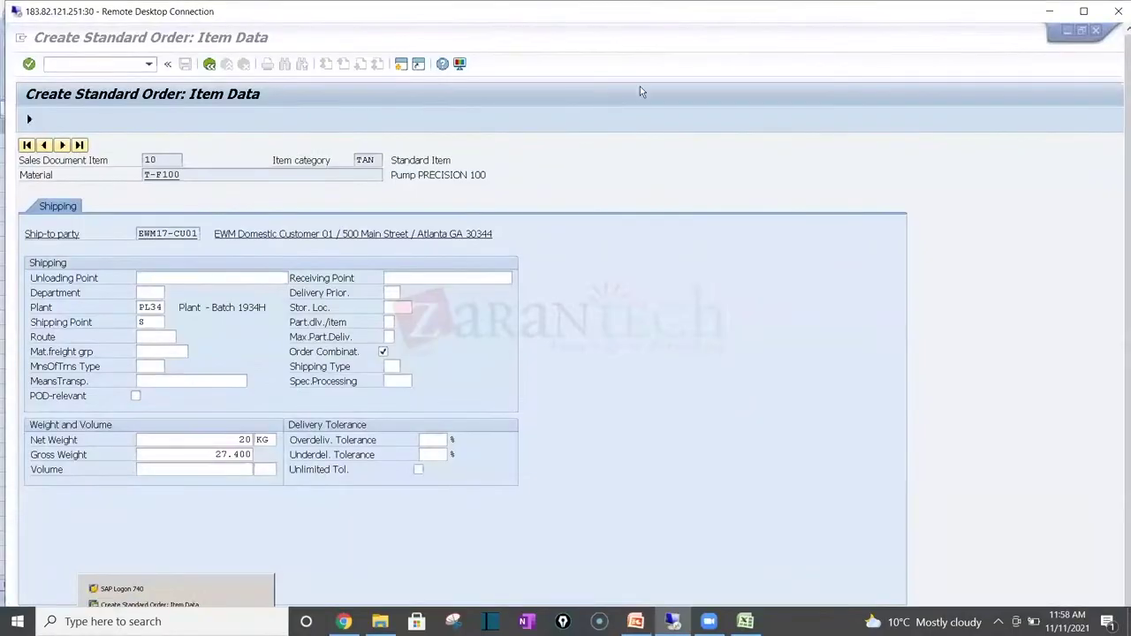
key(alt+Tab)
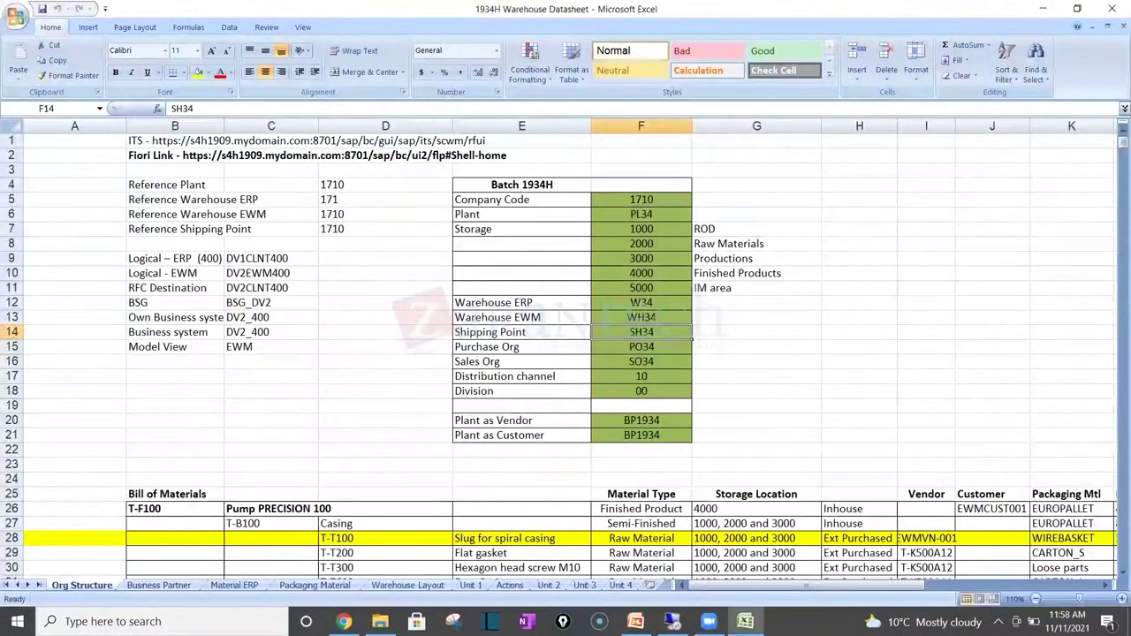
click(745, 622)
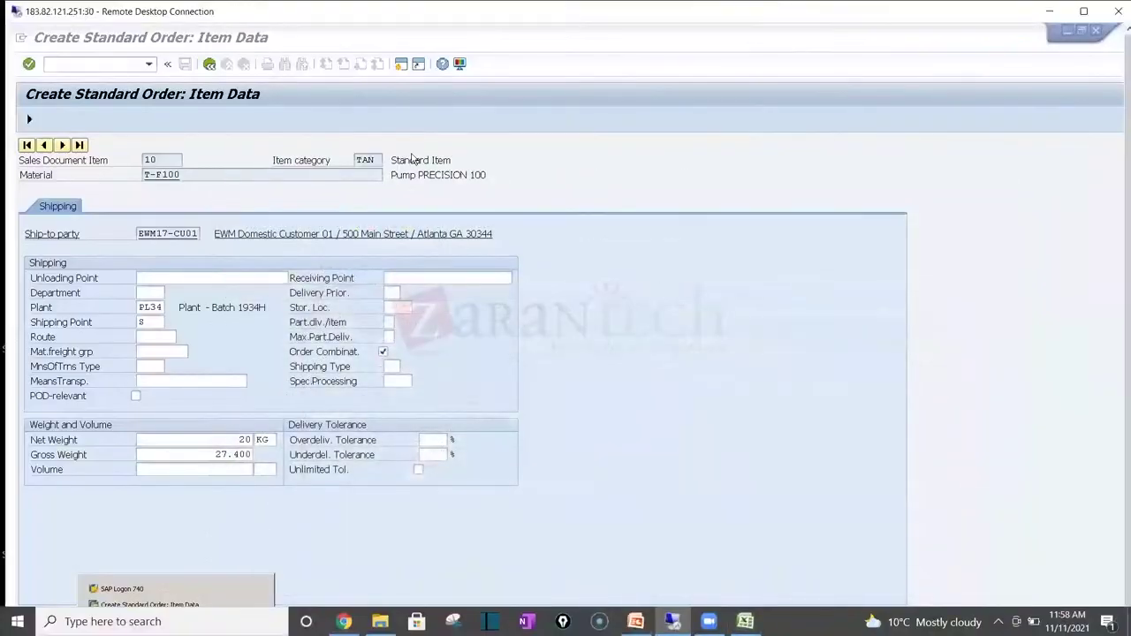
- Return to the SAP remote session and try to set the shipping point of item 10 to SH34
double_click(265, 12)
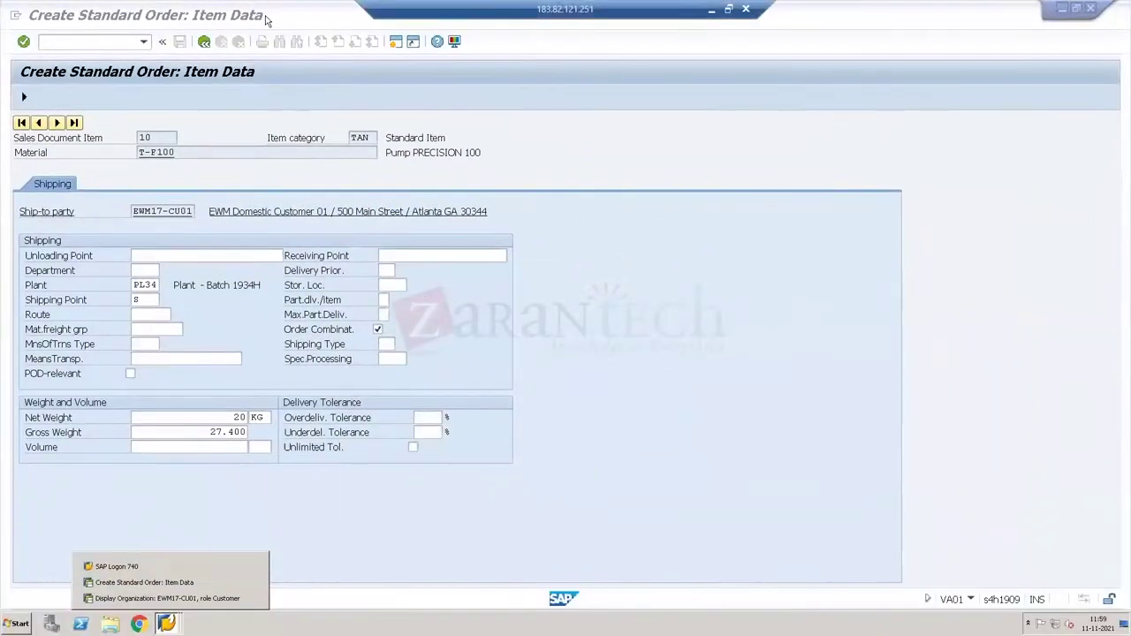
click(147, 298)
text(H34)
key(Return)
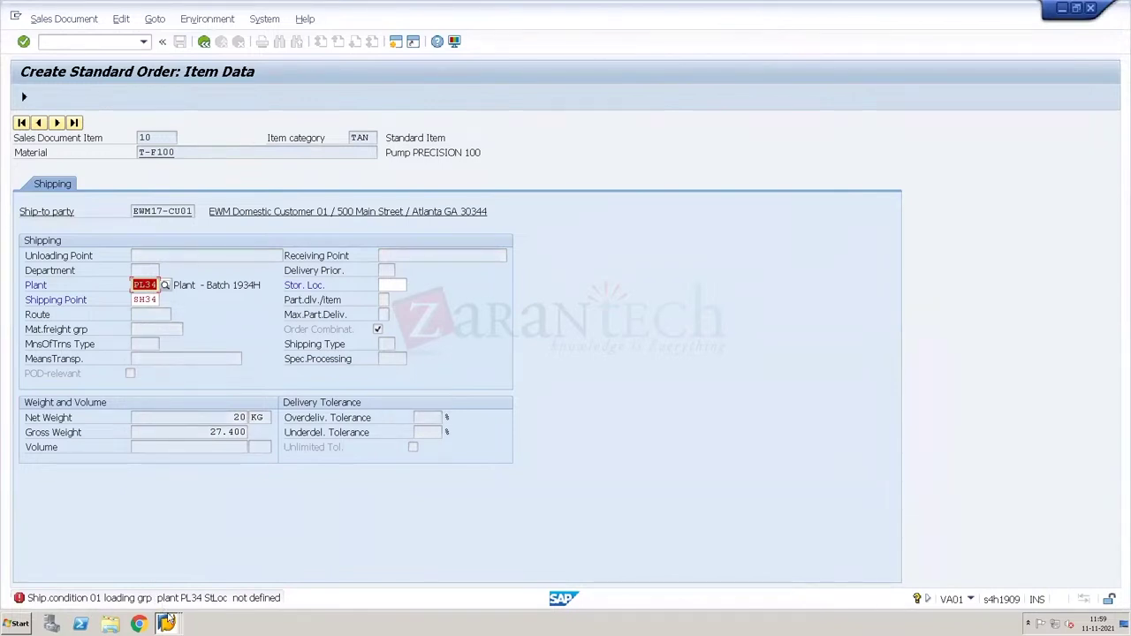
- Open the detailed explanation of the shipping point error and follow its Customizing reference
click(280, 598)
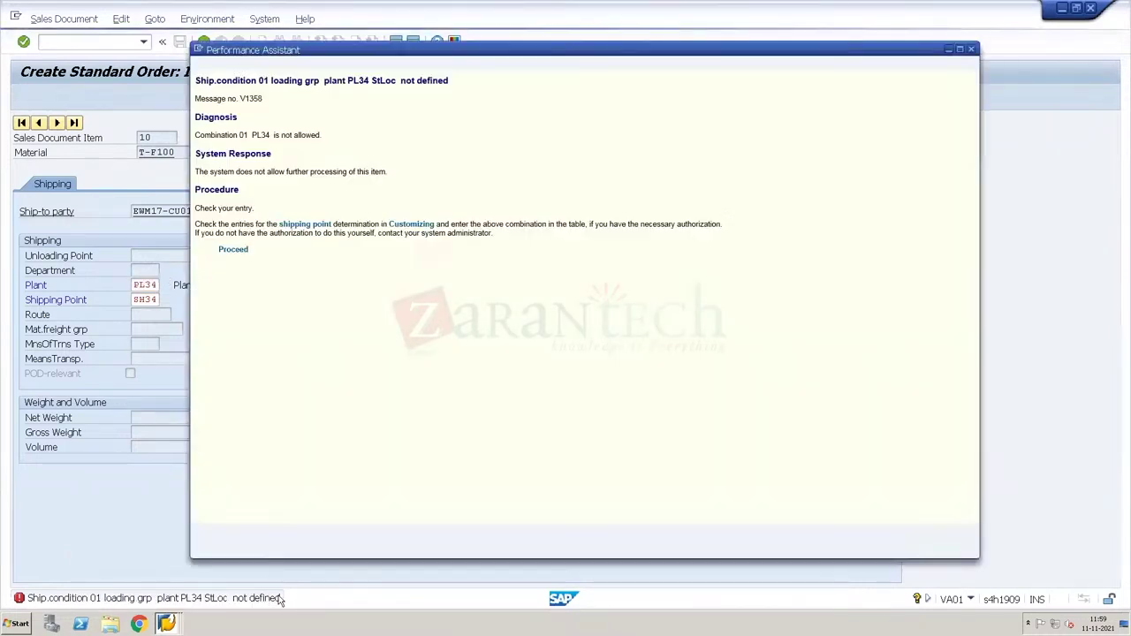
click(421, 225)
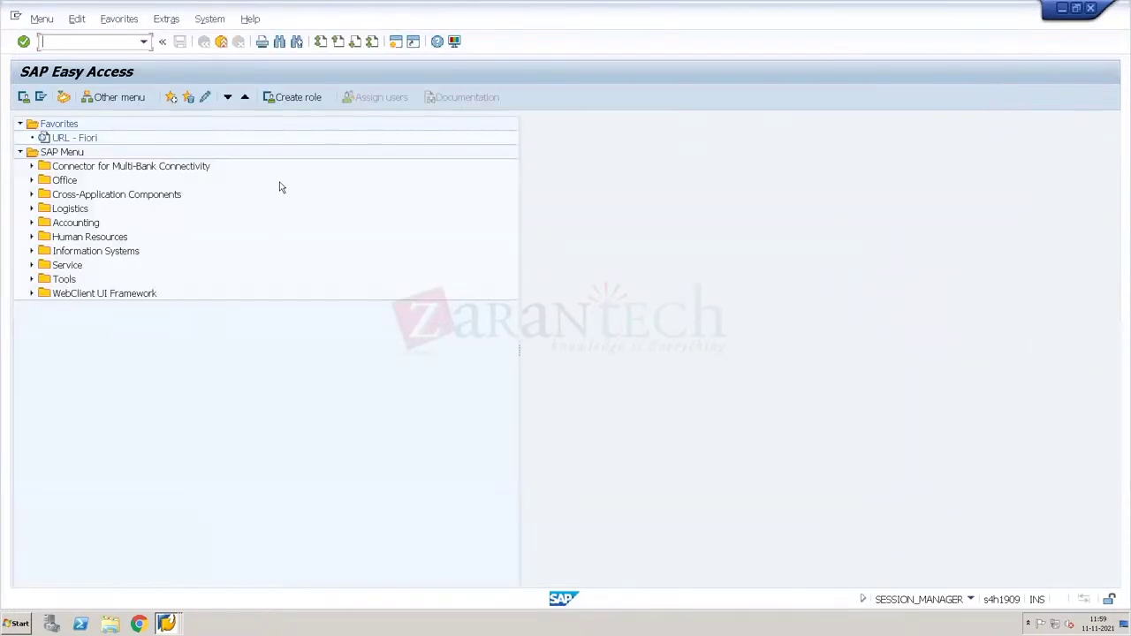
- Switch to the business partner session and open the SAP Customizing Implementation Guide with /nspro
key(alt+Tab)
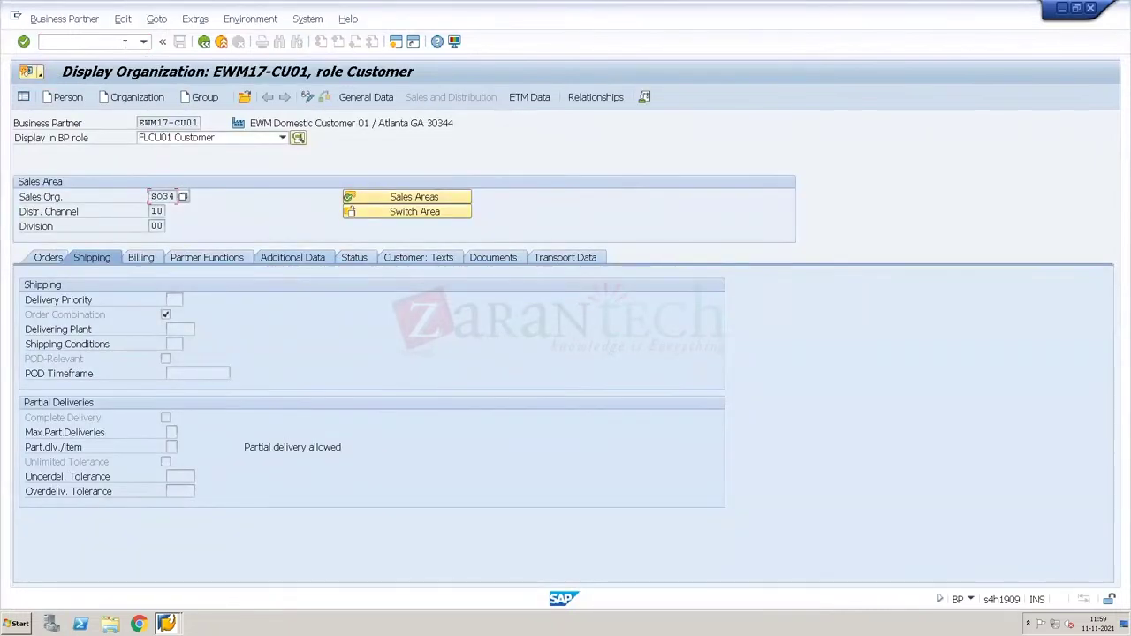
click(124, 43)
text(/nspro)
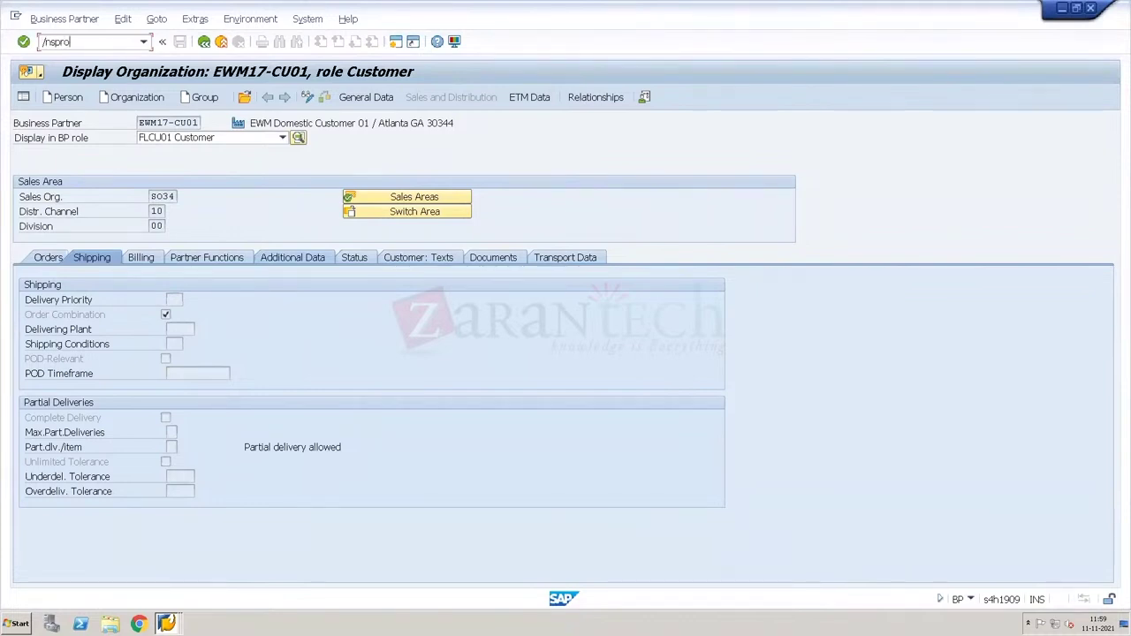
key(Return)
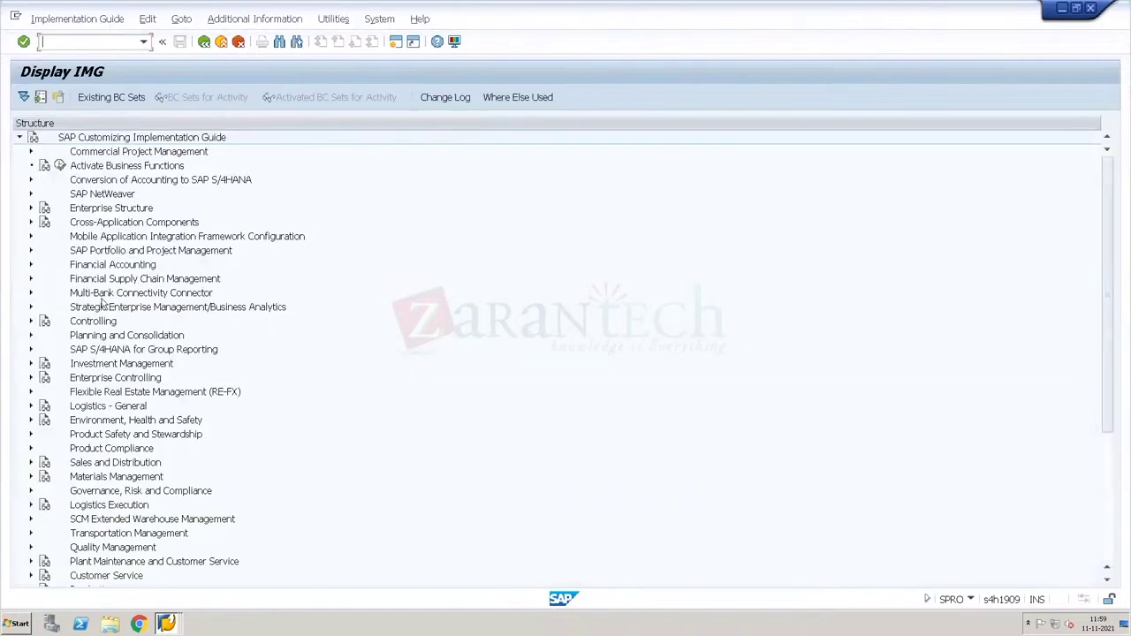
- Open Assign Shipping Points under Logistics Execution, Shipping, Basic Shipping Functions, Shipping Point and Goods Receiving Point Determination
click(103, 482)
click(30, 506)
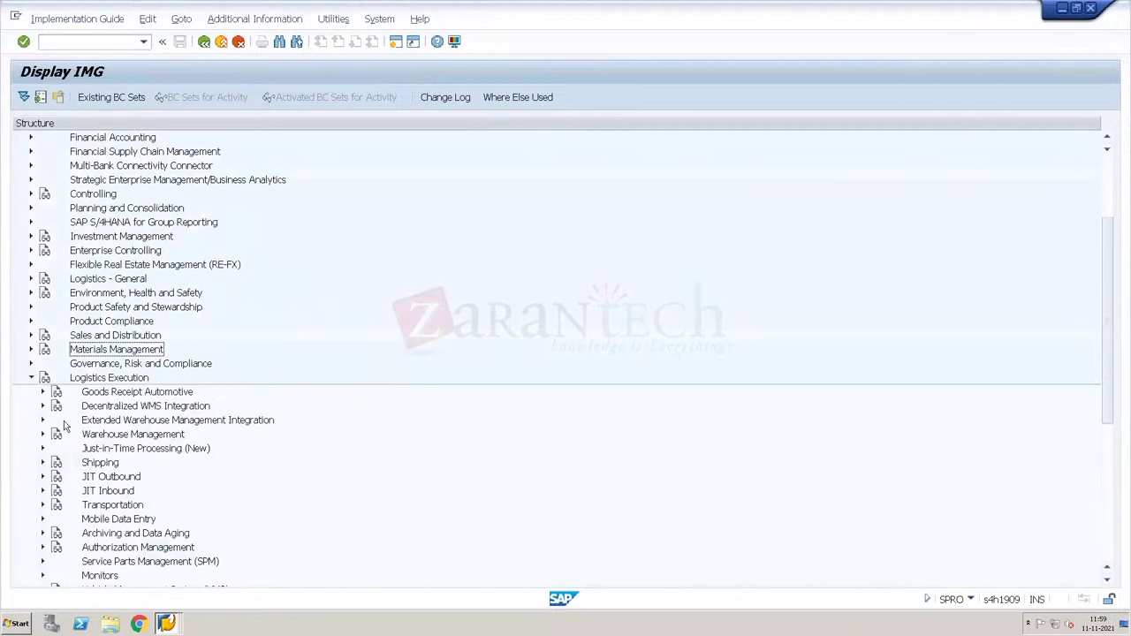
click(42, 462)
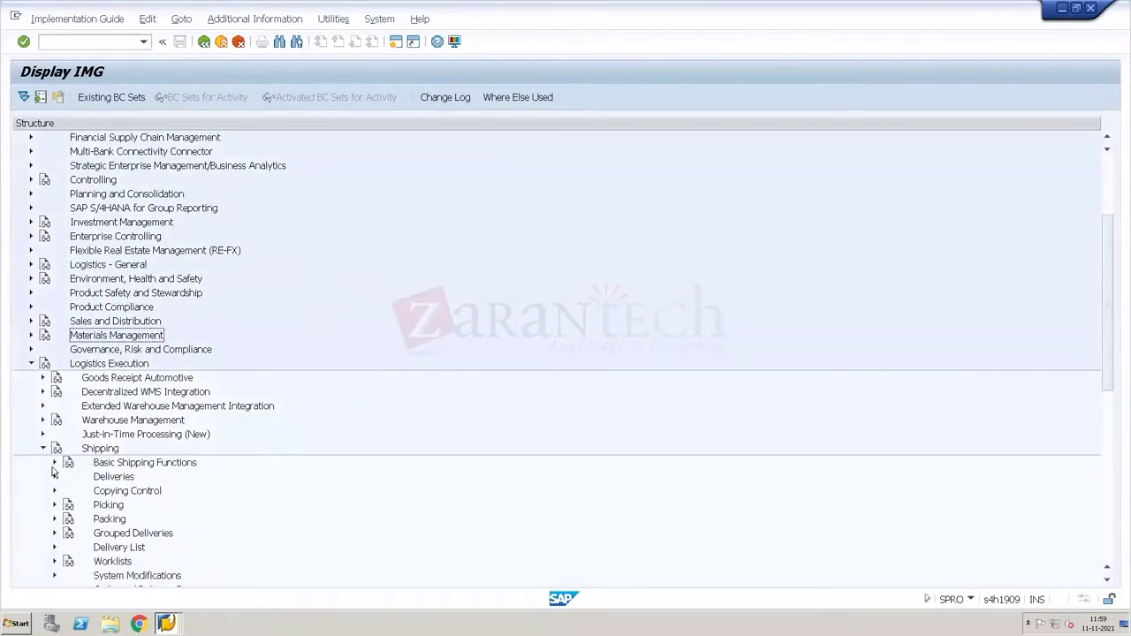
click(55, 478)
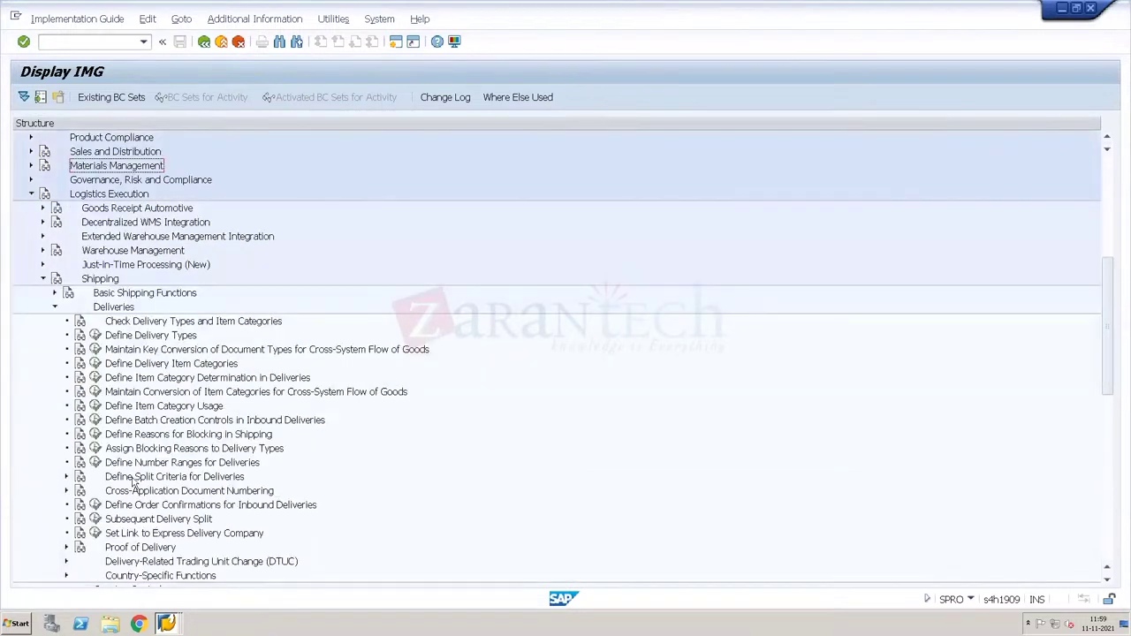
click(54, 293)
click(66, 321)
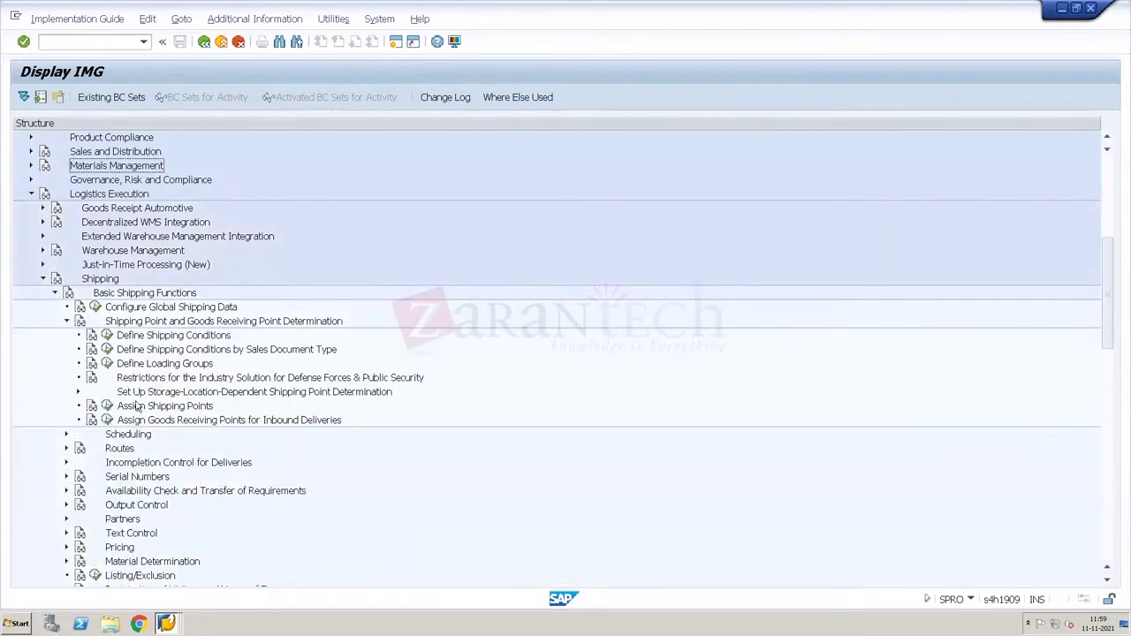
click(107, 406)
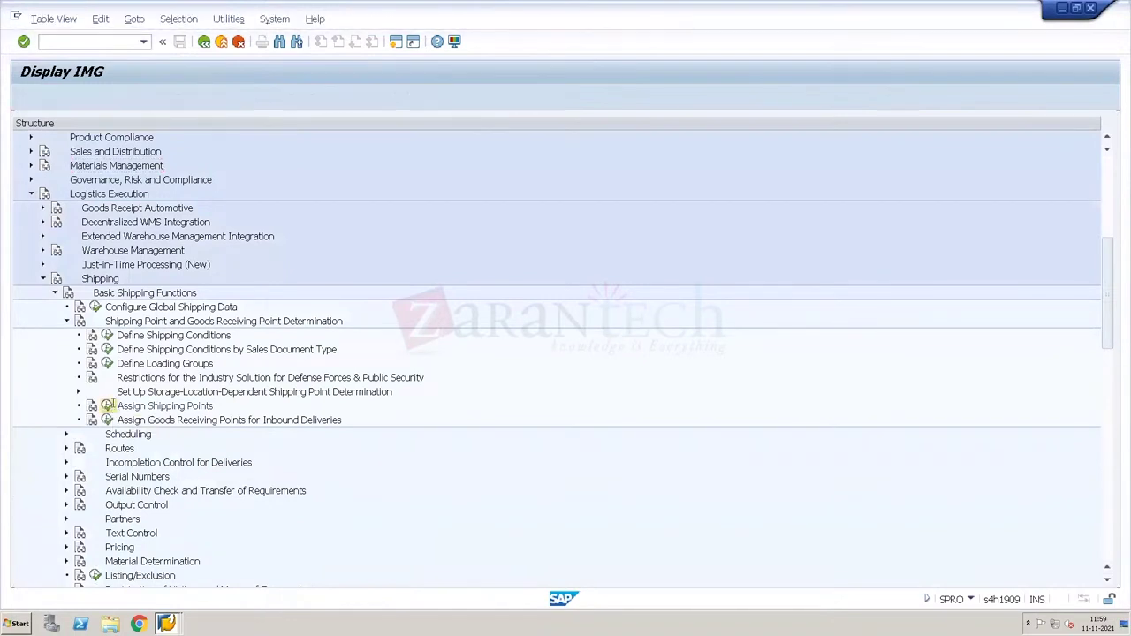
- Restrict the shipping point determination entries by contents to plant PL34
click(186, 20)
click(197, 37)
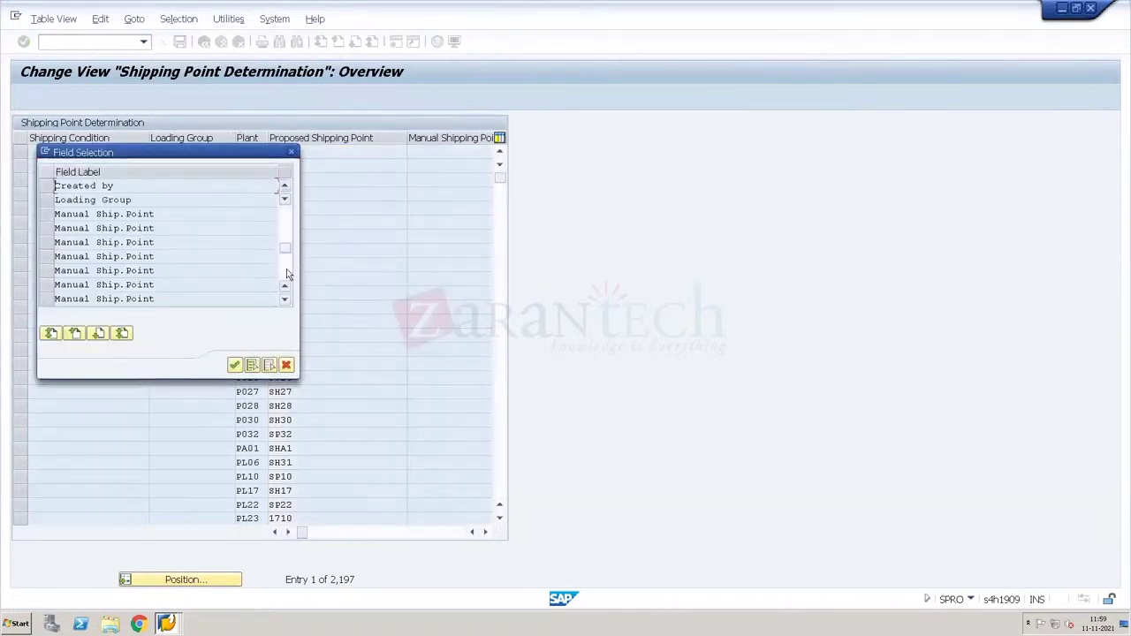
scroll(286, 269, down, 2)
double_click(49, 247)
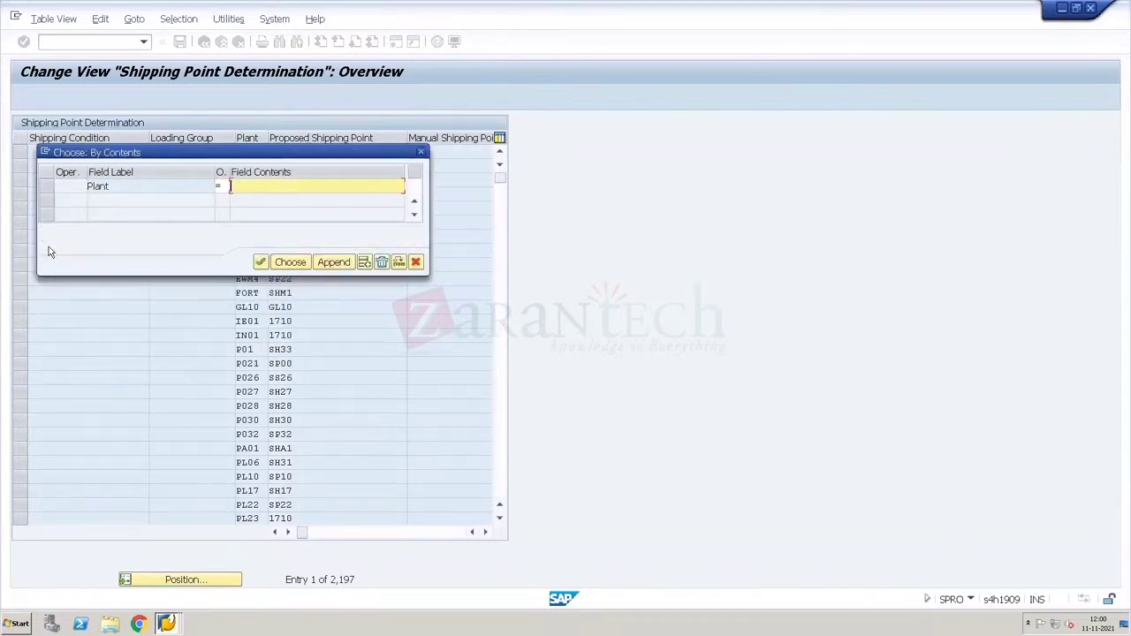
text(PL)
click(292, 262)
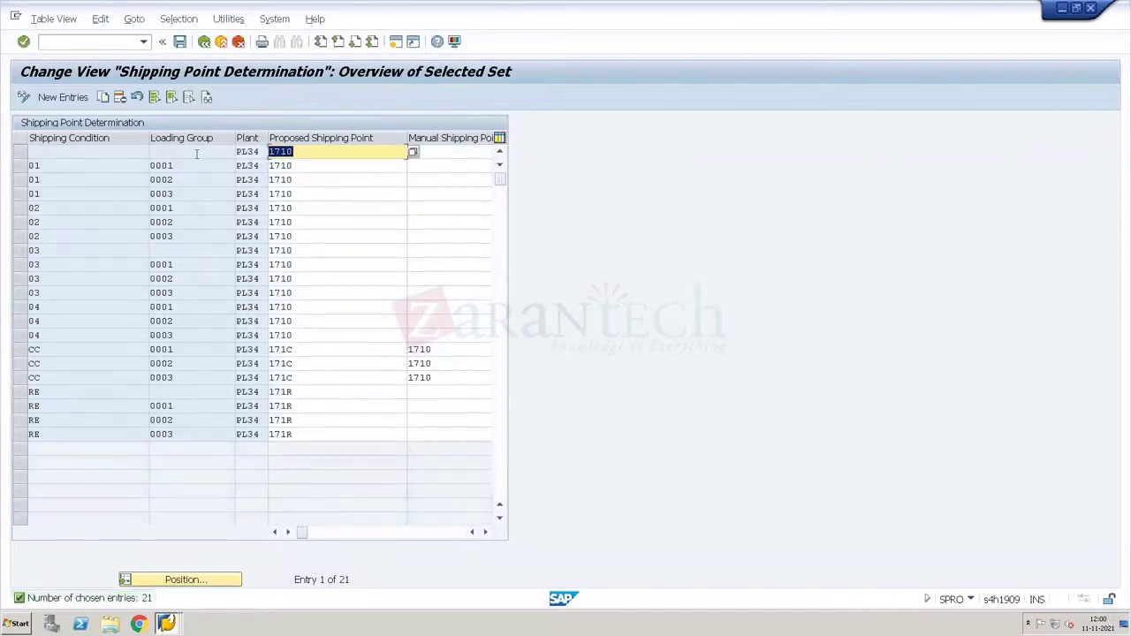
- Set the proposed shipping point to PL34 in the plant PL34 entry with blank shipping condition and loading group
click(196, 154)
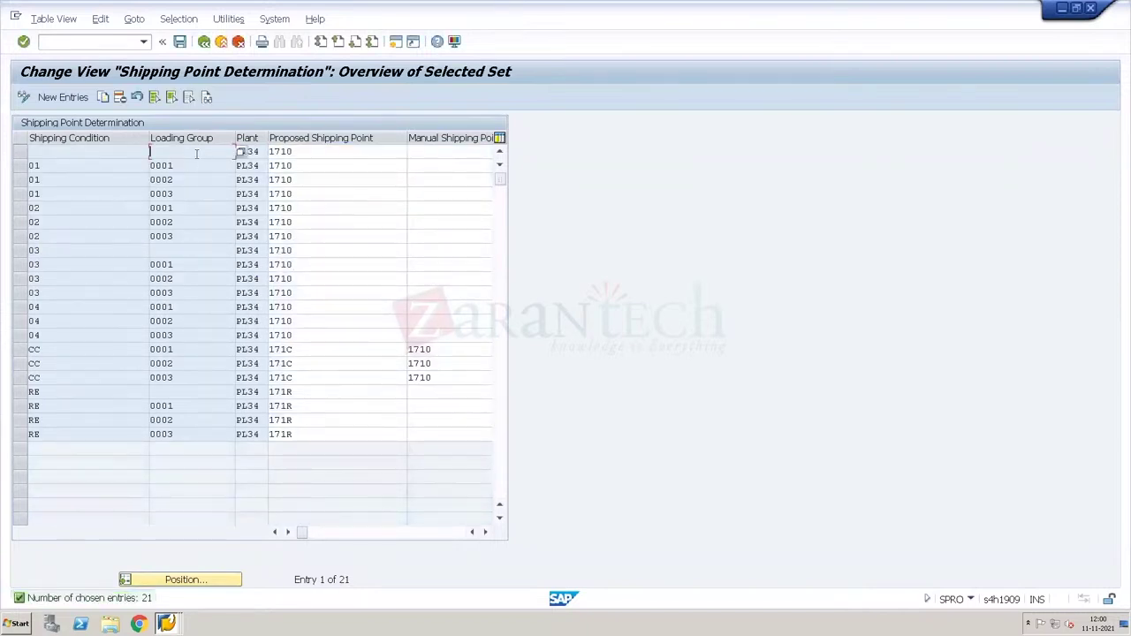
click(302, 165)
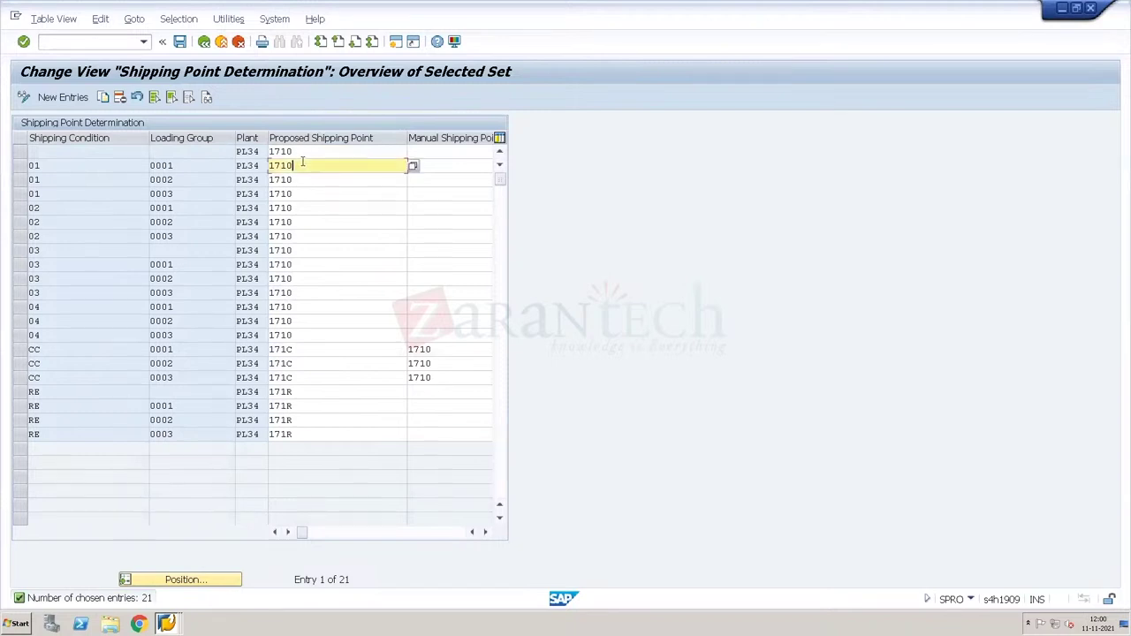
click(311, 151)
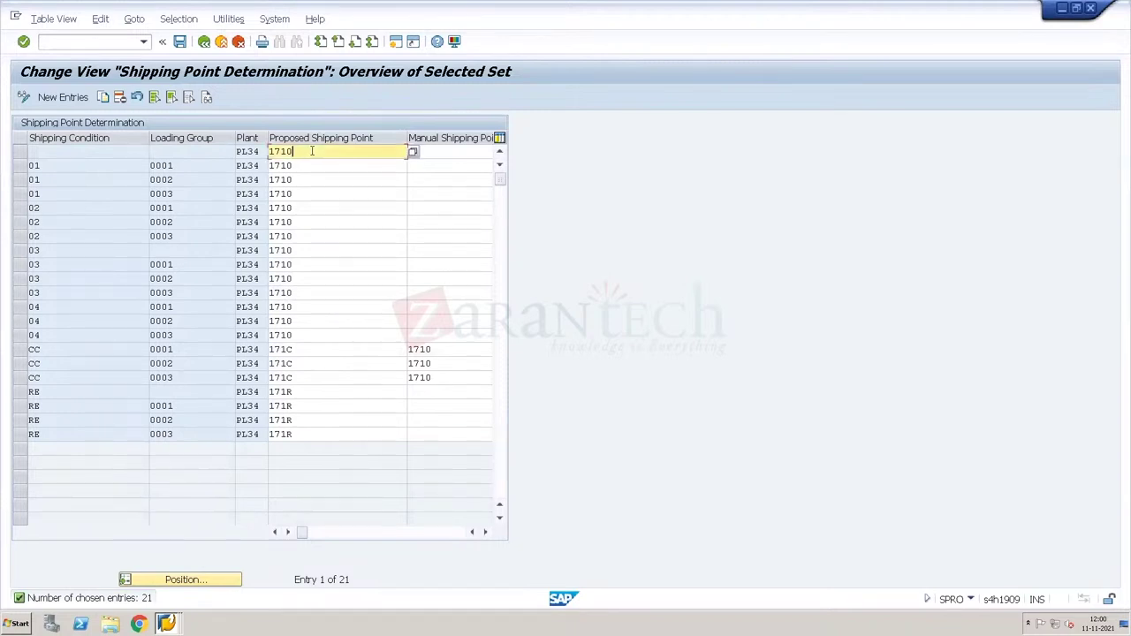
key(BackSpace)
key(BackSpace)
text(PL34)
key(Tab)
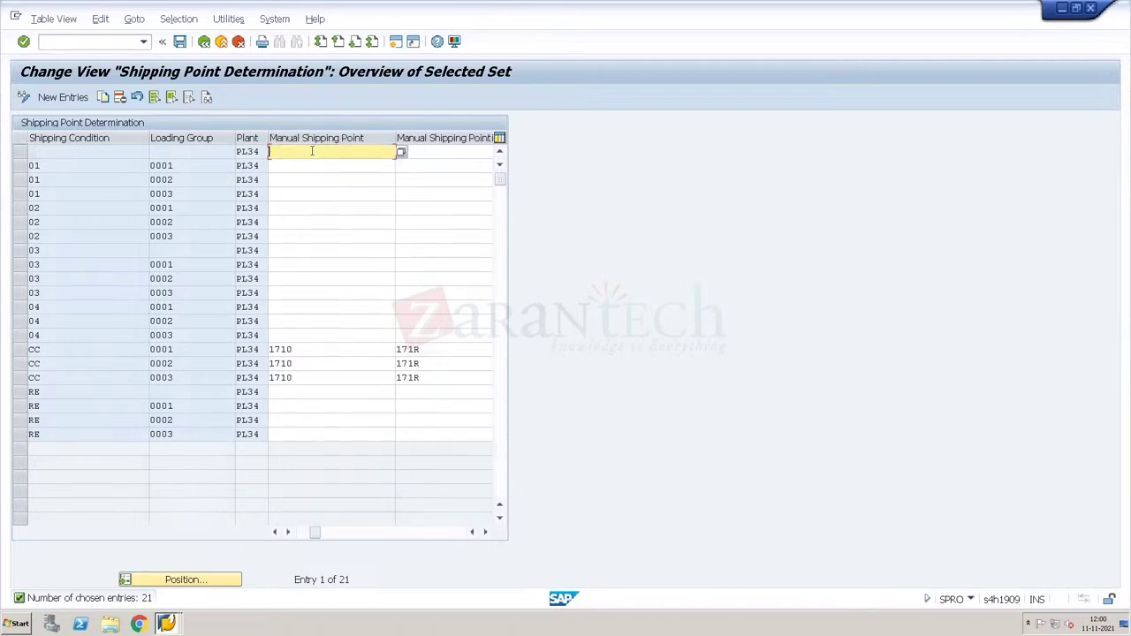
- Set the proposed shipping point to SH34 in the PL34 entries with shipping condition 01 and loading groups 0001, 0002 and 0003
click(299, 533)
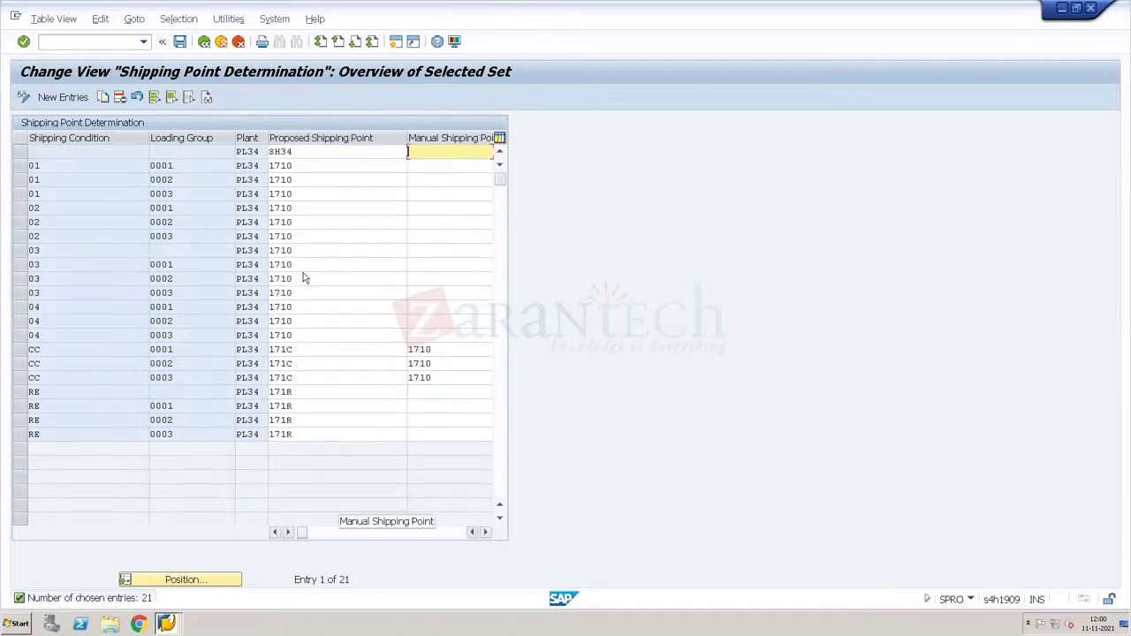
click(297, 163)
key(BackSpace)
key(BackSpace)
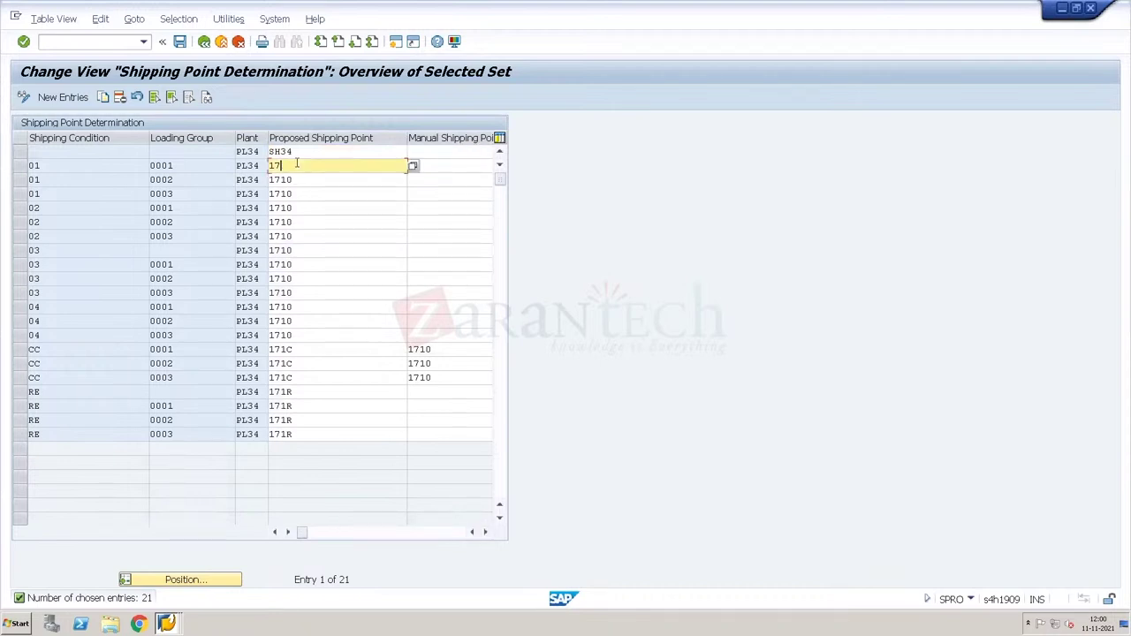
text(SH3)
click(301, 180)
key(BackSpace)
key(BackSpace)
key(BackSpace)
text(Sh34)
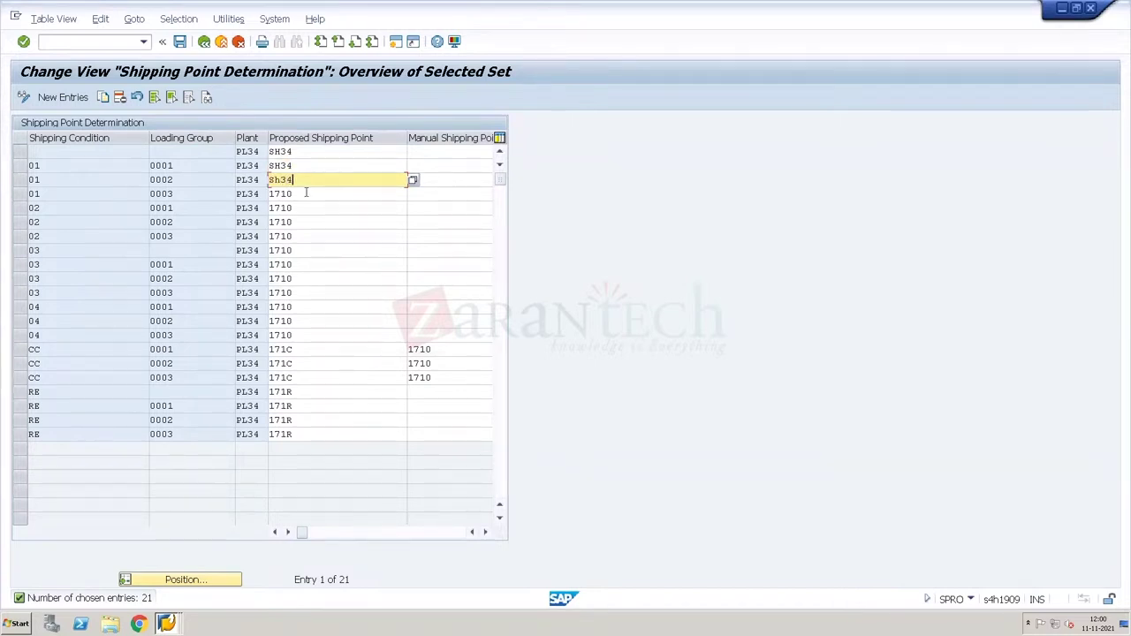
click(305, 192)
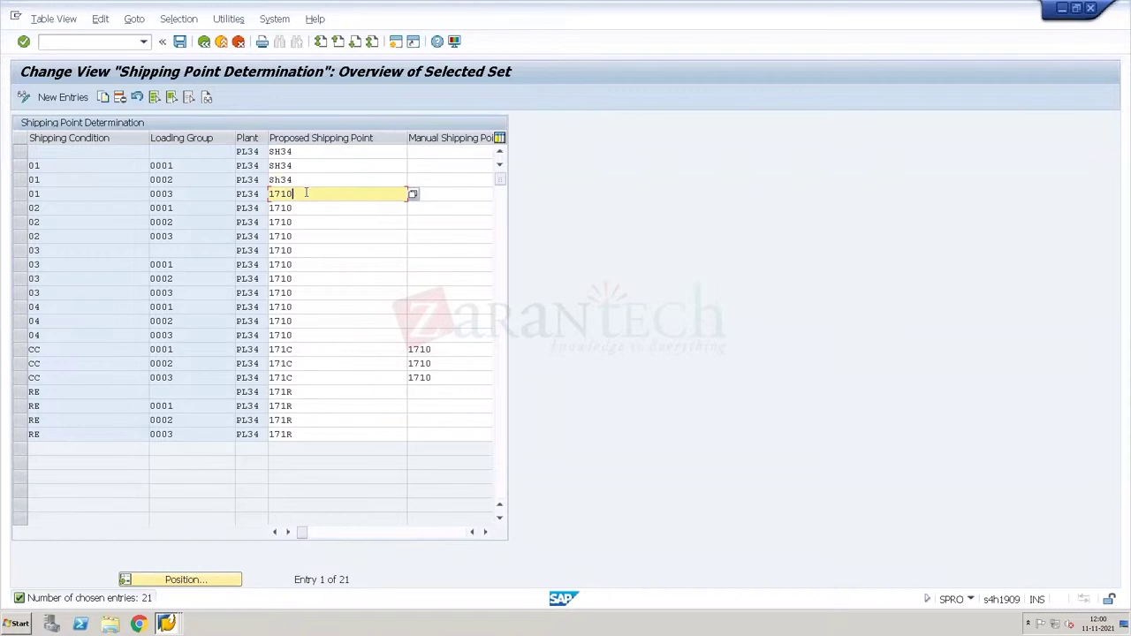
key(BackSpace)
key(BackSpace)
key(BackSpace)
text(Sh3)
- Set the proposed shipping point to SH34 in the PL34 entries with shipping condition 02 and loading groups 0001 to 0003
click(311, 210)
key(BackSpace)
key(BackSpace)
key(BackSpace)
text(Sh34)
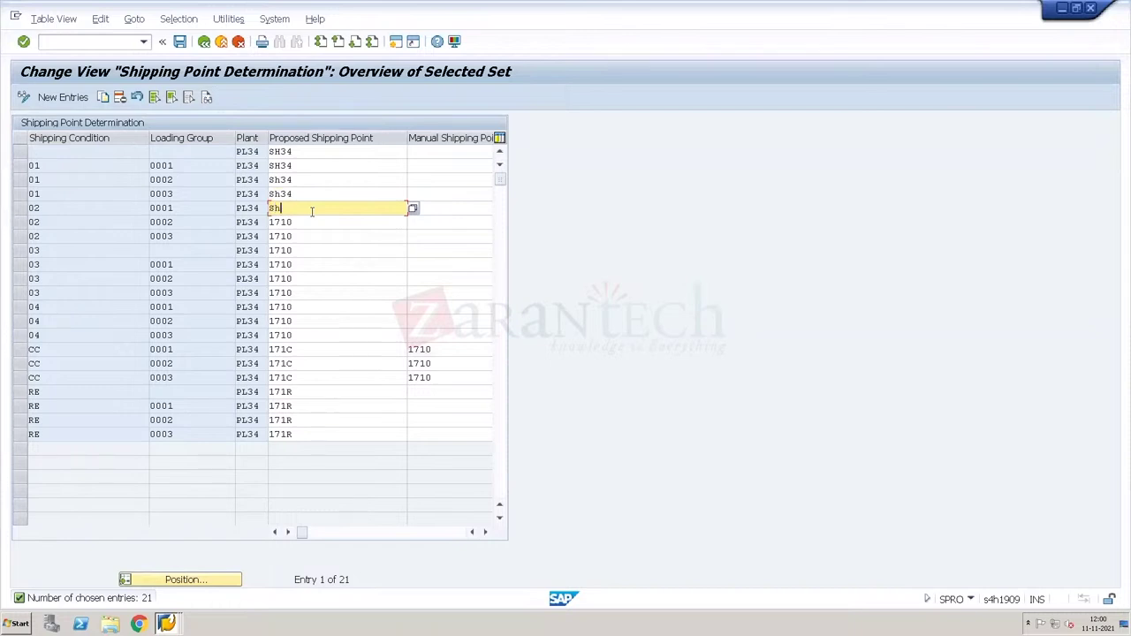
click(314, 219)
key(BackSpace)
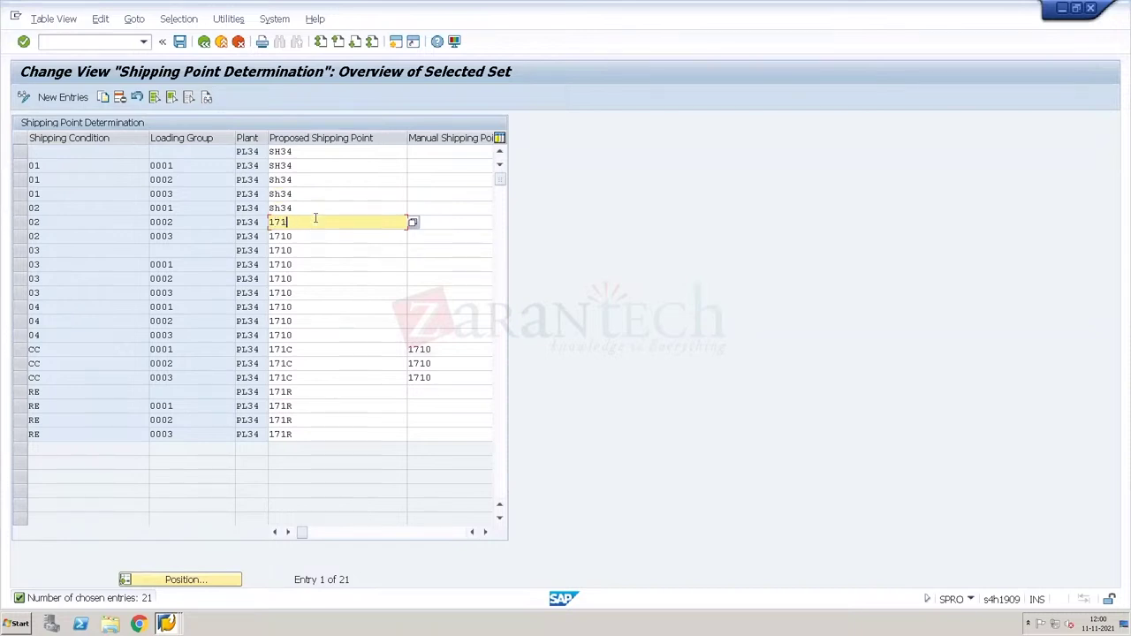
text(Sh)
click(322, 236)
key(BackSpace)
key(BackSpace)
key(BackSpace)
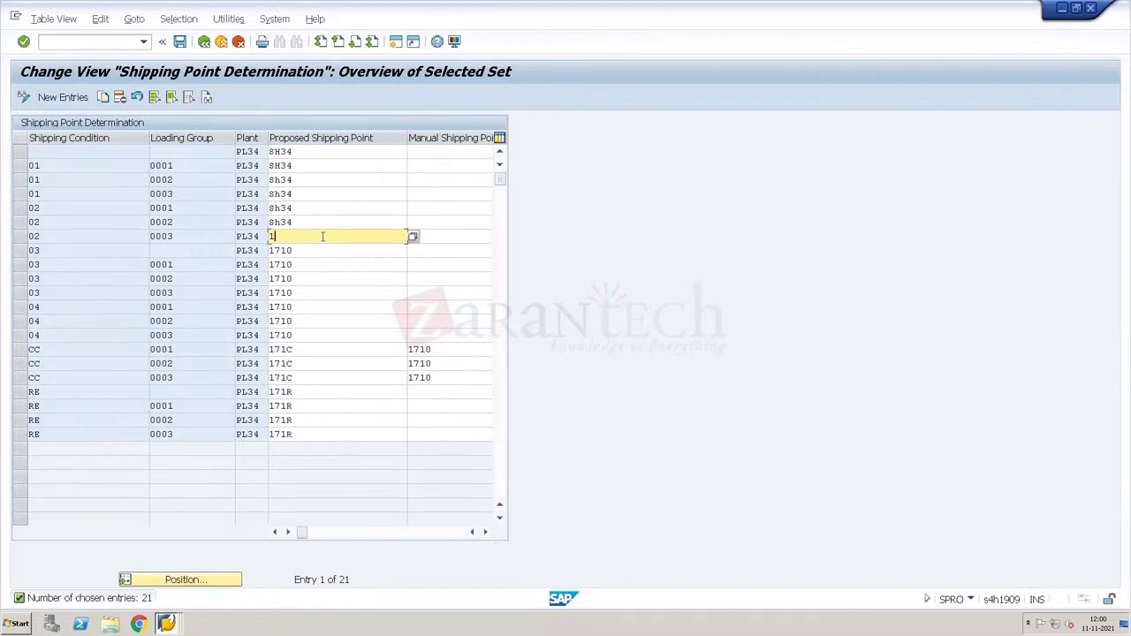
text(Sh)
- Set the proposed shipping point to SH34 in all four PL34 entries with shipping condition 03, including the one with blank loading group
key(Down)
key(BackSpace)
key(BackSpace)
key(BackSpace)
text(Sh)
key(Down)
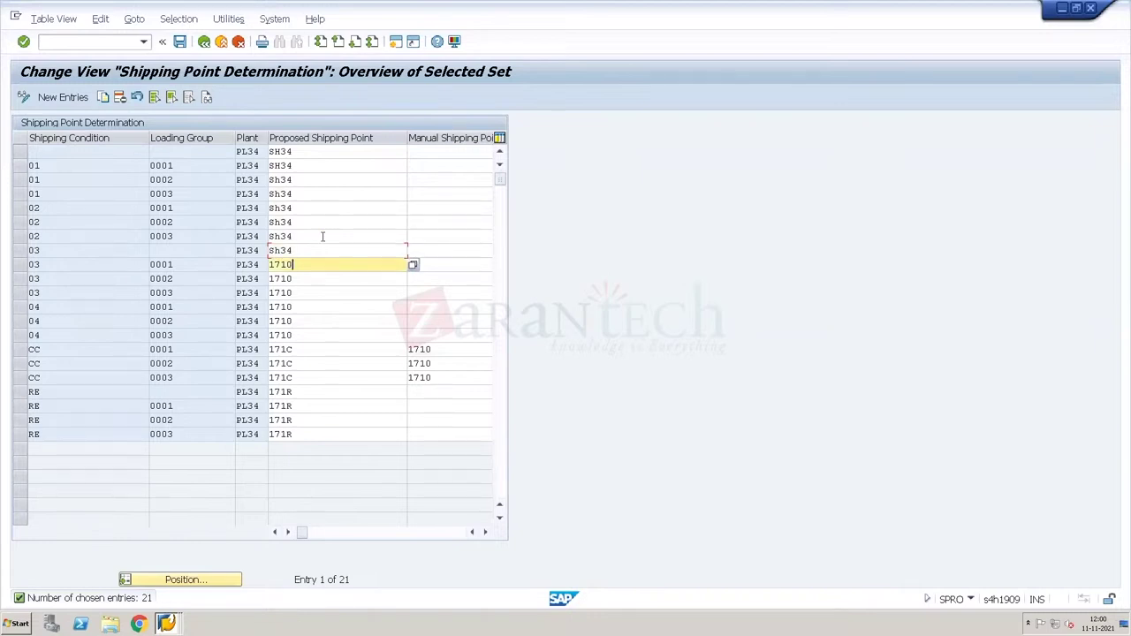
key(BackSpace)
key(BackSpace)
key(BackSpace)
text(SH34)
key(Down)
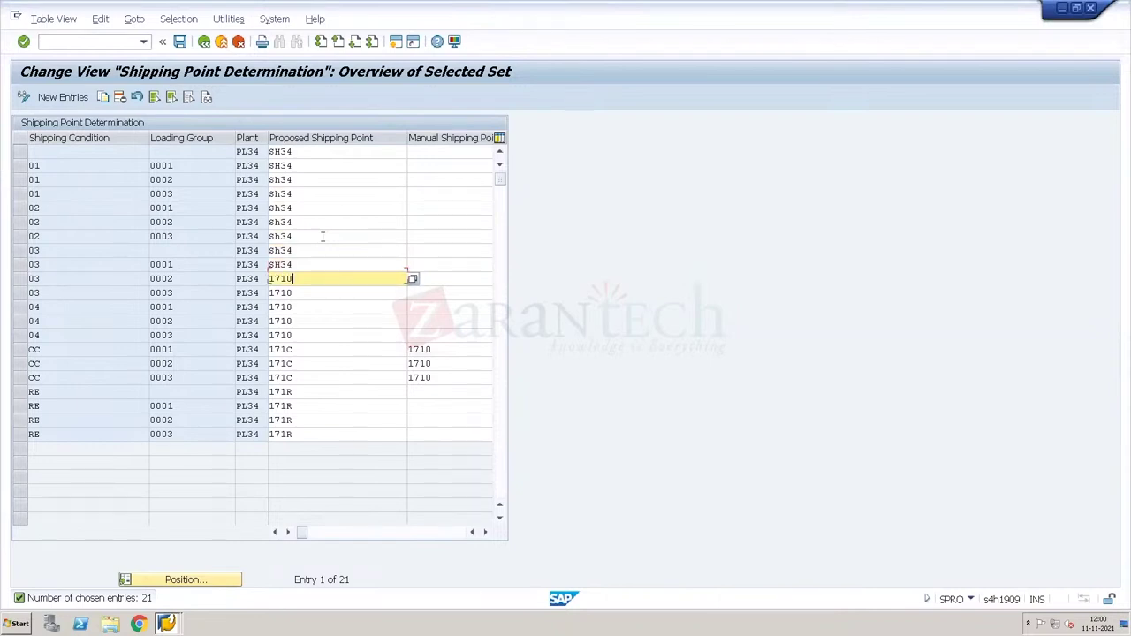
key(BackSpace)
key(BackSpace)
text(Sh34)
key(Down)
key(BackSpace)
key(BackSpace)
key(BackSpace)
text(Sh3)
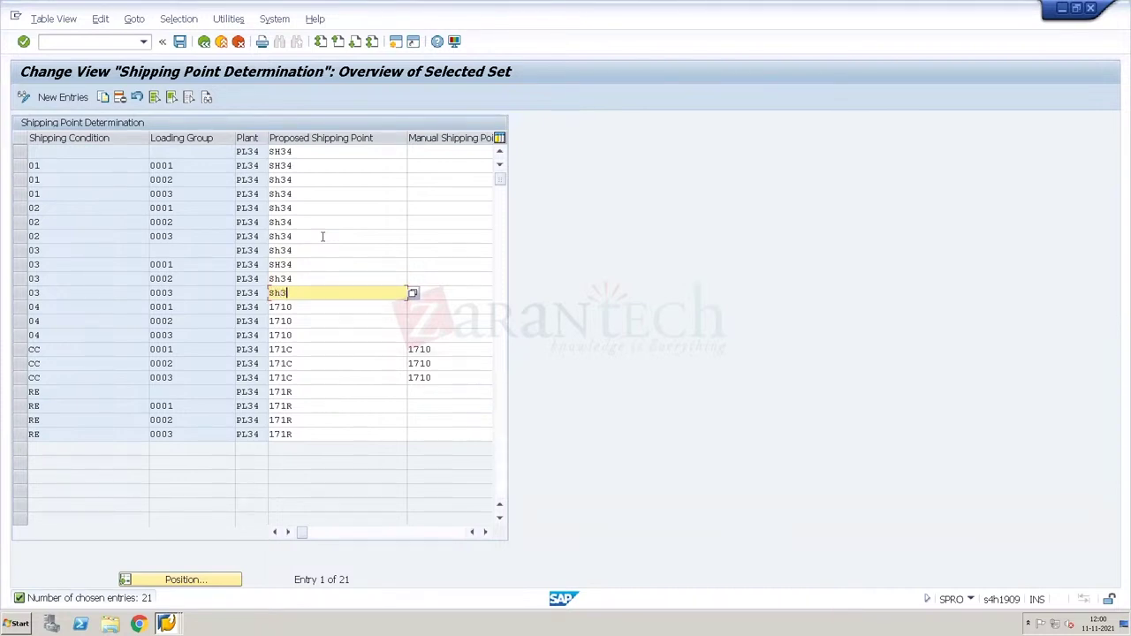
text(4)
key(Down)
- Copy the SH34 values into the proposed shipping points of the 04, CC and RE entries and save them to the customizing request
key(ctrl+y)
drag(292, 165, 308, 301)
key(ctrl+c)
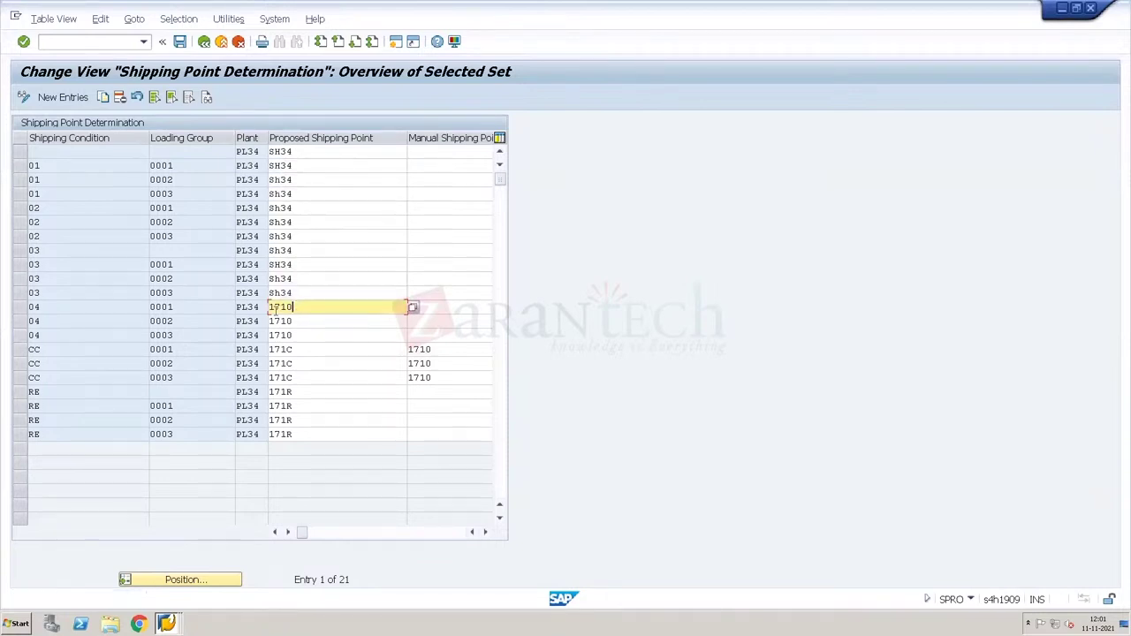
key(ctrl+v)
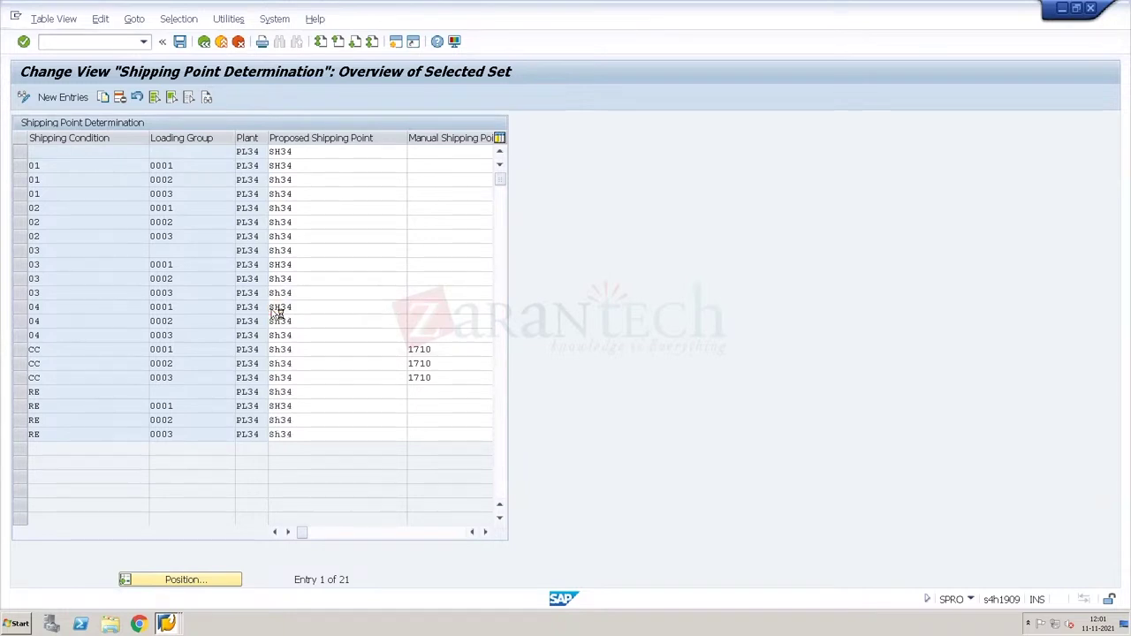
key(ctrl+s)
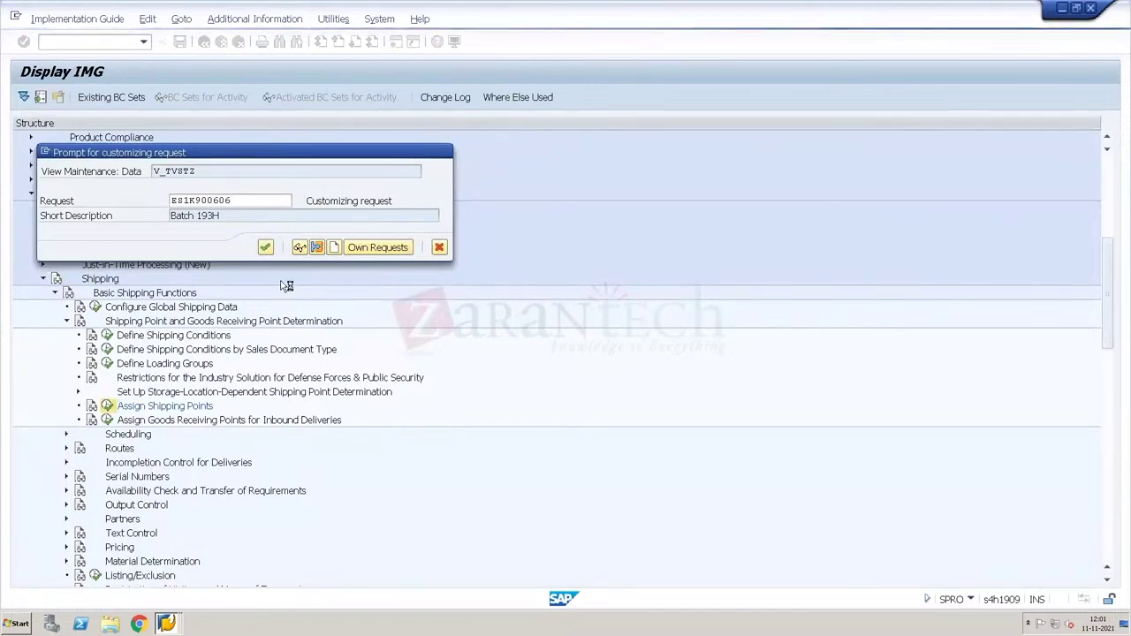
key(Return)
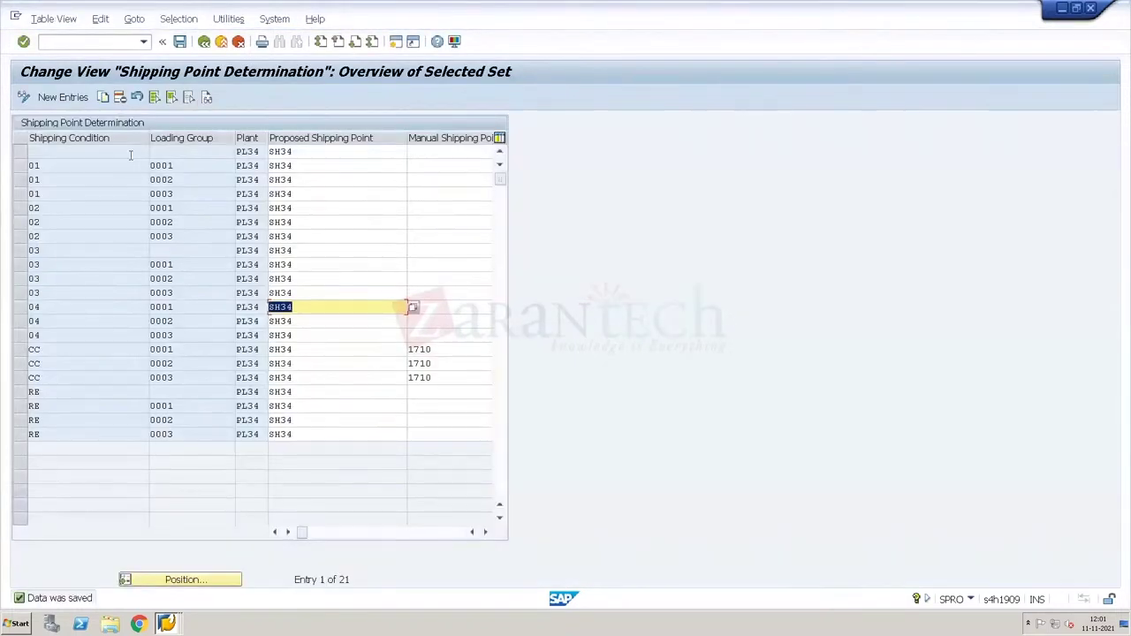
- Copy the PL34 entry with blank shipping condition to a new one with shipping condition 01 and blank loading group, and save it
click(22, 151)
click(105, 96)
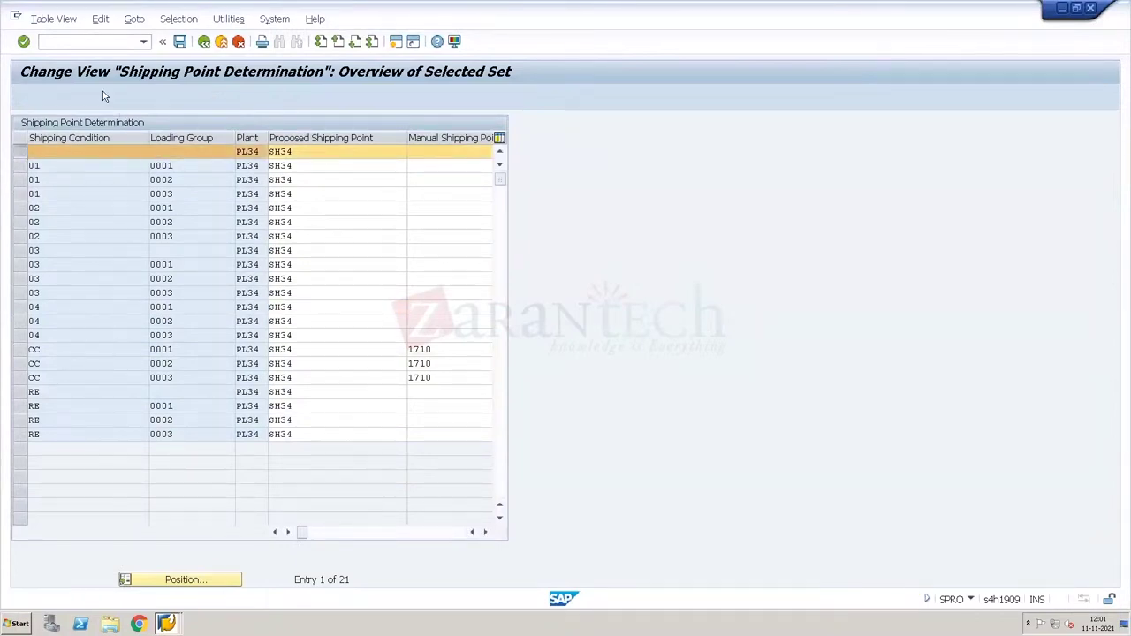
text(01)
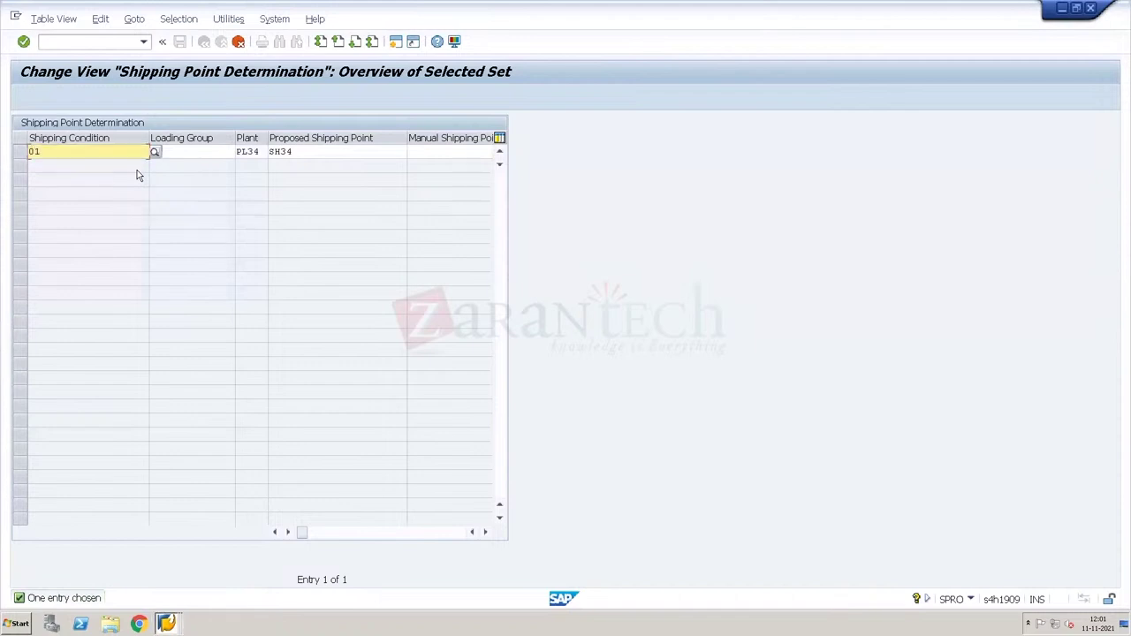
key(Return)
key(ctrl+s)
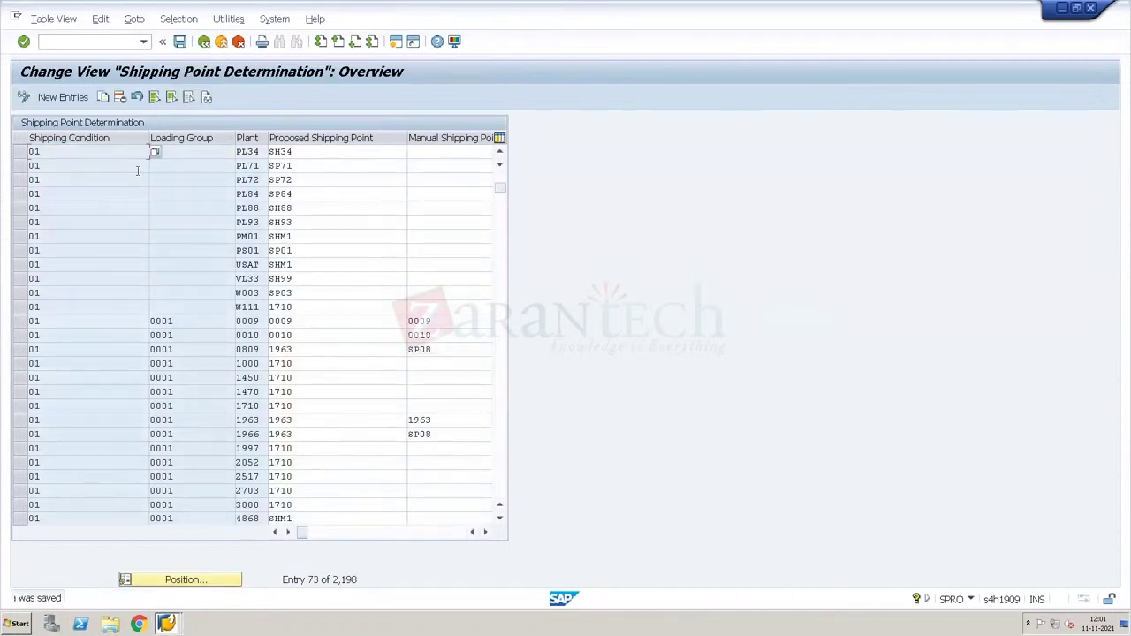
- Leave the shipping point assignment, switch to the SAP Easy Access session and start a standard order with VA01
click(204, 43)
click(205, 43)
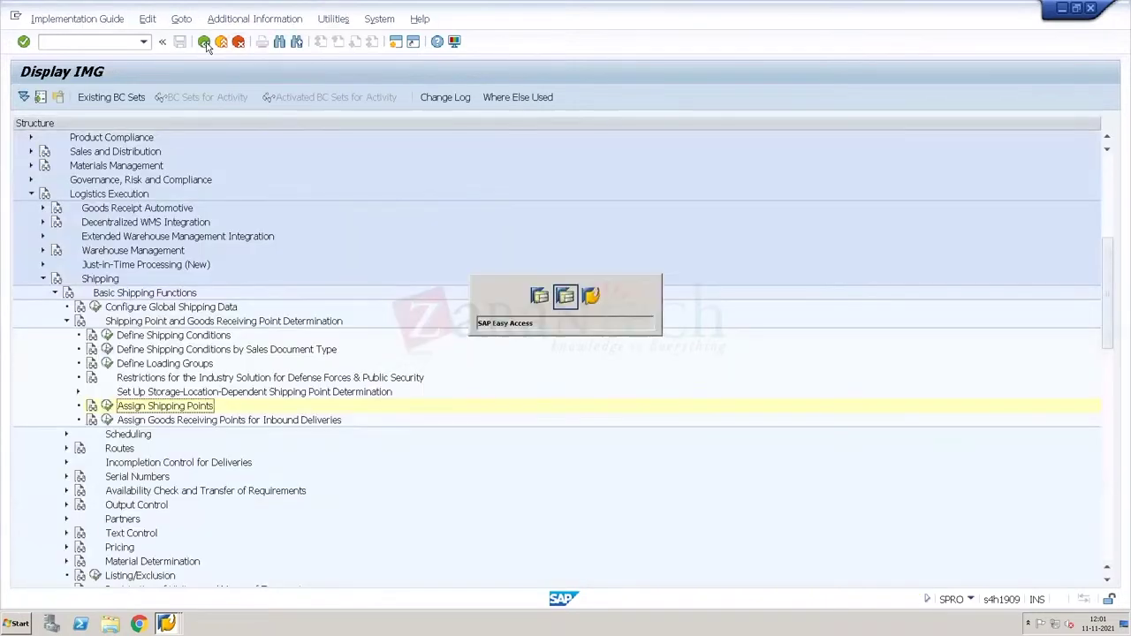
text(va01)
key(Return)
key(Return)
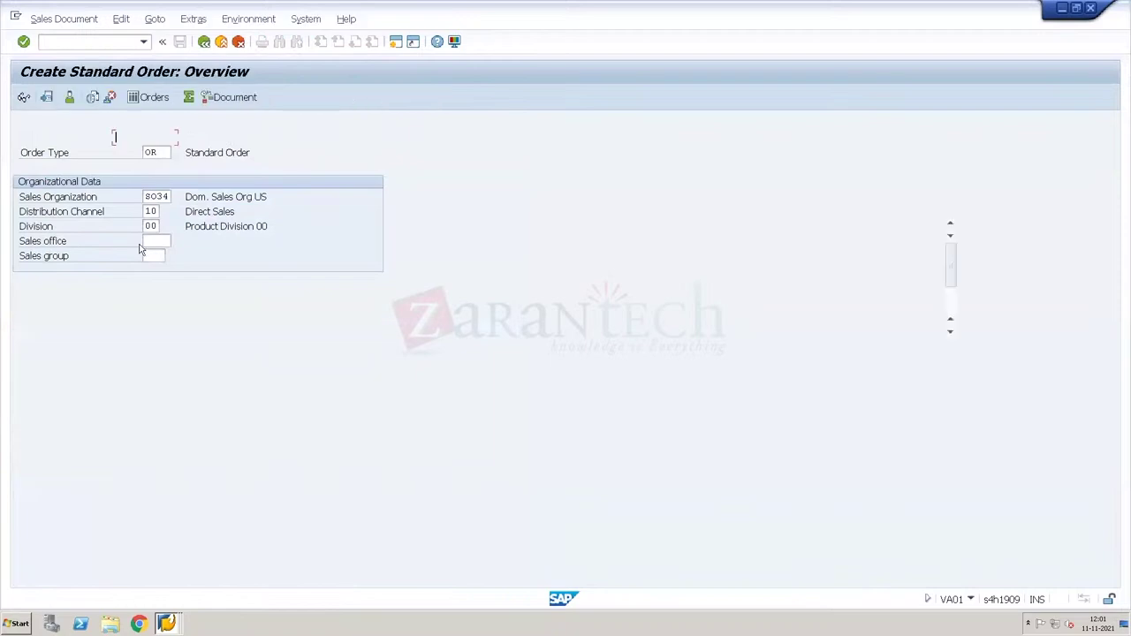
- Fill in the sold-to party and the customer reference of the new standard order from the previously used entries
key(BackSpace)
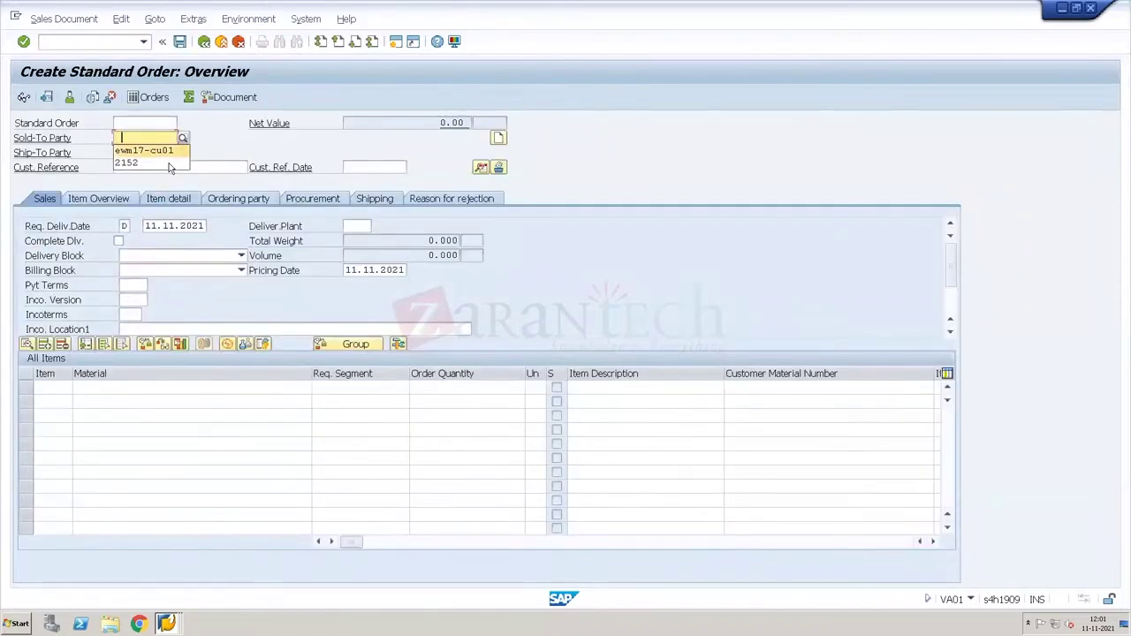
click(148, 149)
click(170, 168)
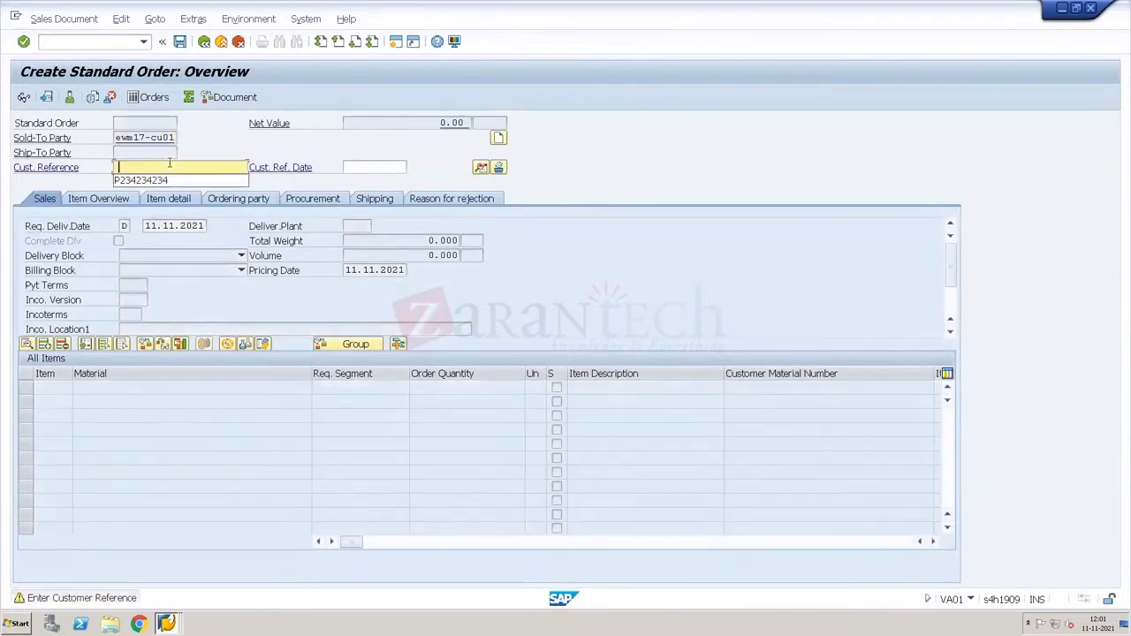
click(150, 180)
click(131, 284)
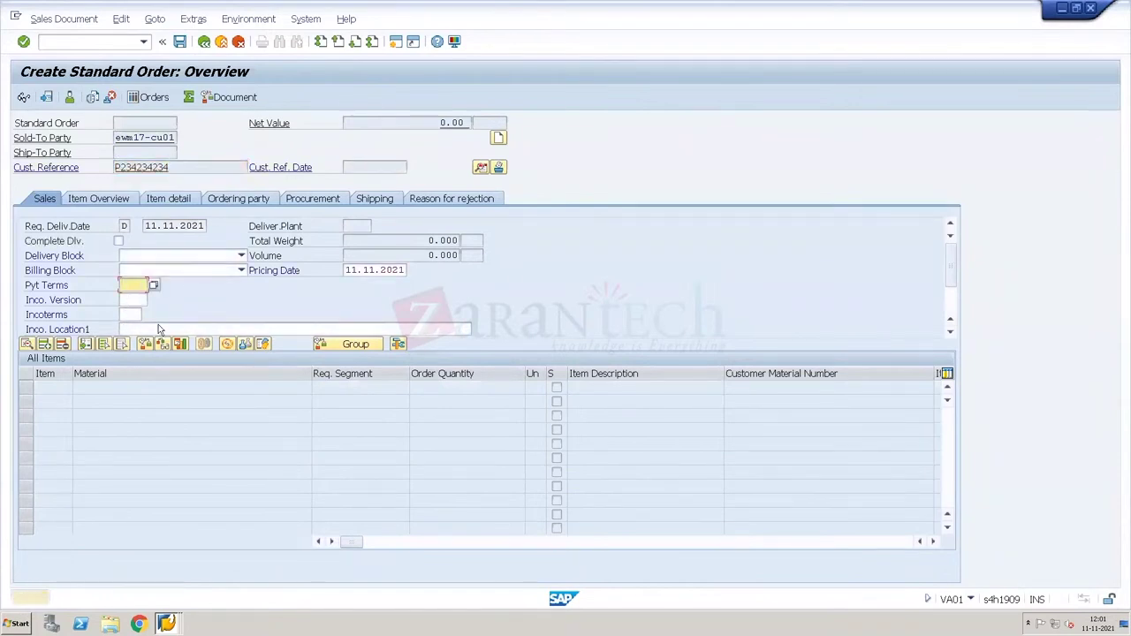
key(F4)
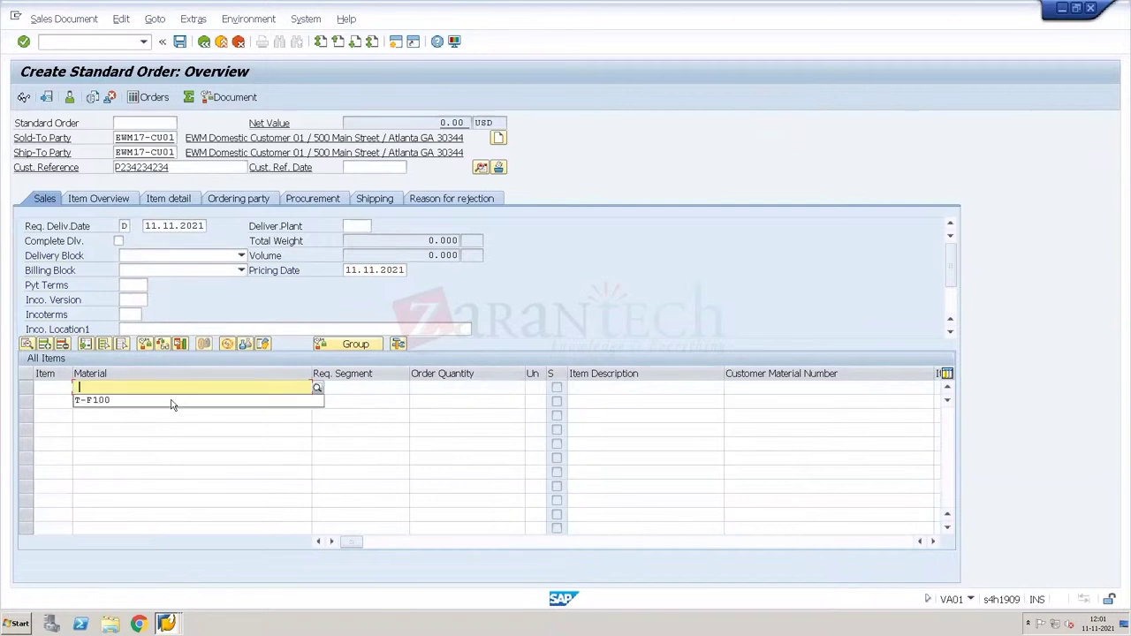
- Add material T-F100 as the first order item with an order quantity of 4
click(172, 402)
key(Return)
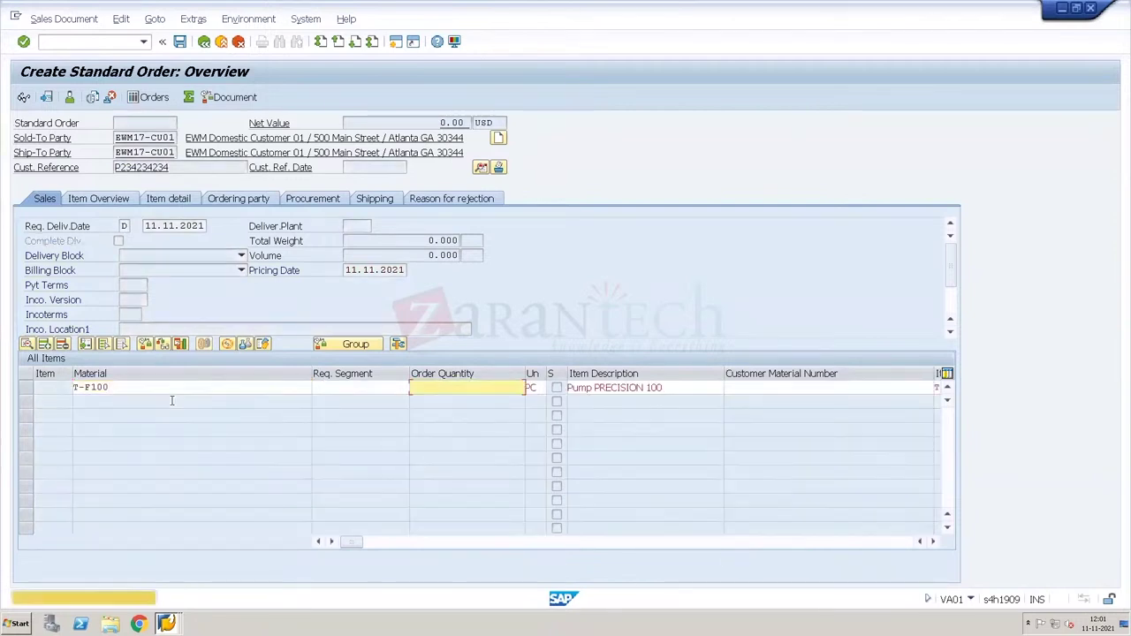
text(4)
key(Return)
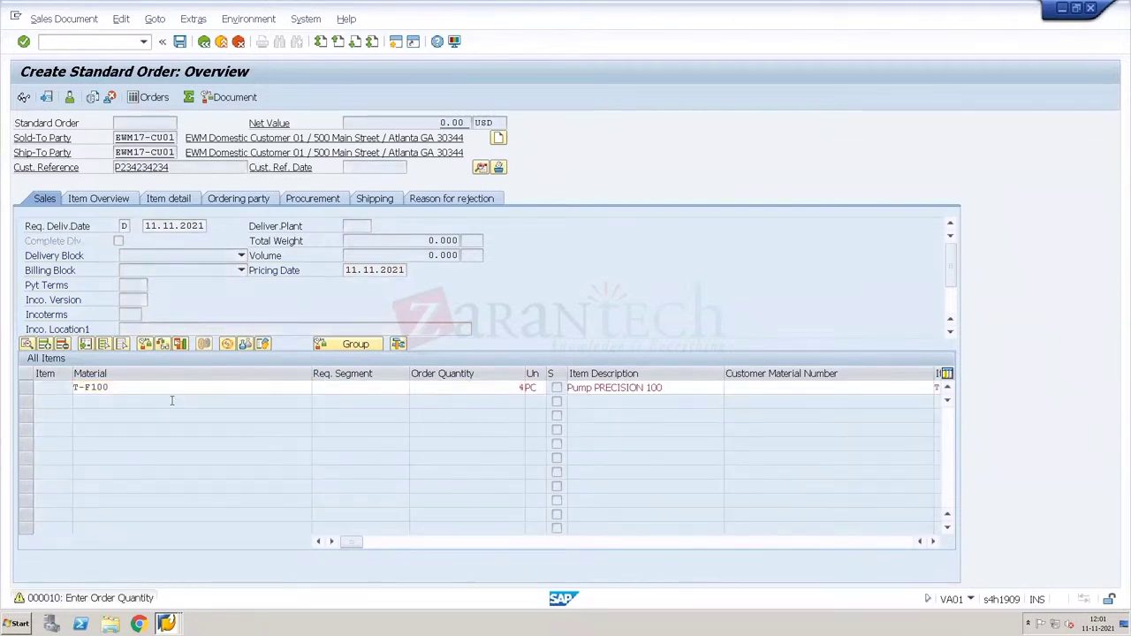
- Assign plant PL34 to the T-F100 order item
key(Tab)
key(Tab)
key(Tab)
key(Tab)
key(Tab)
key(Tab)
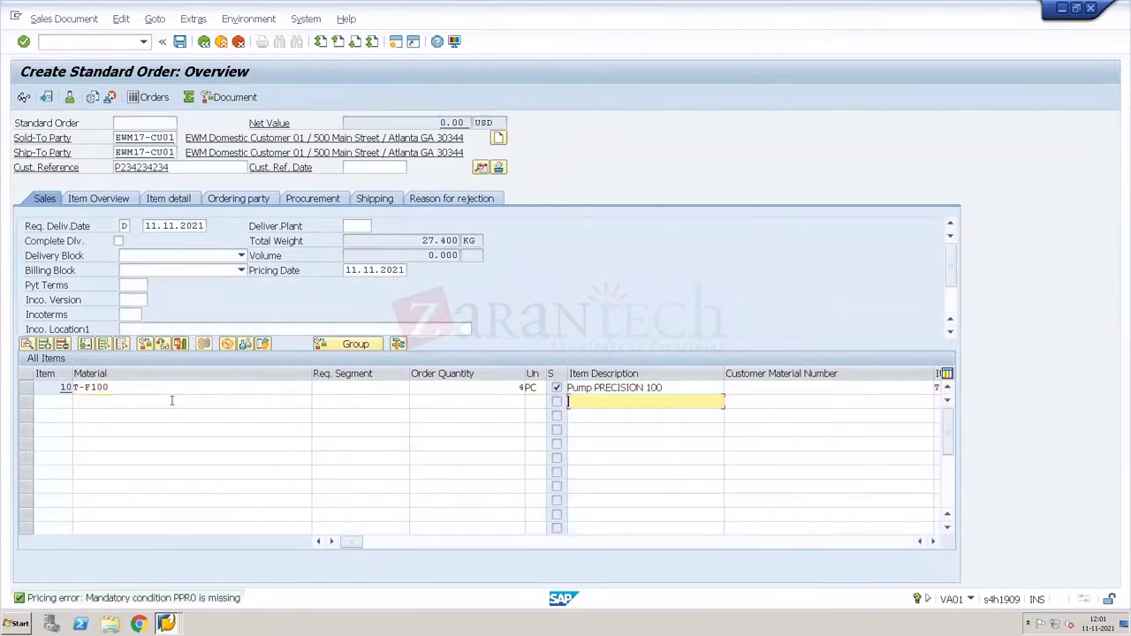
key(Tab)
key(Tab)
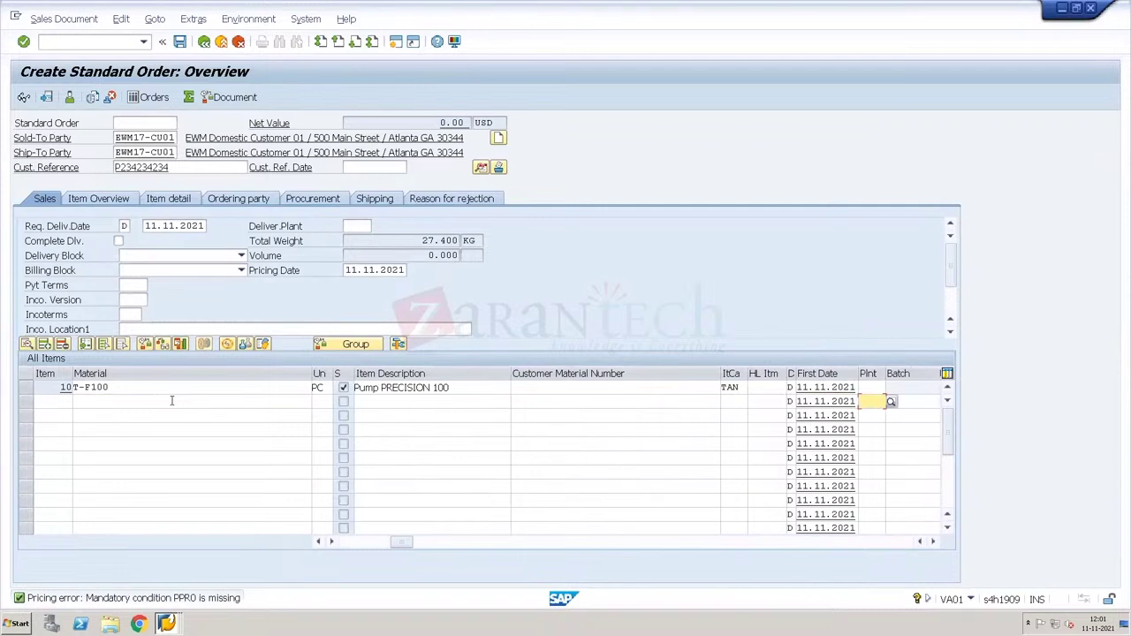
key(Up)
key(Down)
key(Return)
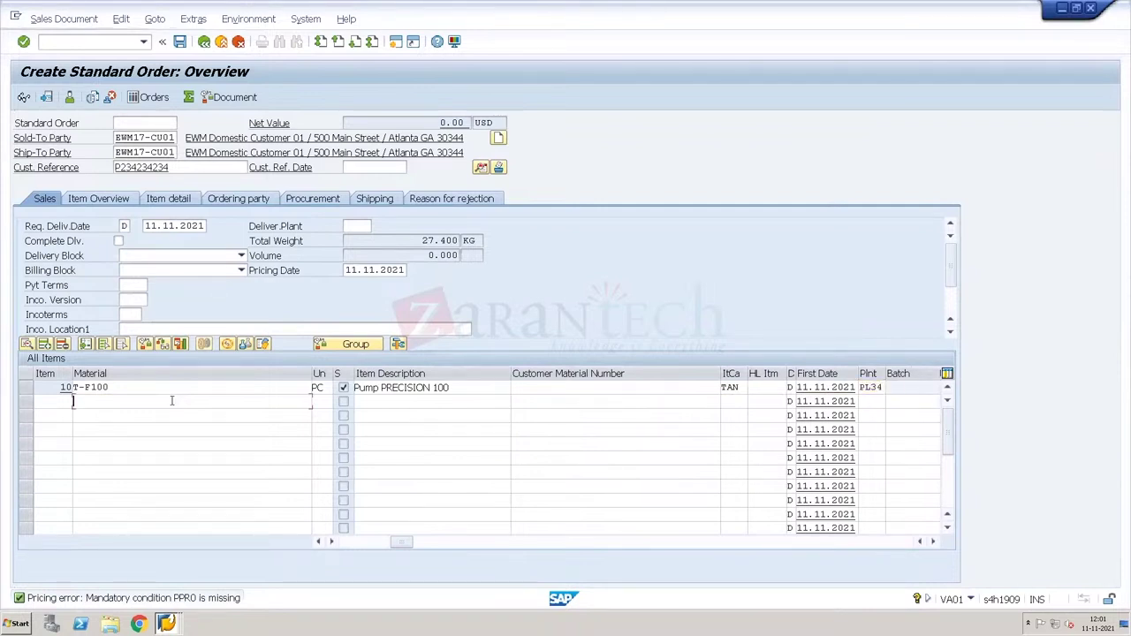
key(Return)
- Set the PPR0 condition amount of the T-F100 item to 100 USD
click(838, 545)
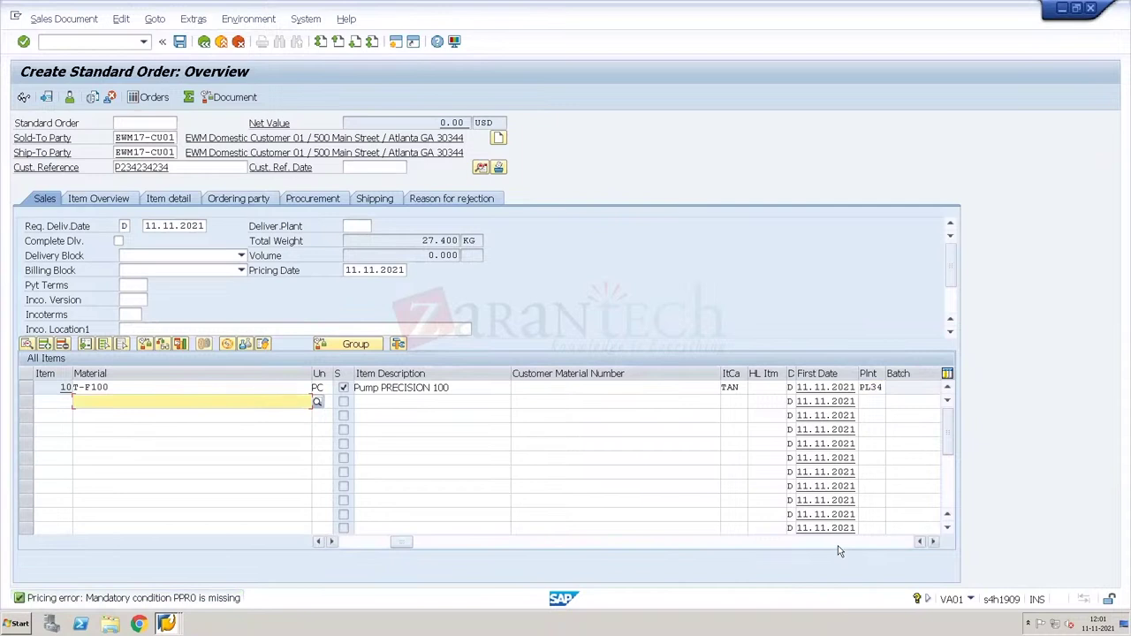
click(355, 542)
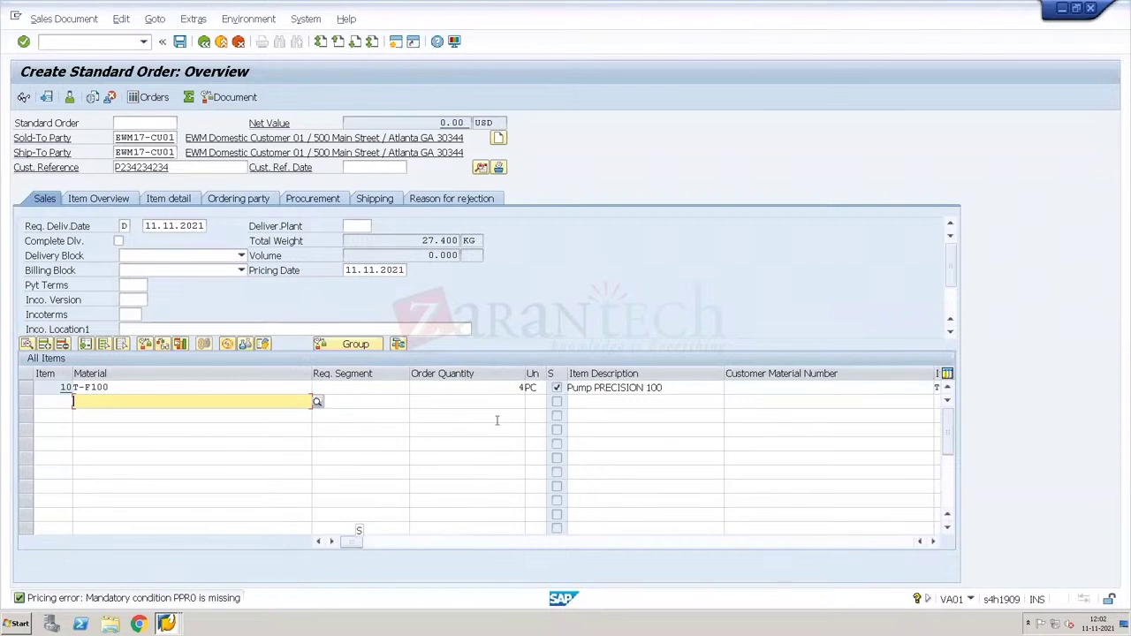
click(470, 390)
key(Tab)
key(Tab)
key(Tab)
key(Tab)
key(Tab)
key(Tab)
key(Tab)
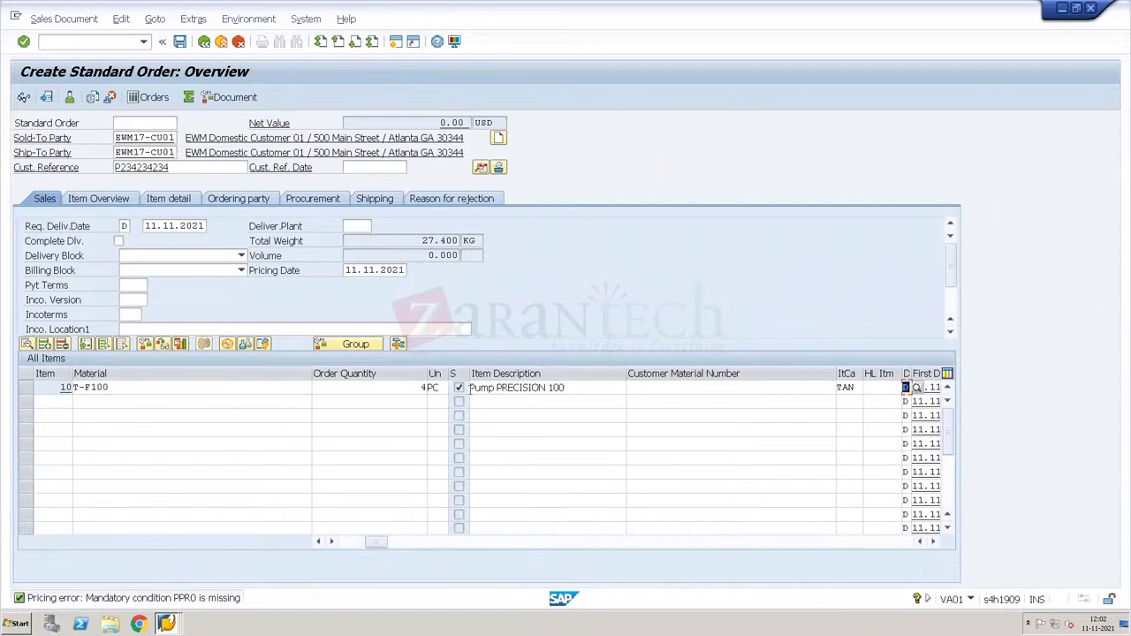
key(Tab)
key(Tab)
key(Tab)
key(Tab)
key(Tab)
key(Tab)
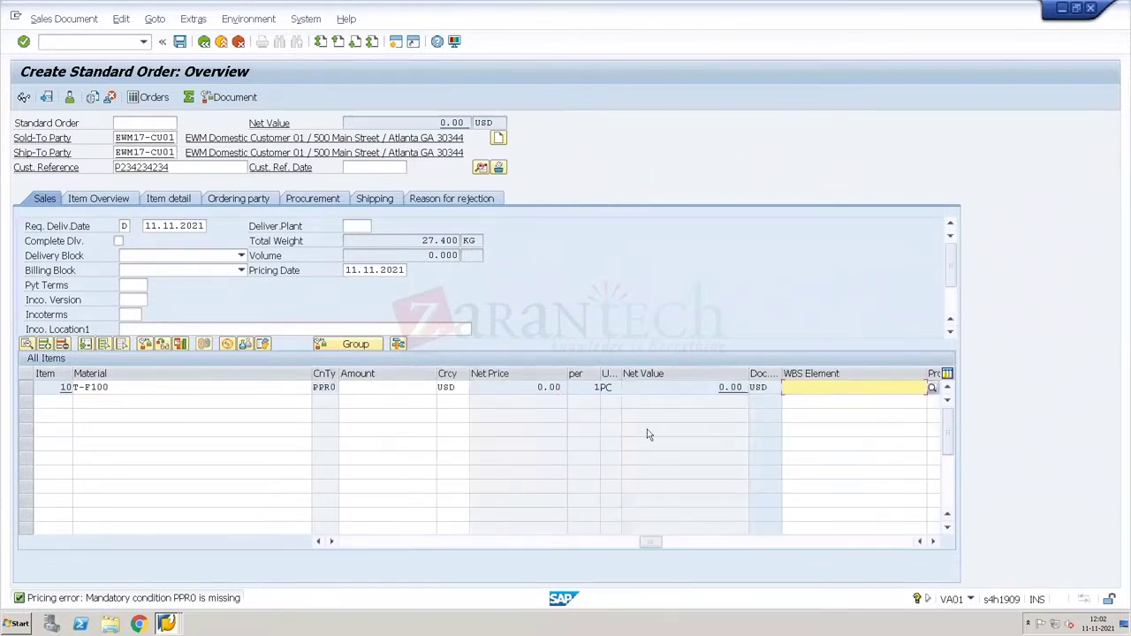
click(431, 386)
text(100)
key(Return)
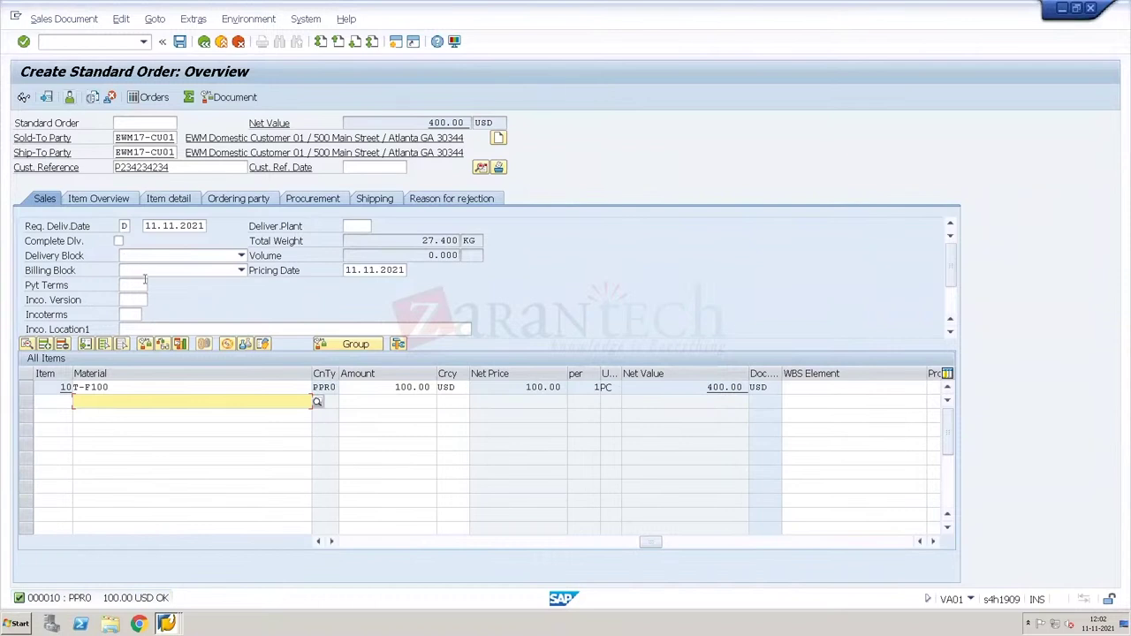
- Try to save the sales order and choose to edit the incomplete document to open its incompletion log
click(181, 43)
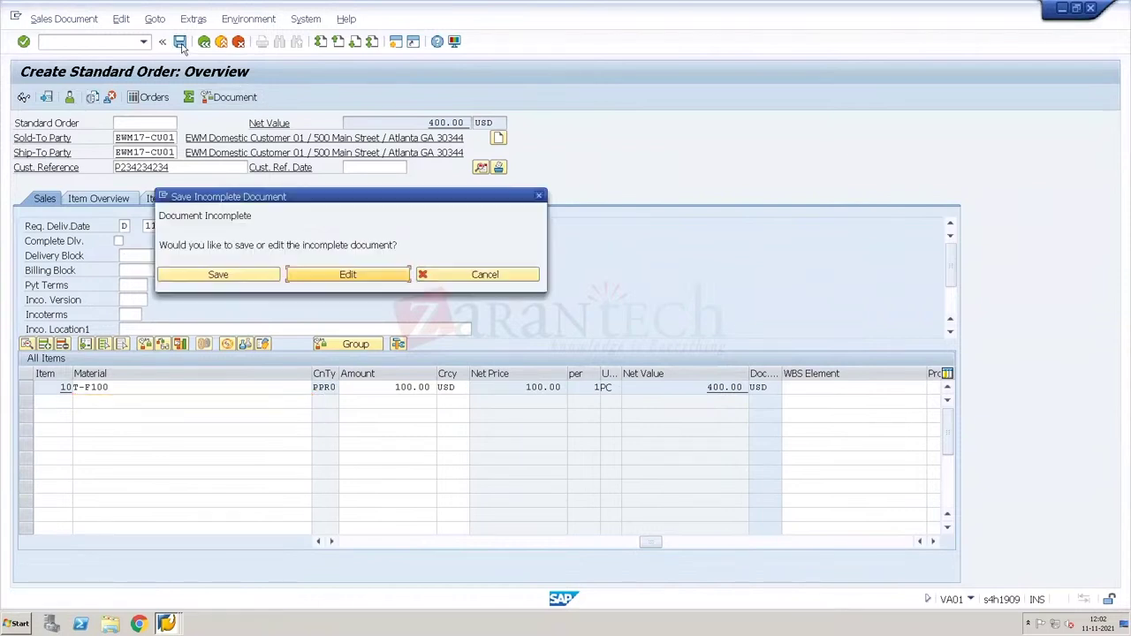
click(351, 275)
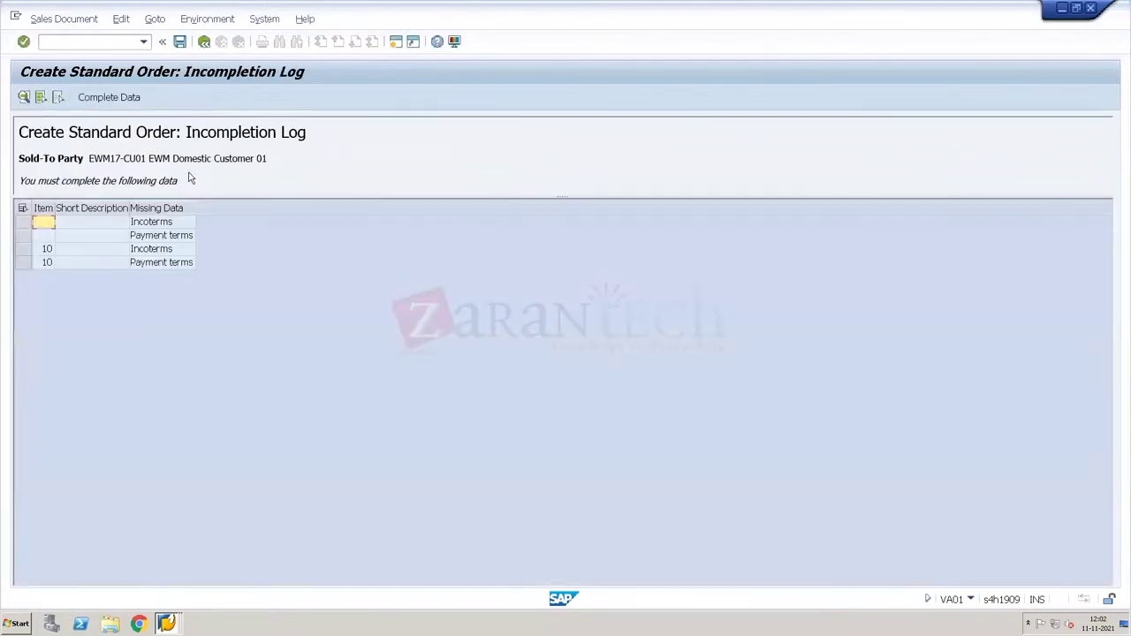
- Complete the missing header Incoterms with EXW and Incoterms Location 1 EXW, accept the freight redetermination, and return to the incompletion log
double_click(178, 230)
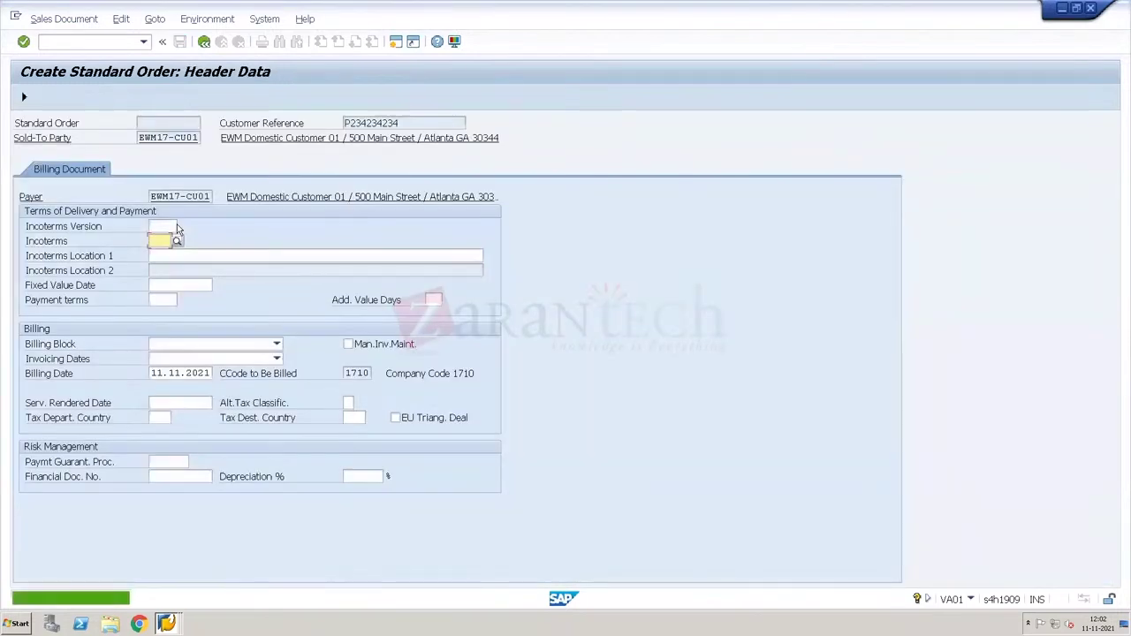
key(Down)
key(Return)
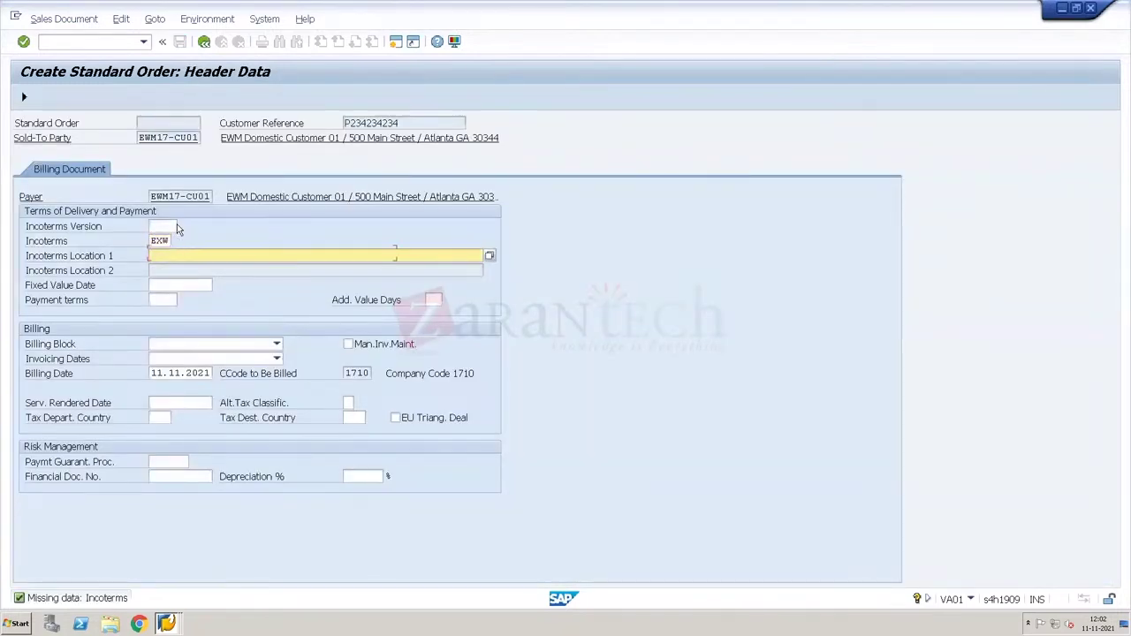
key(Tab)
key(shift+Tab)
text(EXW)
key(Return)
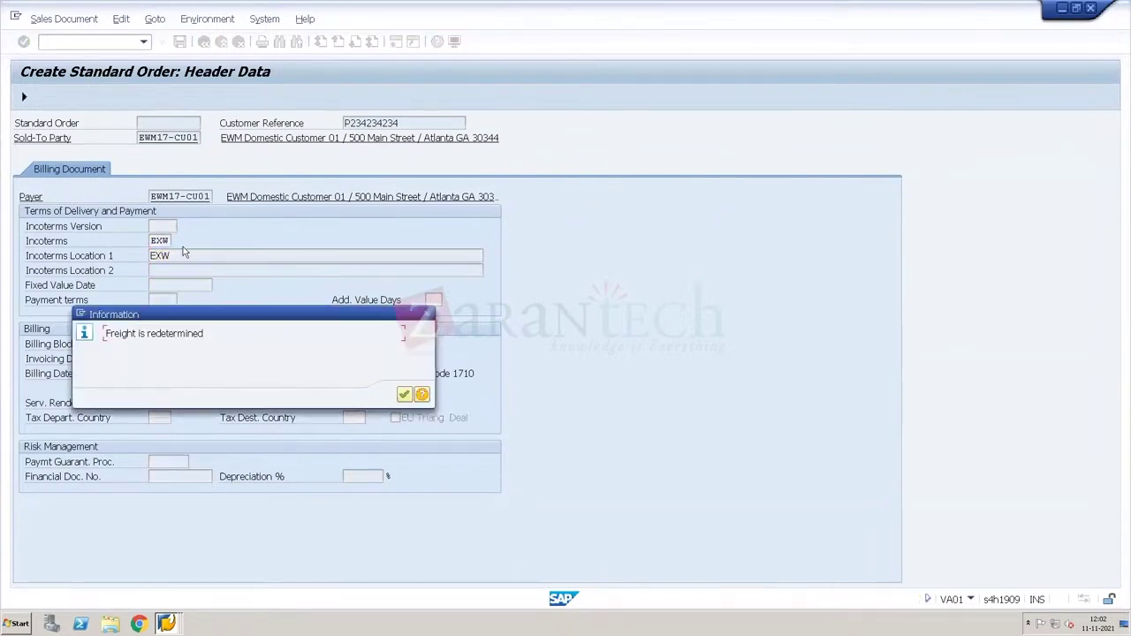
key(Return)
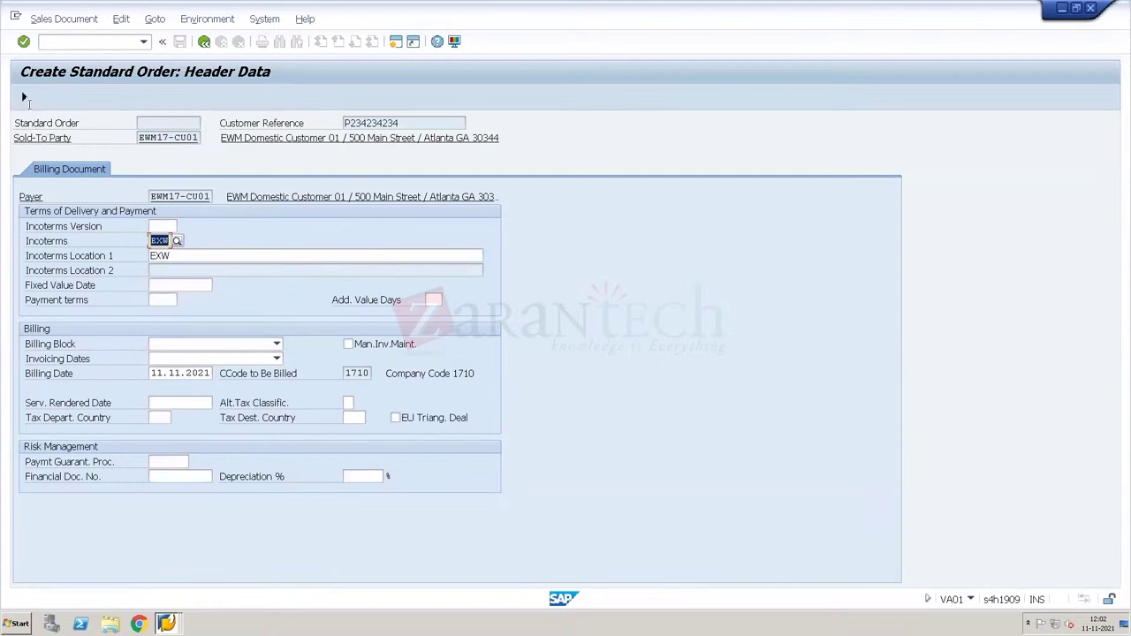
click(25, 97)
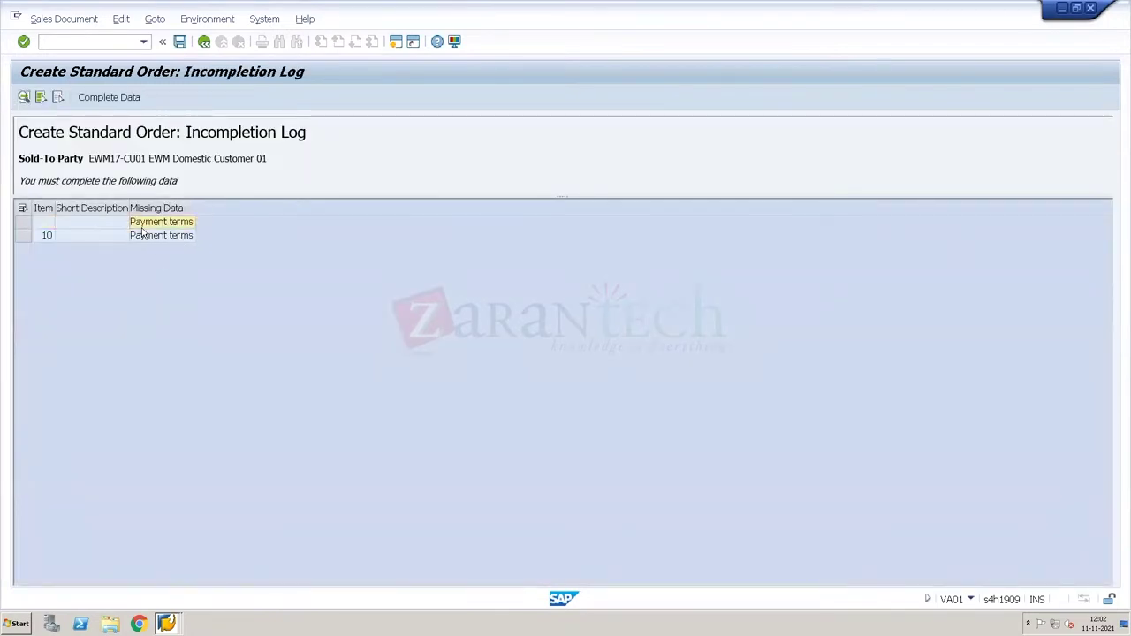
- Fill in the missing header payment terms as 0001 and save the completed standard order
double_click(141, 232)
key(Down)
key(Return)
key(Return)
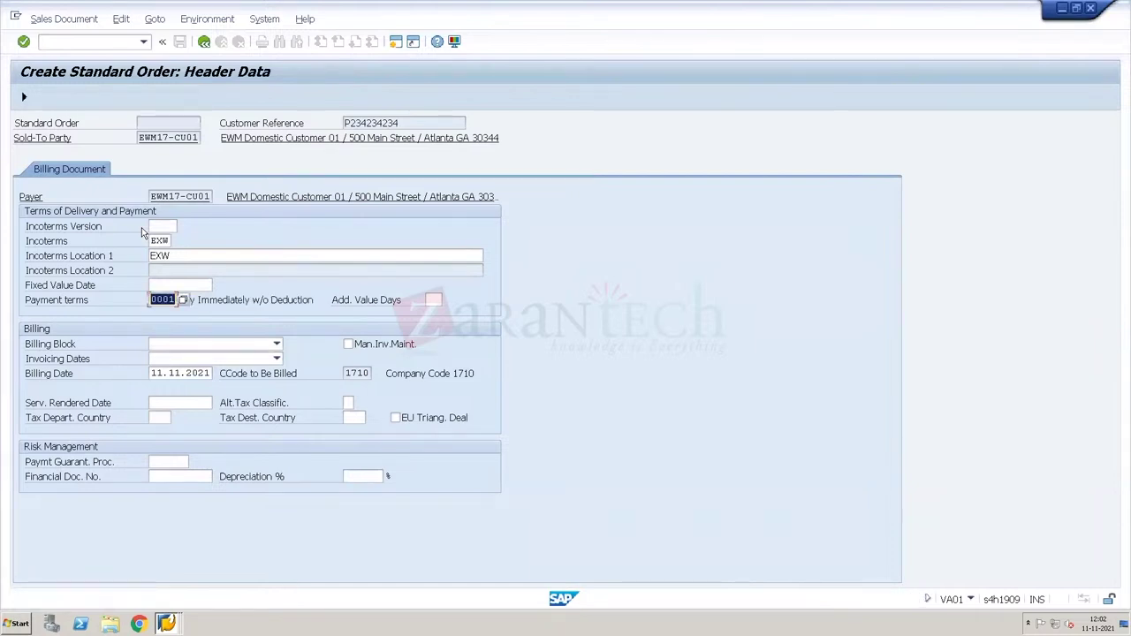
click(203, 41)
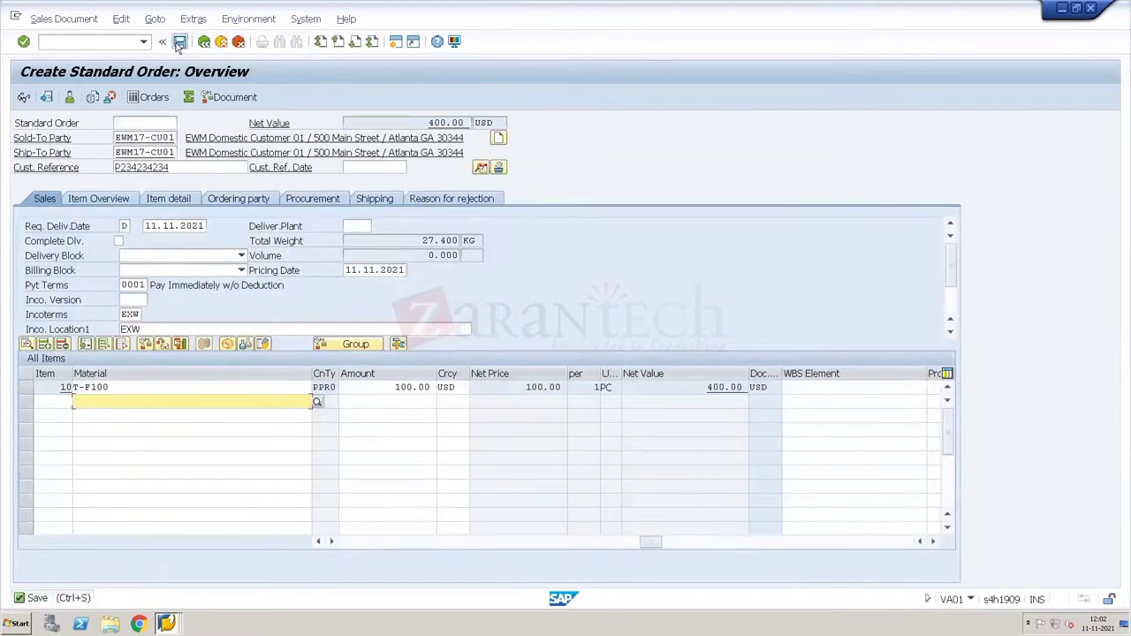
click(180, 42)
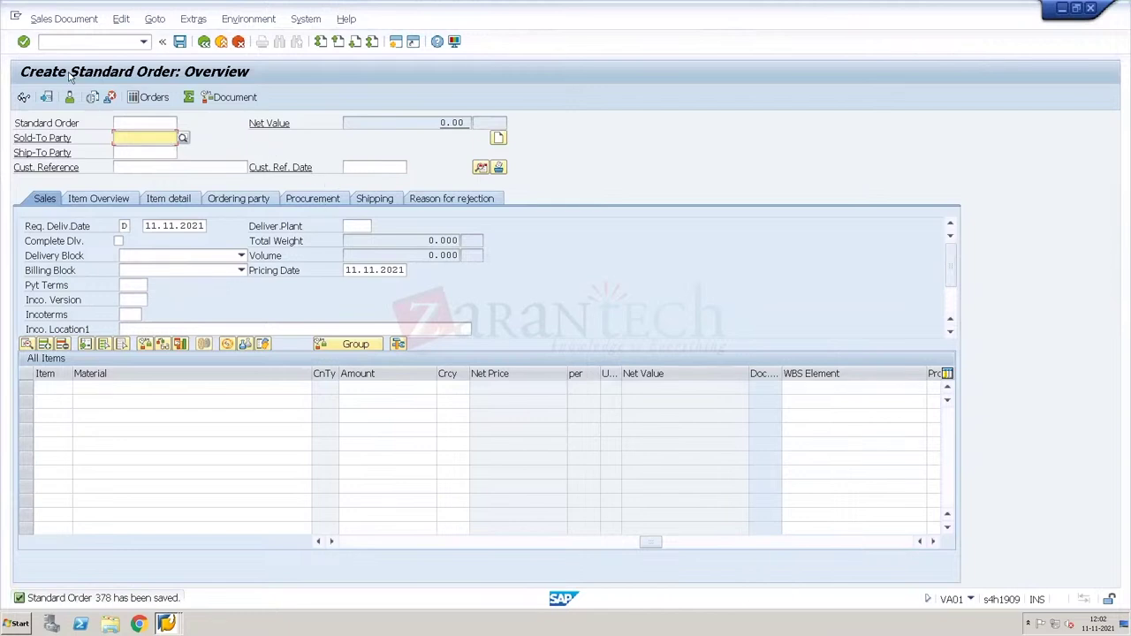
- Start an outbound delivery for the saved sales order using shipping point SH34
click(76, 20)
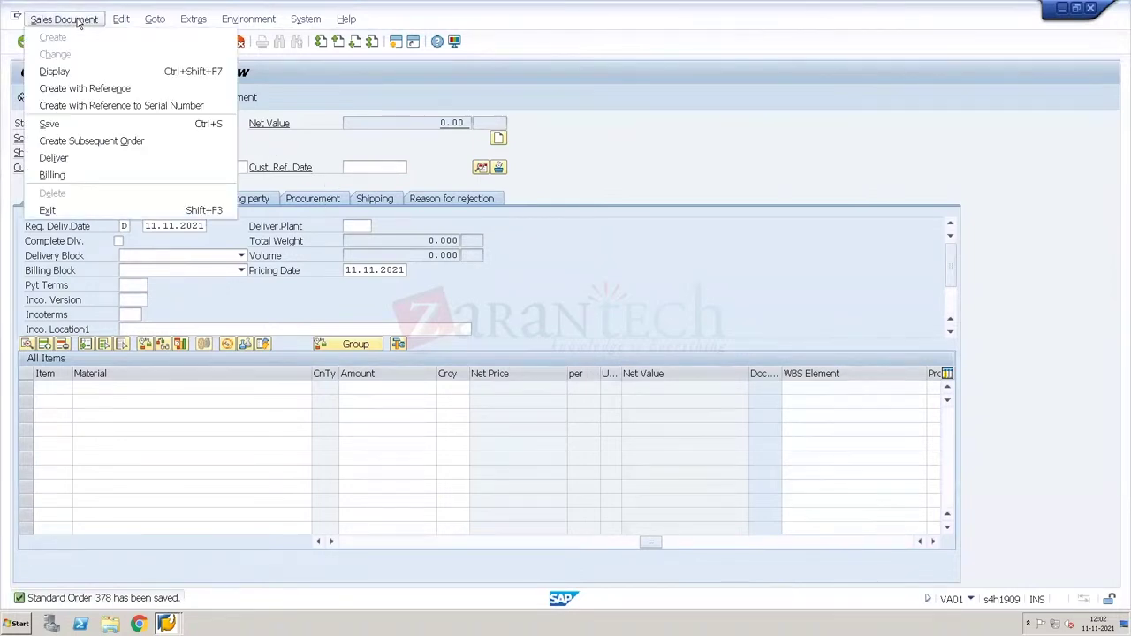
click(53, 158)
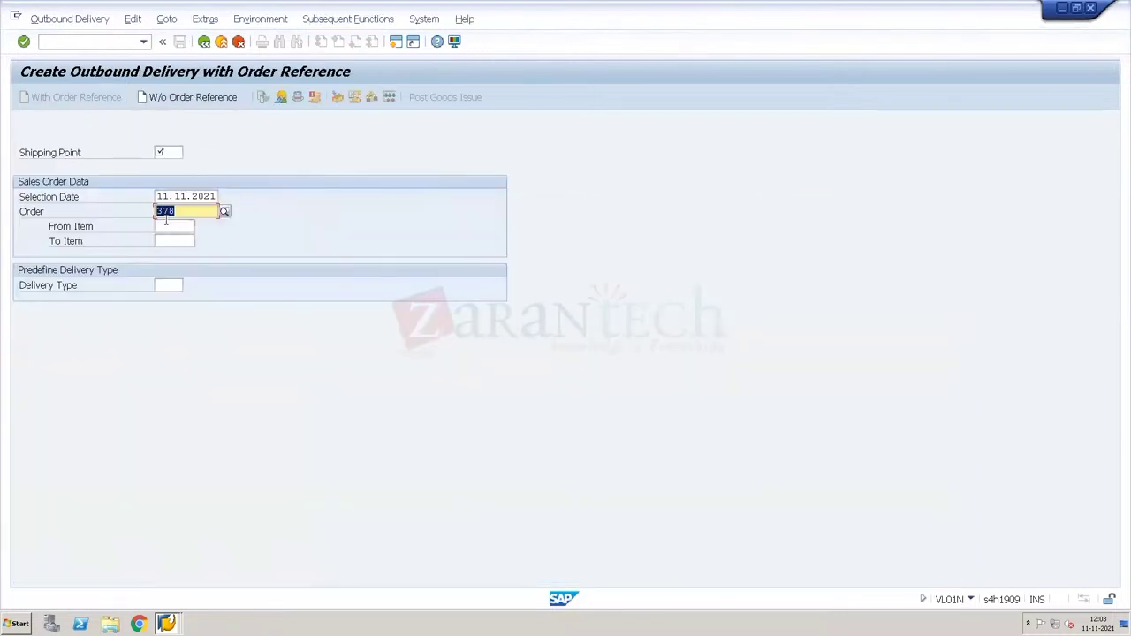
click(171, 153)
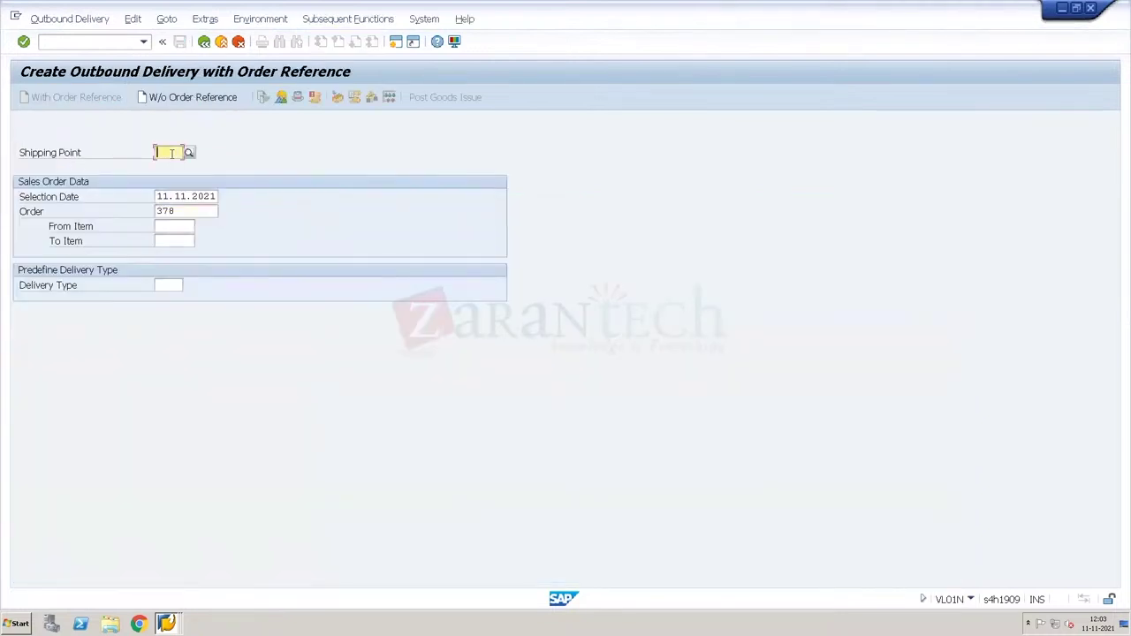
text(sh34)
key(Return)
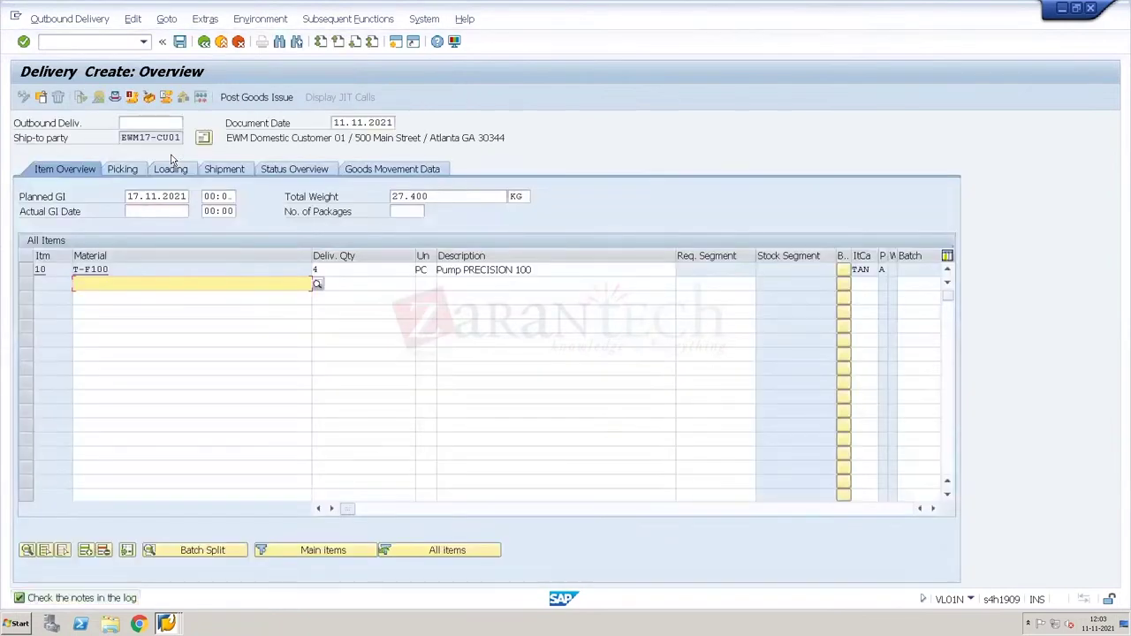
- Set the T-F100 item's picking storage location to 4000, check the warehouse number, and save the outbound delivery
key(Return)
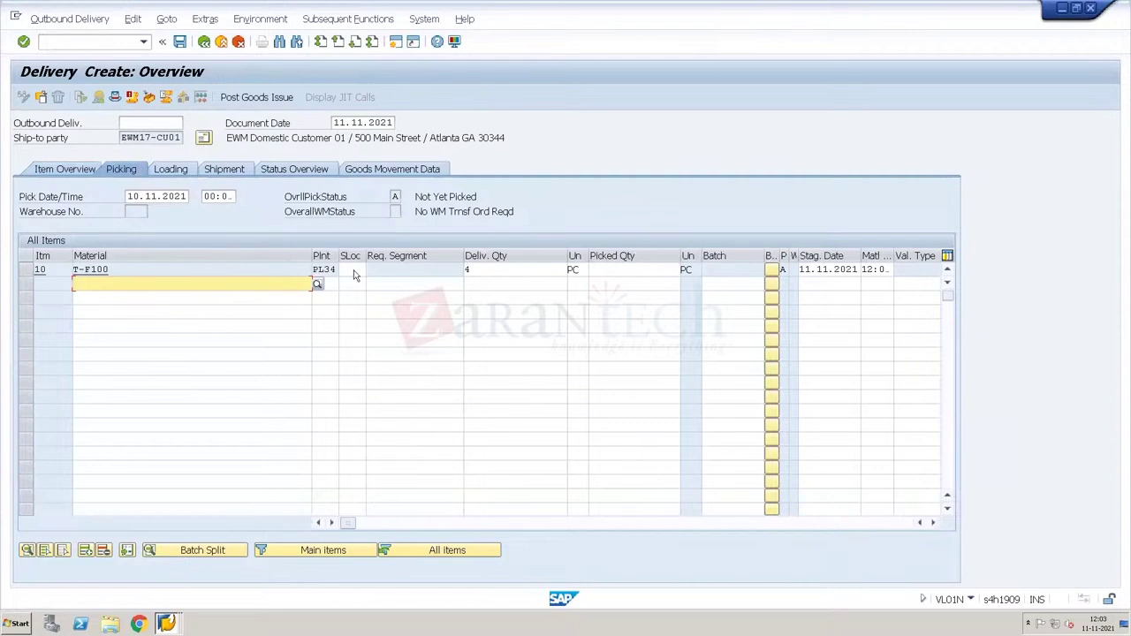
click(354, 270)
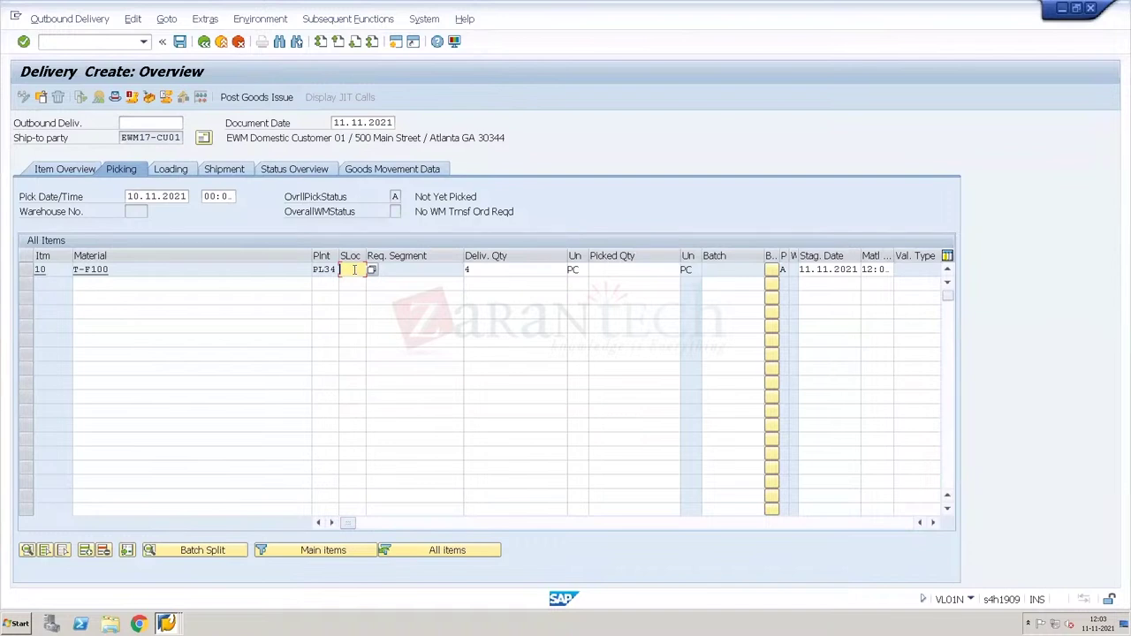
text(4000)
key(Return)
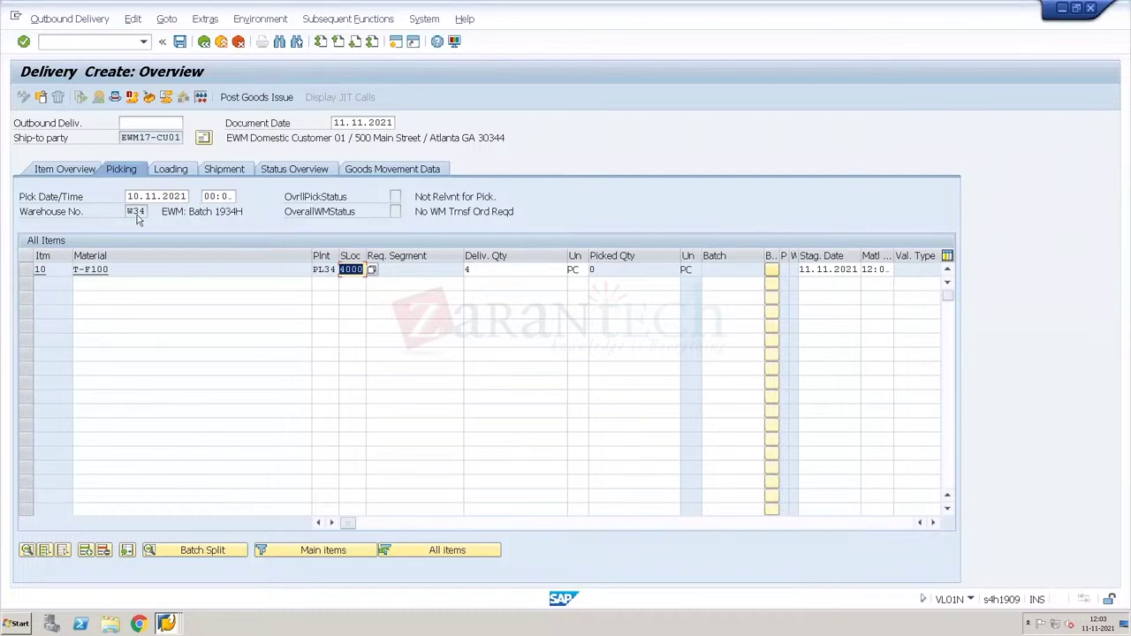
click(135, 212)
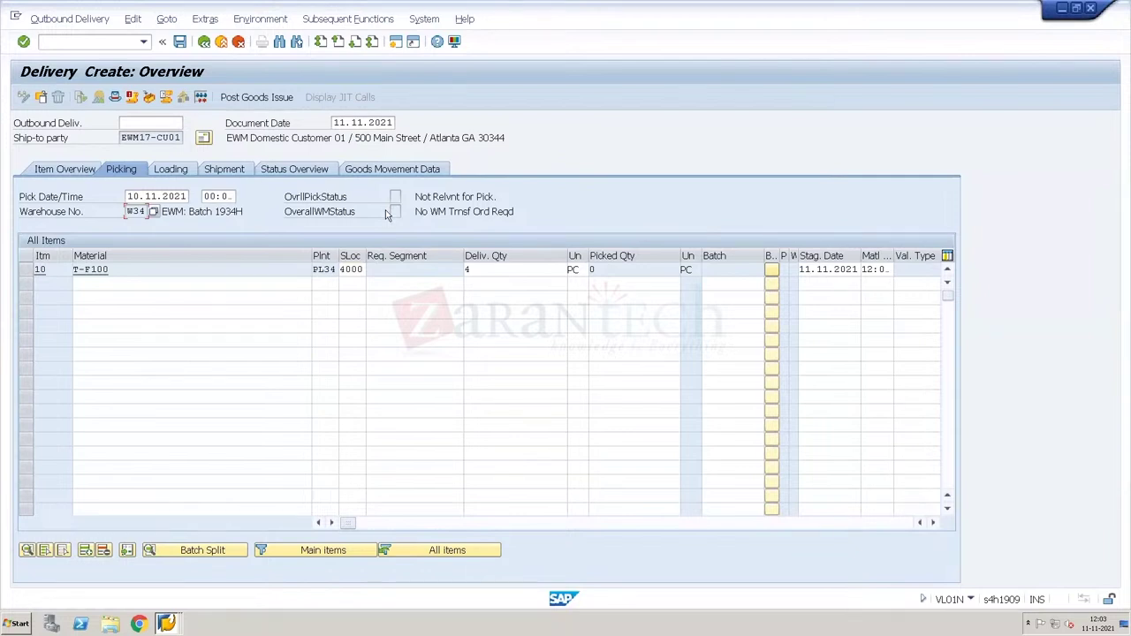
click(181, 43)
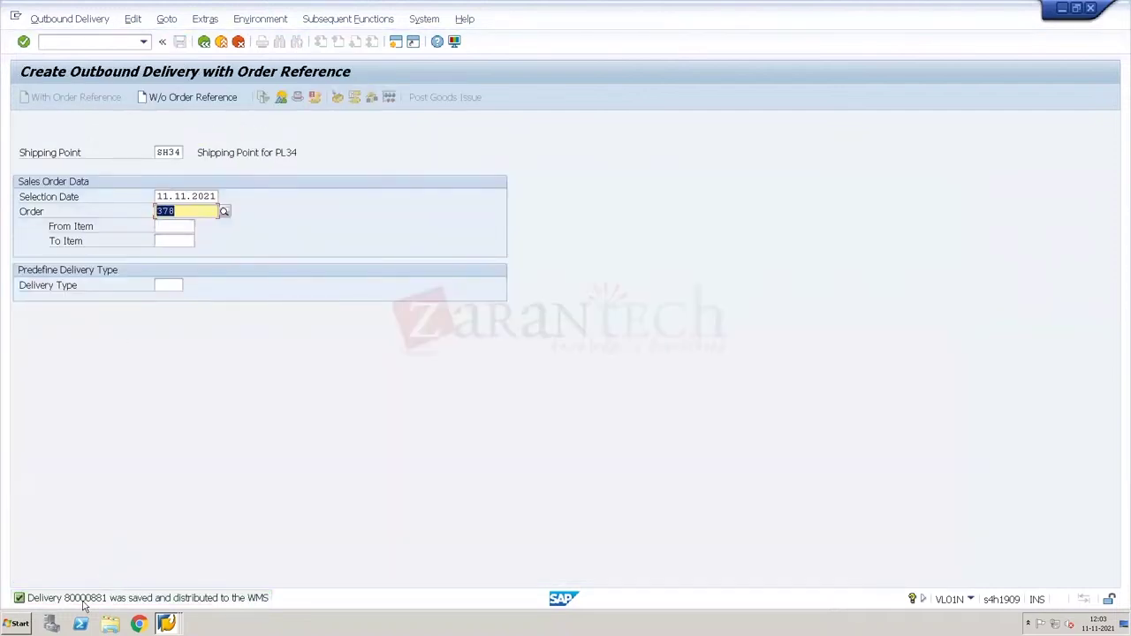
- Read the detailed explanation of the delivery save message, select its document number, and close the explanation
click(84, 600)
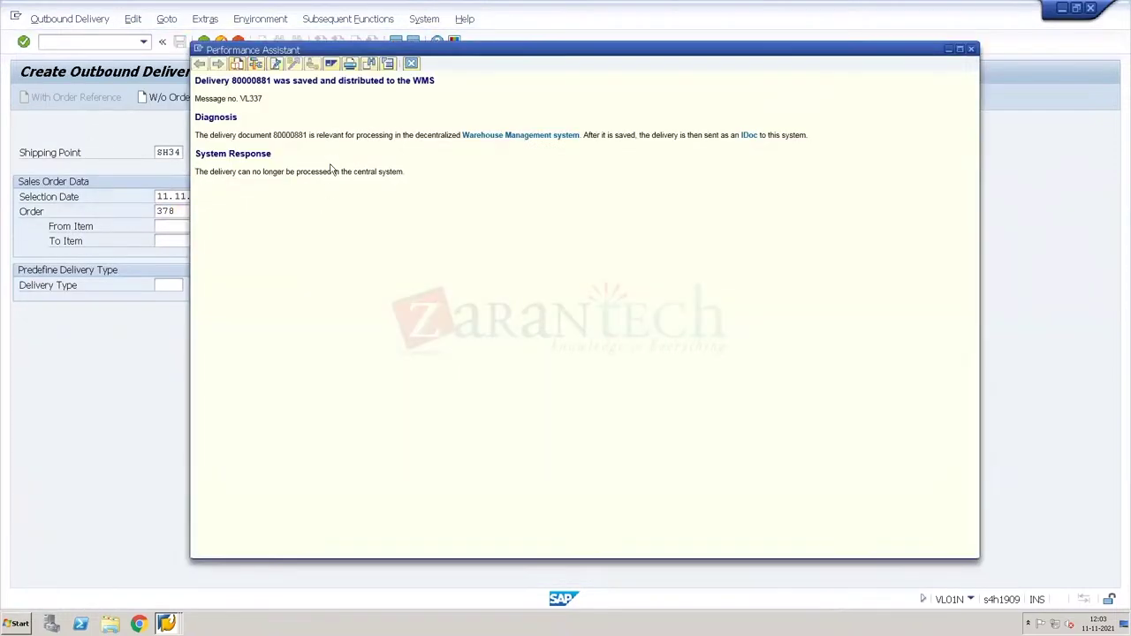
double_click(257, 81)
click(413, 63)
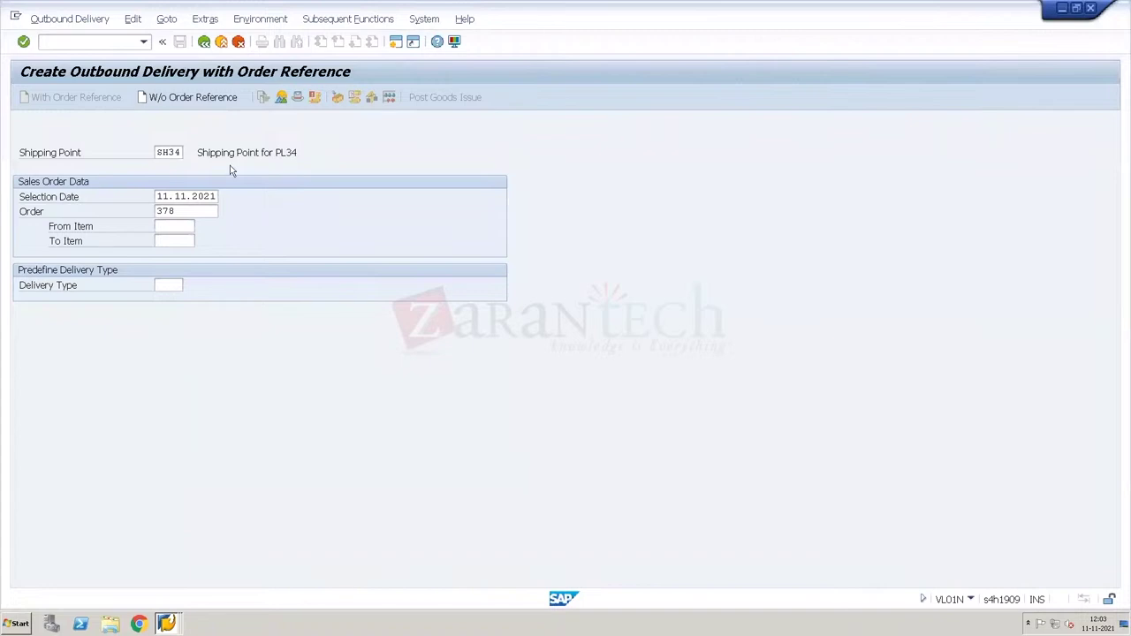
- Try to create the delivery for the same order again, leave the log, and display the saved outbound delivery instead
key(Return)
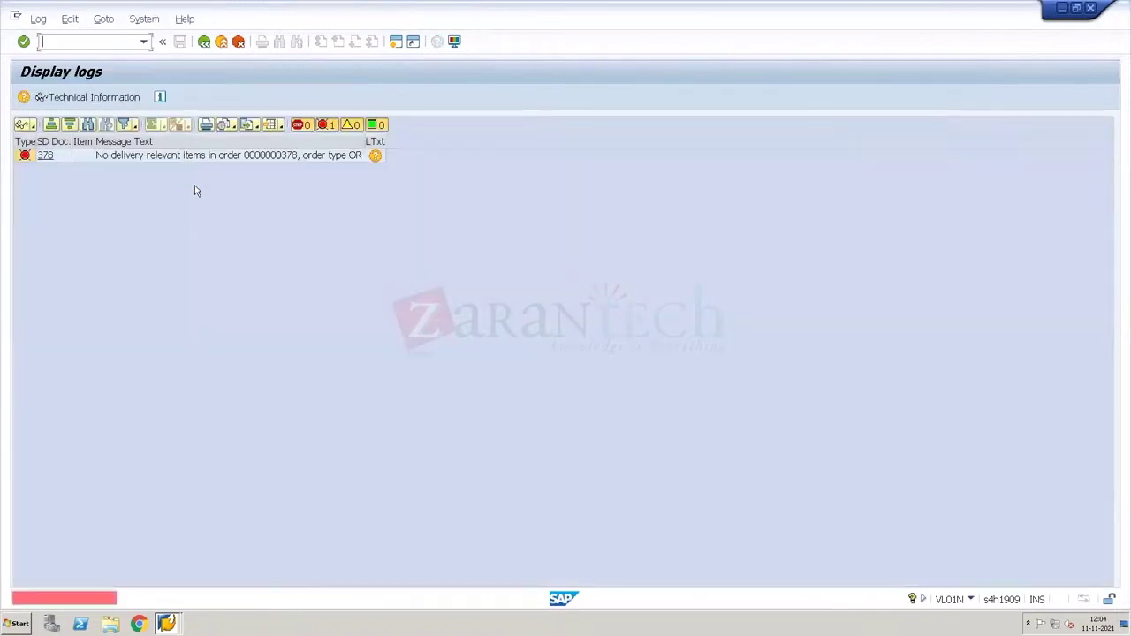
click(204, 45)
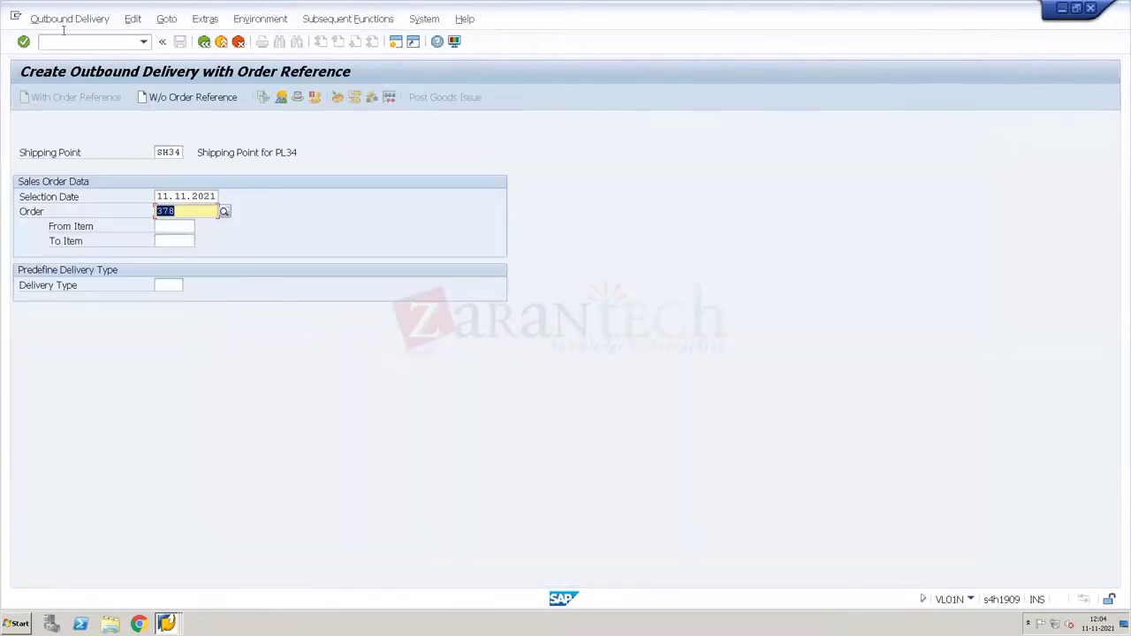
click(53, 19)
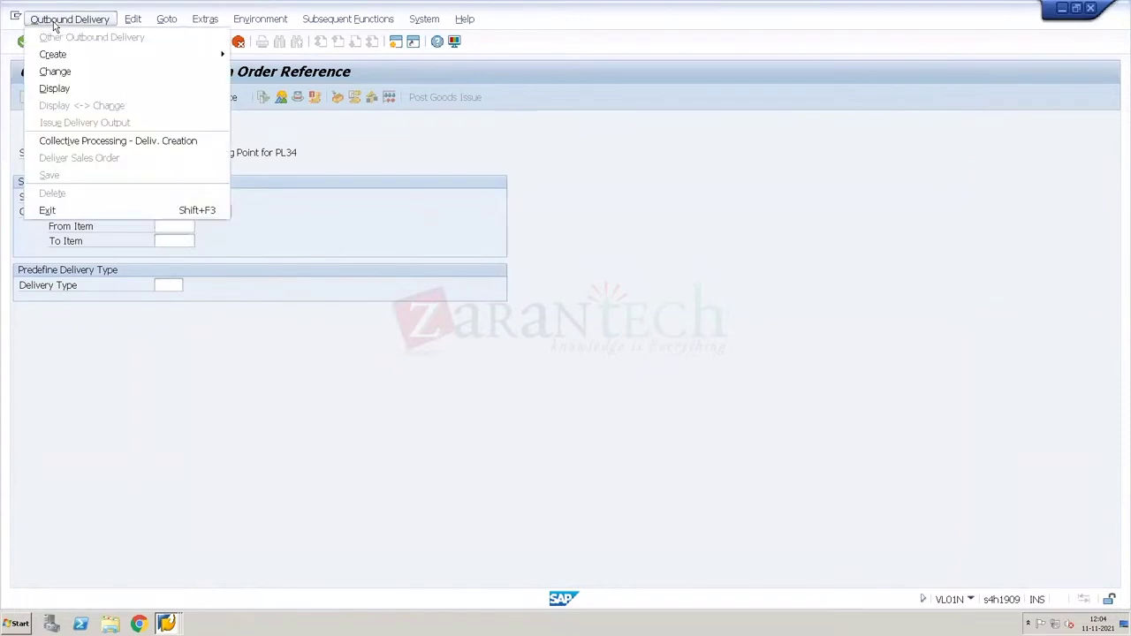
click(62, 88)
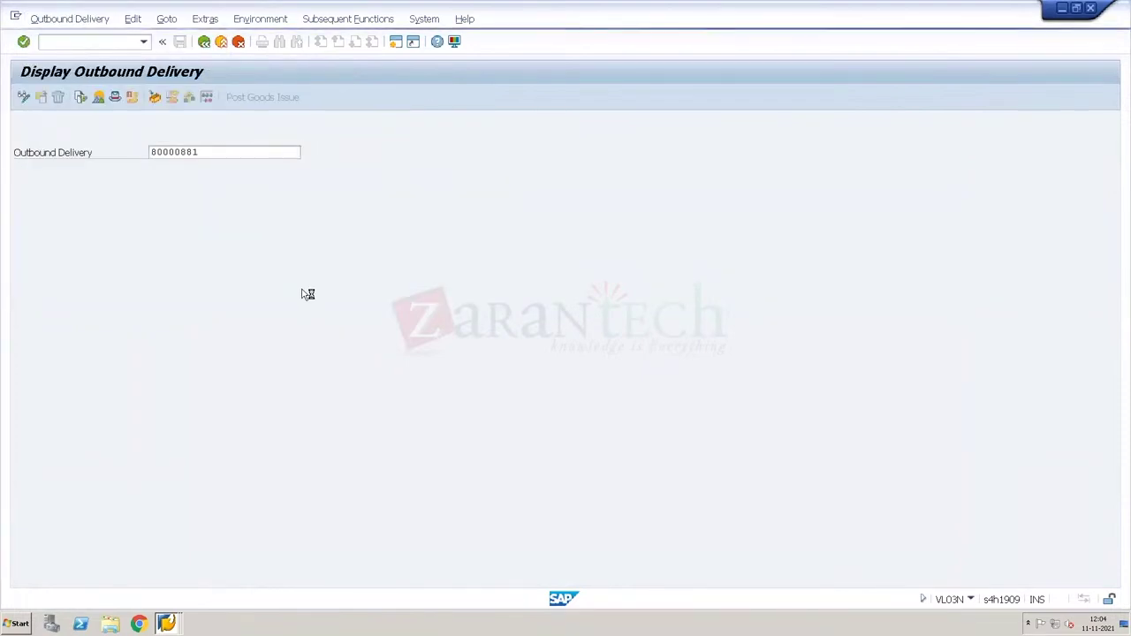
key(Return)
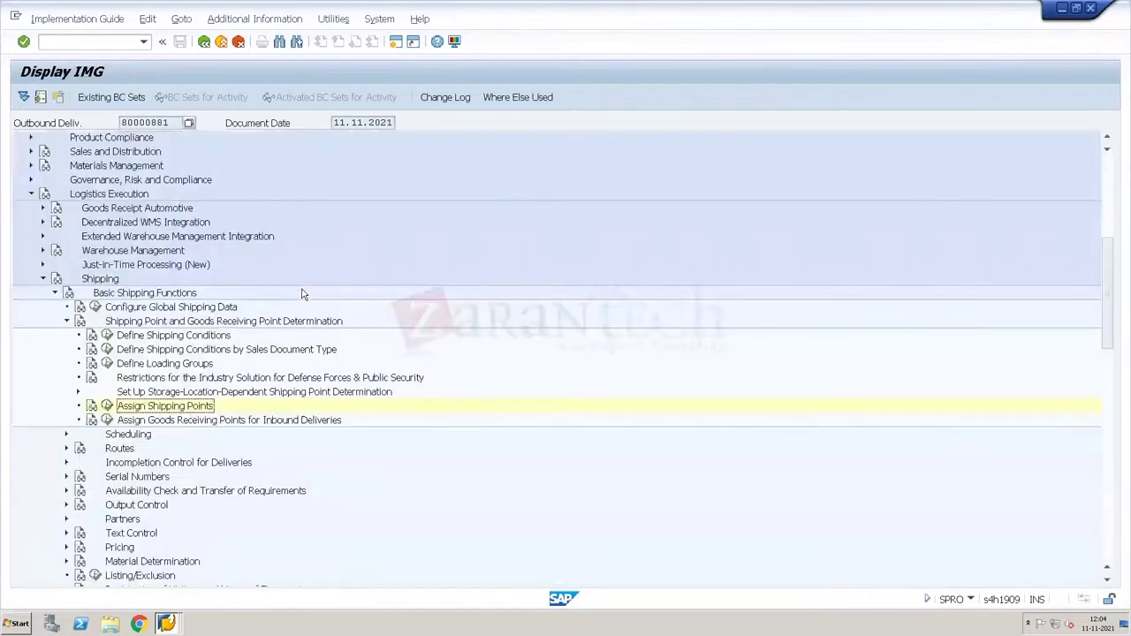
- Open /scwm/prdo in a new session and find the warehouse delivery order by the saved outbound delivery's document number
click(105, 43)
text(/o/scwm/prdo)
key(Return)
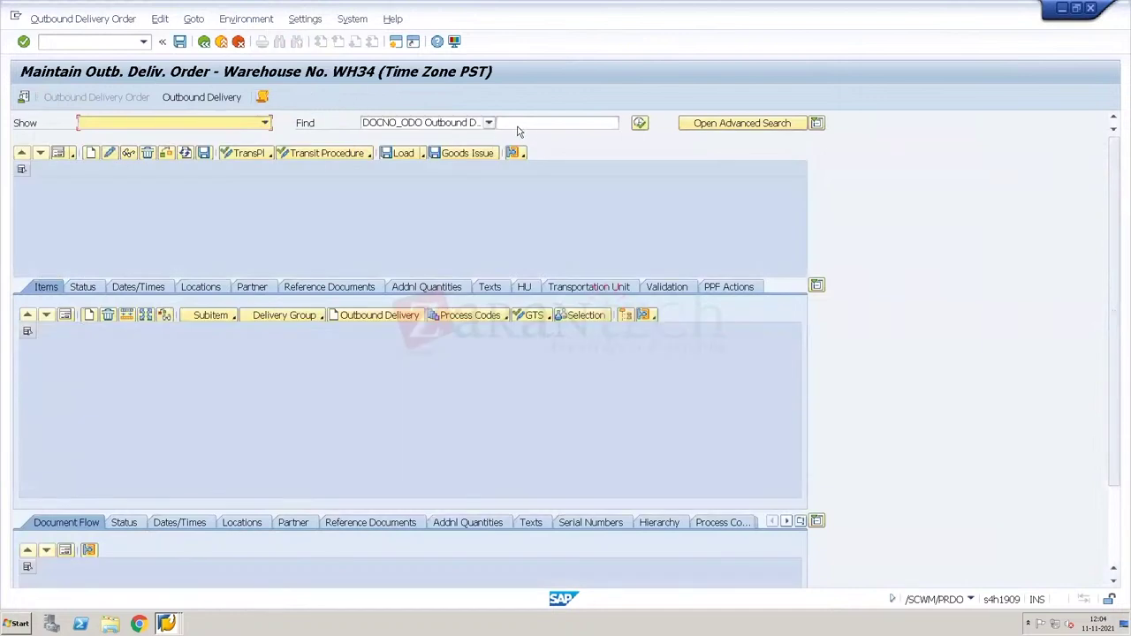
click(529, 123)
text(80000881)
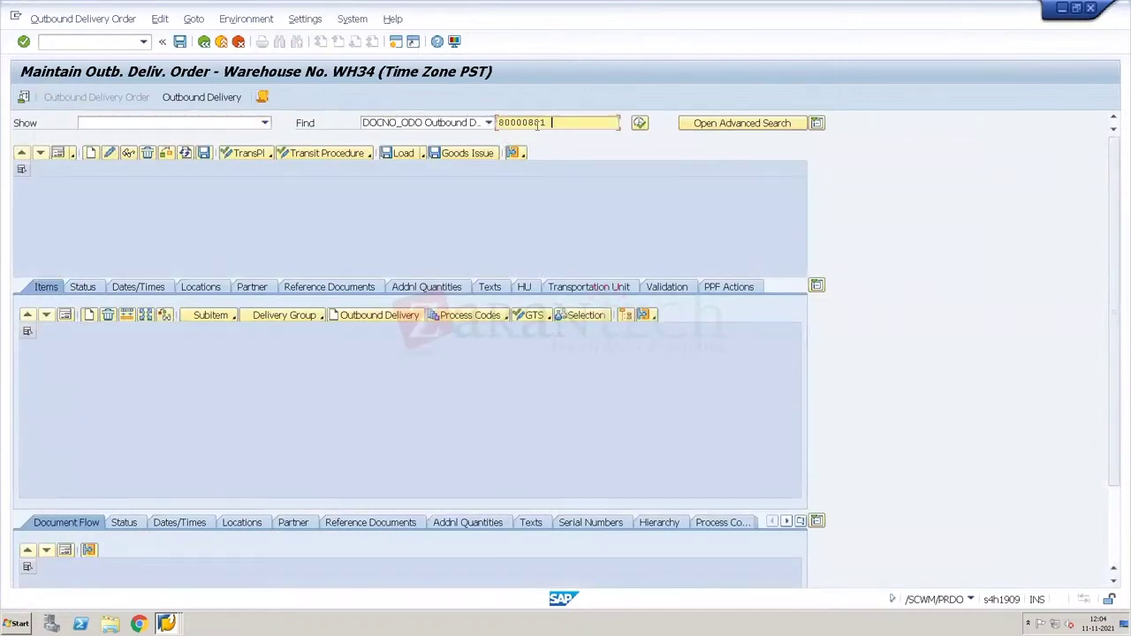
click(639, 123)
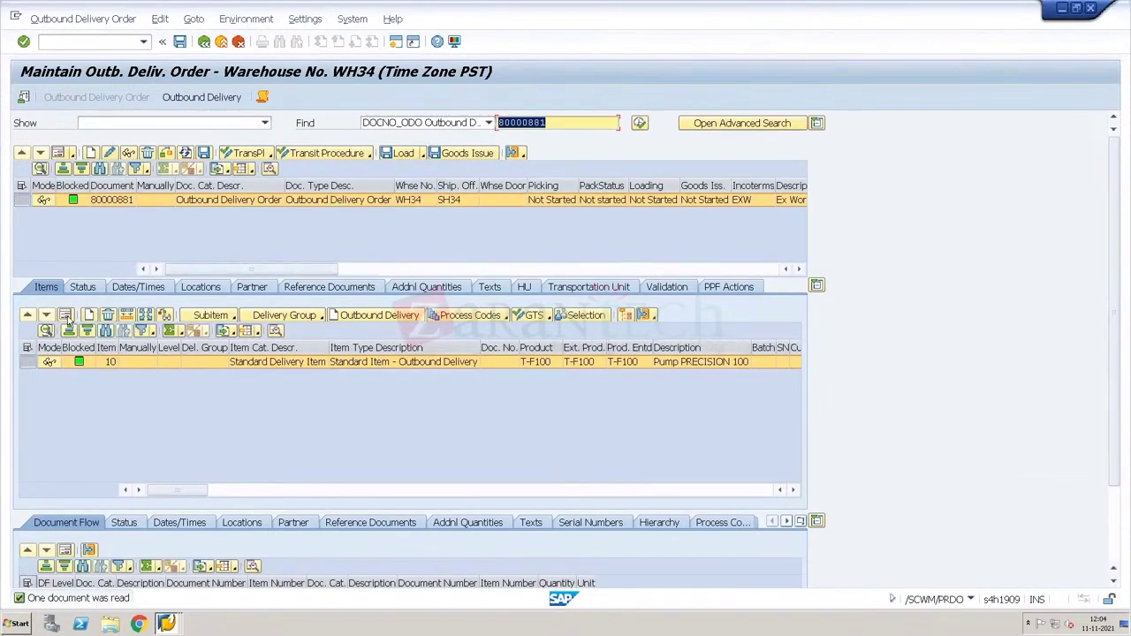
- Examine the T-F100 item's detail form, including its owner, warehouse process type and staging bay fields
click(66, 318)
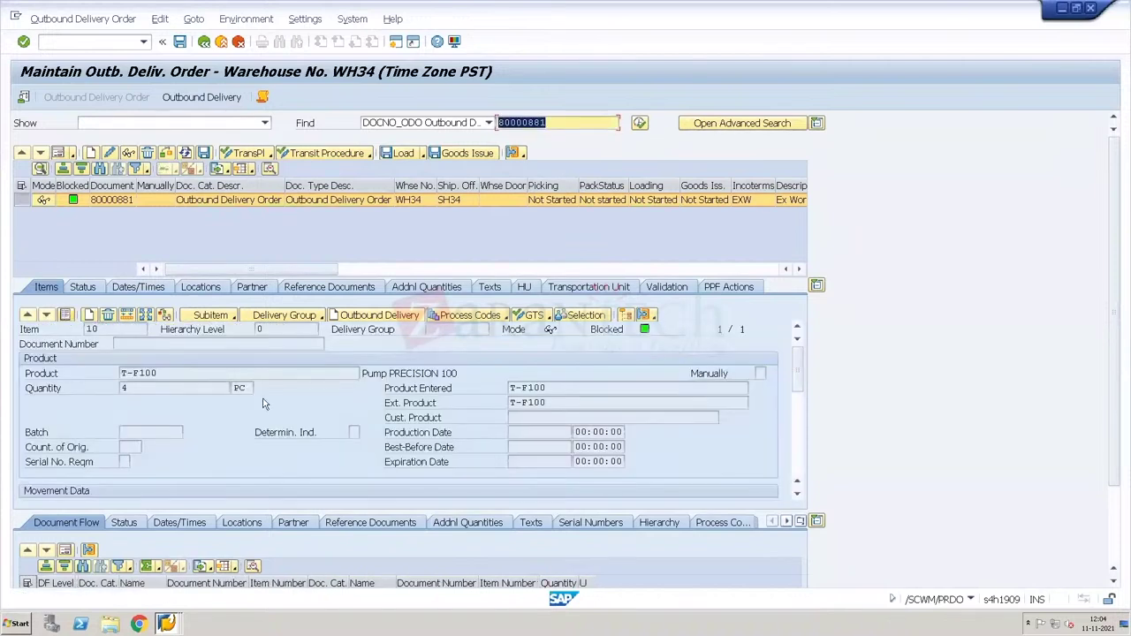
click(798, 434)
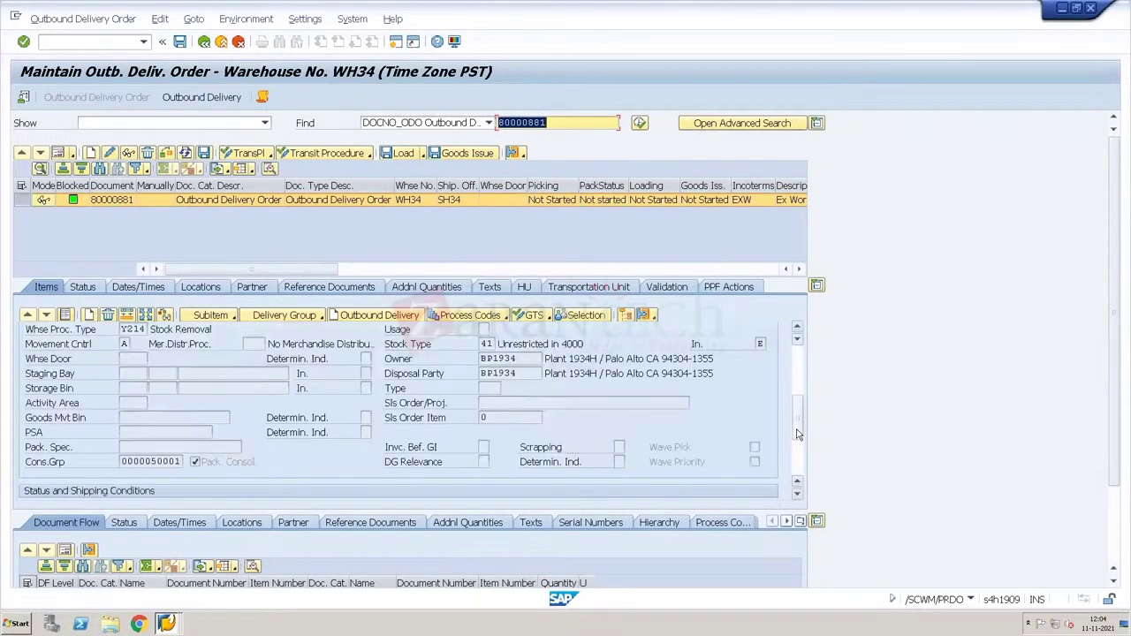
click(527, 359)
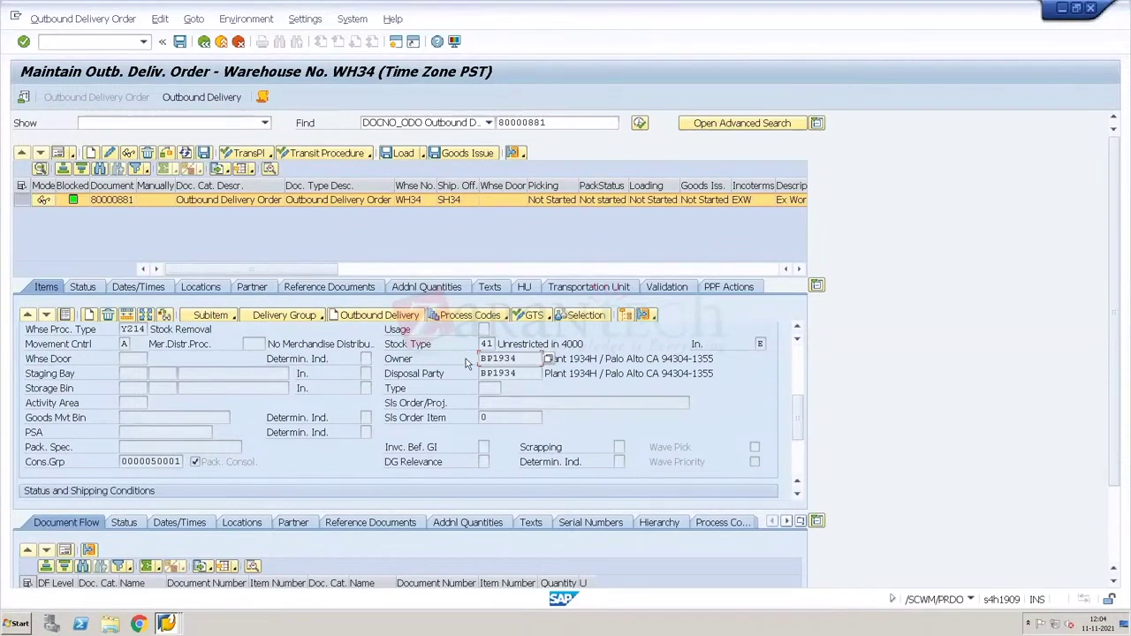
click(144, 328)
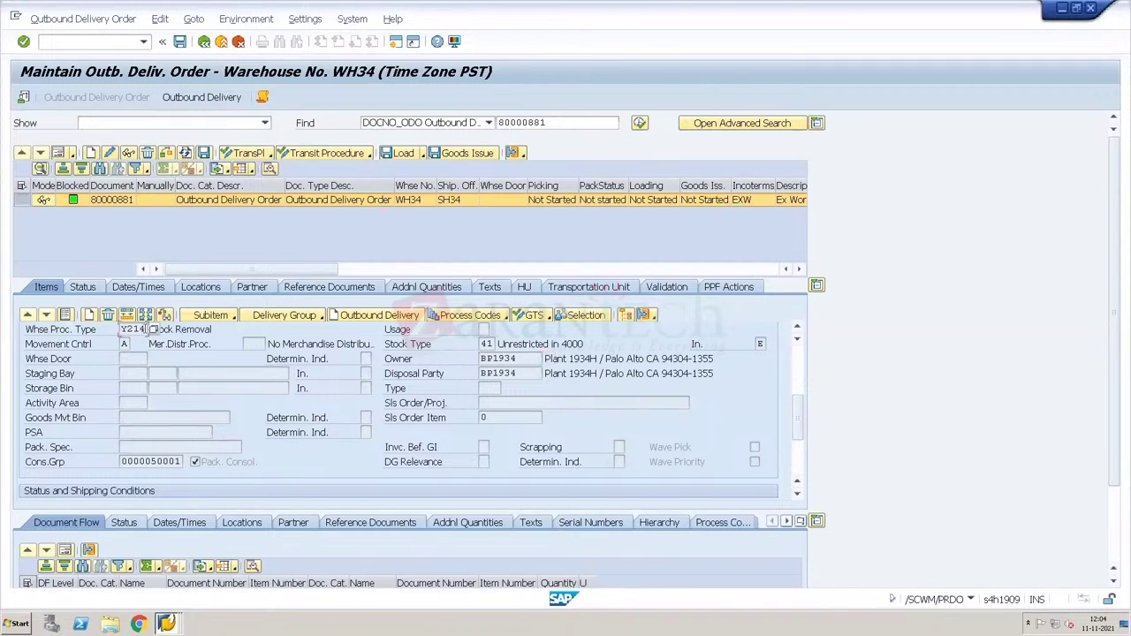
click(264, 372)
- Switch to the Display IMG session, collapse the Shipping node under Logistics Execution, and return to the outbound delivery order
mouse_move(166, 622)
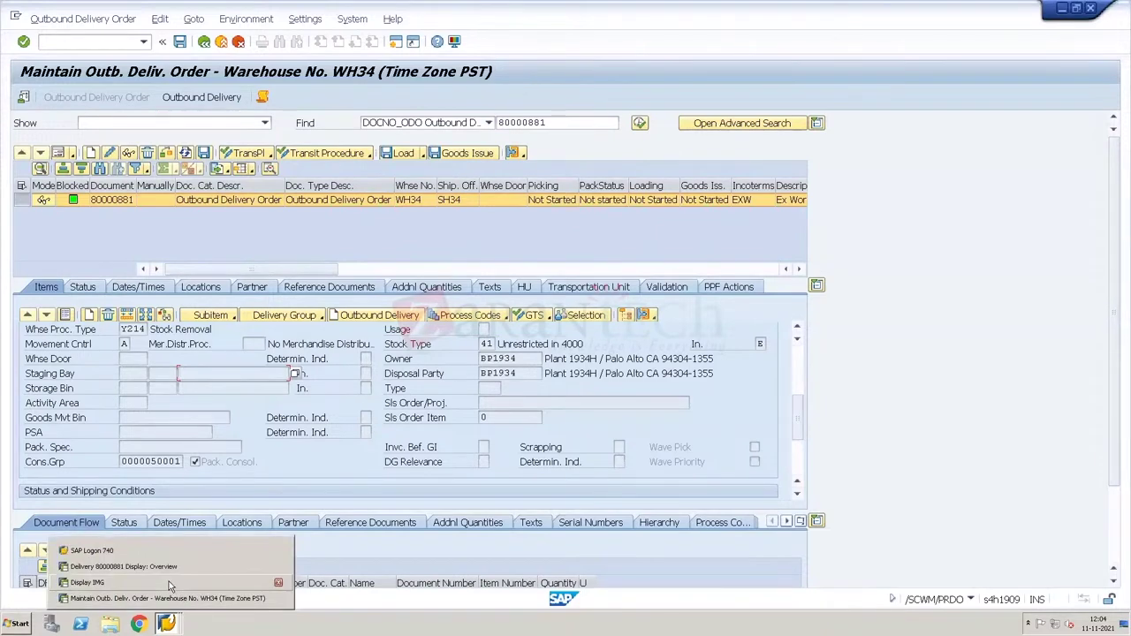
click(170, 584)
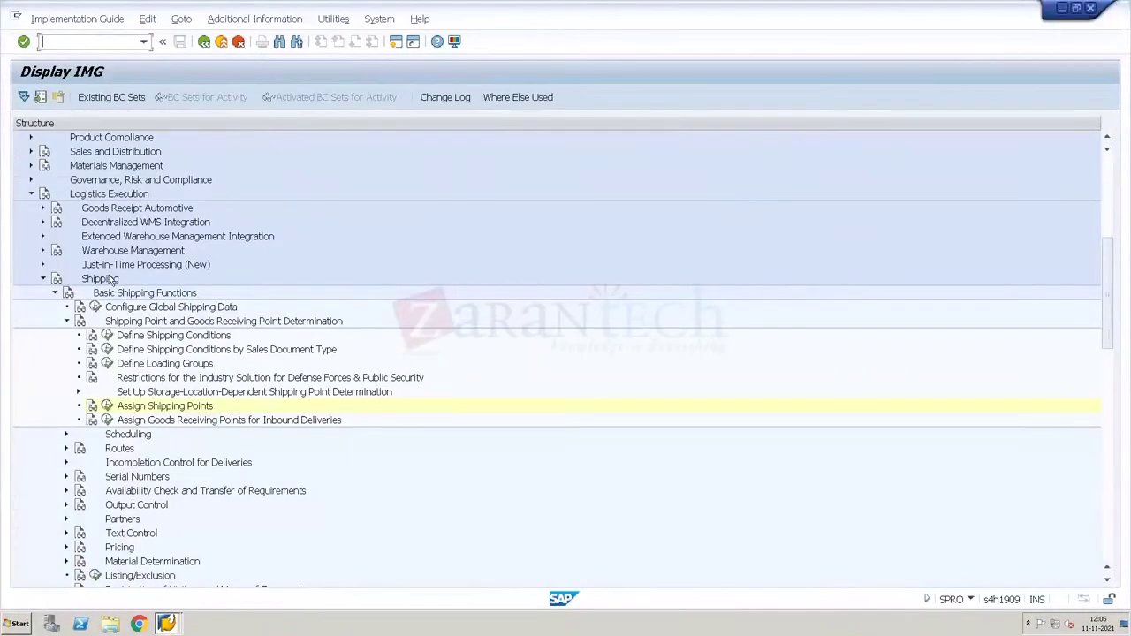
click(42, 278)
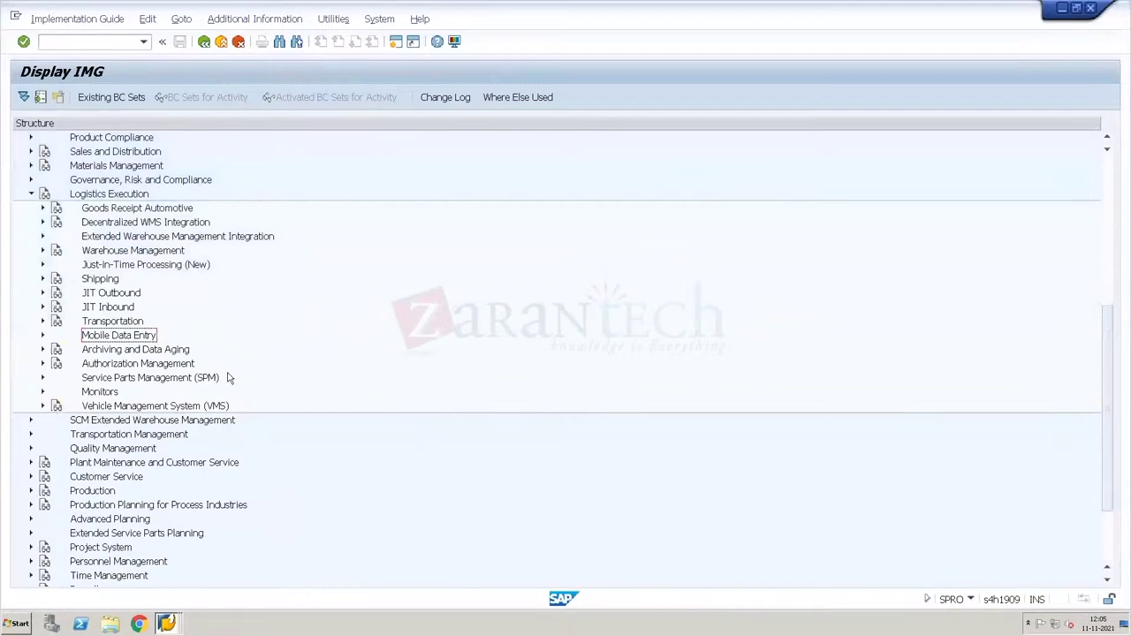
key(alt+Tab)
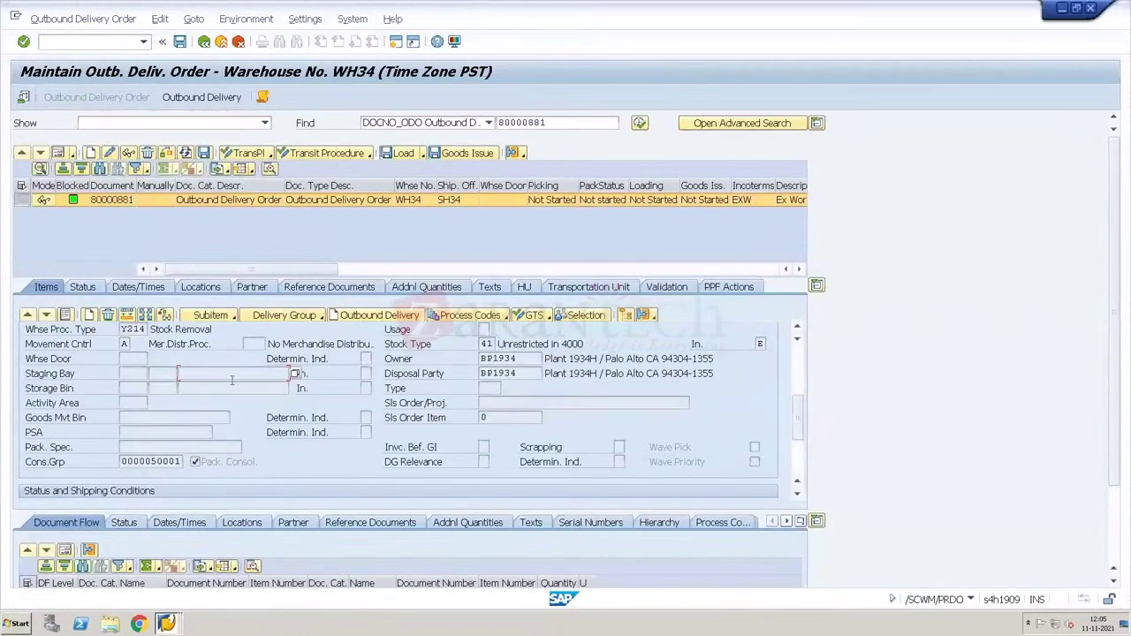
- Switch to the Display IMG session and open Define Warehouse Process Type under EWM Cross-Process Settings, Warehouse Task
key(alt+Tab)
key(alt+Tab)
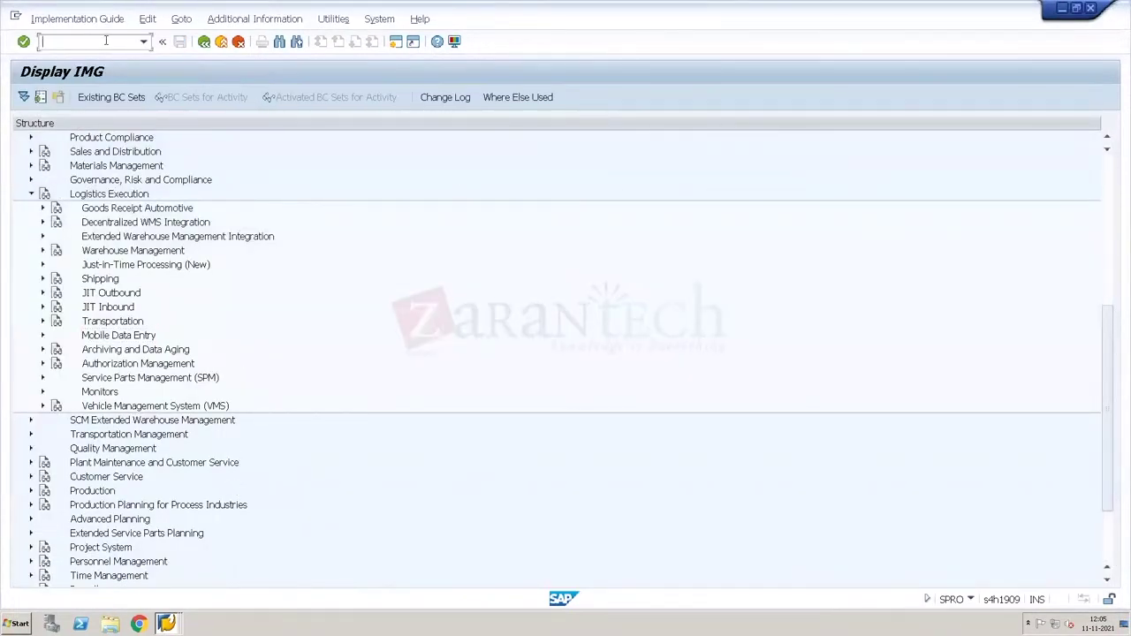
click(29, 195)
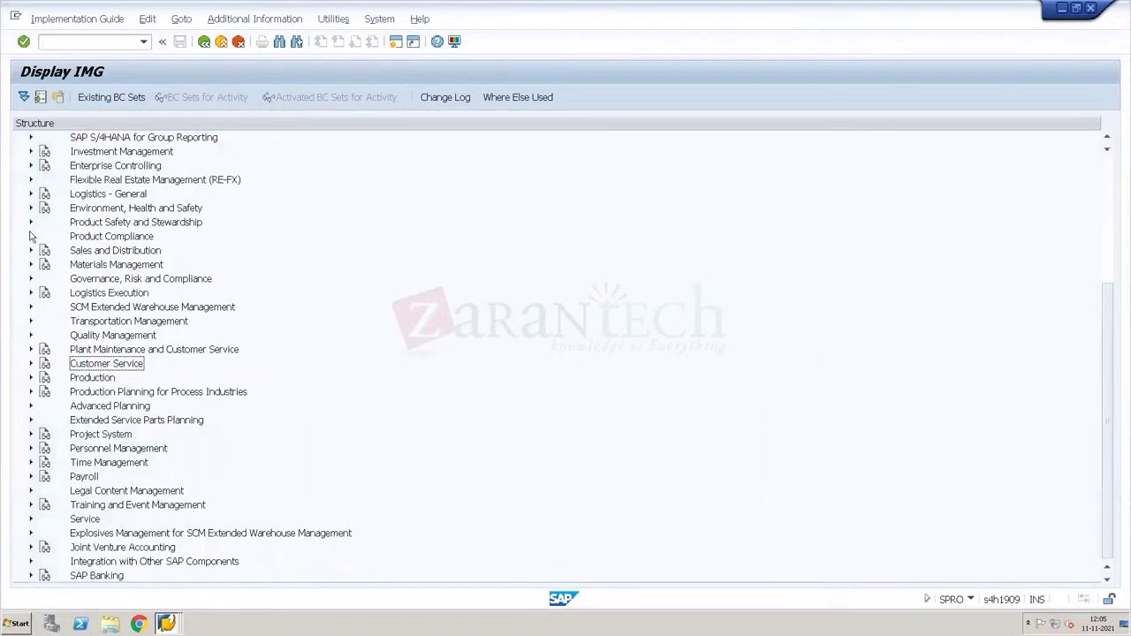
click(30, 308)
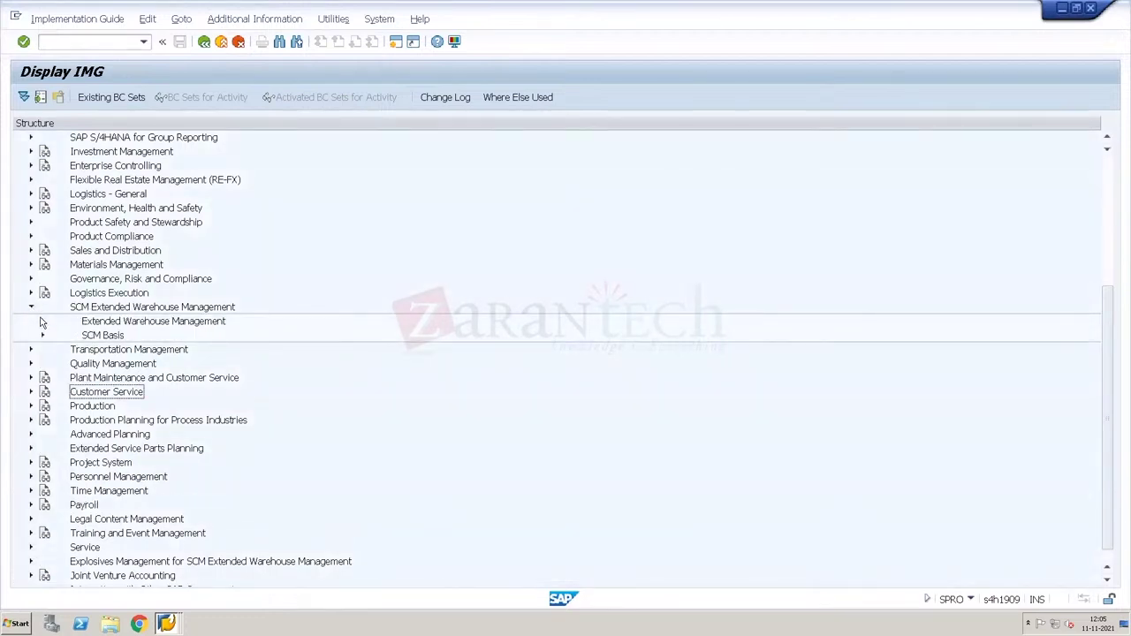
click(42, 322)
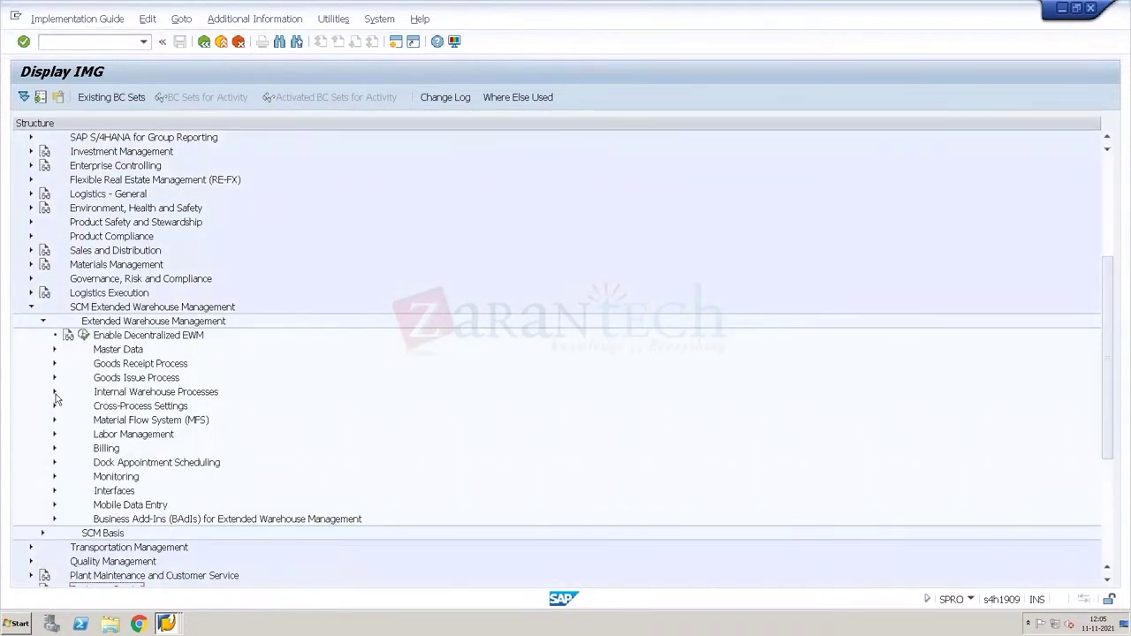
click(53, 407)
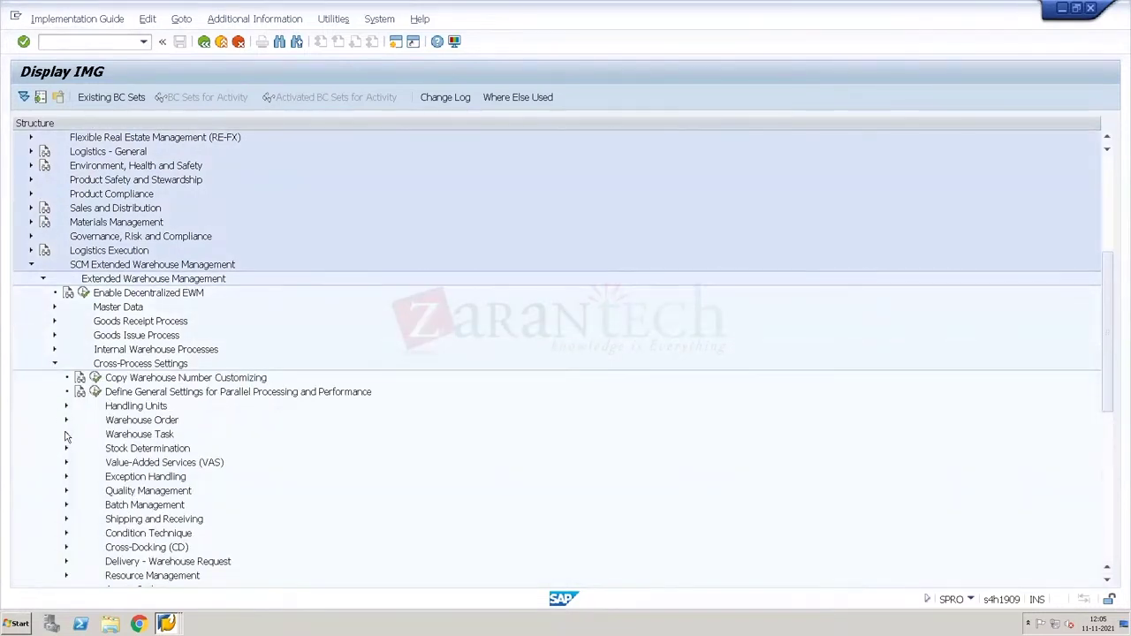
click(65, 434)
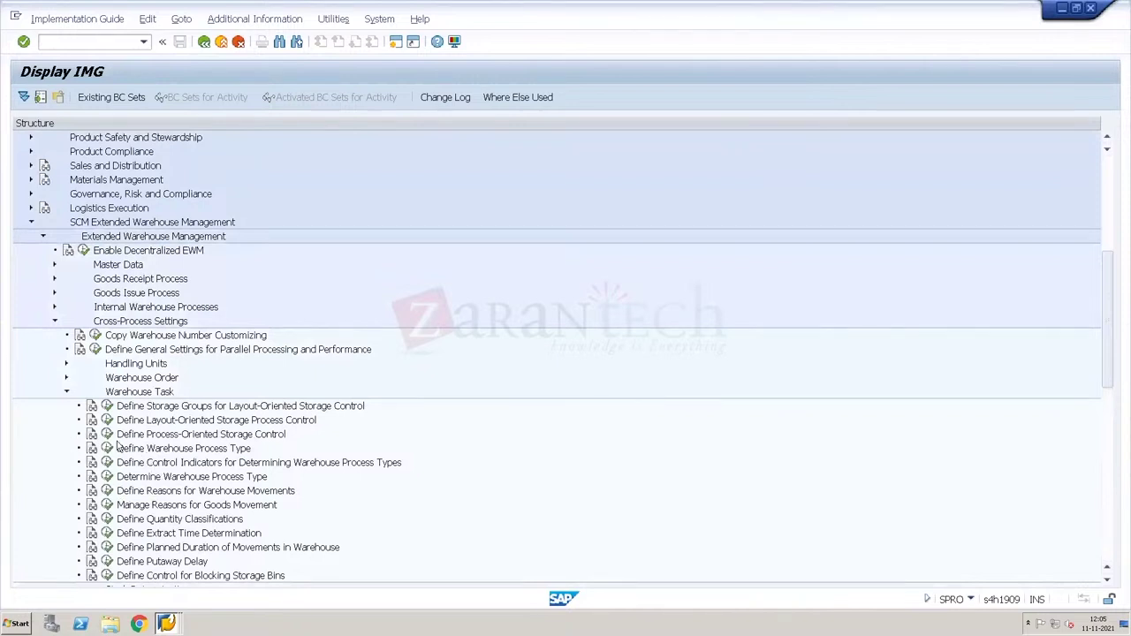
click(107, 448)
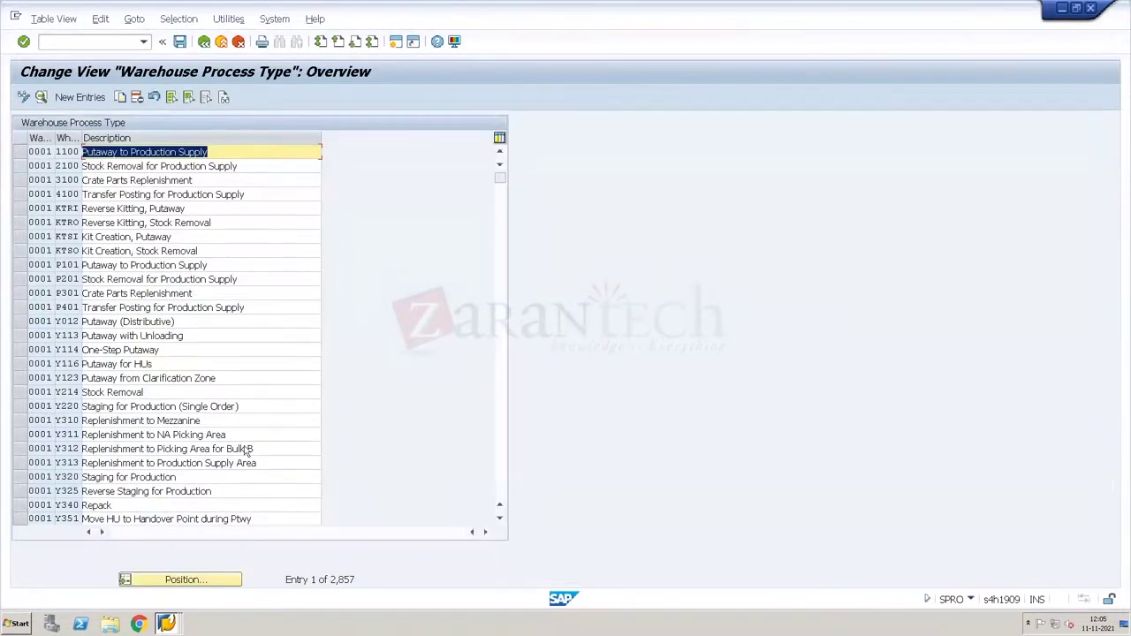
- Position the warehouse process type list at the entries for warehouse WH34
click(168, 580)
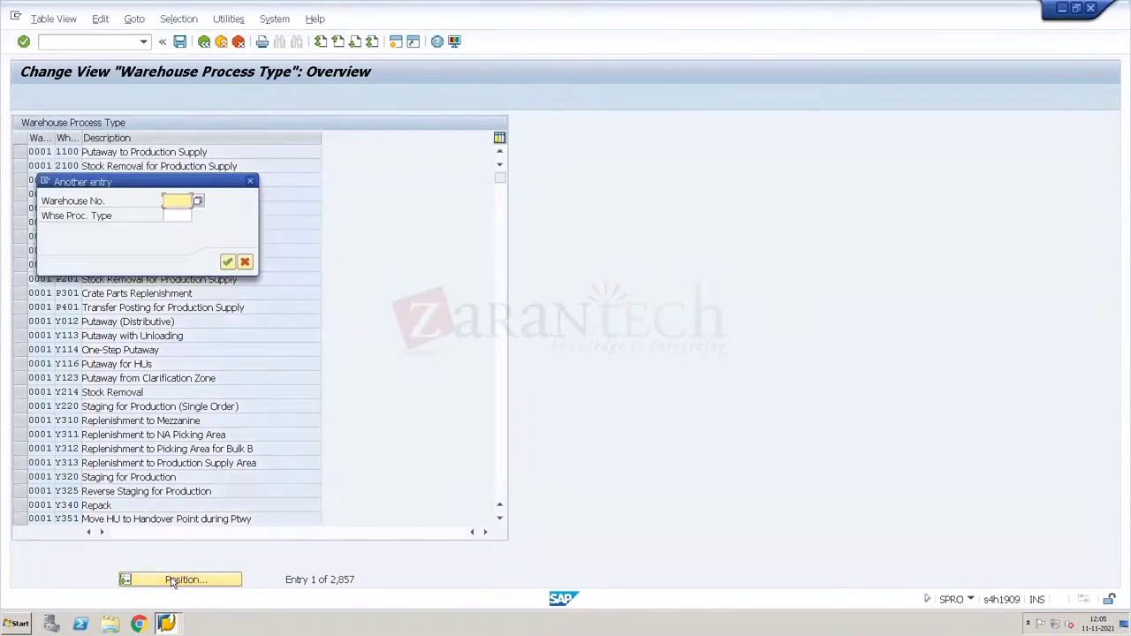
key(BackSpace)
key(Down)
key(Return)
key(Return)
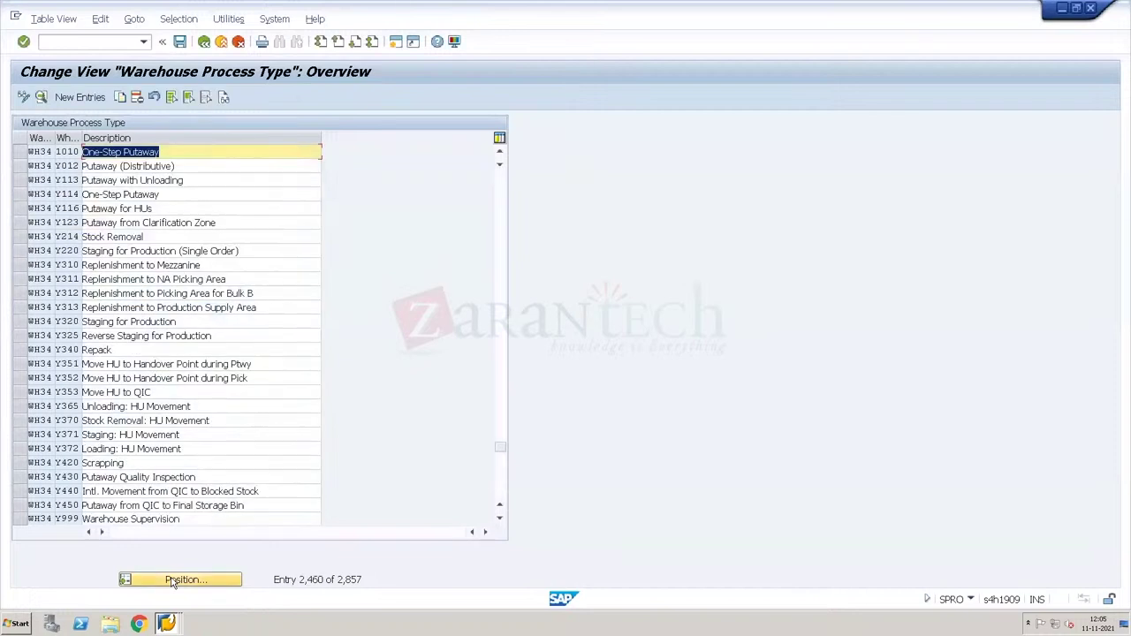
- Copy WH34's Y214 Stock Removal process type as new warehouse process type 2010
click(28, 237)
click(120, 98)
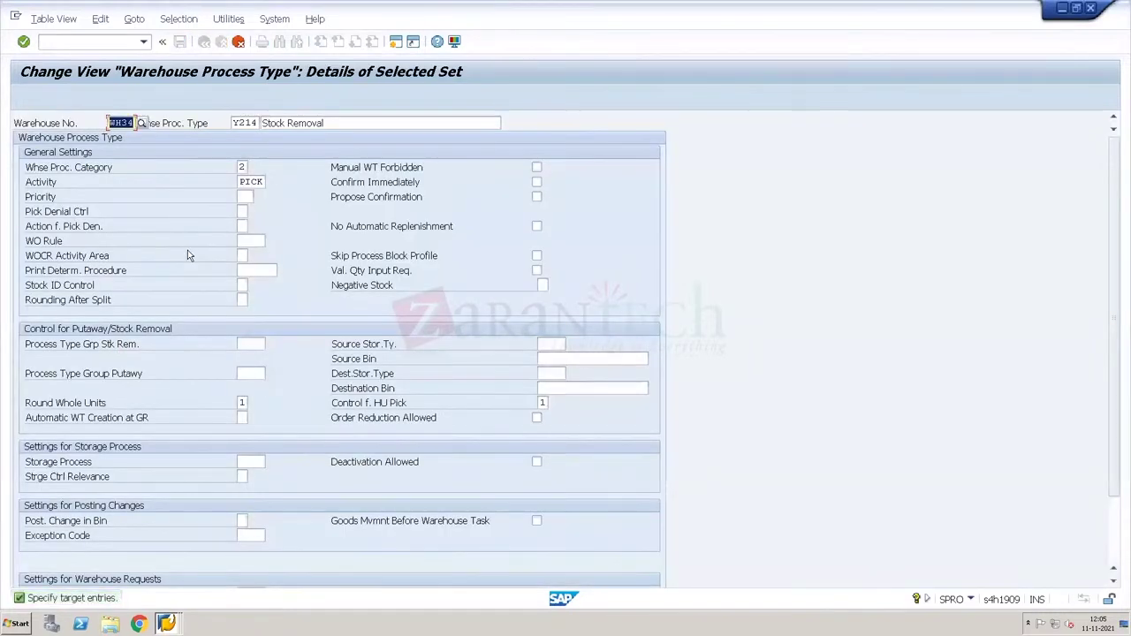
key(Tab)
text(2010)
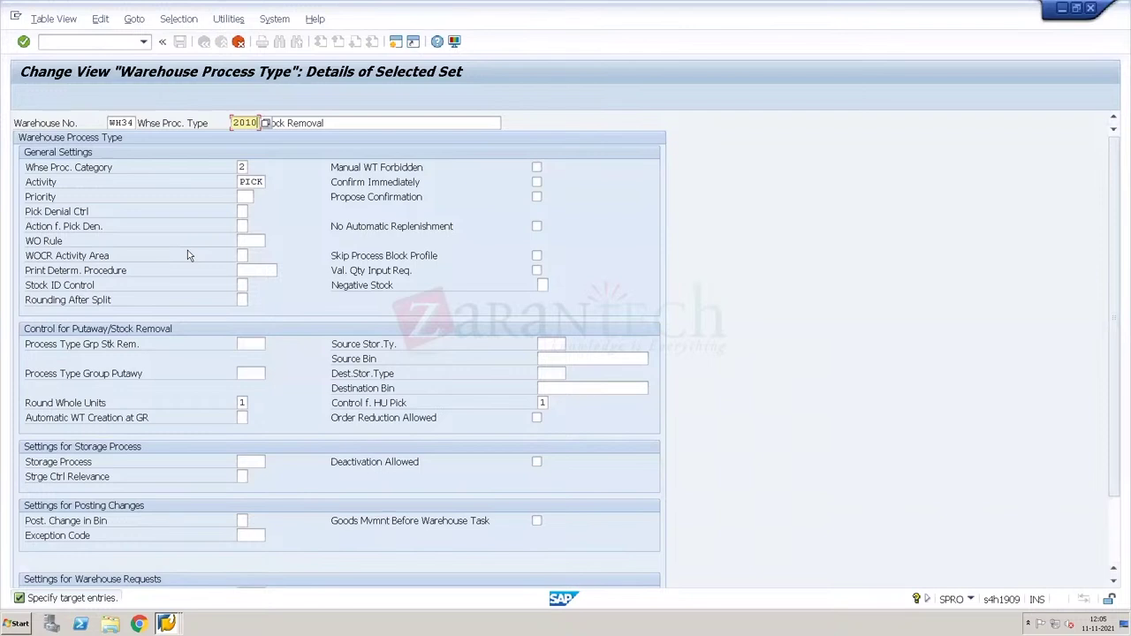
key(Tab)
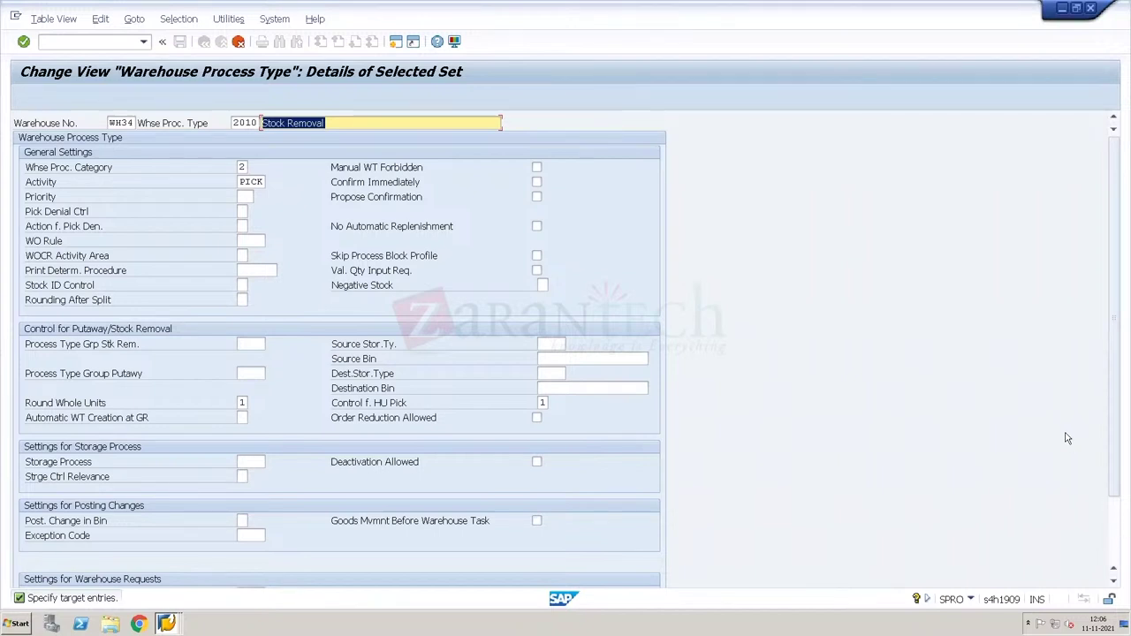
- Set the destination storage type of process type 2010 to 9020 Outbound Staging Area and look up its destination bins
click(562, 360)
click(558, 373)
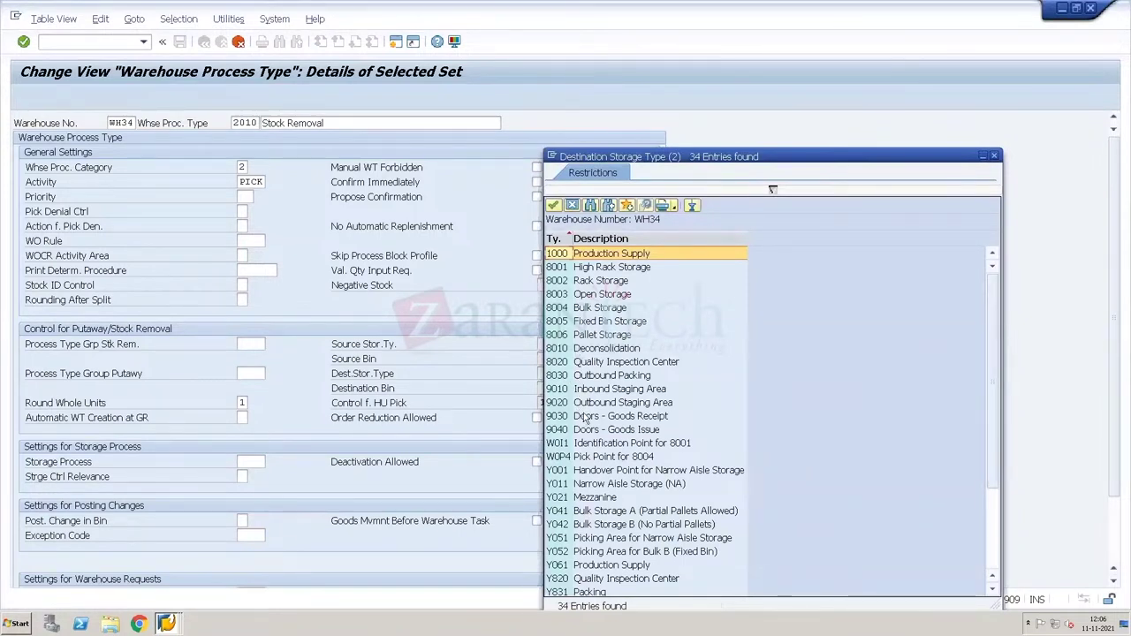
click(601, 405)
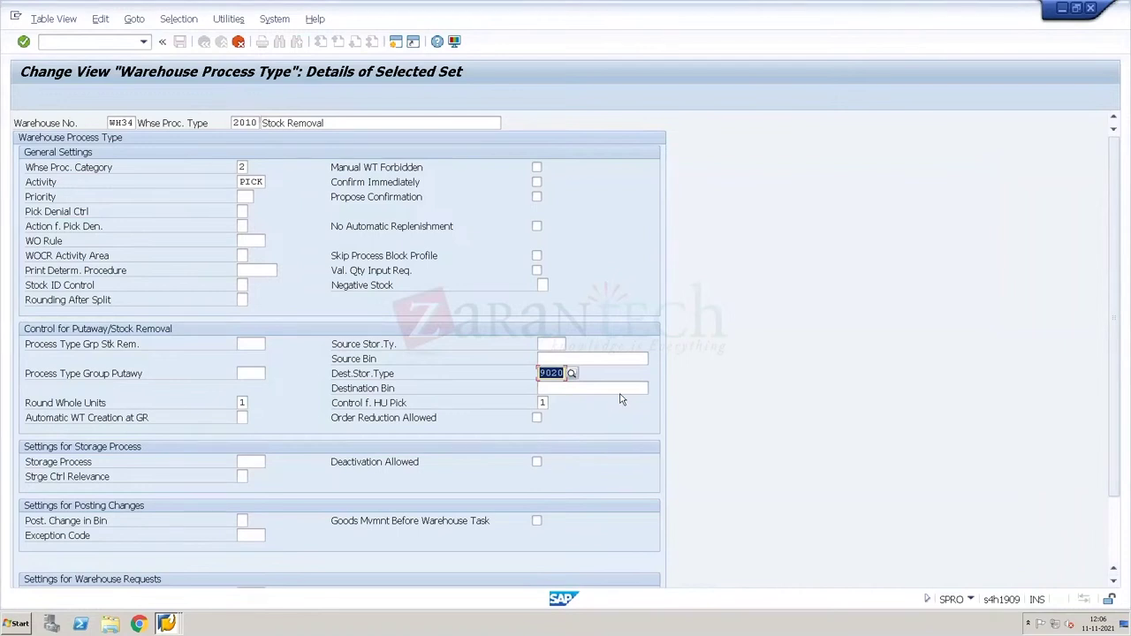
click(629, 389)
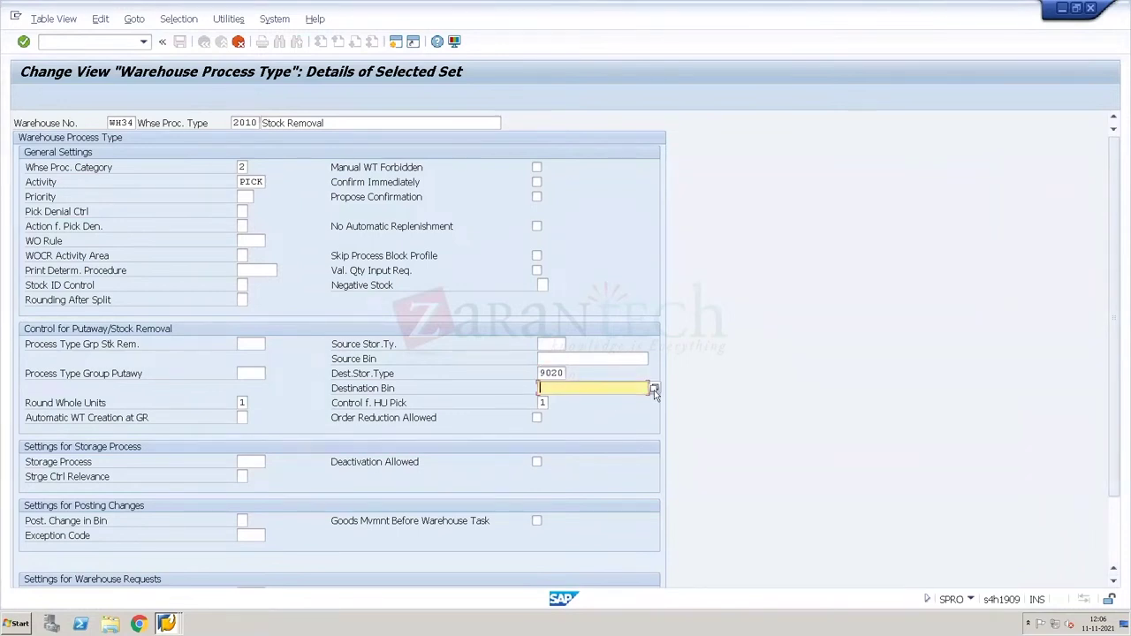
click(654, 389)
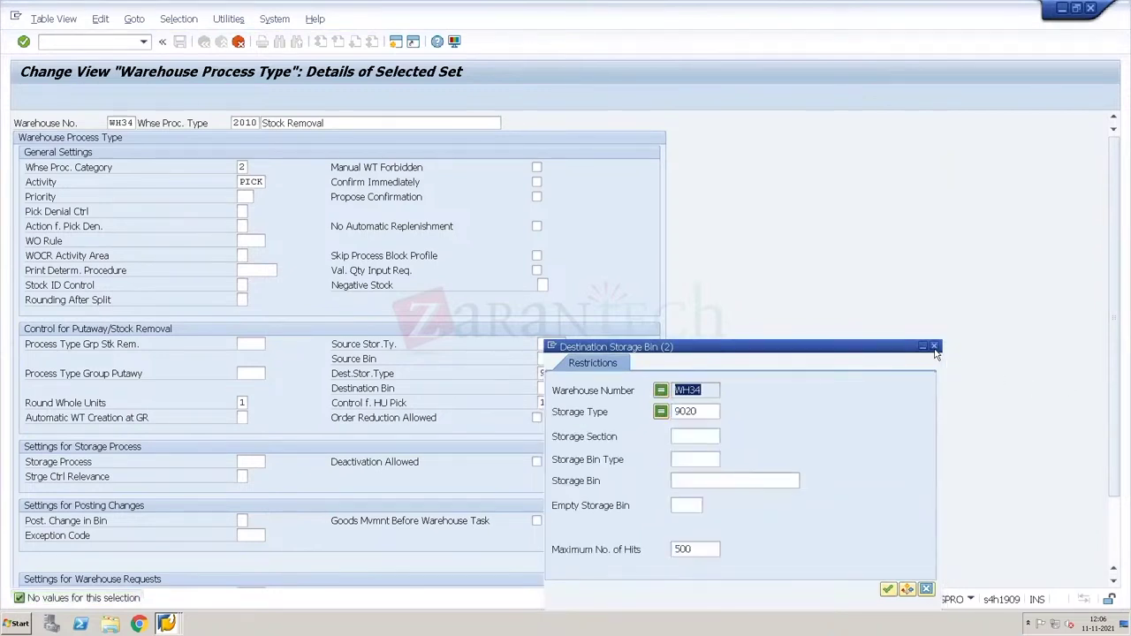
click(934, 348)
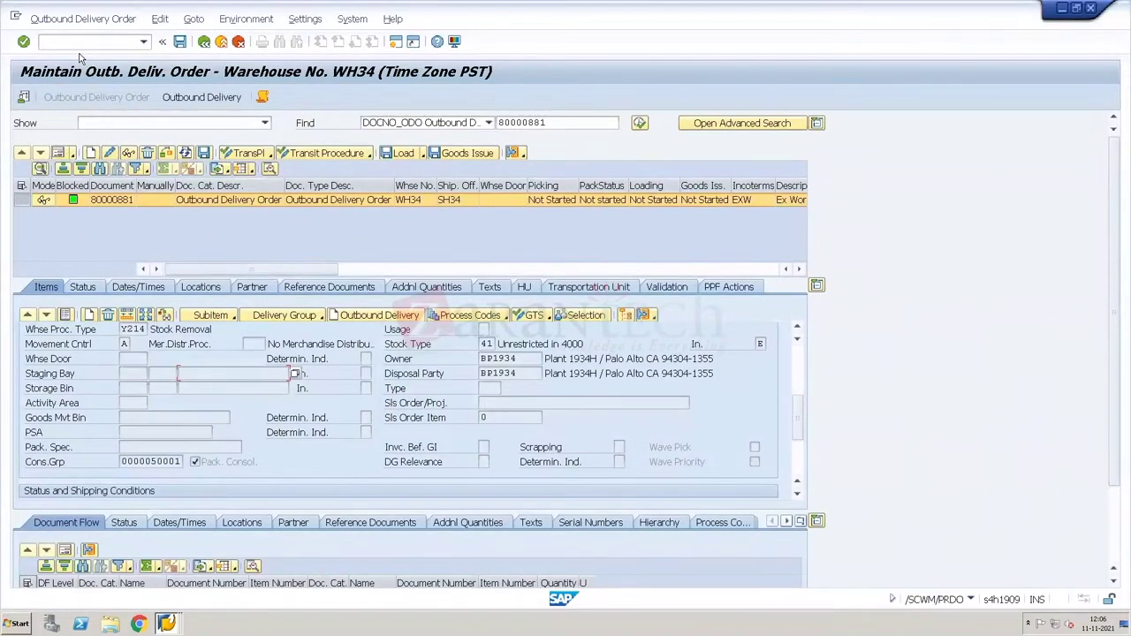
- Open /scwm/ls01 in a new session and create storage bin GI-ZONE in warehouse WH34 with storage type 9020
text(/o/scwm/)
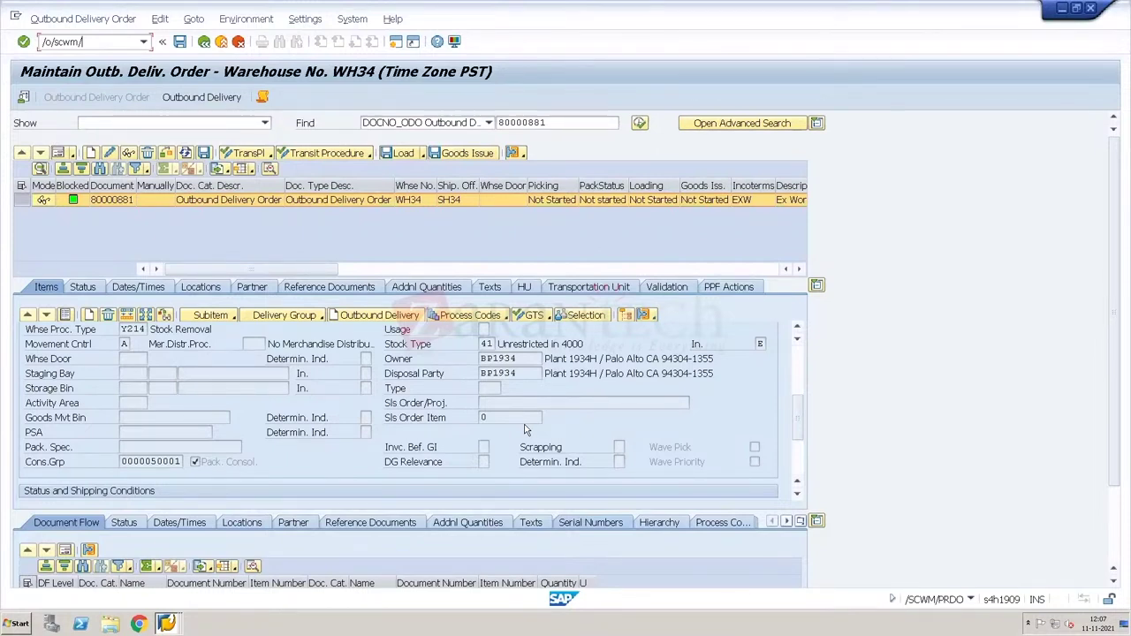
text(ls01)
key(Return)
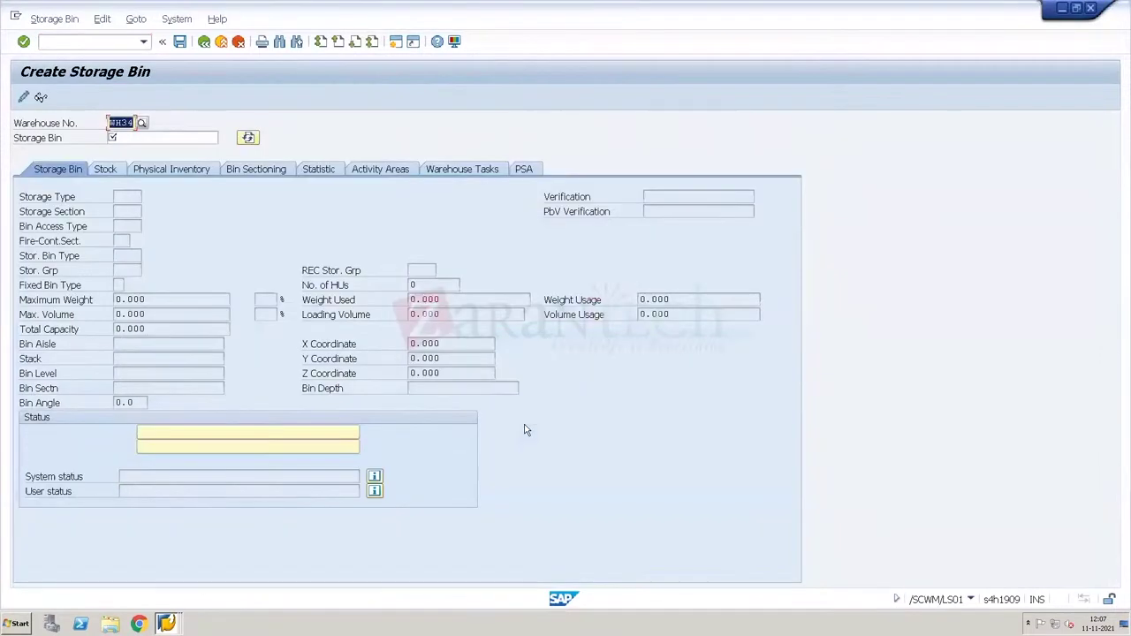
key(Tab)
text(G)
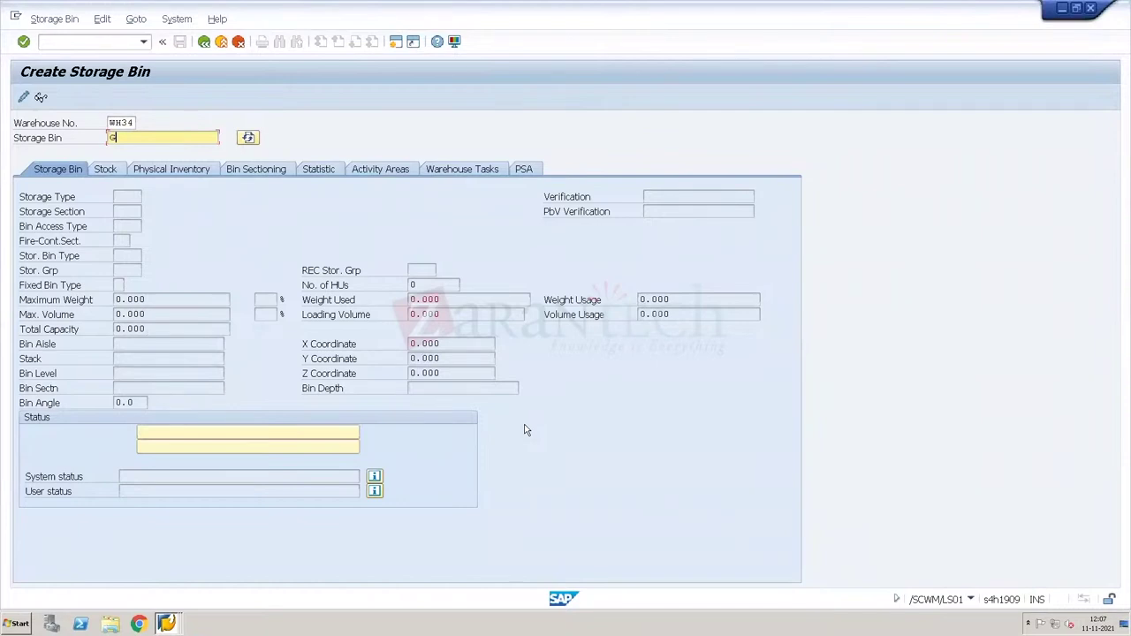
text(I-zone)
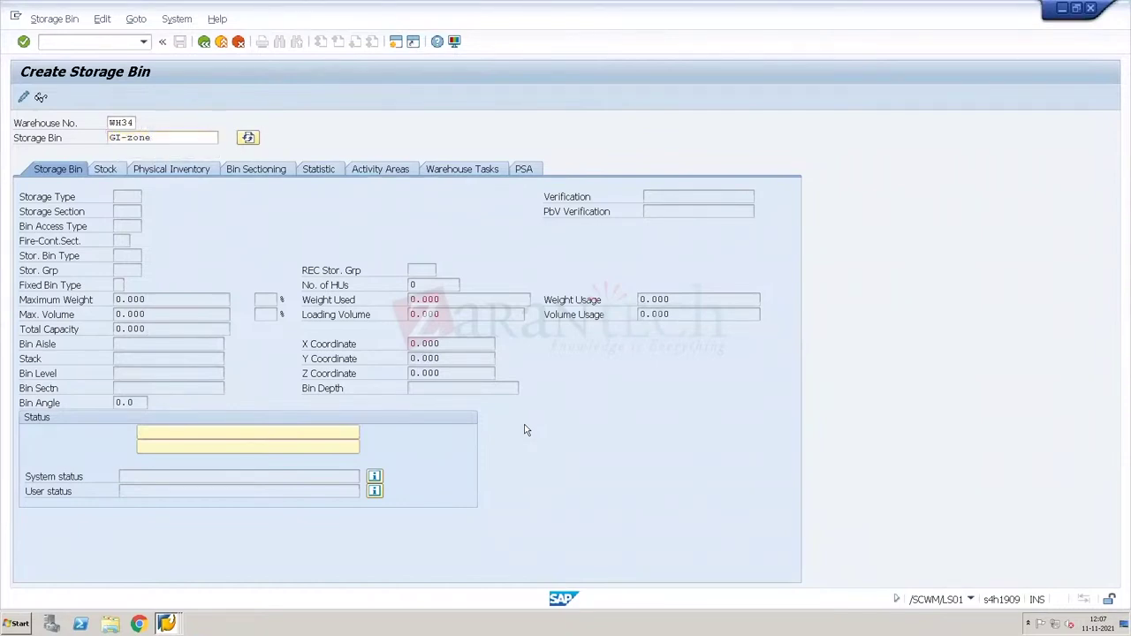
key(Return)
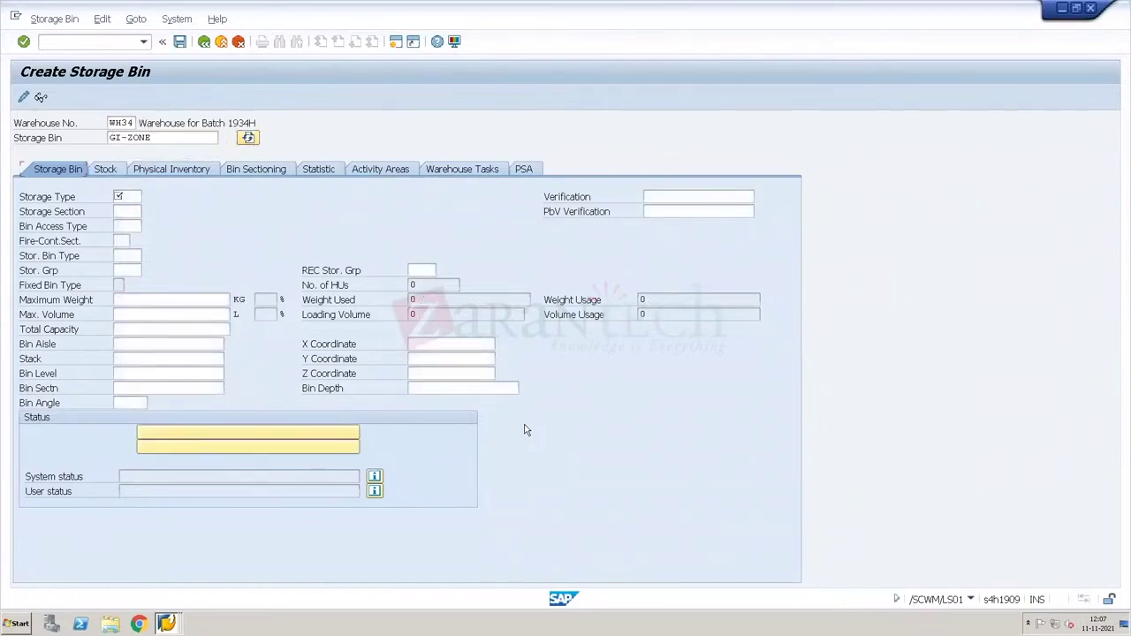
text(9020)
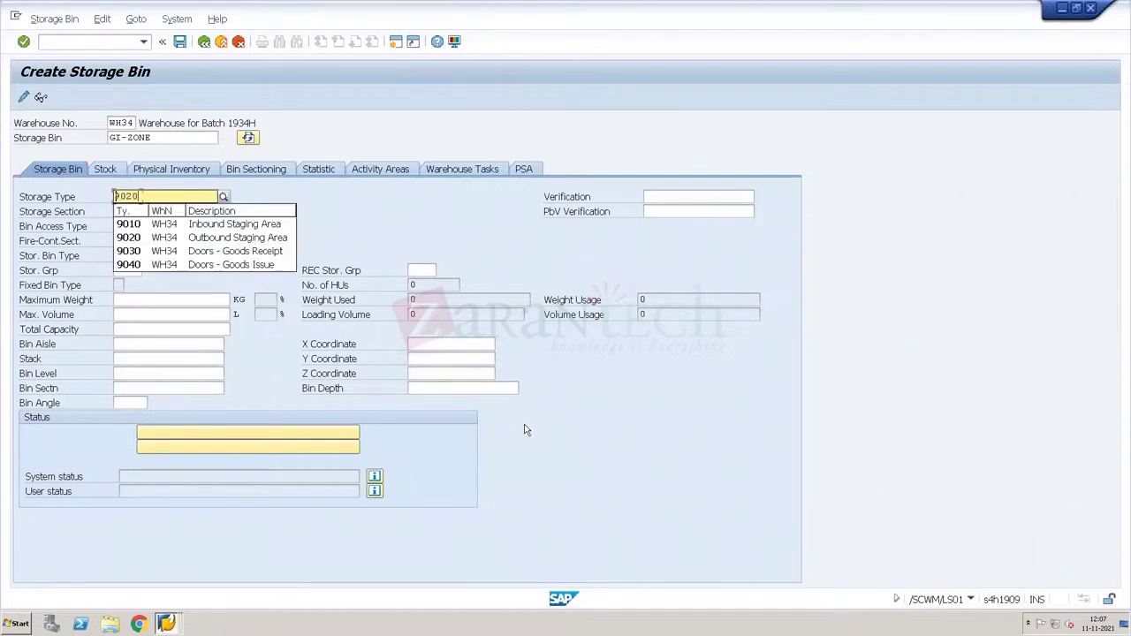
key(Return)
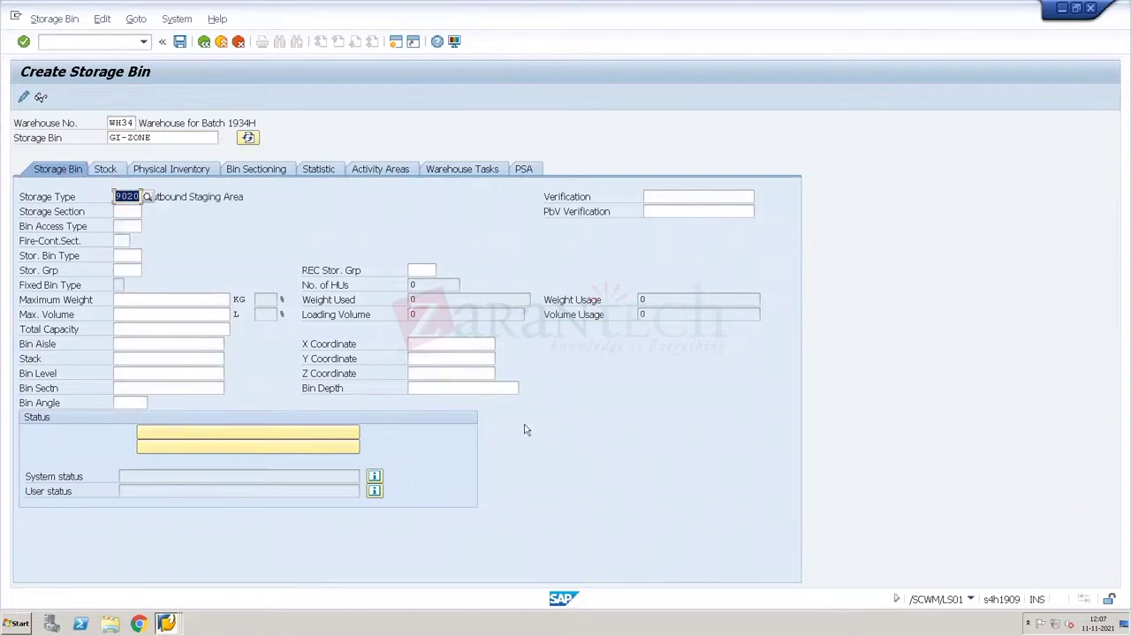
key(ctrl+s)
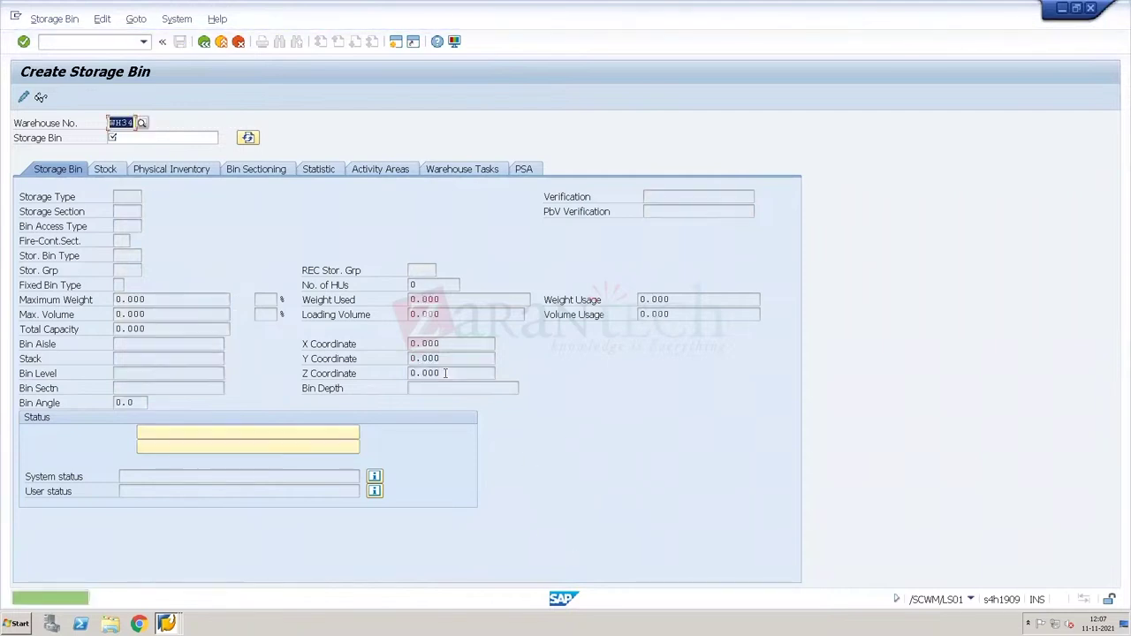
- Open /scwm/sbst, simulate and carry out bin sorting for warehouse WH34, and leave the transaction
click(87, 43)
text(/n/sc)
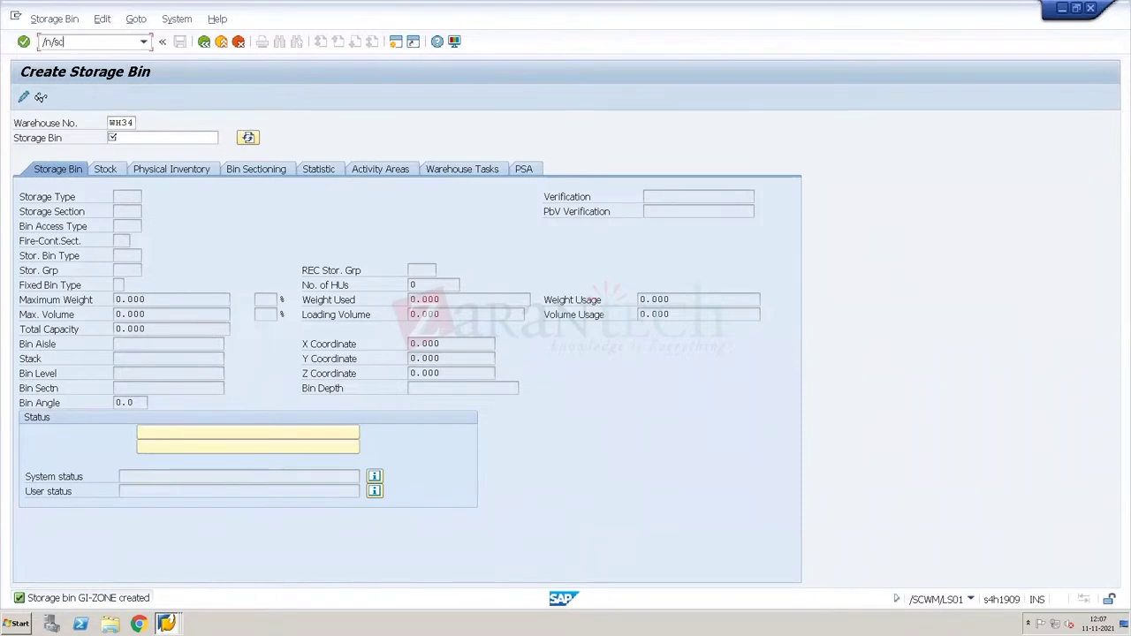
text(wm/sbst)
key(Return)
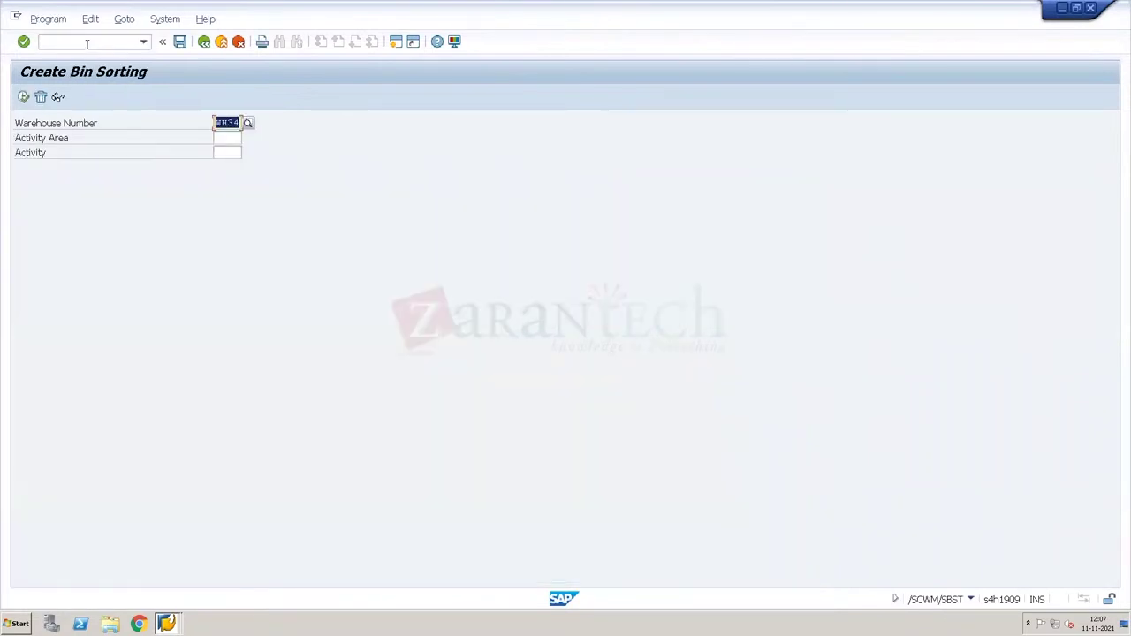
click(23, 97)
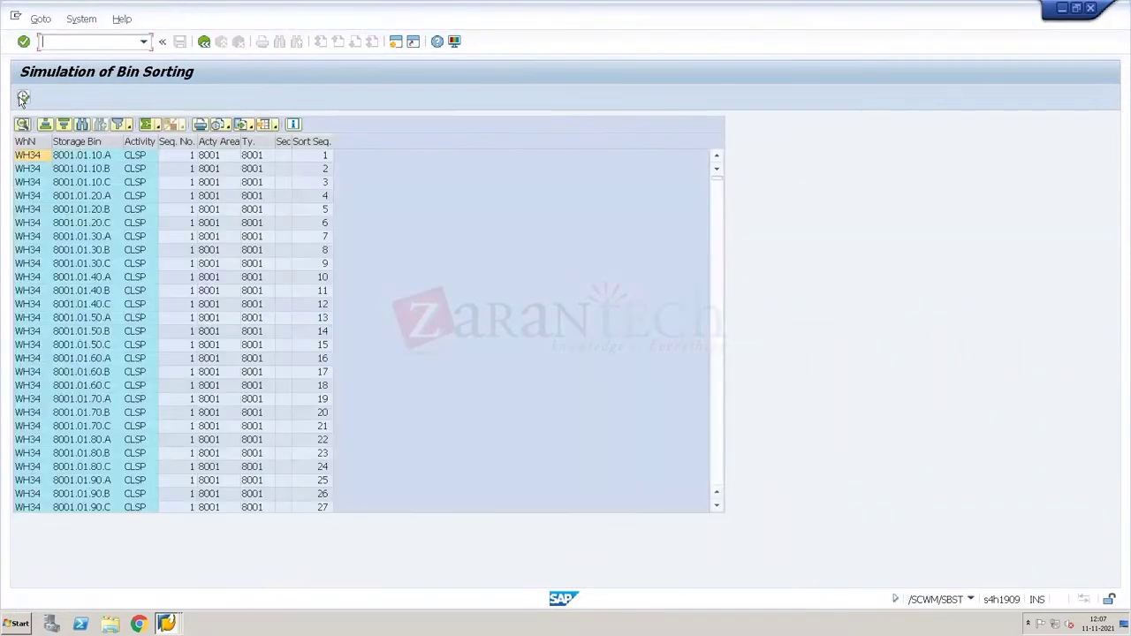
click(23, 97)
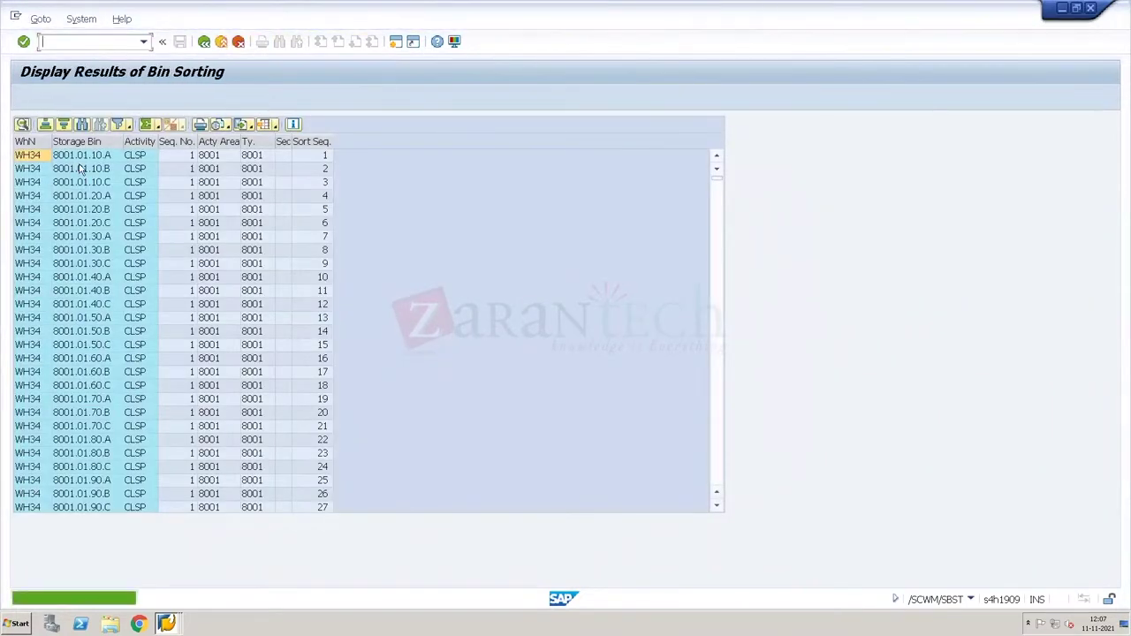
click(222, 42)
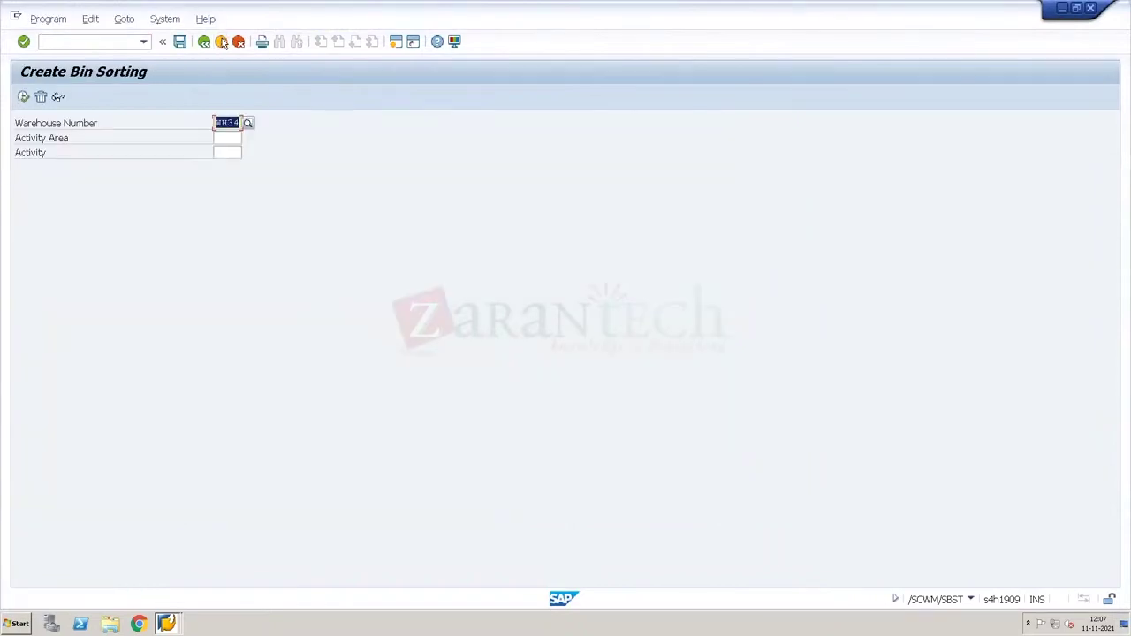
click(223, 43)
click(222, 43)
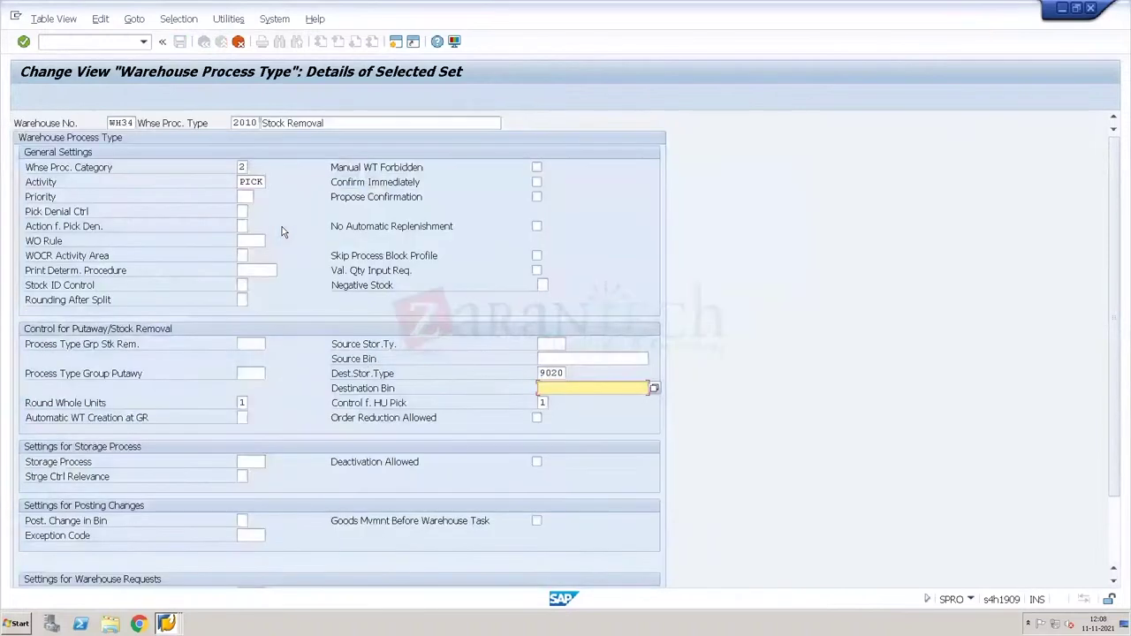
- Set process type 2010's destination bin to GI-zone and save the copied entry to the proposed customizing request
text(GI-zone)
key(F3)
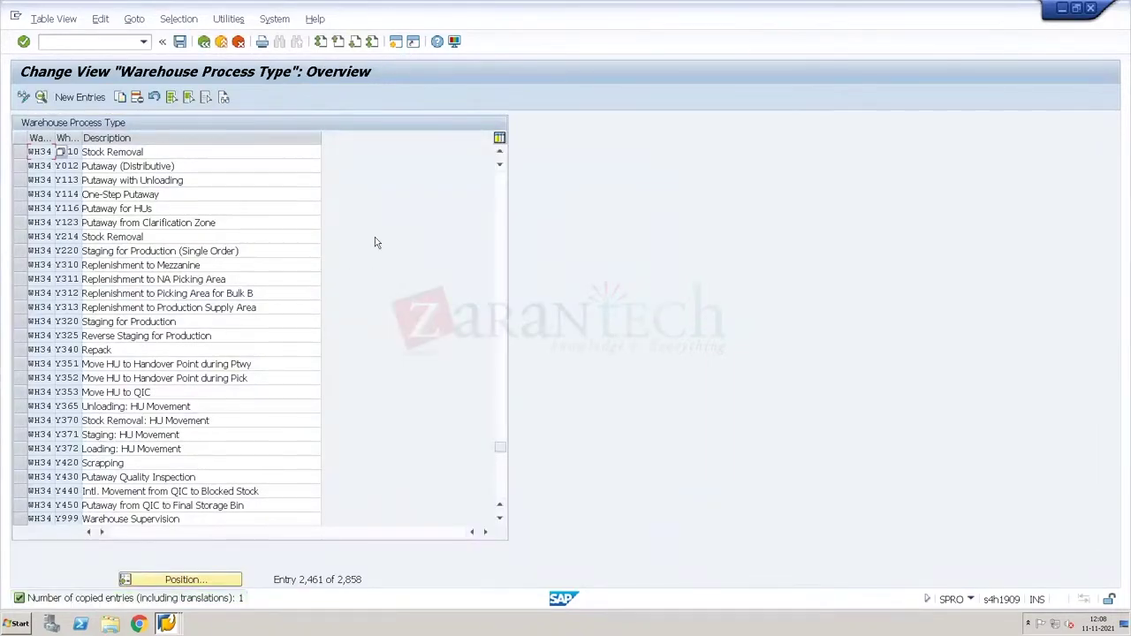
key(F3)
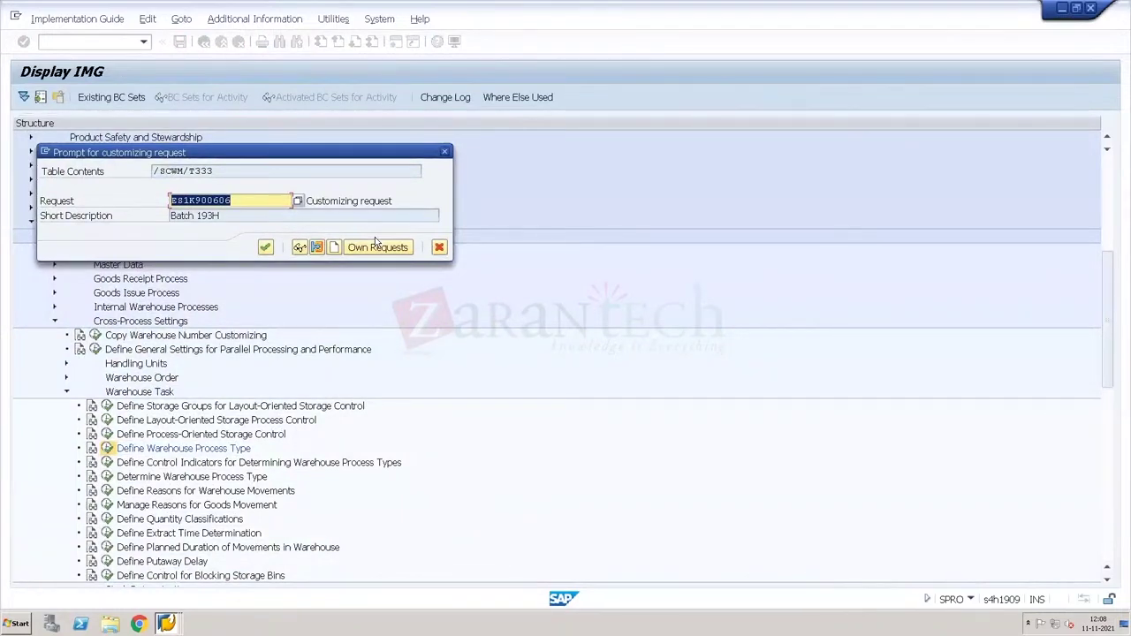
key(Return)
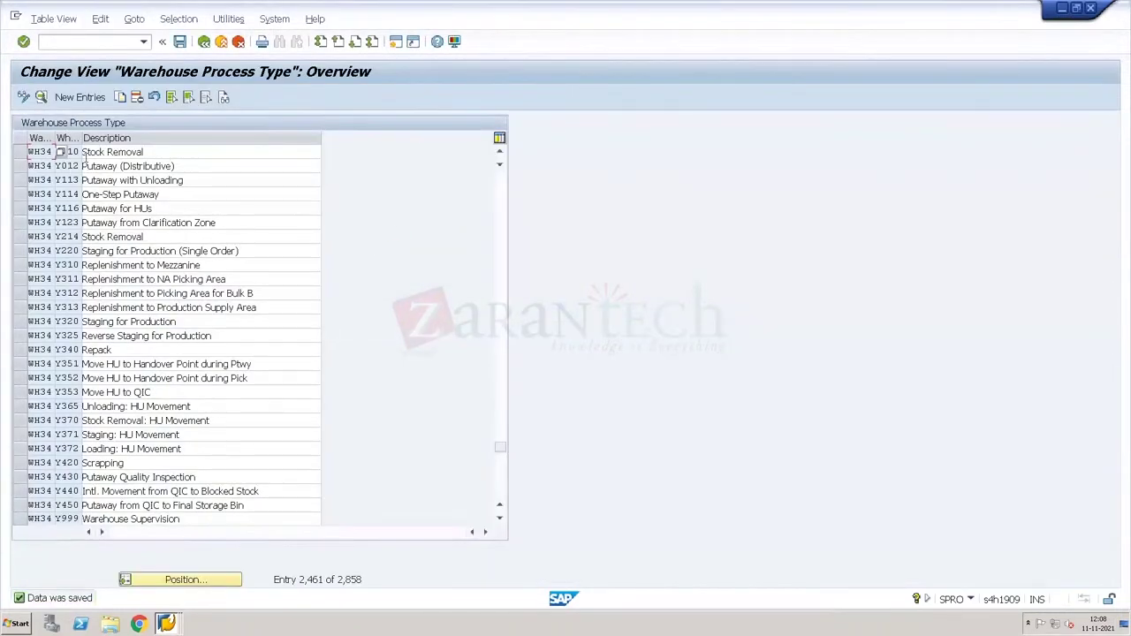
click(19, 151)
click(179, 42)
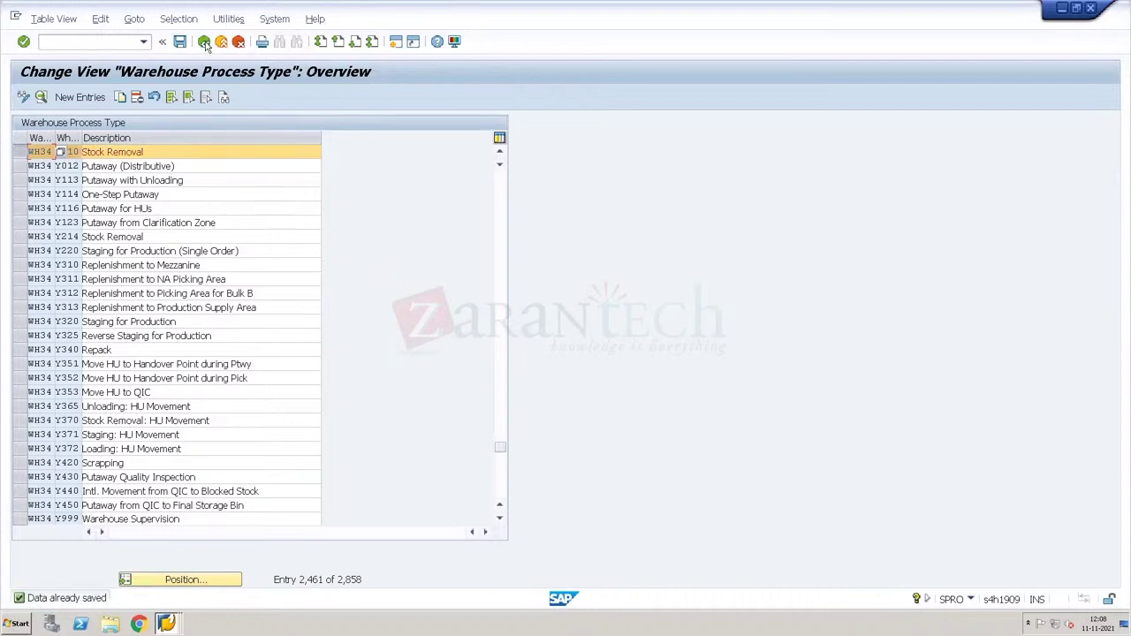
- Leave the process type customizing, switch the outbound delivery order to edit mode and try setting its item's warehouse process type to 2010
click(204, 43)
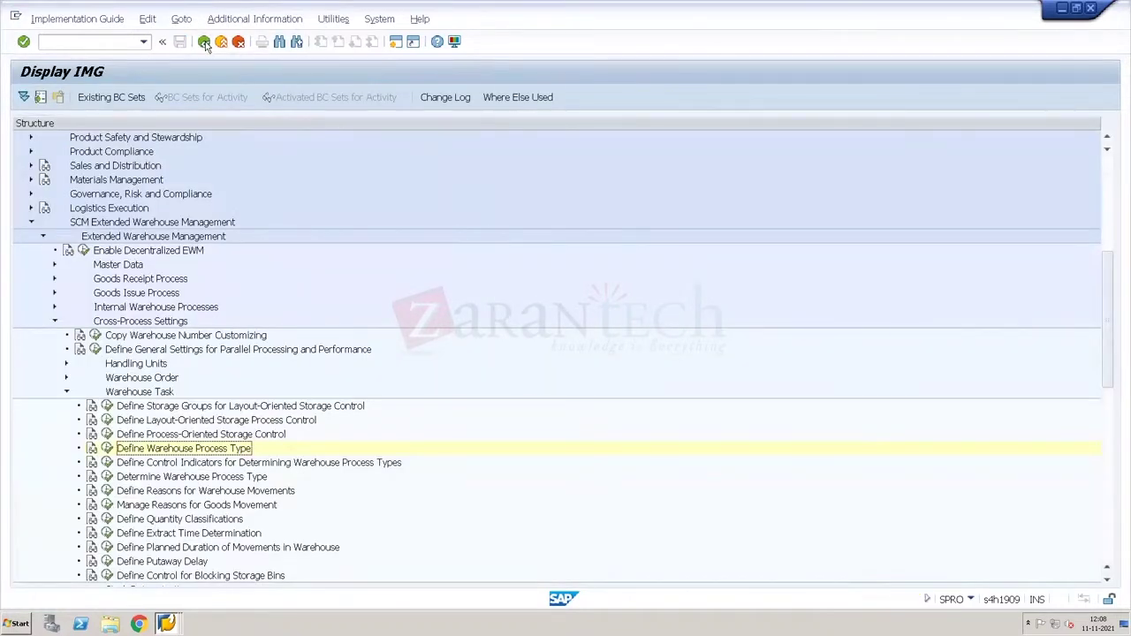
key(alt+Tab)
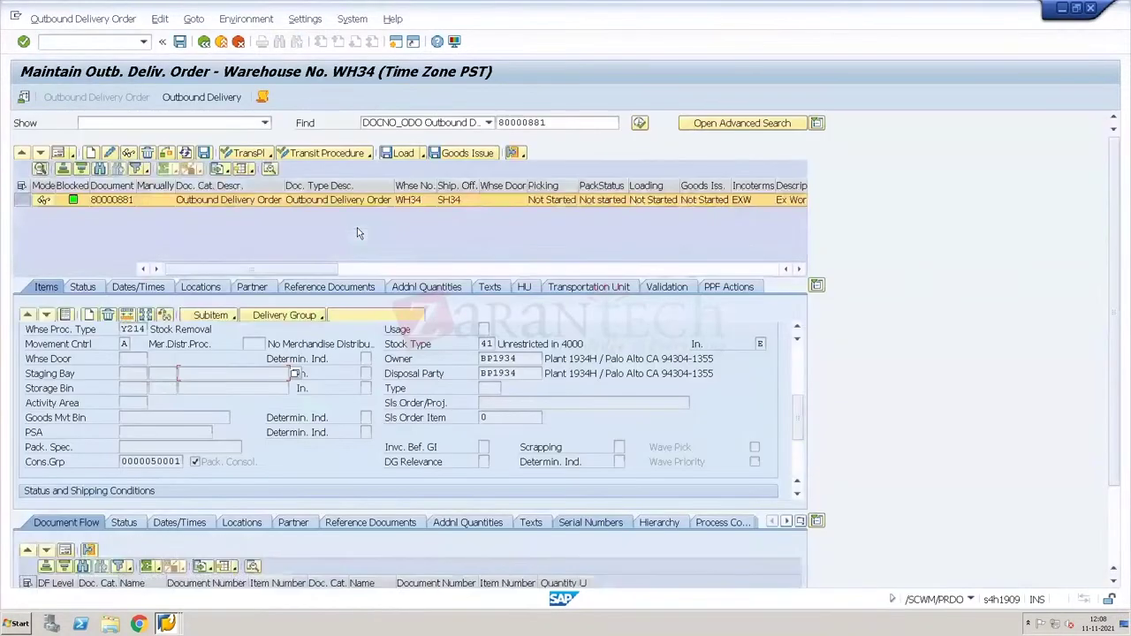
click(120, 201)
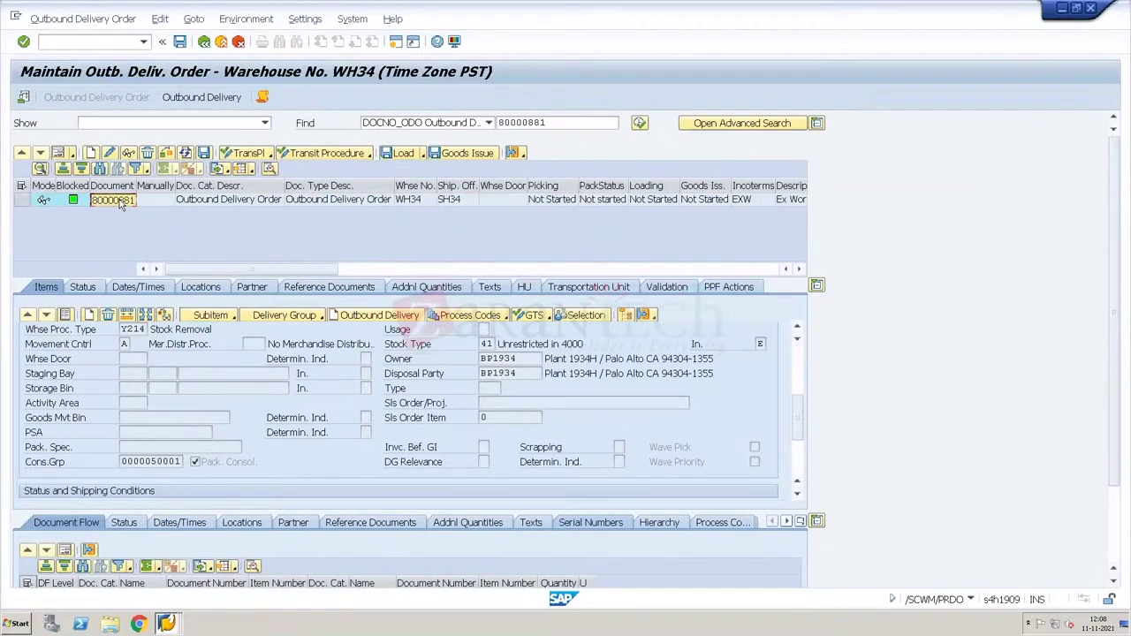
click(26, 201)
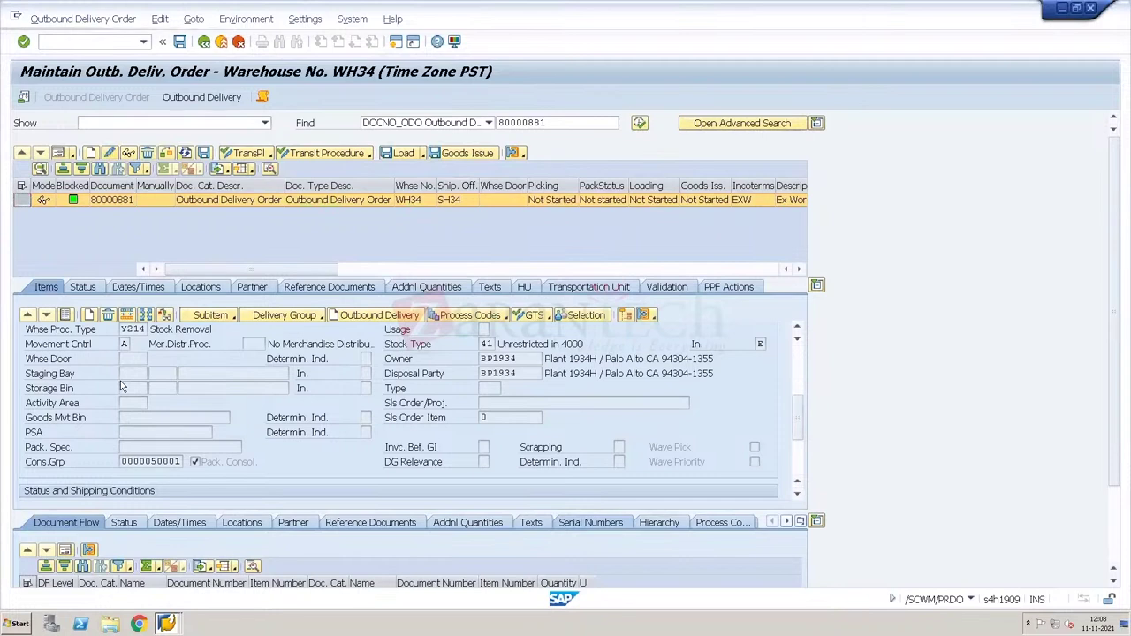
key(ctrl+F1)
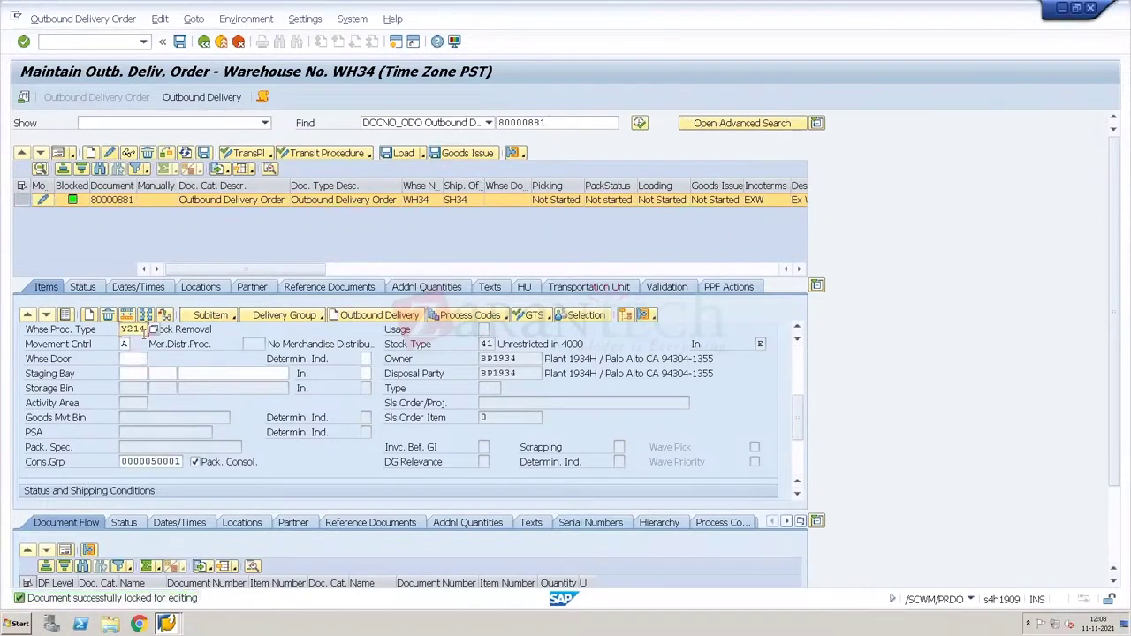
key(Delete)
text(2010)
key(Return)
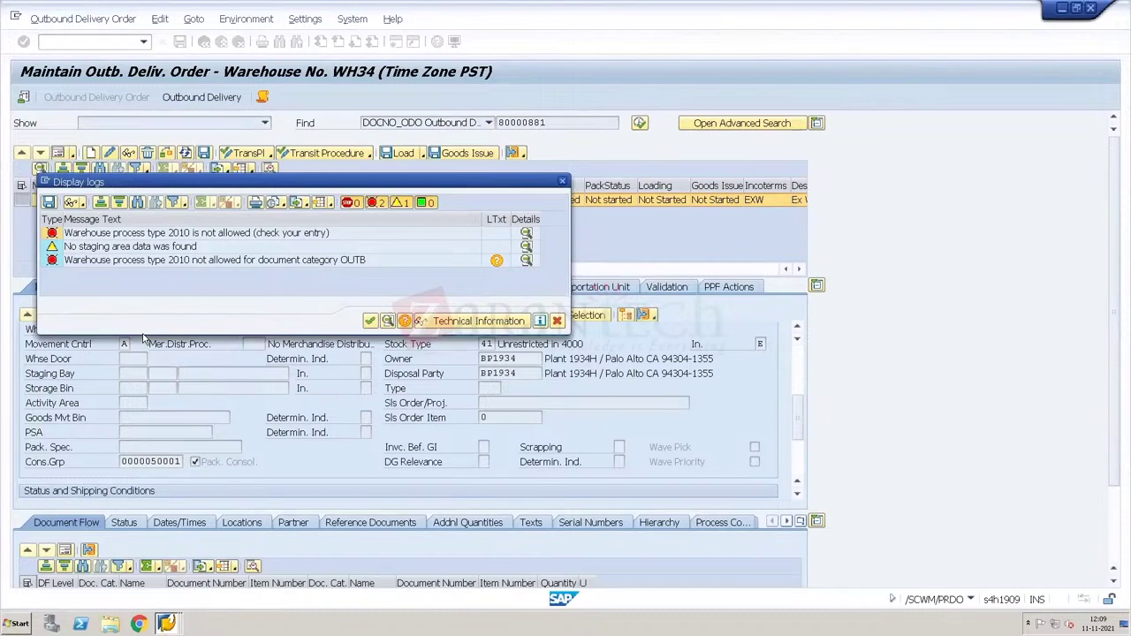
key(Return)
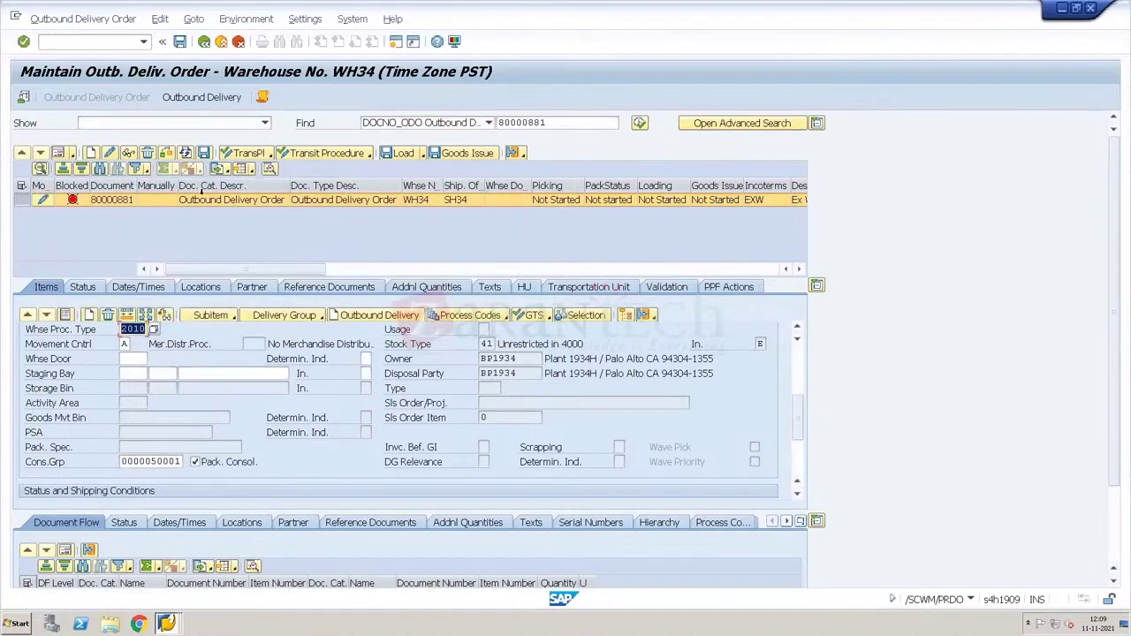
- Check the delivery order, read the long text of the message on document category OUTB, and return to the implementation guide
click(167, 154)
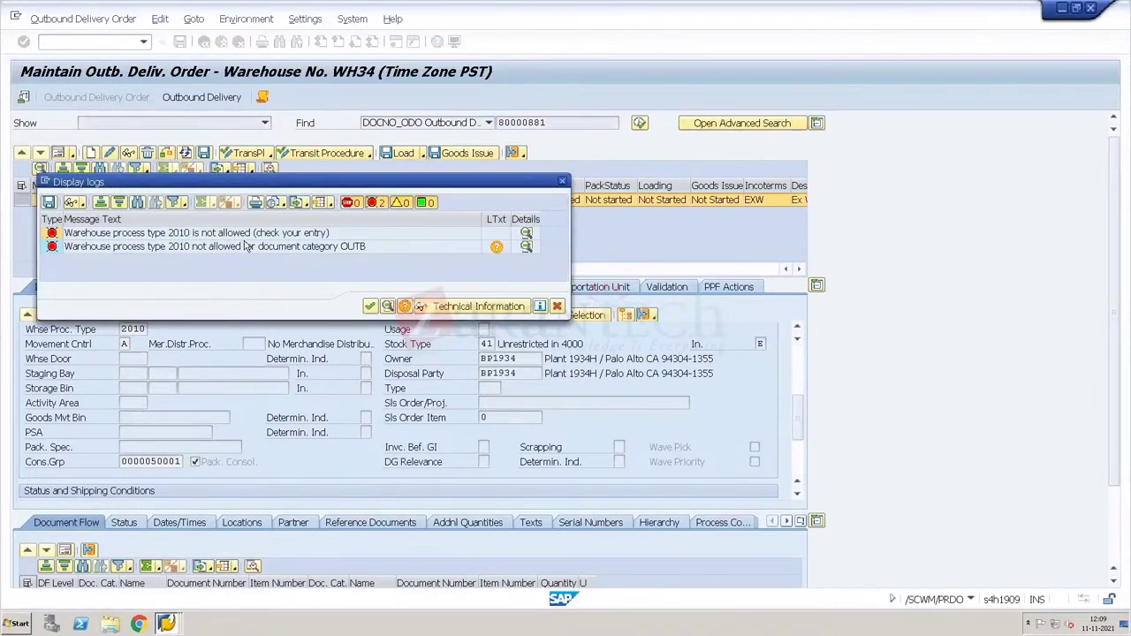
click(494, 250)
click(496, 247)
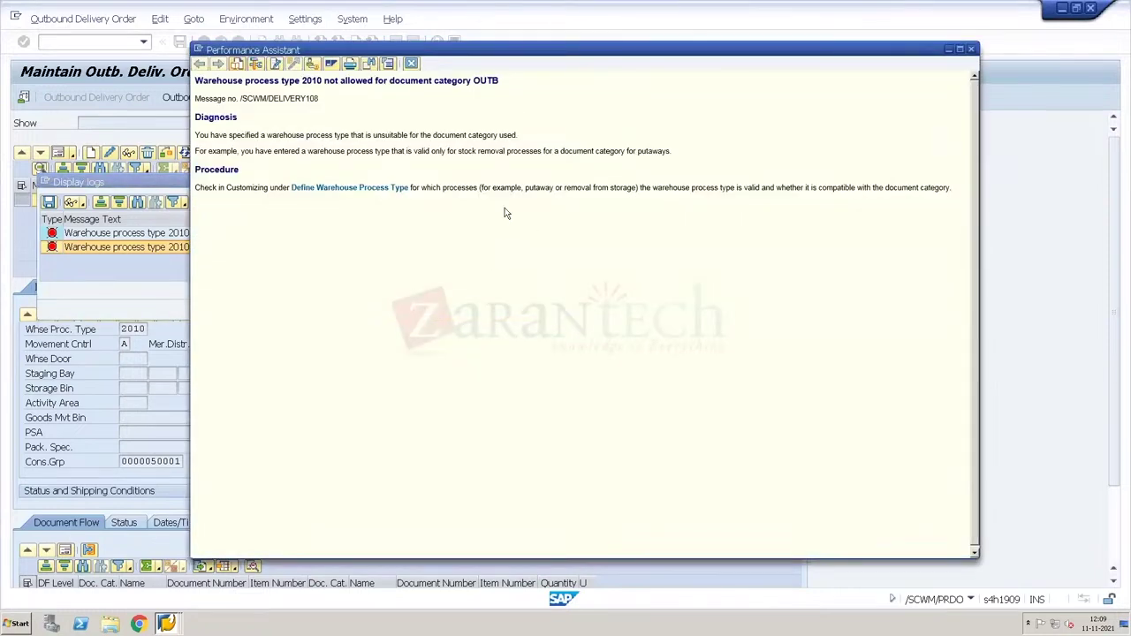
click(165, 53)
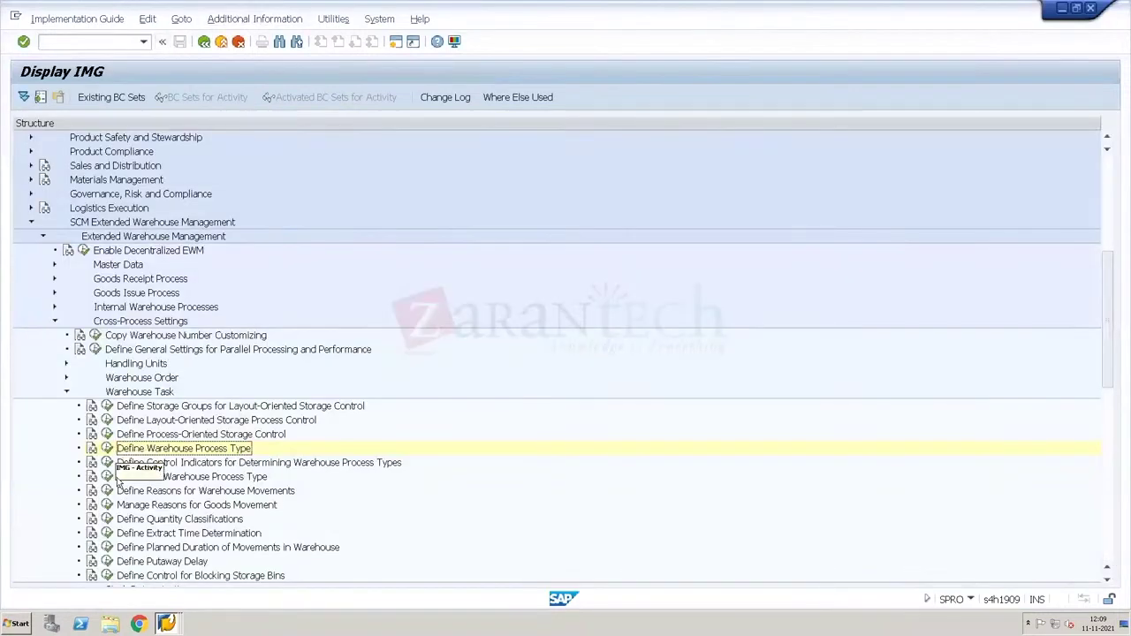
- Open Determine Warehouse Process Type, position the list at warehouse WH34 and select its OUTB entry
click(107, 476)
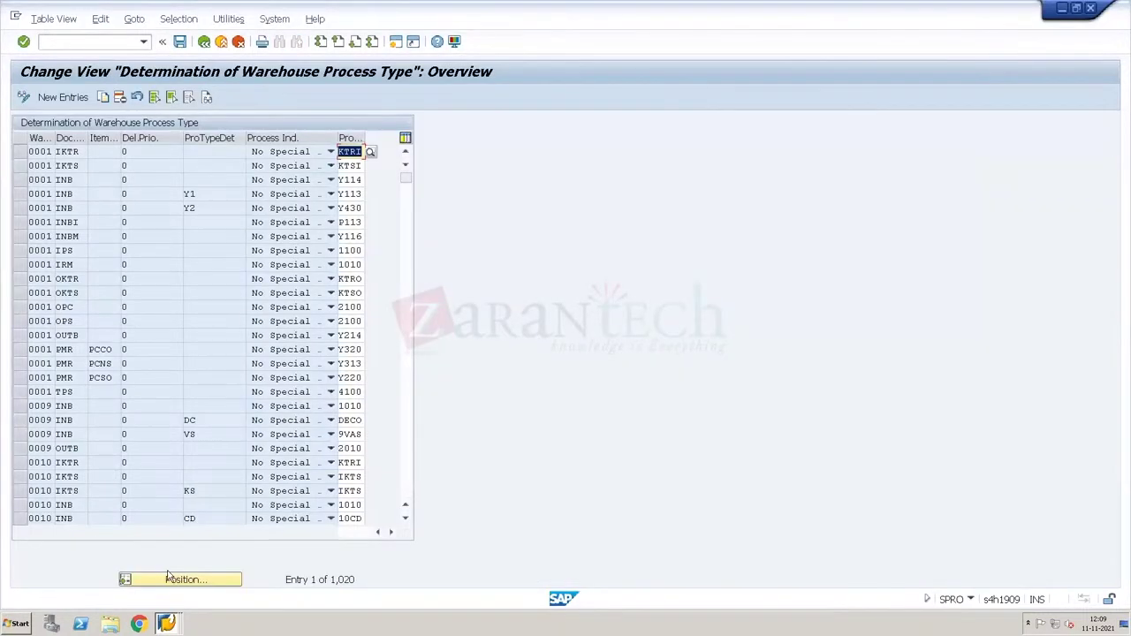
click(170, 579)
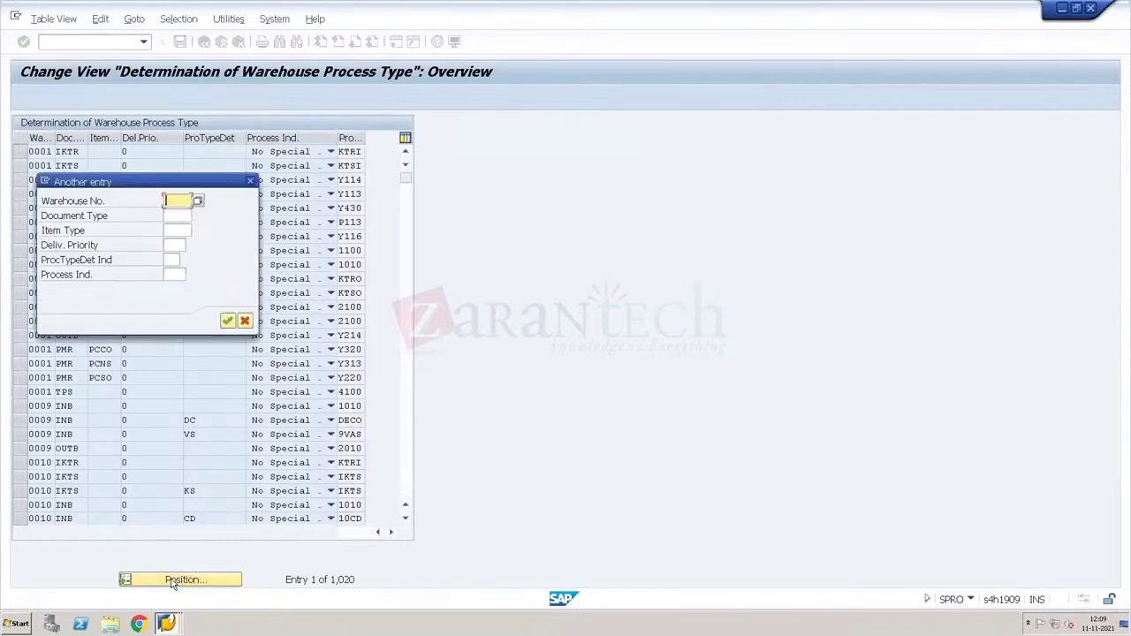
text(Wh34)
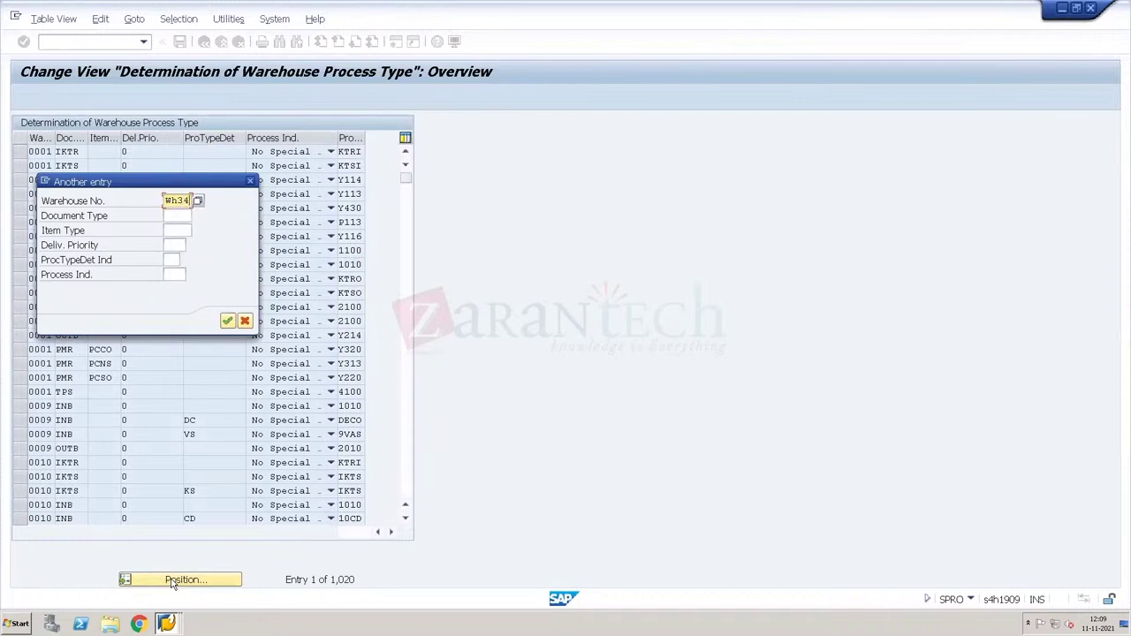
key(Return)
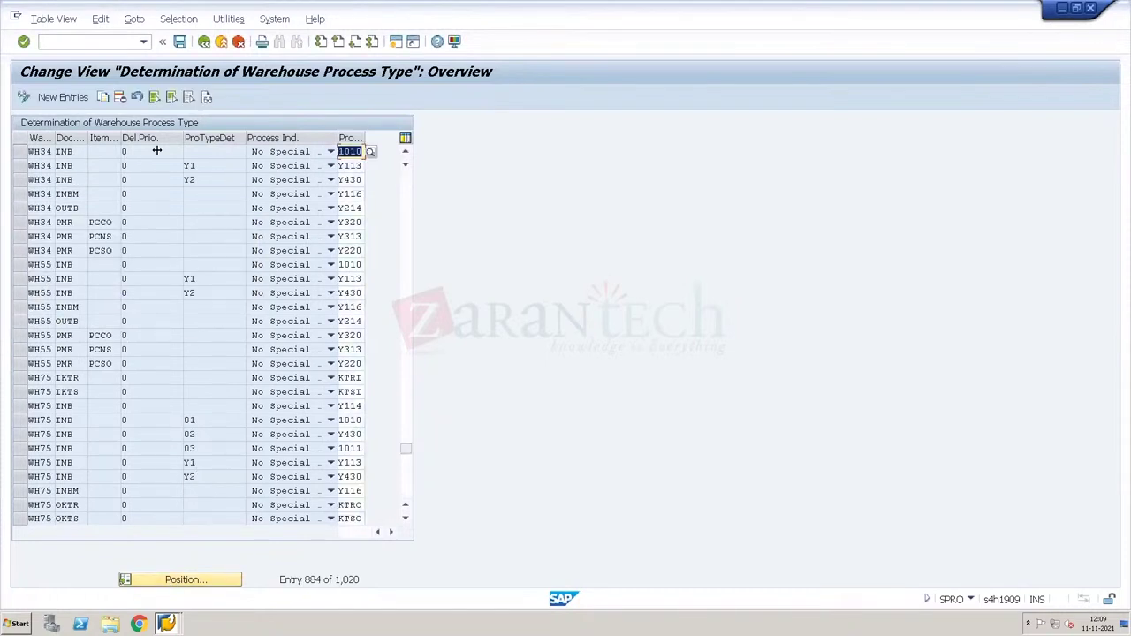
click(19, 210)
- Examine the document type in the outbound delivery order's header data and return to the process type determination
key(alt+Tab)
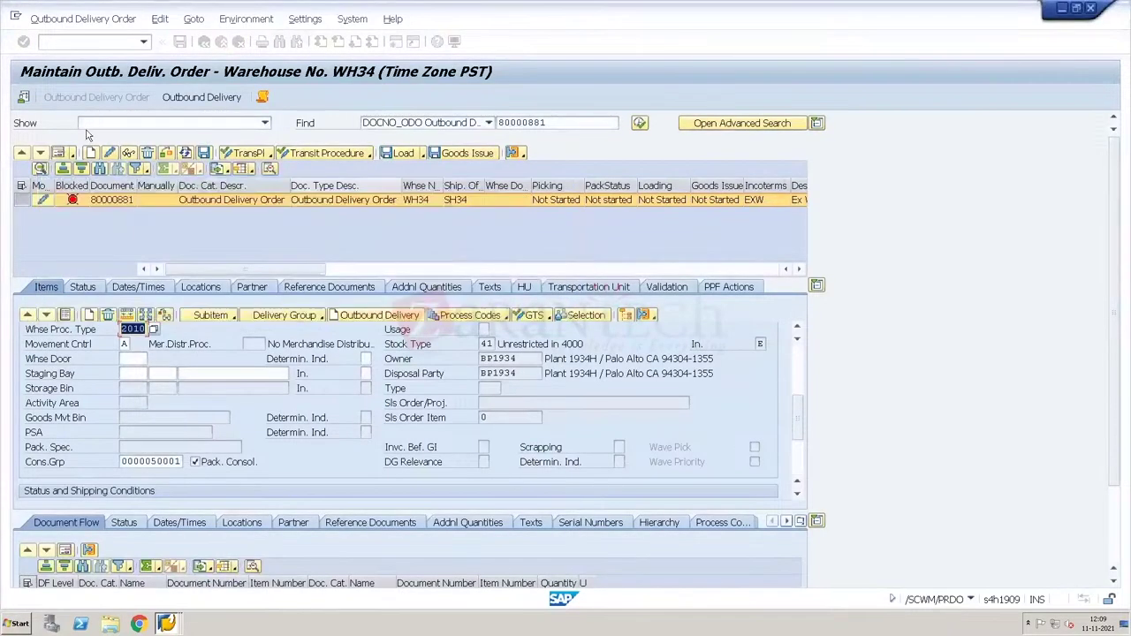
click(59, 153)
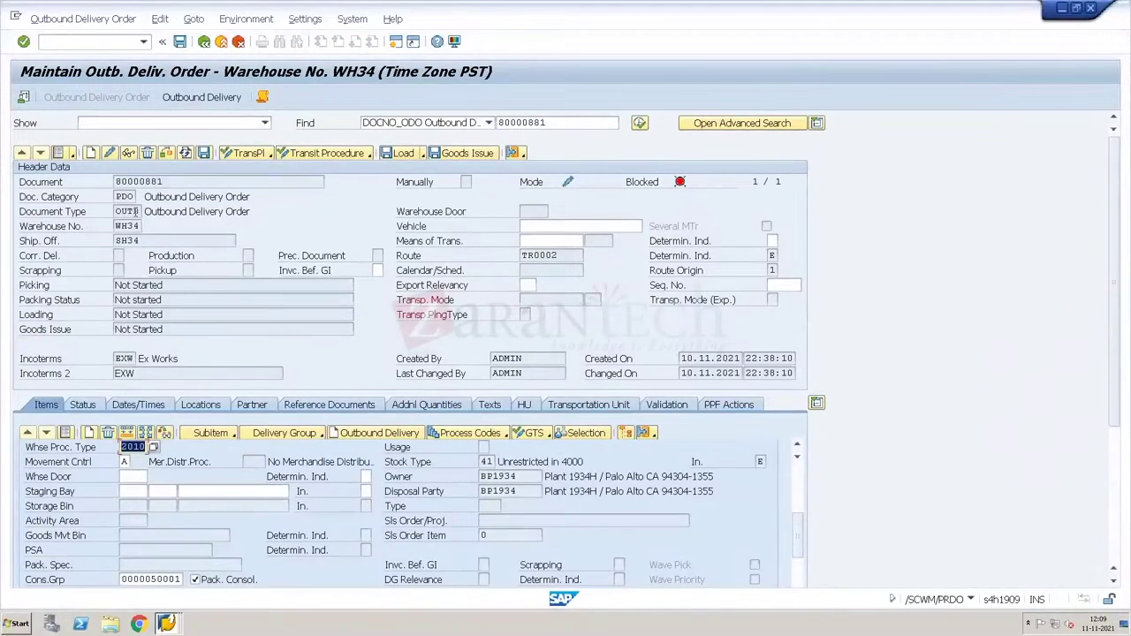
key(alt+Tab)
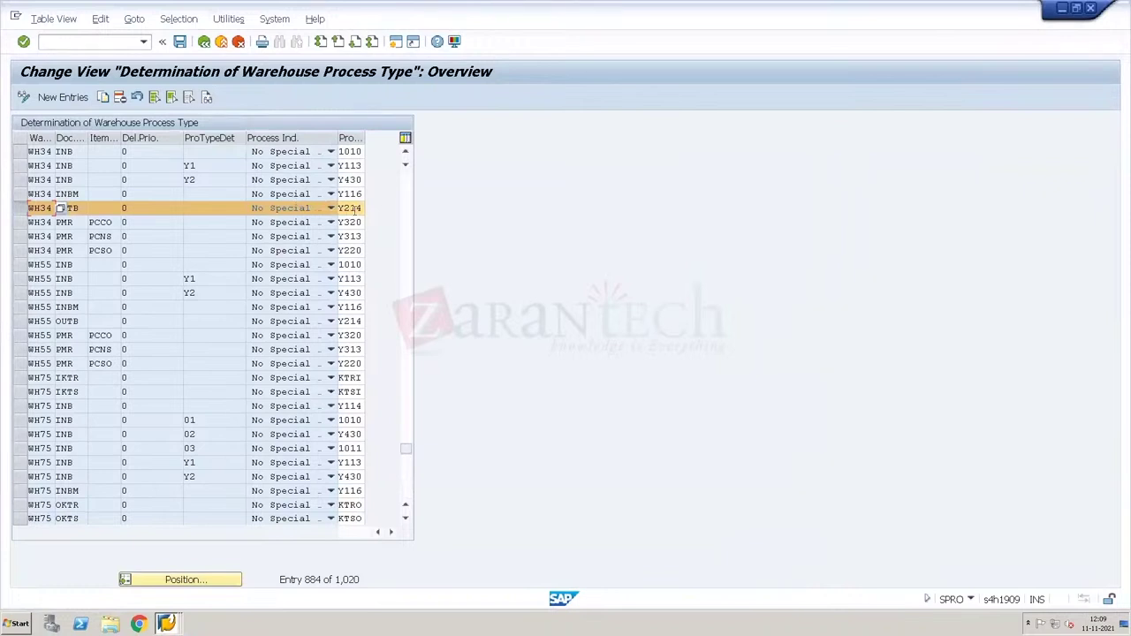
- Set the process type of the WH34 OUTB entry to 2010 and save it to the proposed customizing request
click(353, 208)
double_click(353, 209)
key(BackSpace)
text(2020)
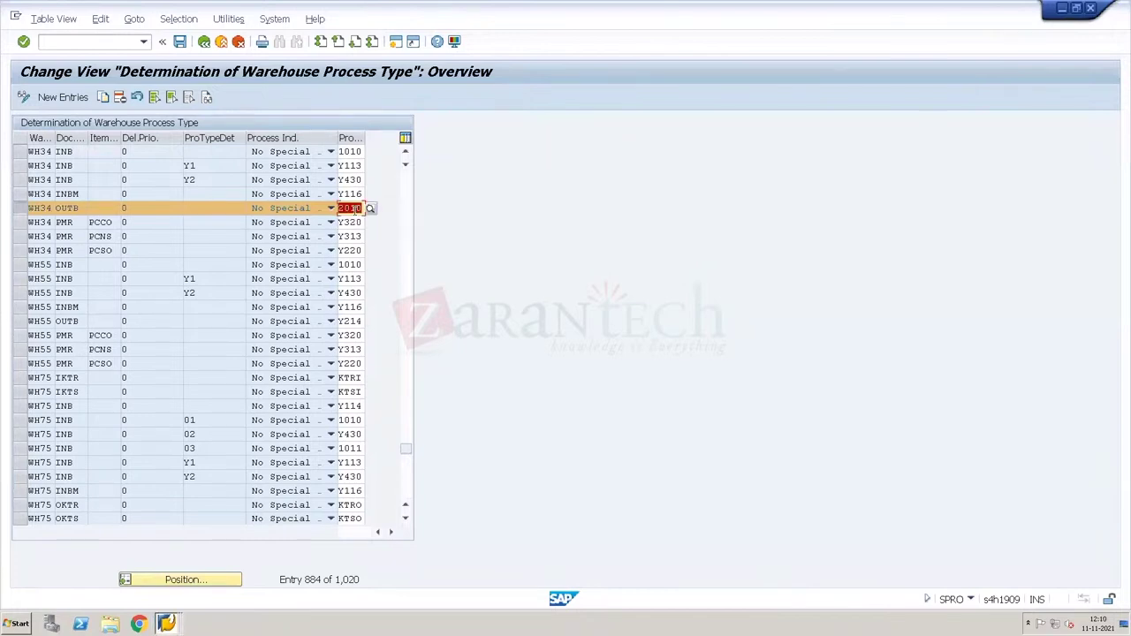
key(ctrl+s)
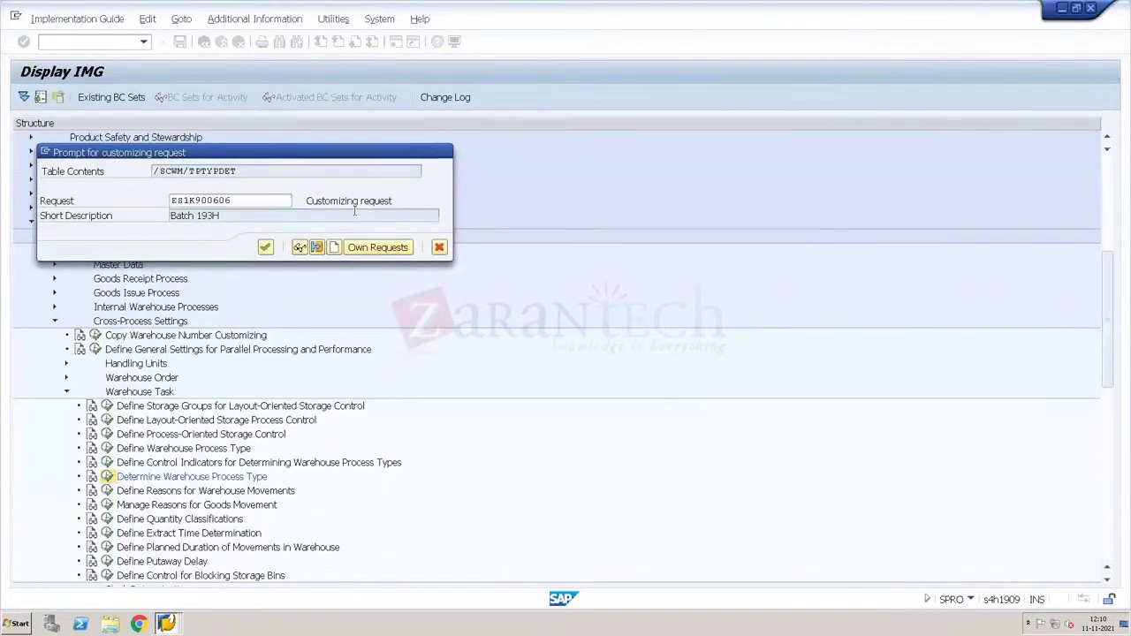
key(Return)
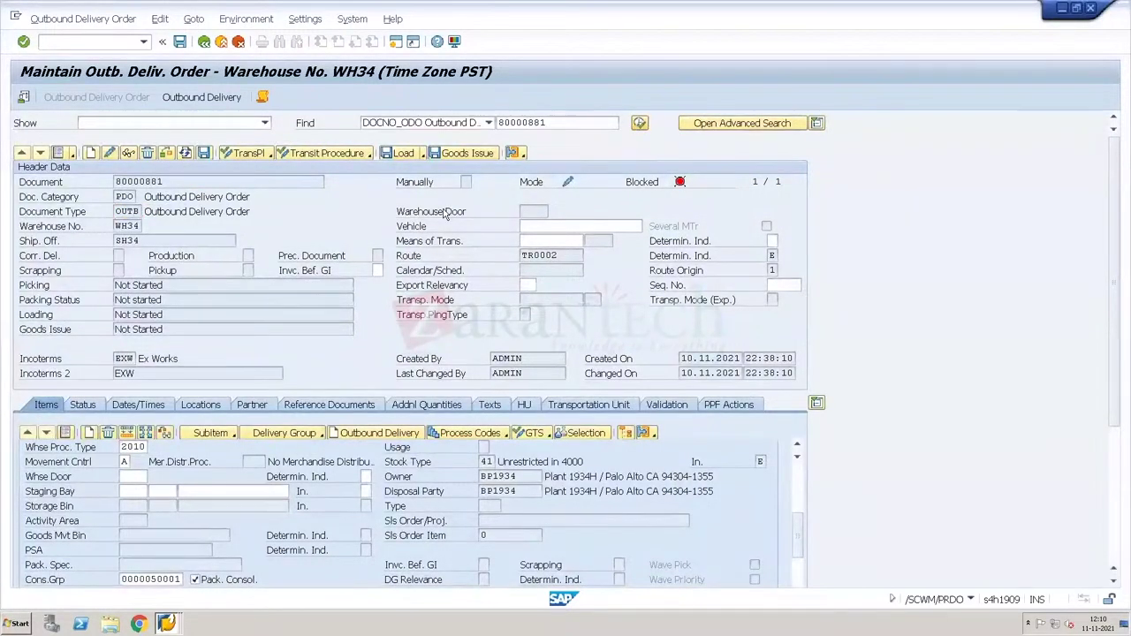
- Discard the delivery order's unsaved changes, reopen it for editing and try warehouse process type 2010 on the item again
key(F3)
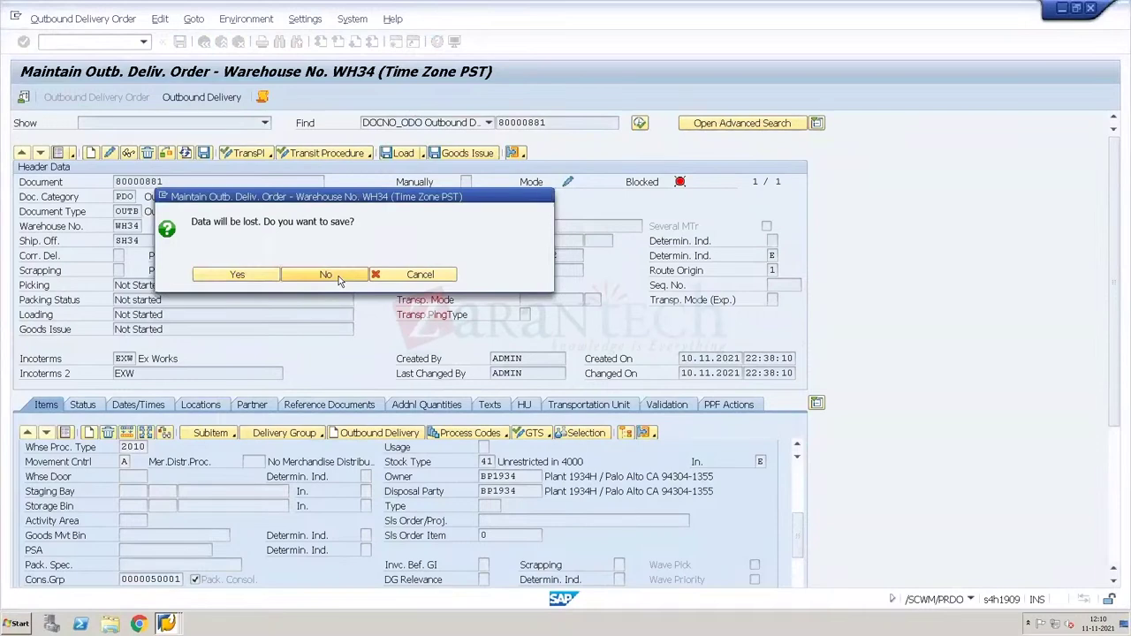
click(325, 274)
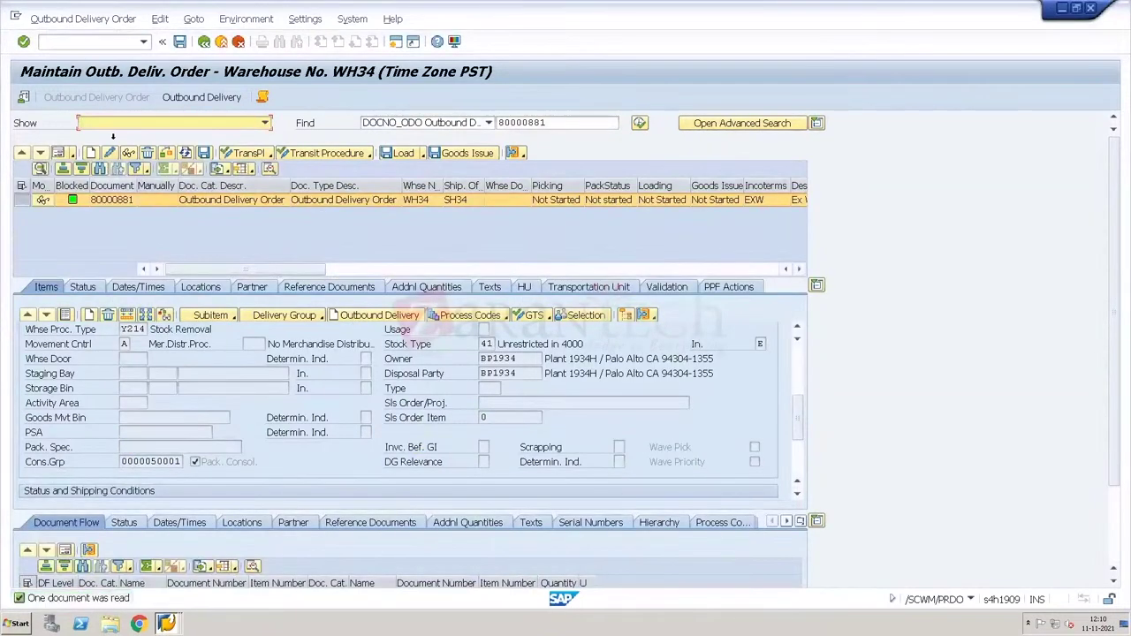
click(111, 153)
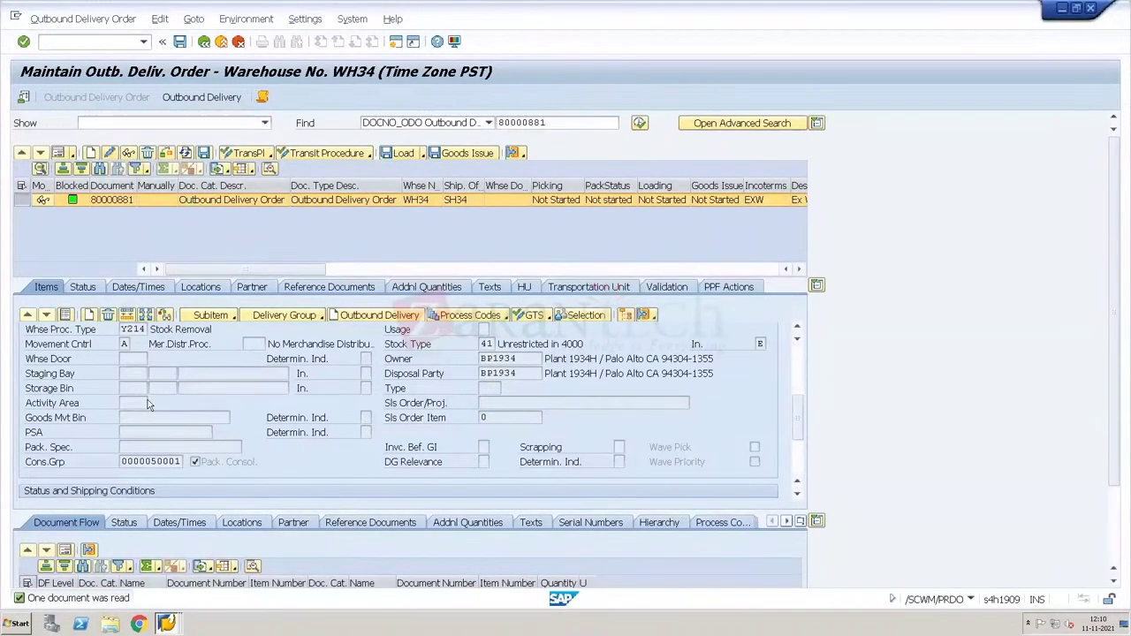
click(136, 331)
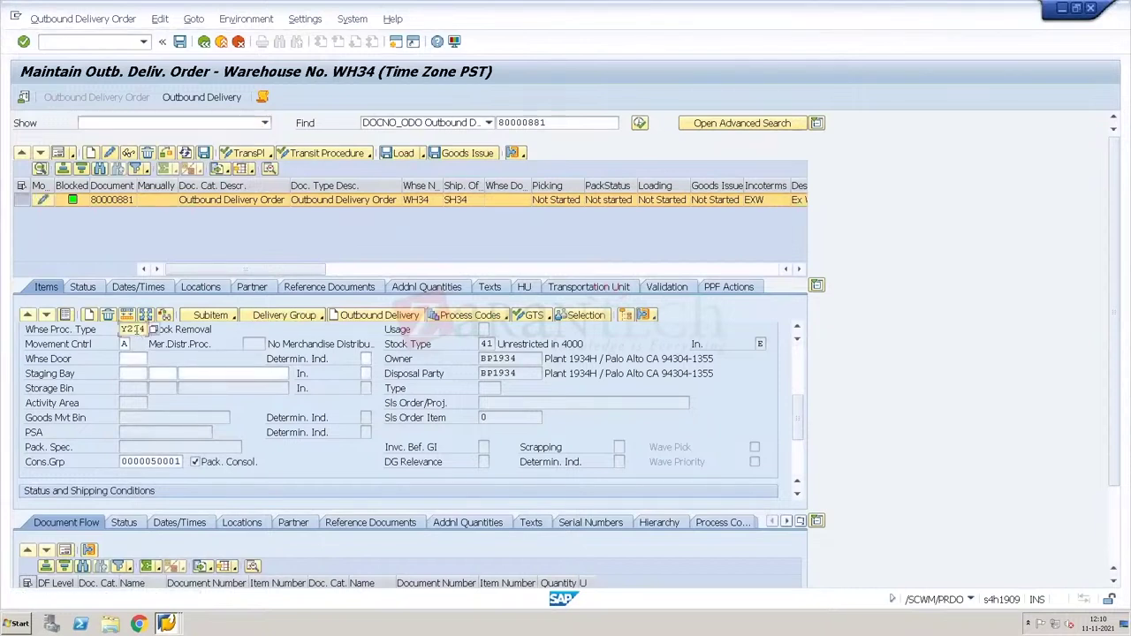
key(BackSpace)
key(BackSpace)
key(BackSpace)
key(BackSpace)
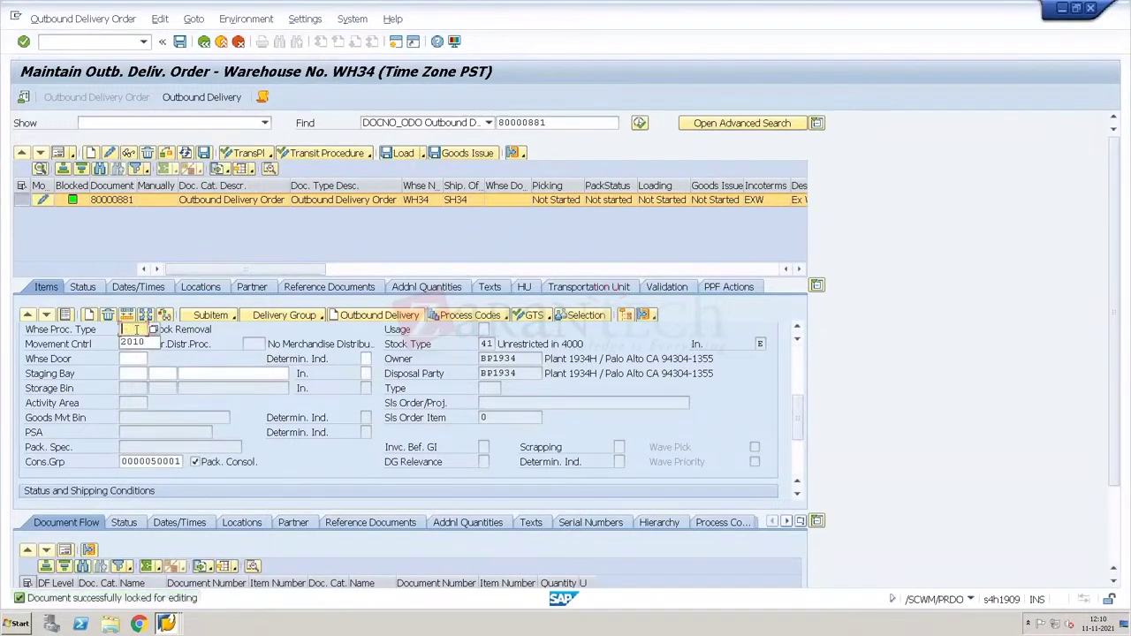
text(20)
key(Down)
key(Return)
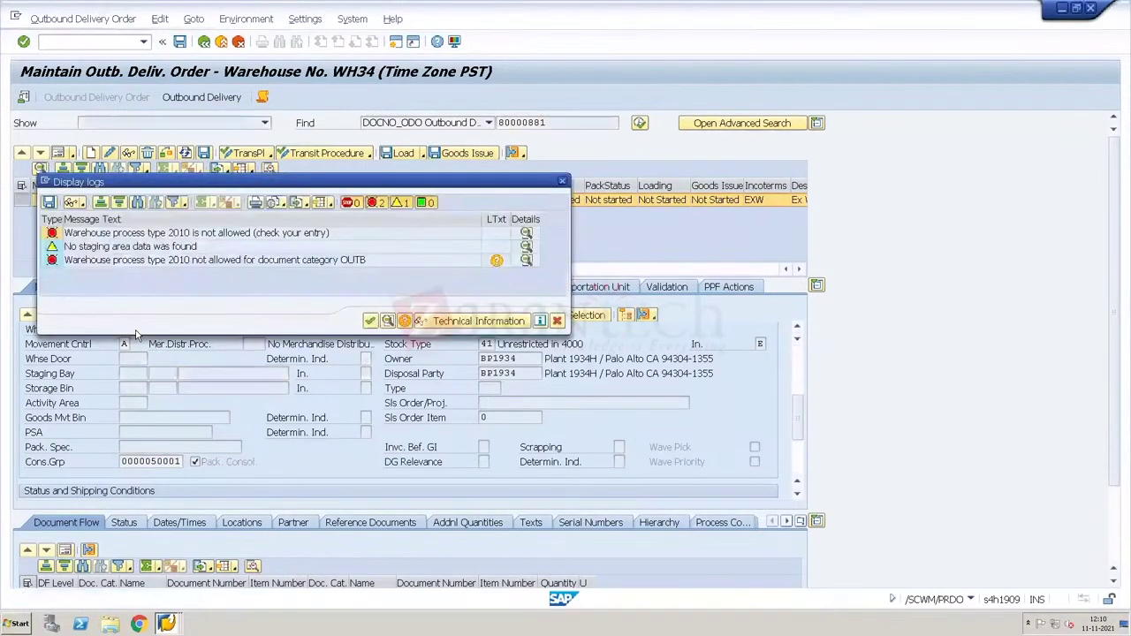
- Leave the process type determination view and reload the outbound delivery order without saving its changes
key(alt+Tab)
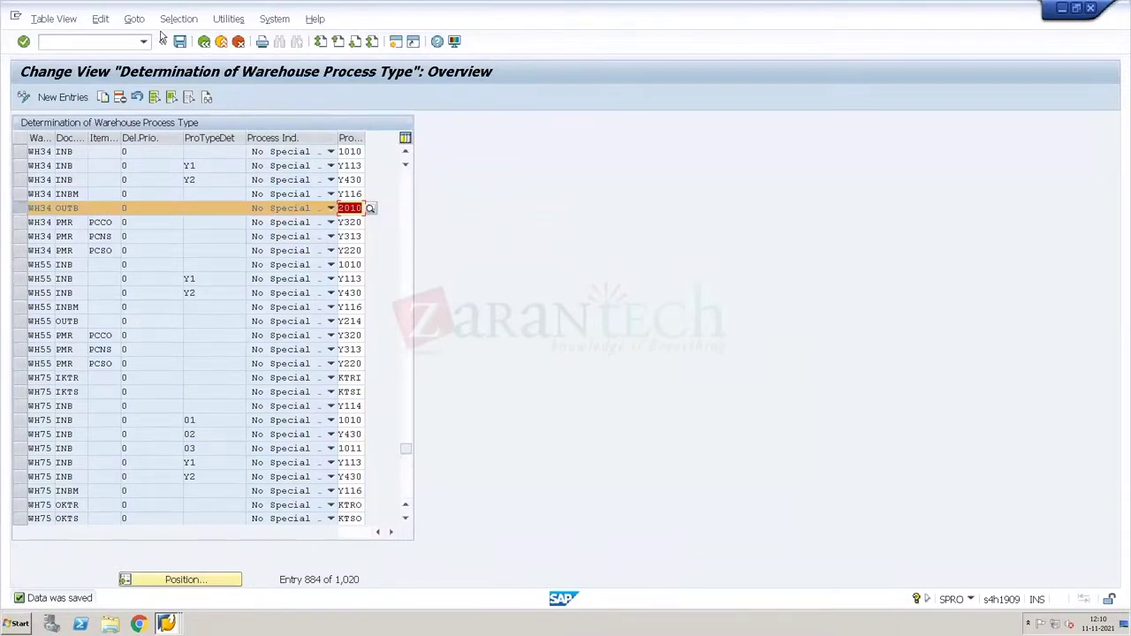
click(204, 43)
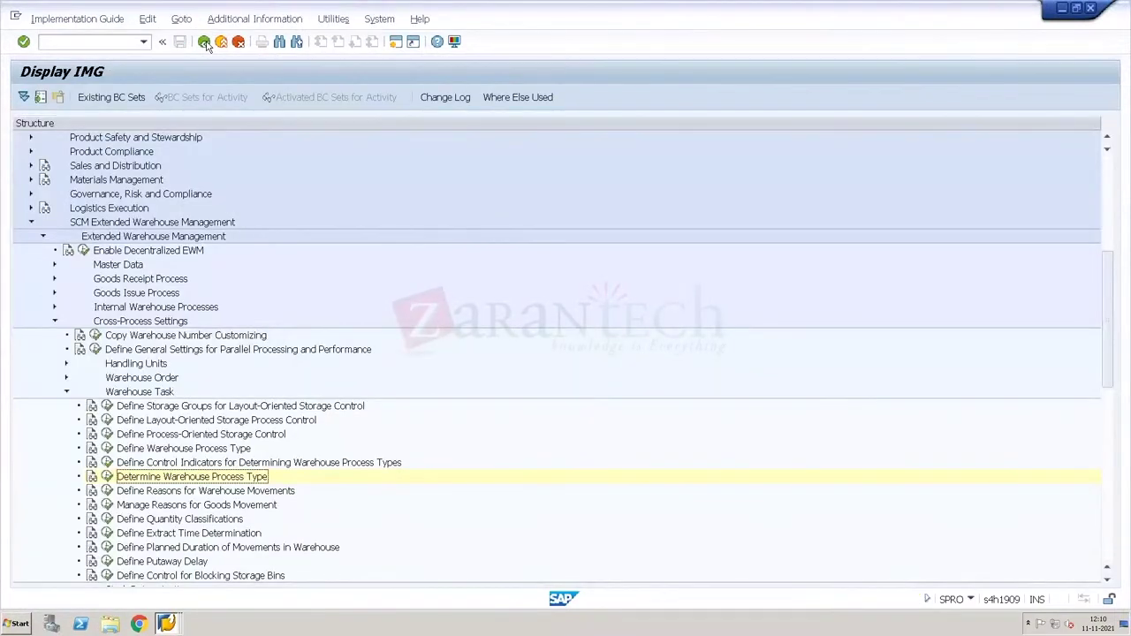
key(alt+Tab)
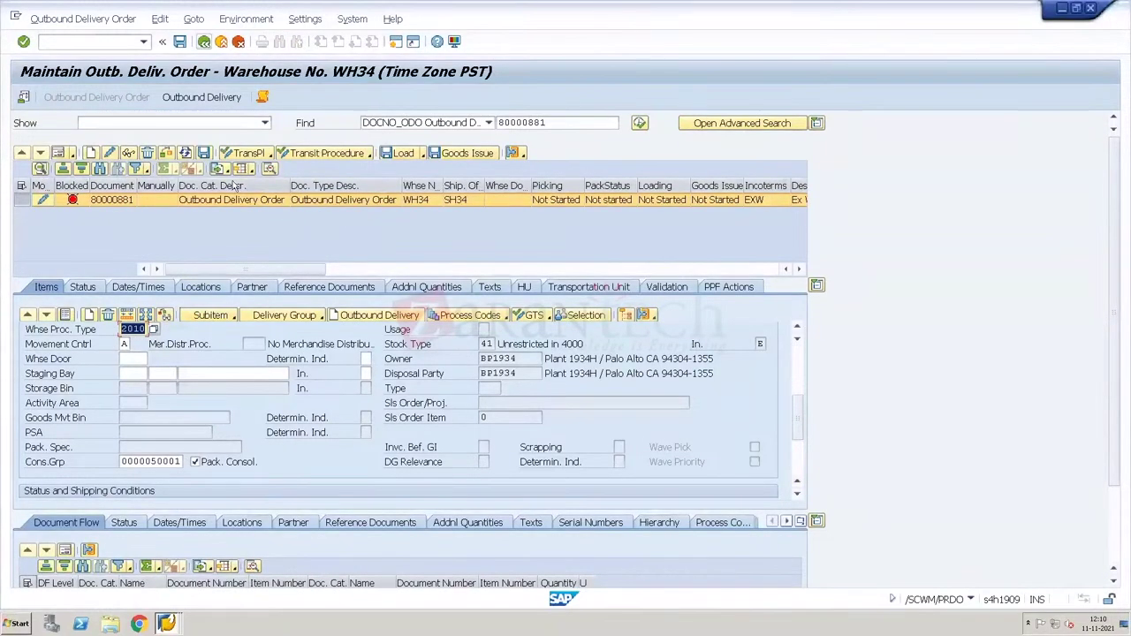
click(640, 123)
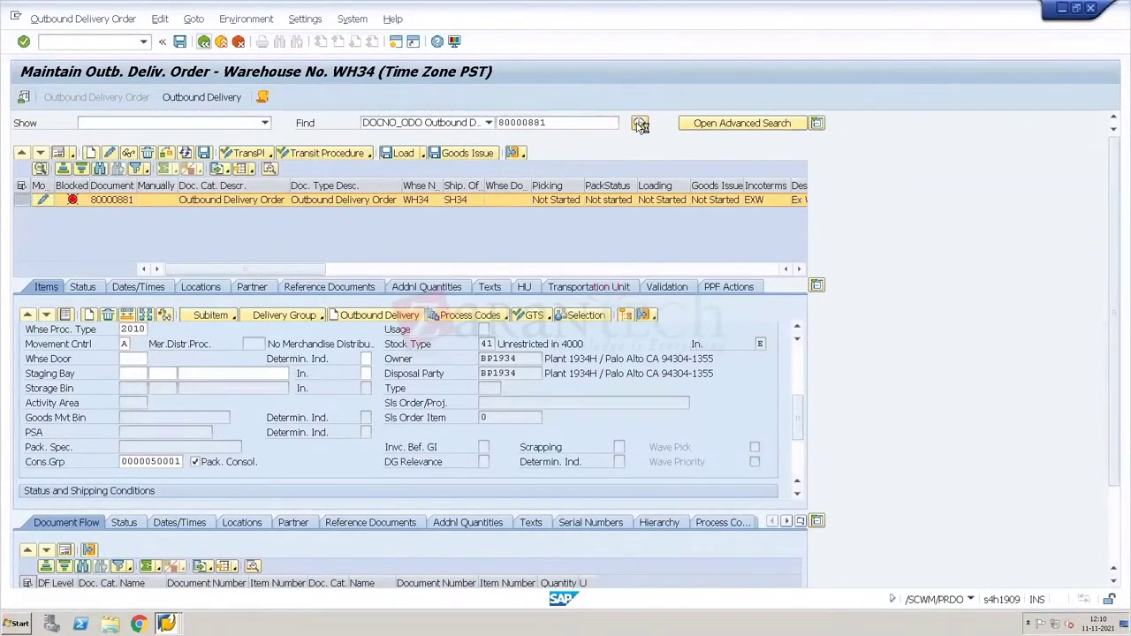
click(349, 275)
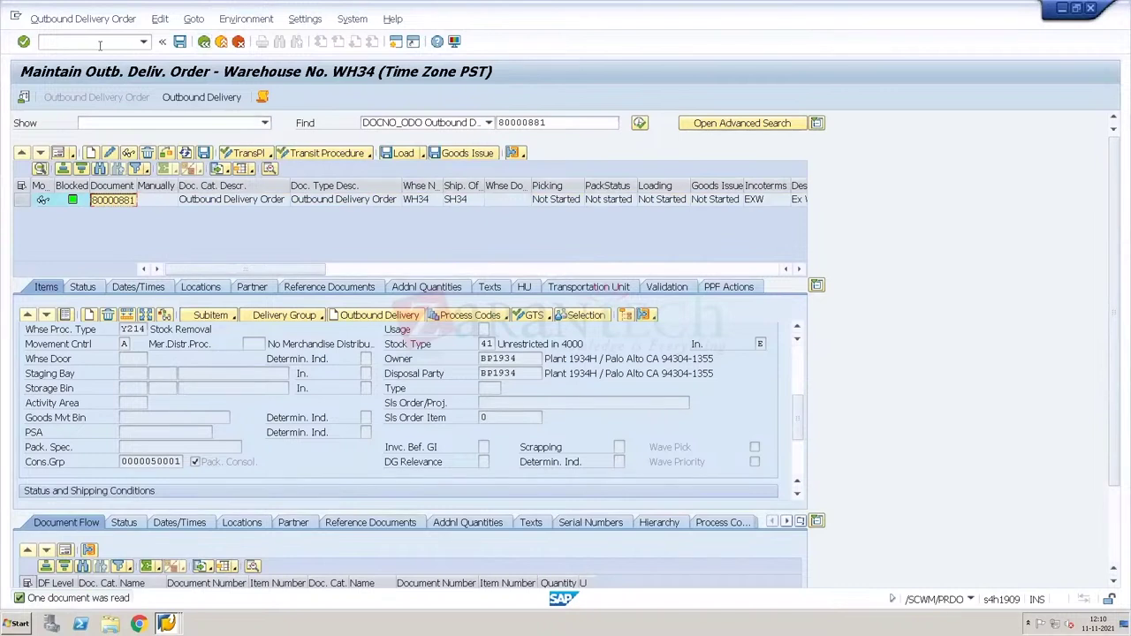
- Start VL02N in a new session and open the outbound delivery for T-F100 for changing
text(/o)
click(801, 361)
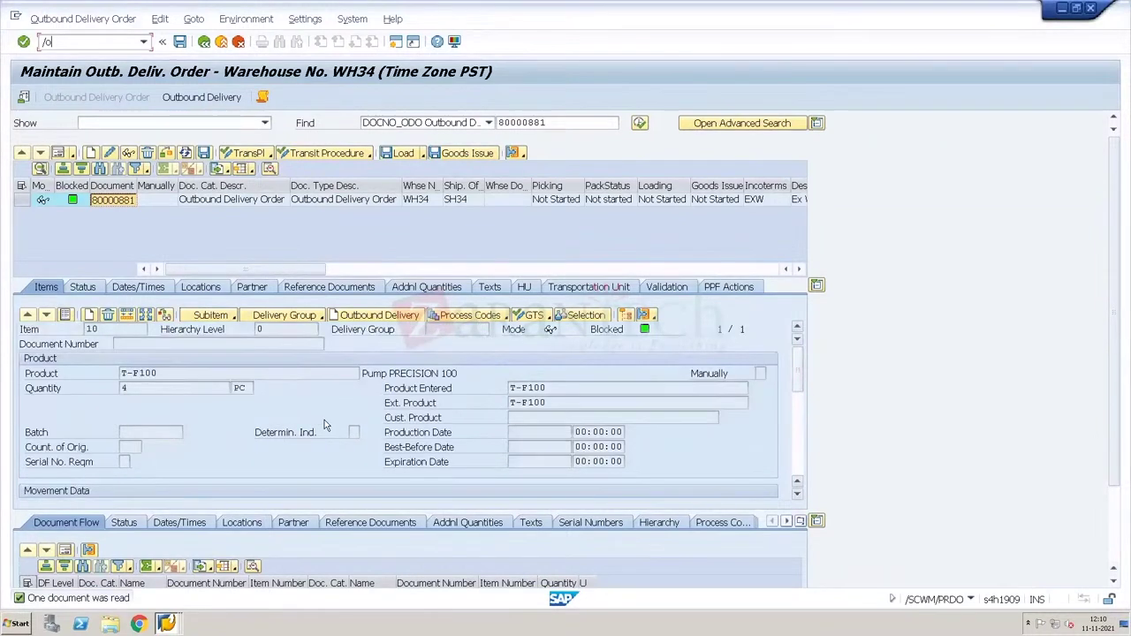
text(vl02n)
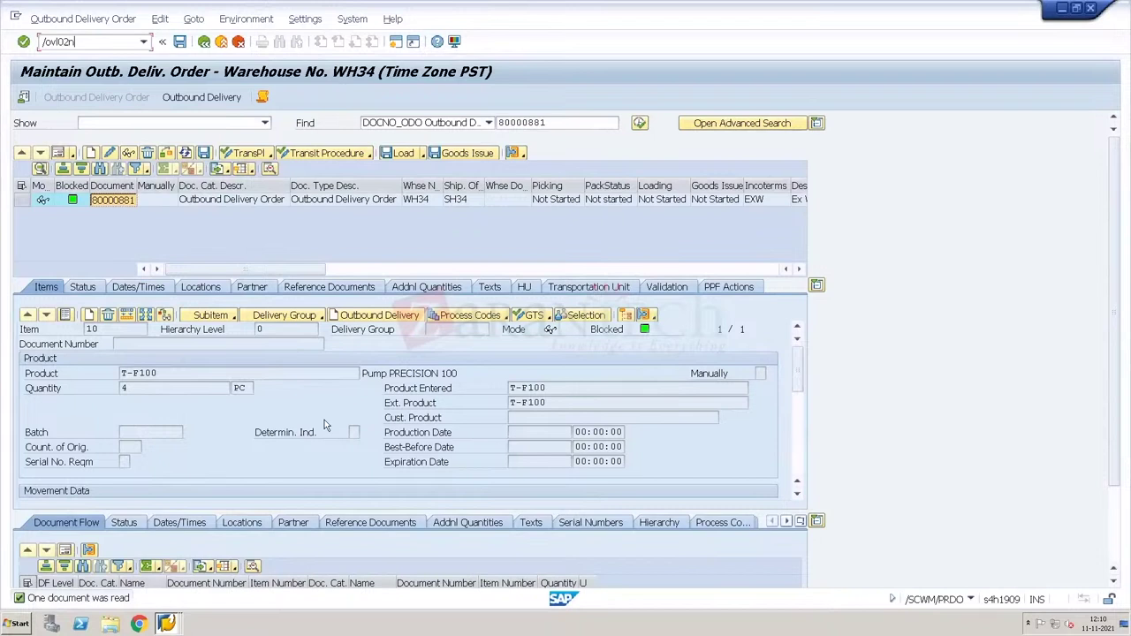
key(Return)
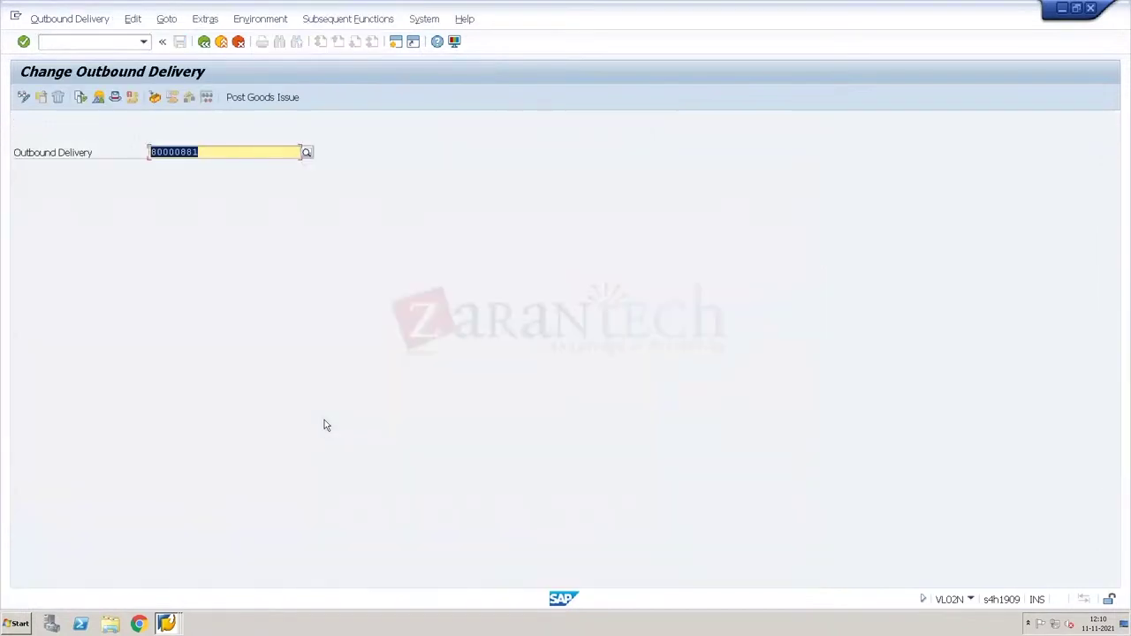
key(Return)
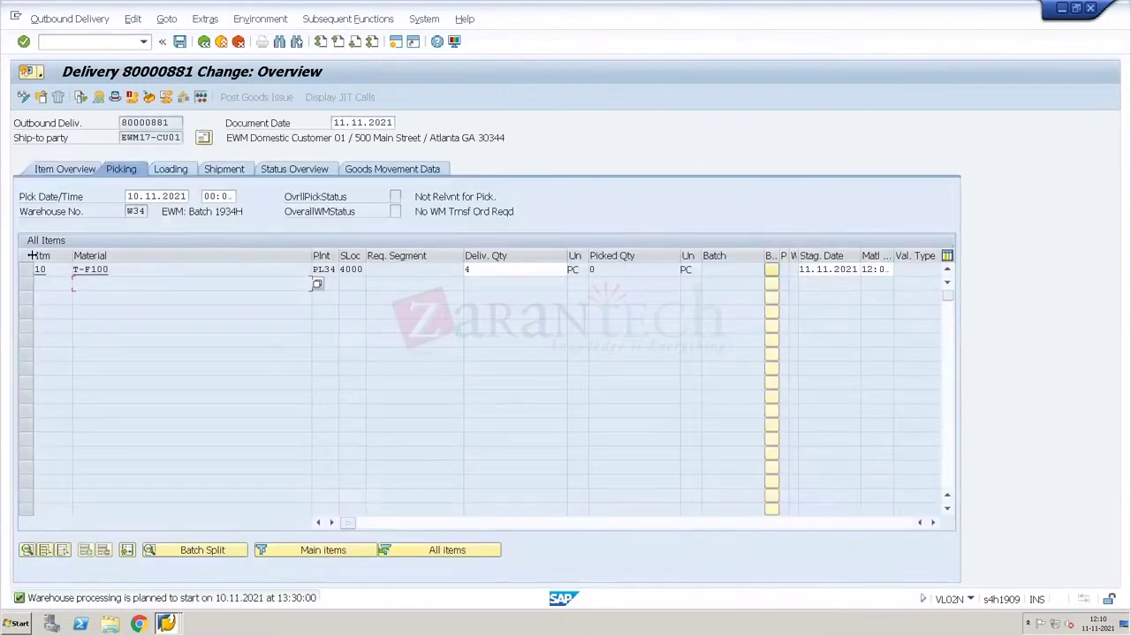
- Set the delivery quantity of item 10, T-F100, to 0 and save the outbound delivery
click(25, 268)
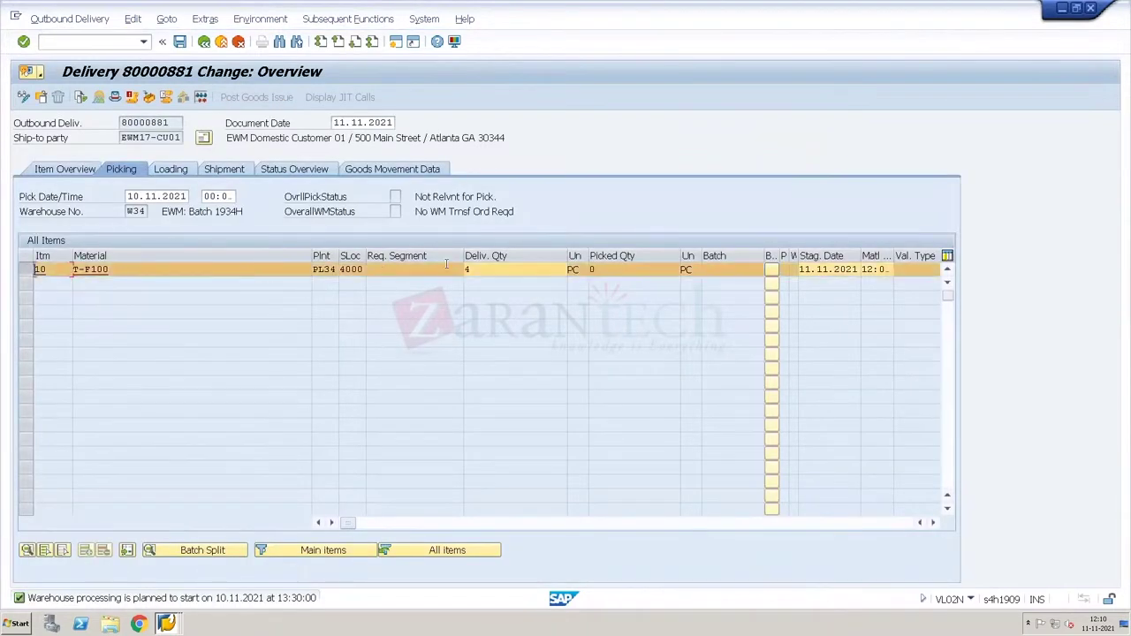
click(494, 269)
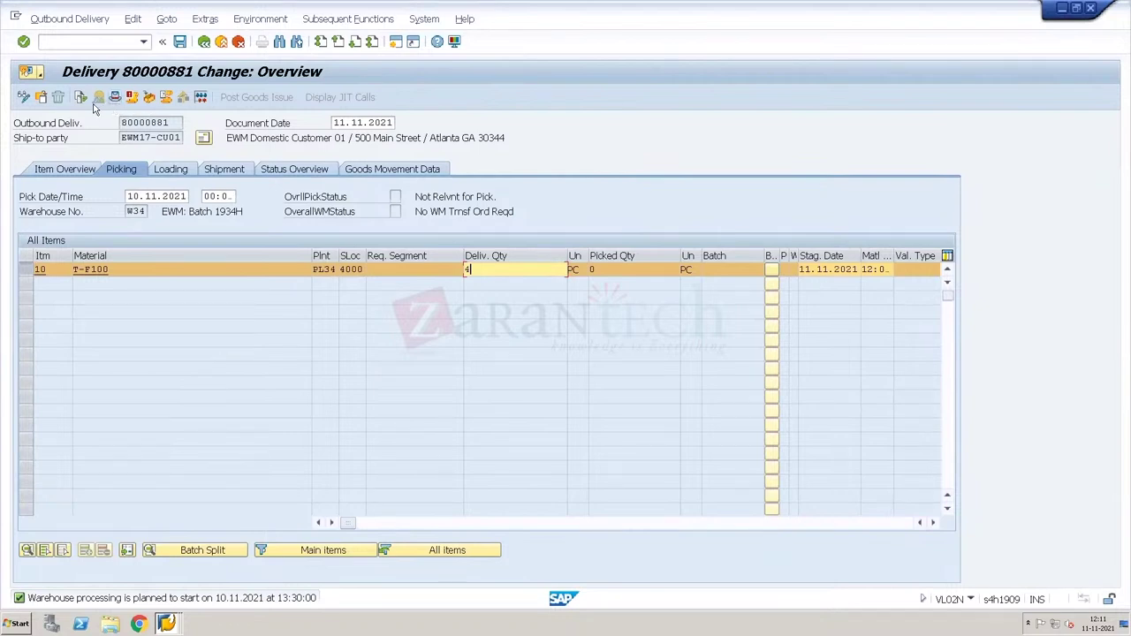
key(BackSpace)
text(0)
key(Return)
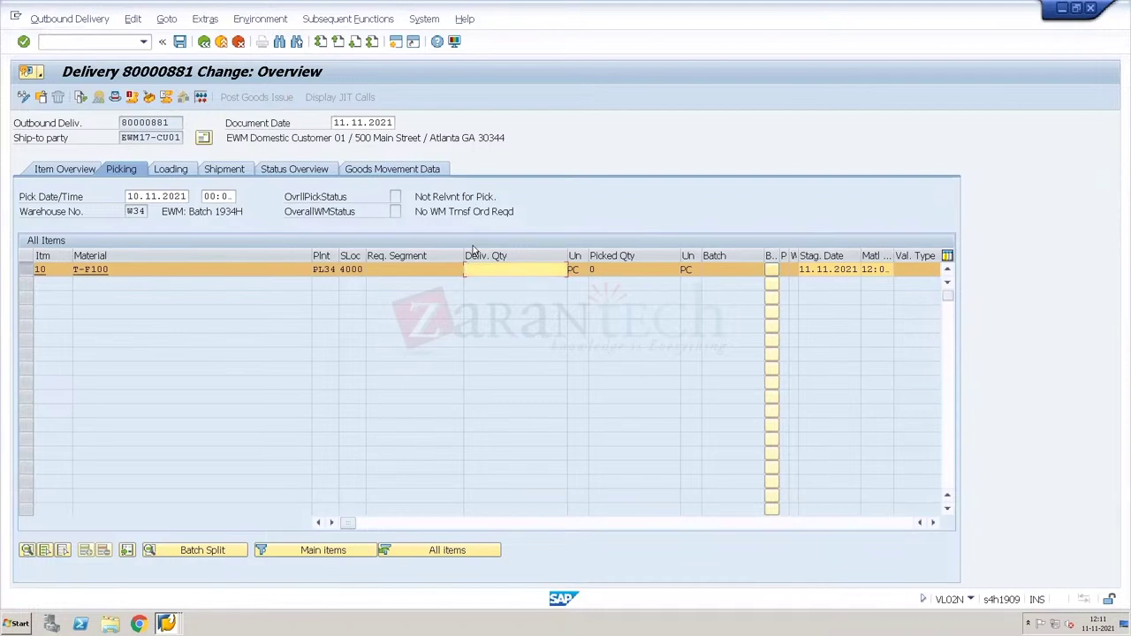
key(Return)
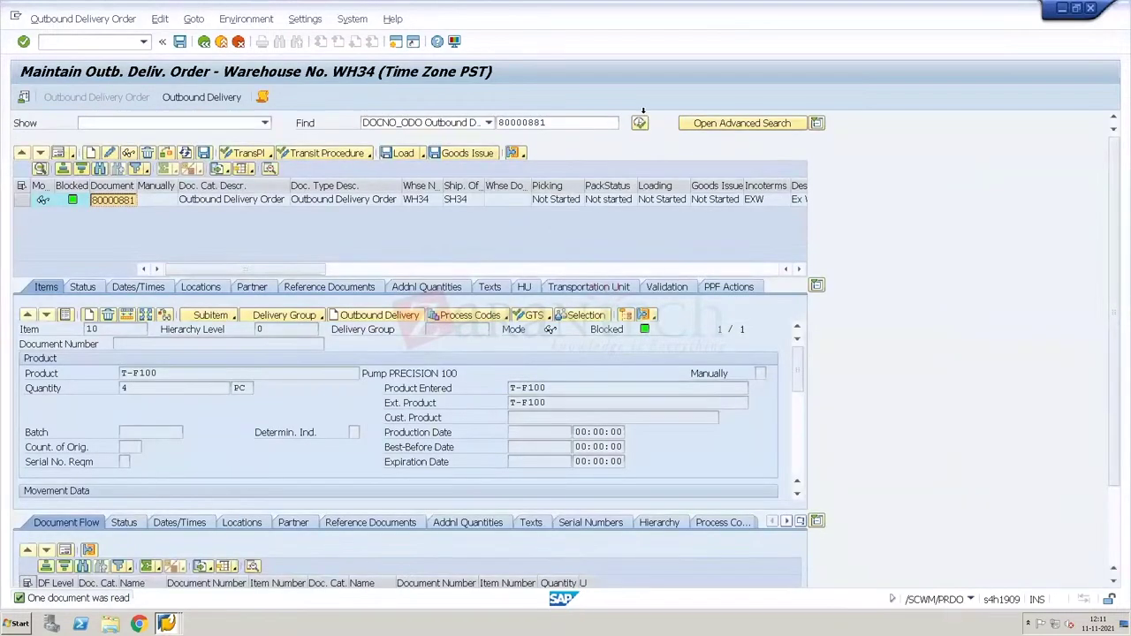
- Reload the outbound delivery order in WH34 and check the quantity of its T-F100 item
click(640, 124)
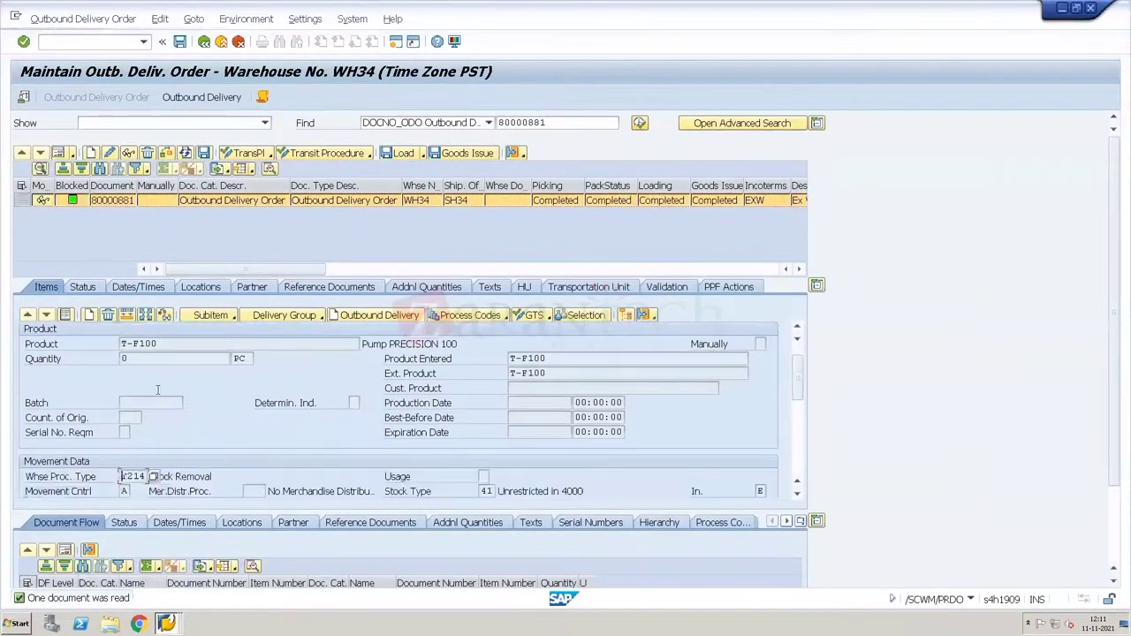
click(152, 358)
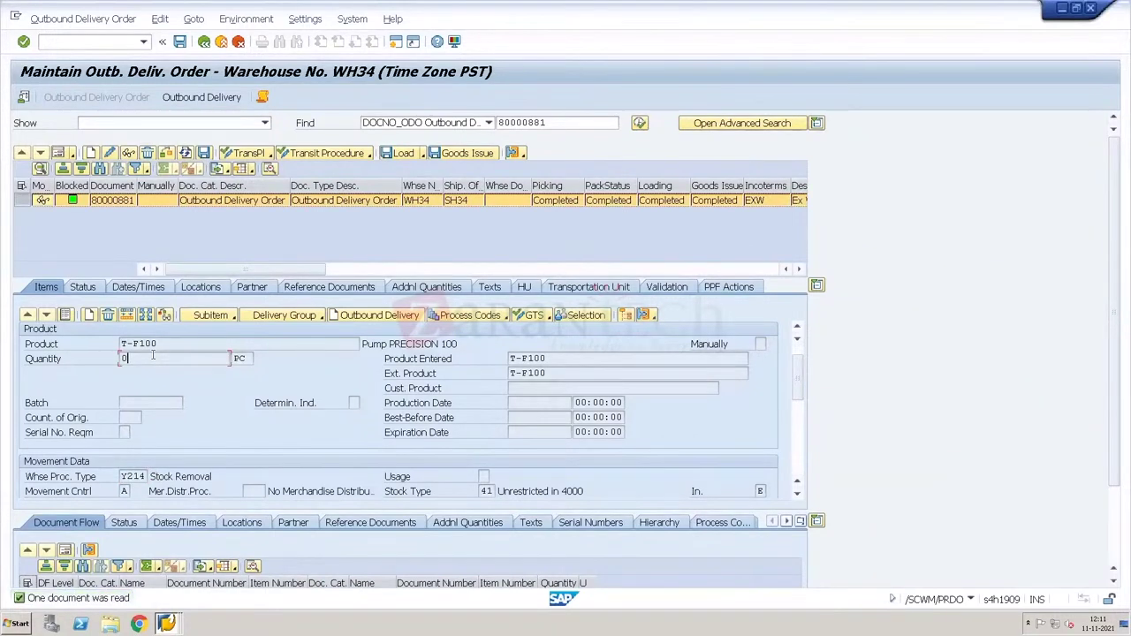
key(alt+Tab)
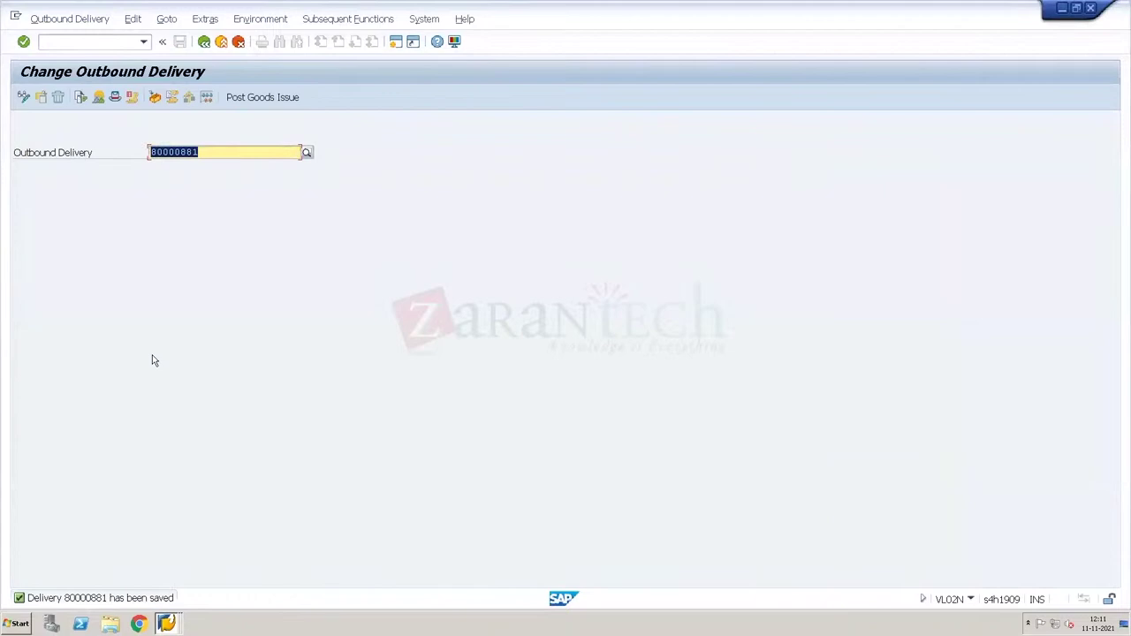
click(68, 42)
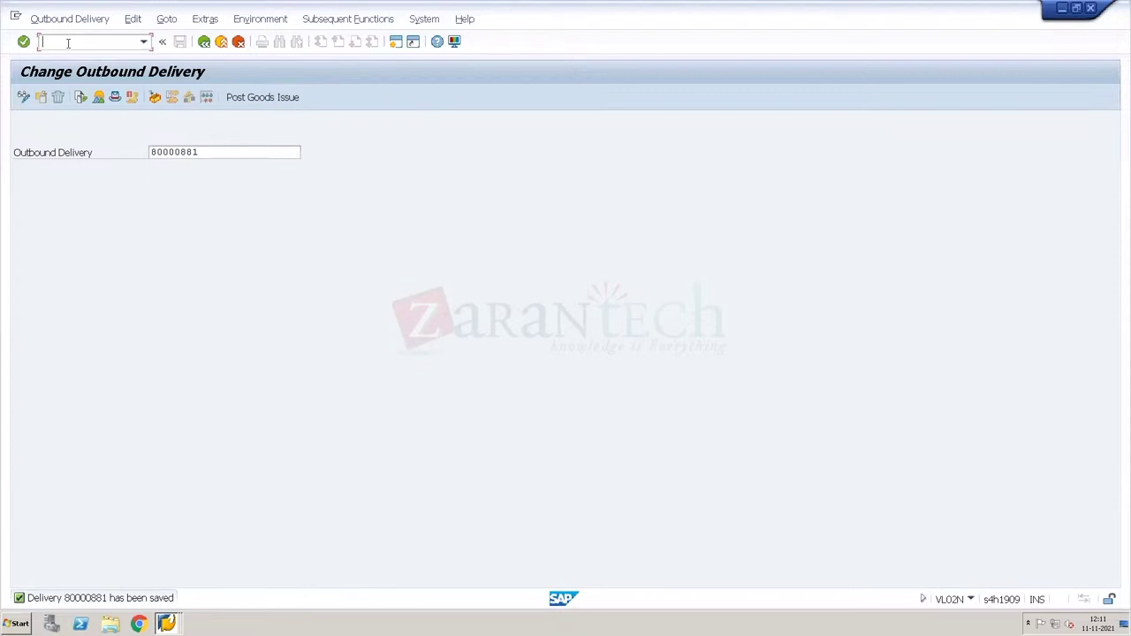
text(/ovl)
key(BackSpace)
key(Return)
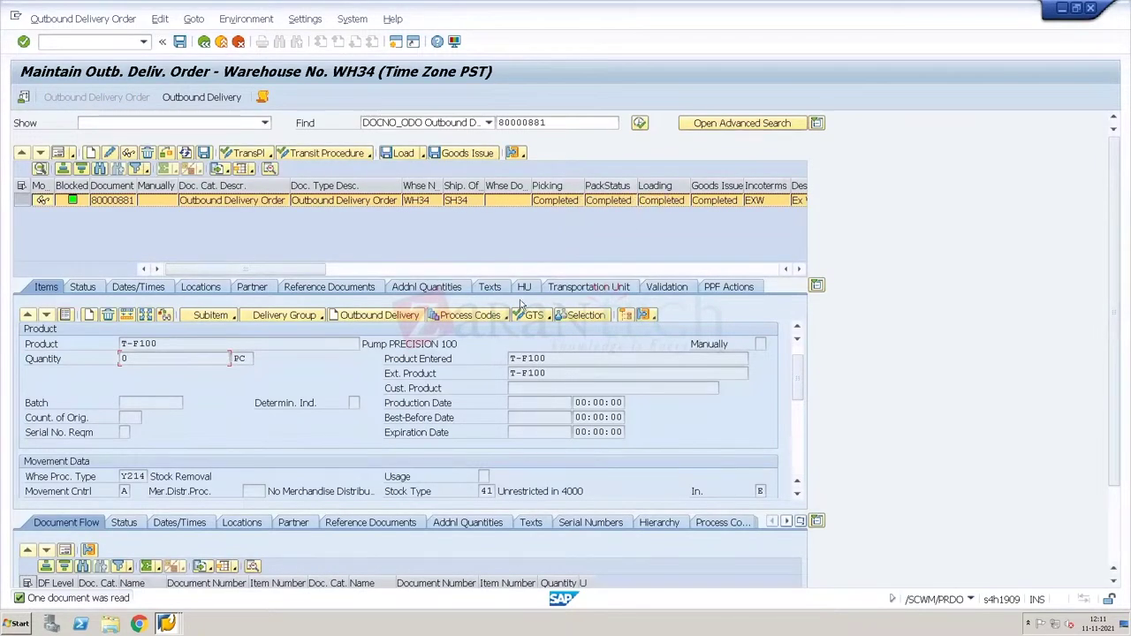
key(F3)
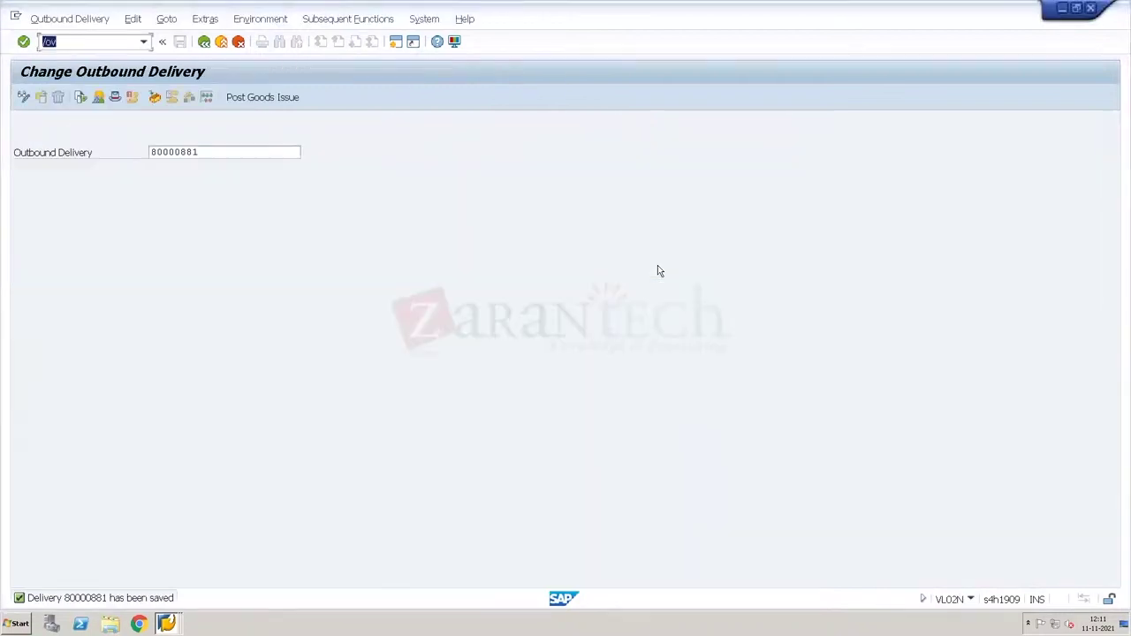
- Start VL01N in a new session and open the creation overview of a new outbound delivery for T-F100
click(72, 42)
key(BackSpace)
key(BackSpace)
key(BackSpace)
text(/ovl31)
key(BackSpace)
key(BackSpace)
text(03n)
key(Return)
key(Return)
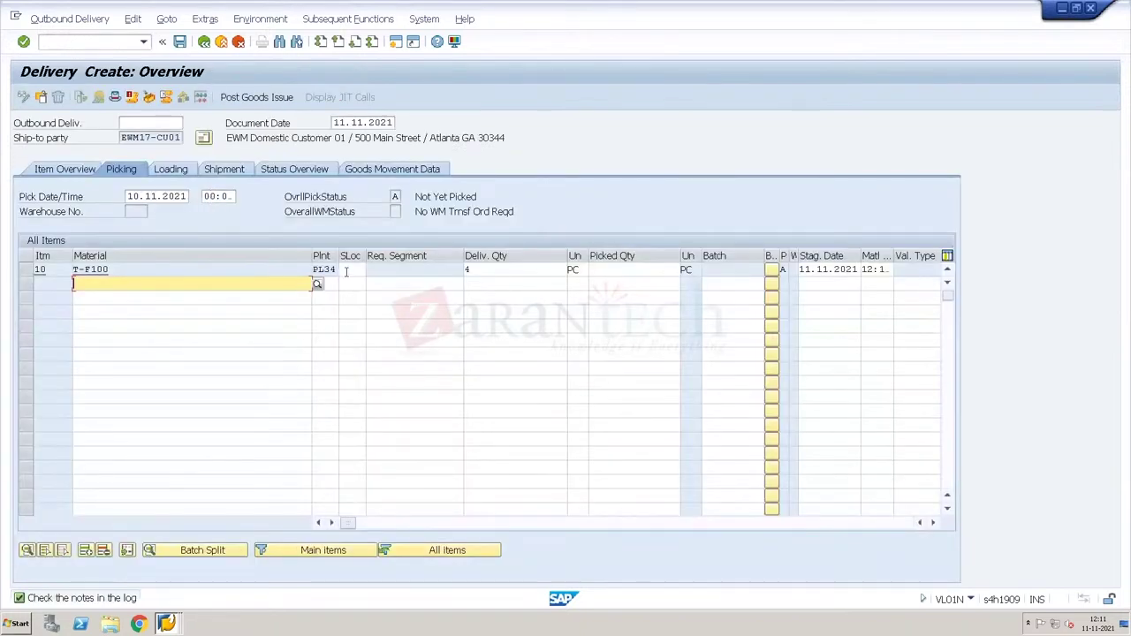
- Set the storage location of item 10, T-F100, to 4000 and save the new outbound delivery
click(346, 270)
click(347, 281)
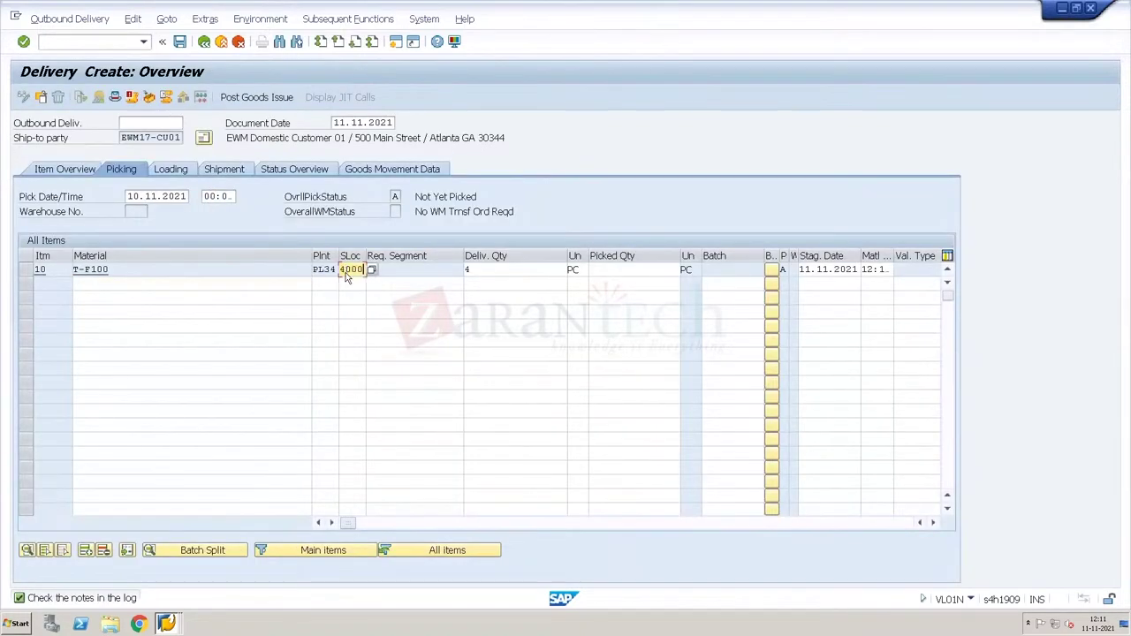
key(Return)
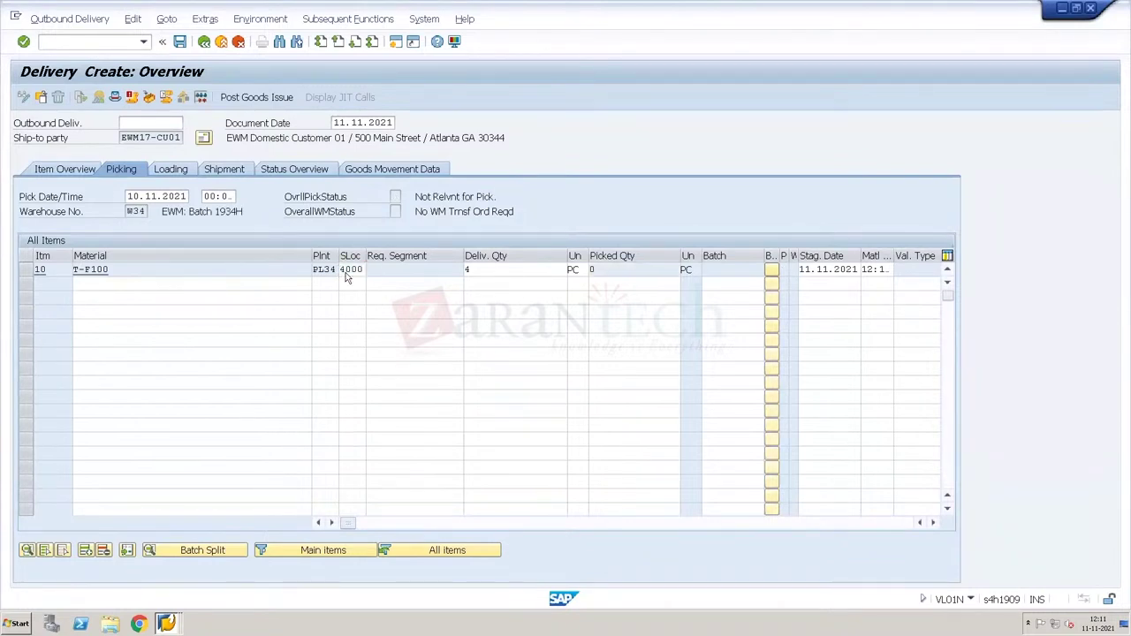
key(ctrl+s)
- Return to the WH34 outbound delivery order maintenance and load the order of the newly created delivery
key(alt+Tab)
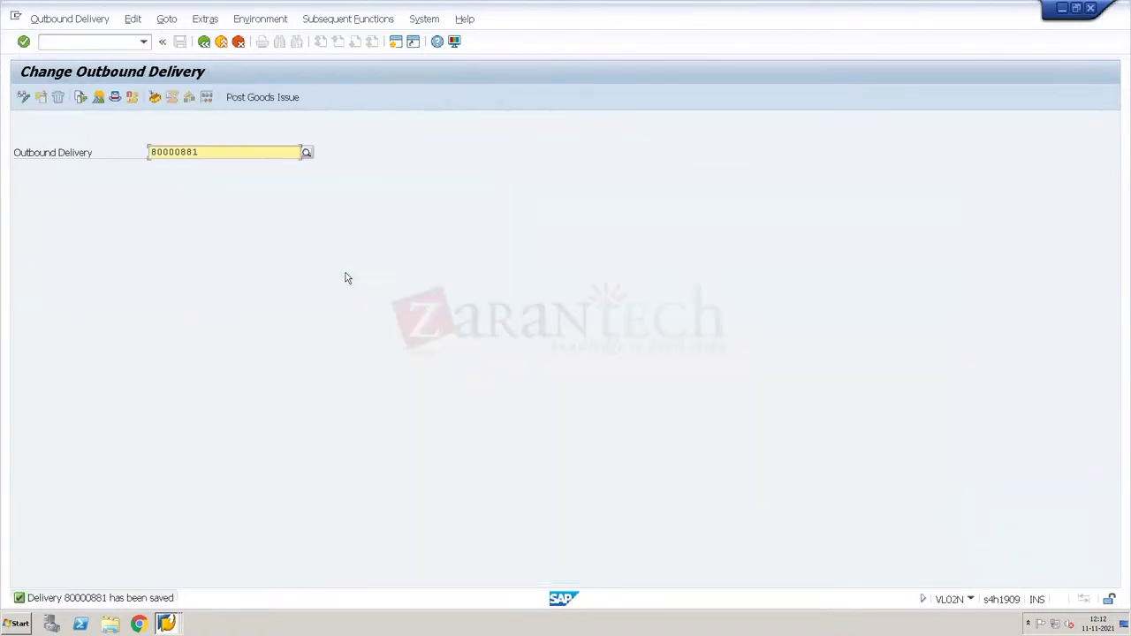
key(alt+Tab)
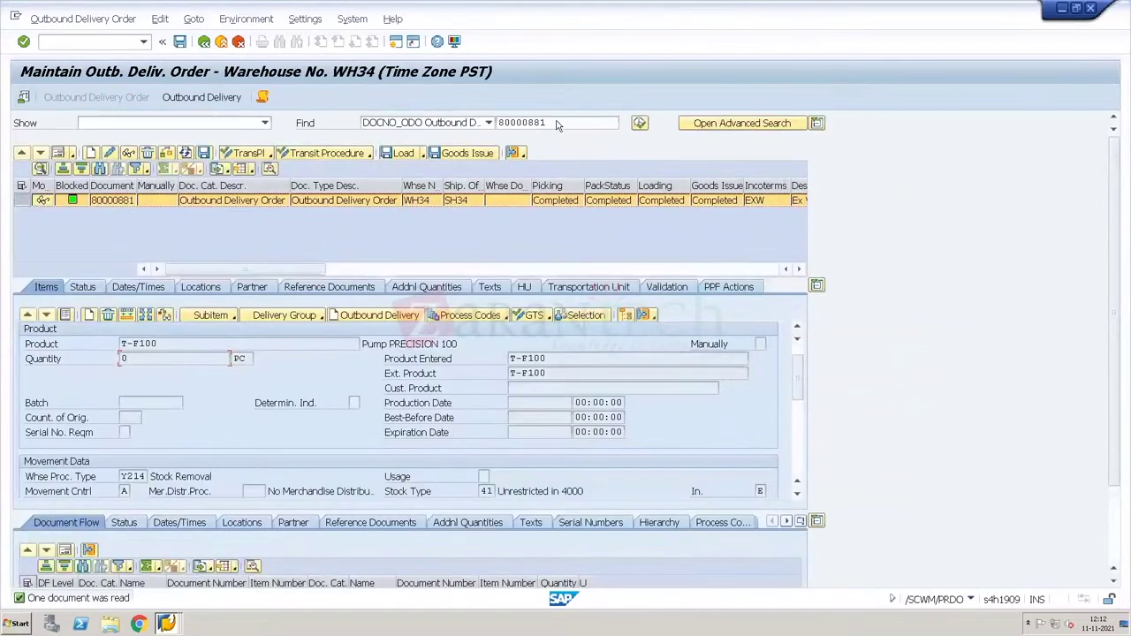
click(558, 121)
key(BackSpace)
text(2)
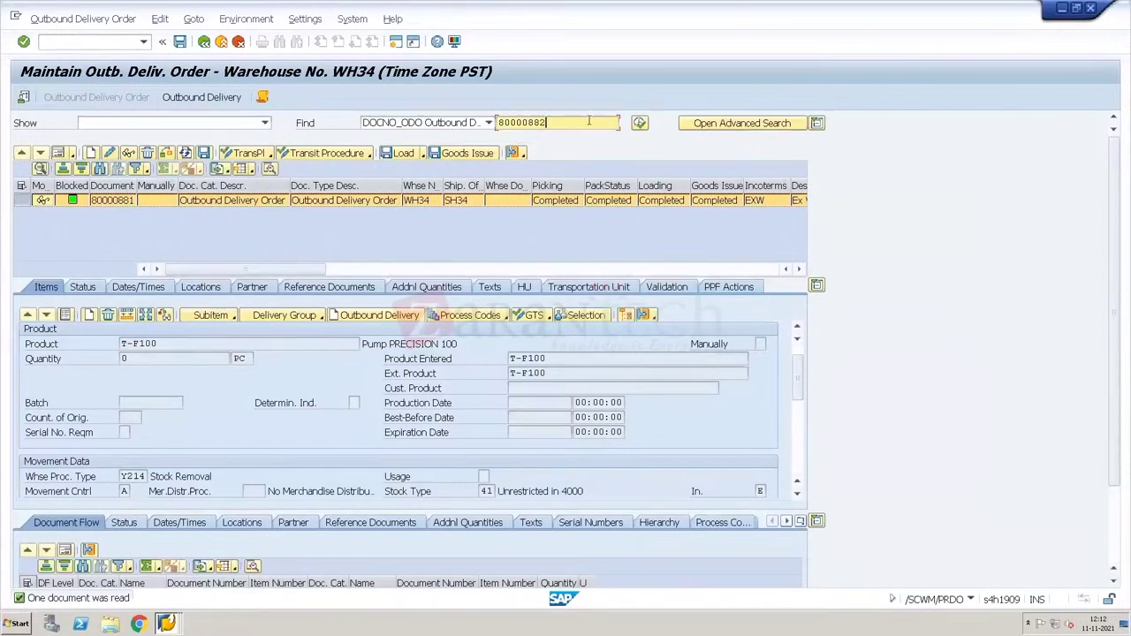
click(639, 123)
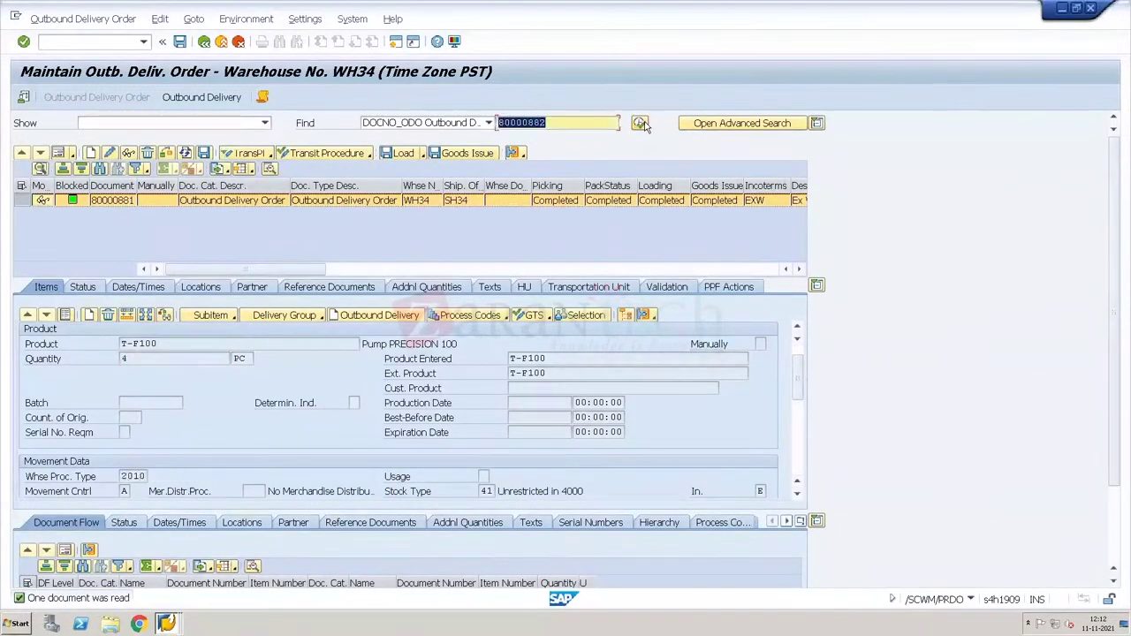
- Check the warehouse process type and the staging bay of the new delivery order item
click(796, 457)
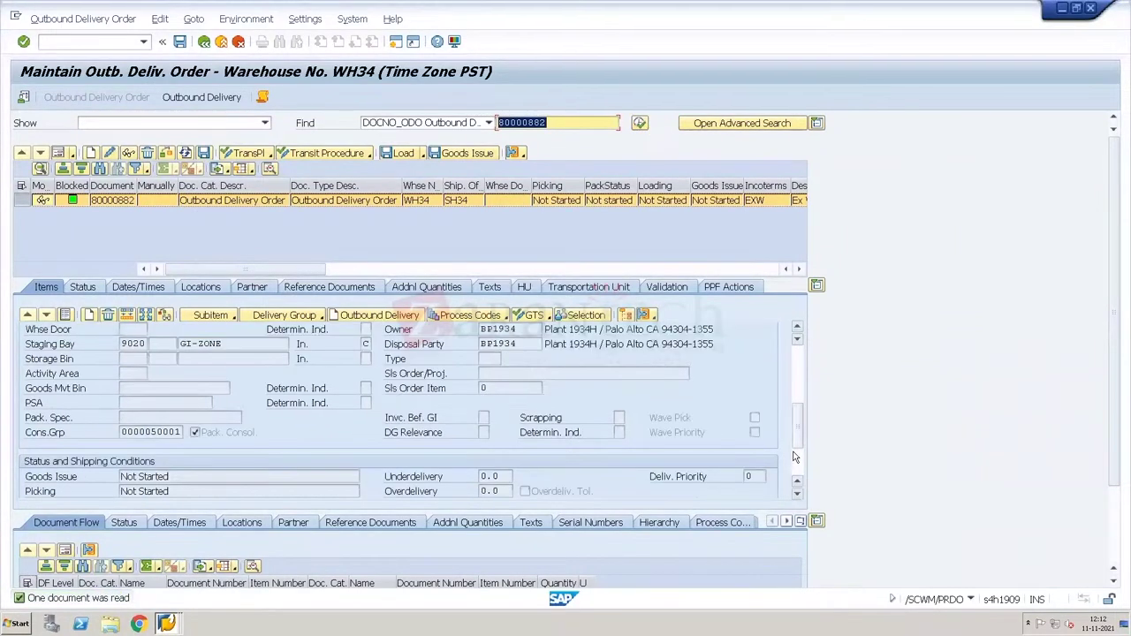
click(235, 347)
drag(222, 344, 198, 345)
click(797, 329)
click(798, 330)
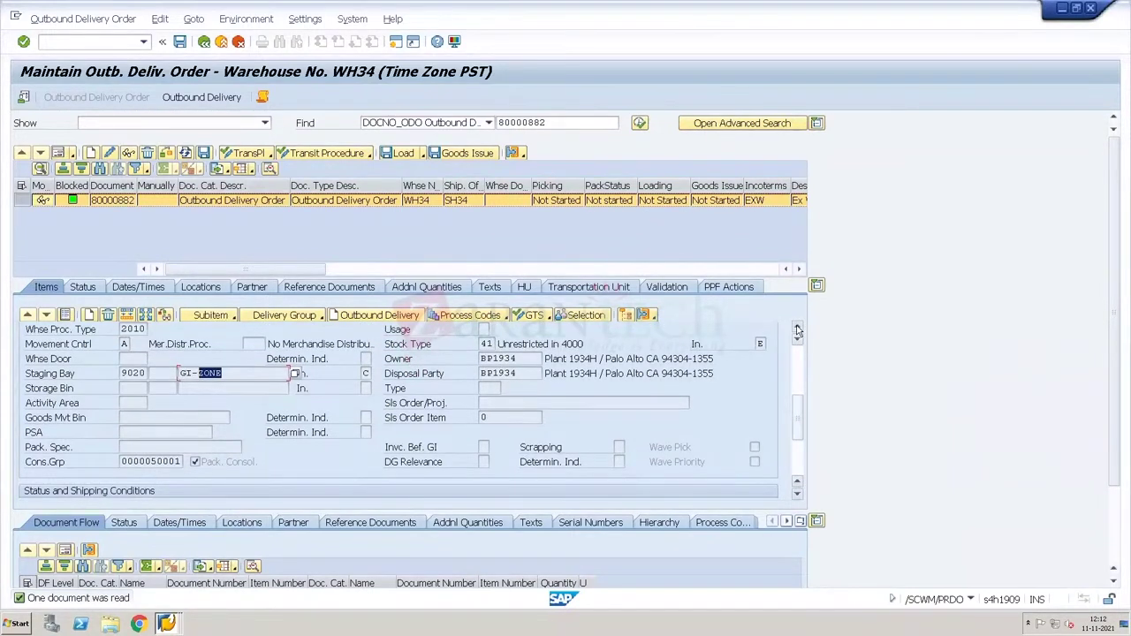
- Go to the follow-on warehouse task function, try to create a stock removal task for the T-F100 item, and close the log
click(74, 21)
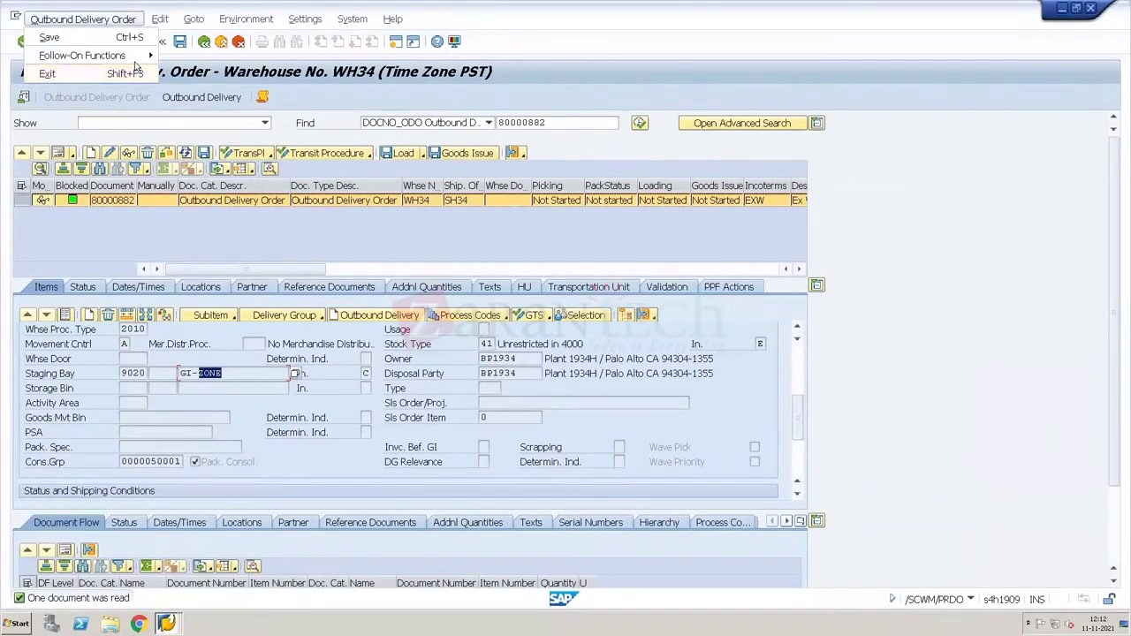
mouse_move(132, 56)
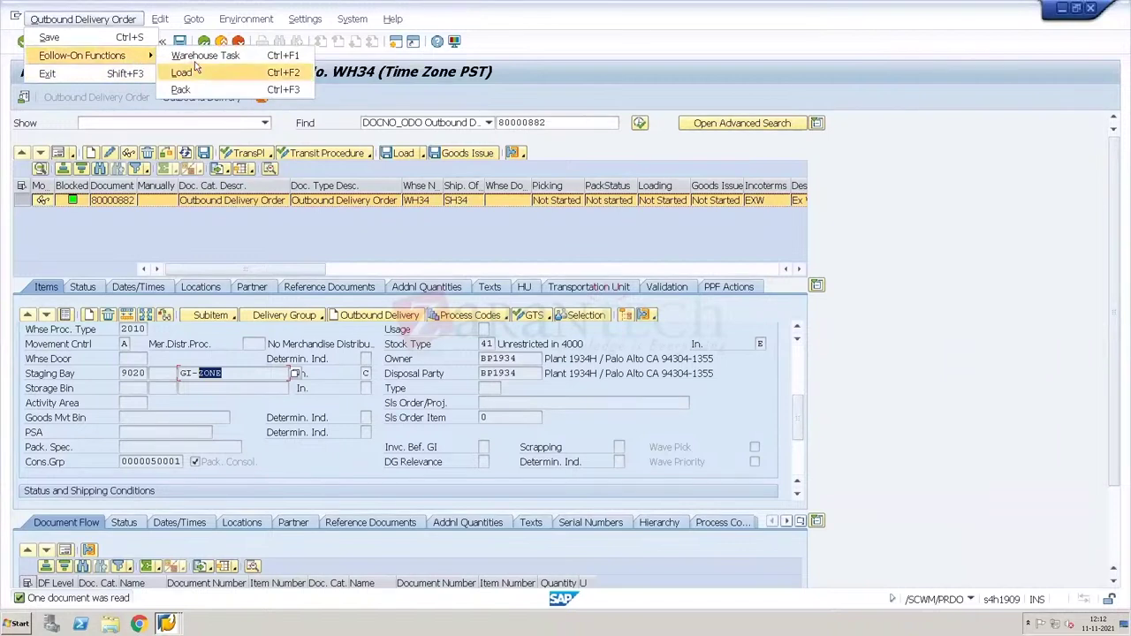
click(206, 57)
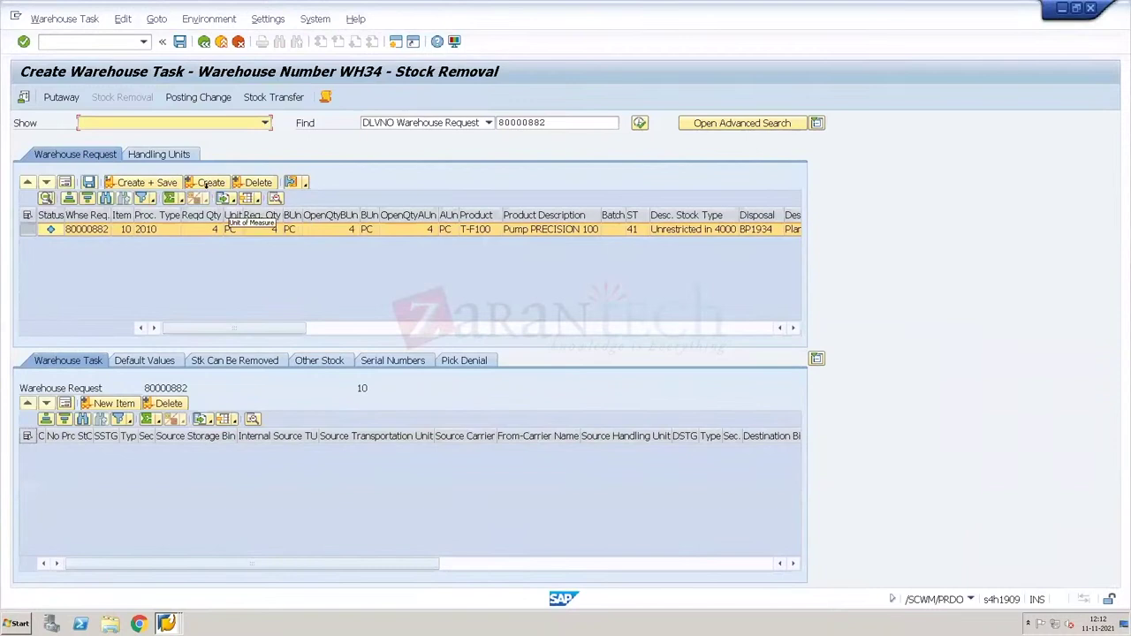
click(209, 183)
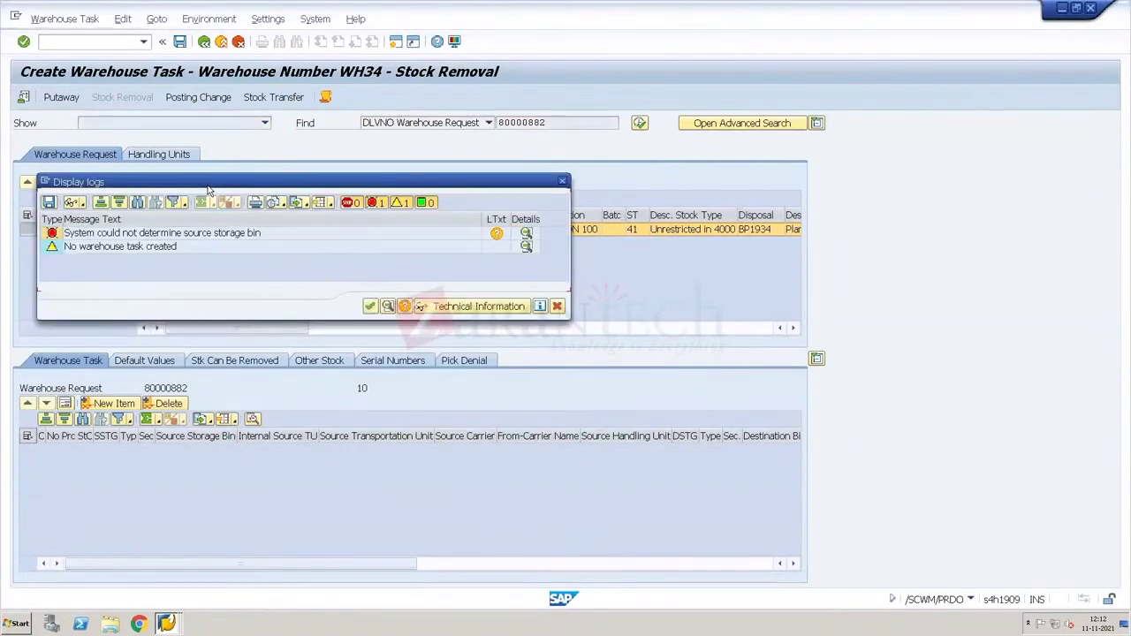
click(556, 306)
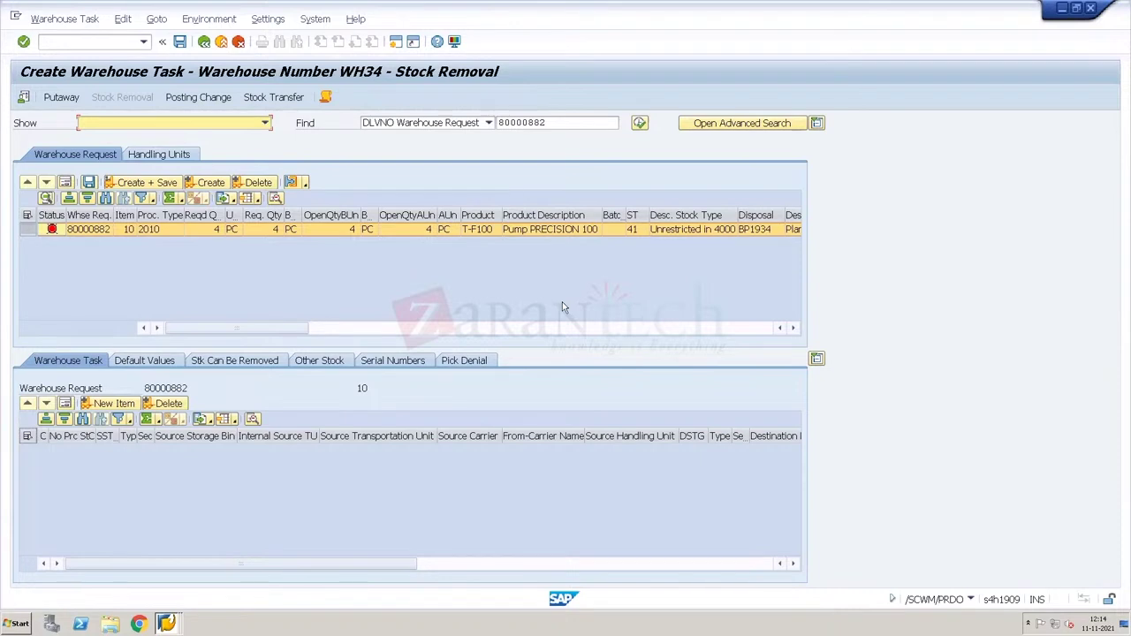
- Switch to the 1934H Warehouse Datasheet in Excel and copy the four entries under Putaway Bin Determination on the Unit 4 sheet
key(ctrl+alt+Break)
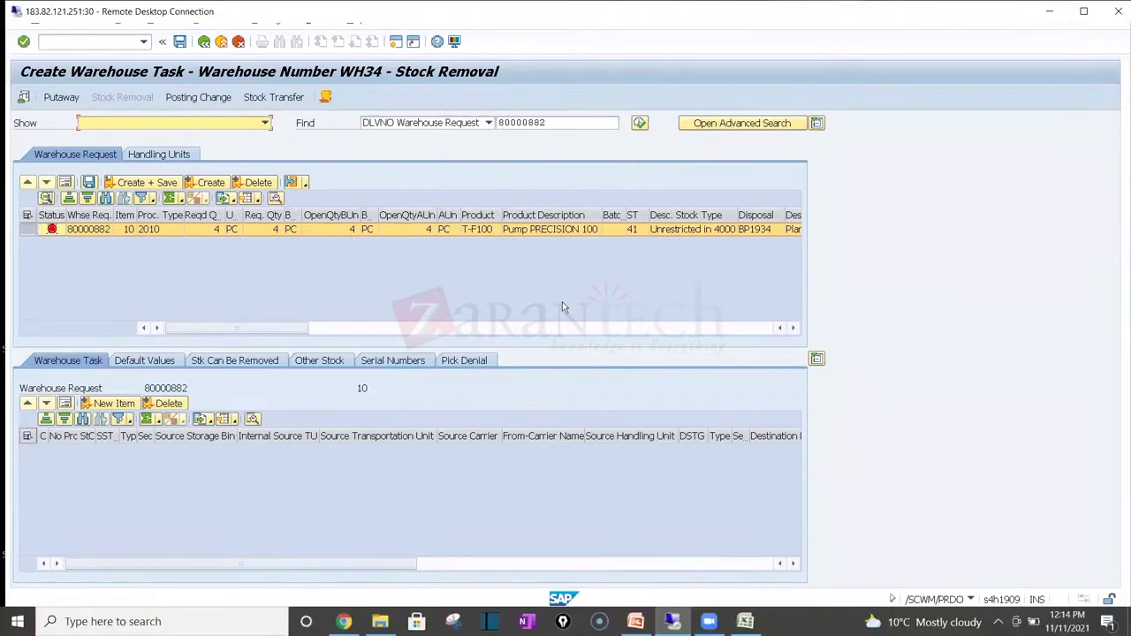
key(alt+Tab)
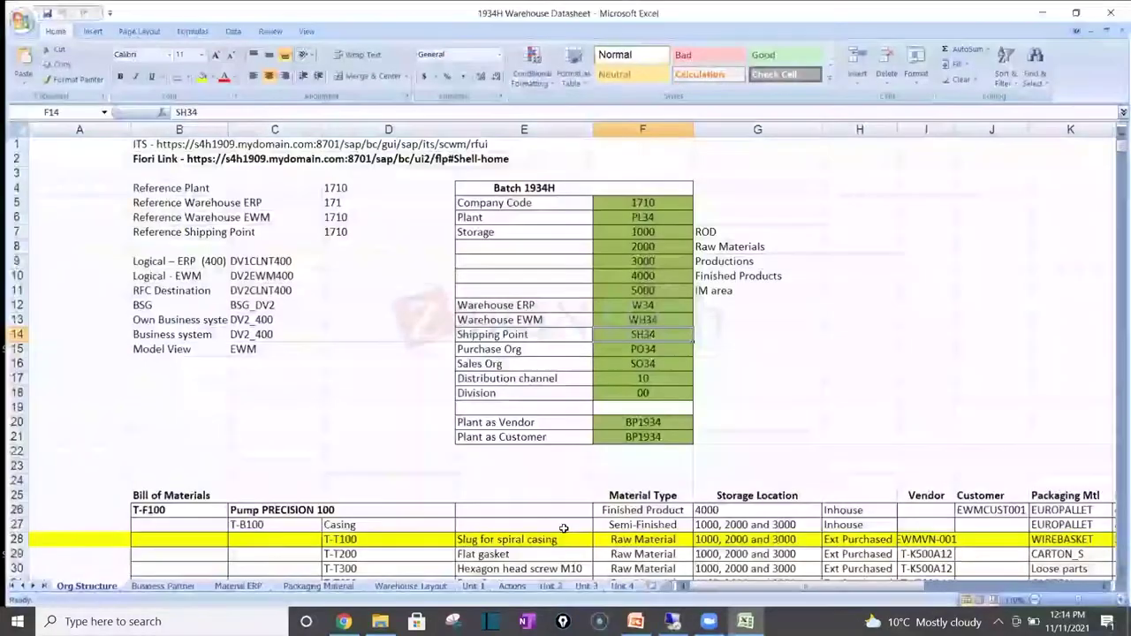
click(620, 585)
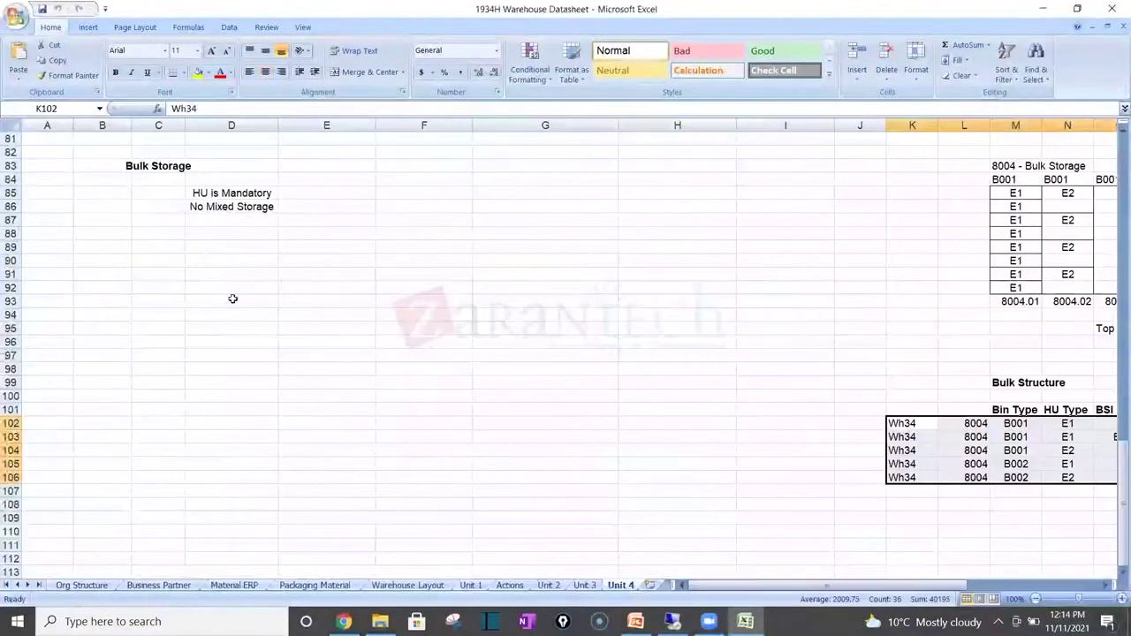
click(327, 239)
key(Up)
key(Up)
key(Up)
key(Up)
key(Up)
key(Up)
key(Up)
key(Up)
key(Up)
key(Up)
key(Up)
key(Up)
key(Up)
key(Up)
key(Up)
key(Up)
key(Up)
key(Up)
key(Up)
key(Up)
key(Up)
key(Up)
key(Up)
key(Up)
key(Up)
key(Up)
key(Up)
key(Up)
key(Up)
key(Up)
key(Up)
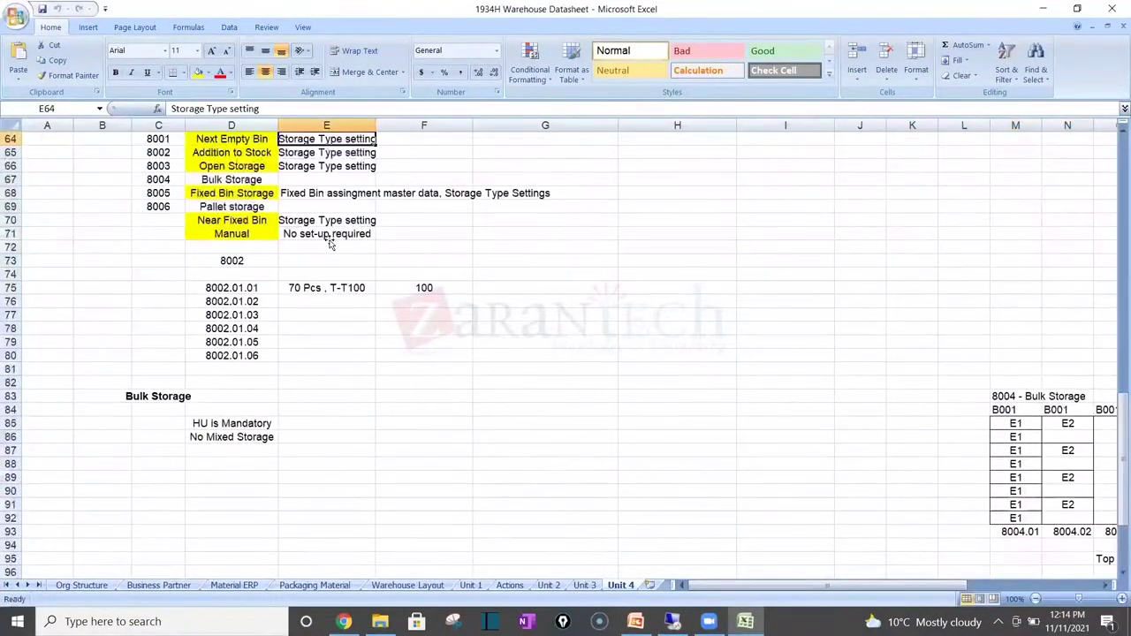
key(Up)
key(Up)
key(Up)
key(Up)
key(Up)
key(Up)
key(Up)
key(Up)
key(Up)
key(Up)
key(Up)
key(Up)
key(Up)
key(Up)
key(Up)
key(Up)
key(Up)
key(Up)
key(Up)
key(Up)
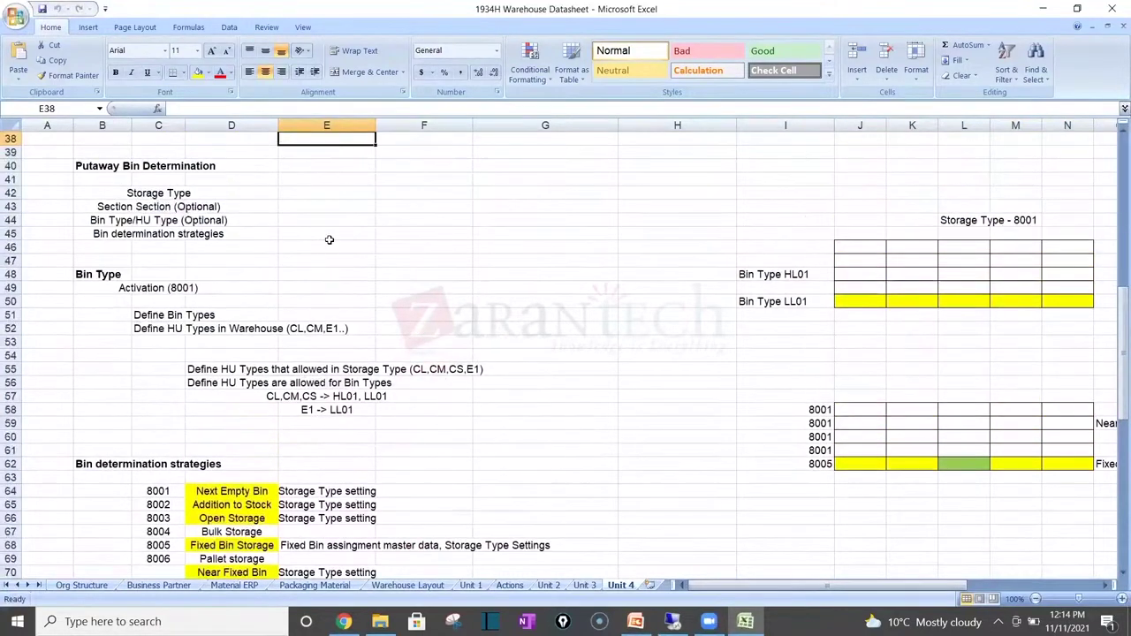
drag(128, 261, 219, 295)
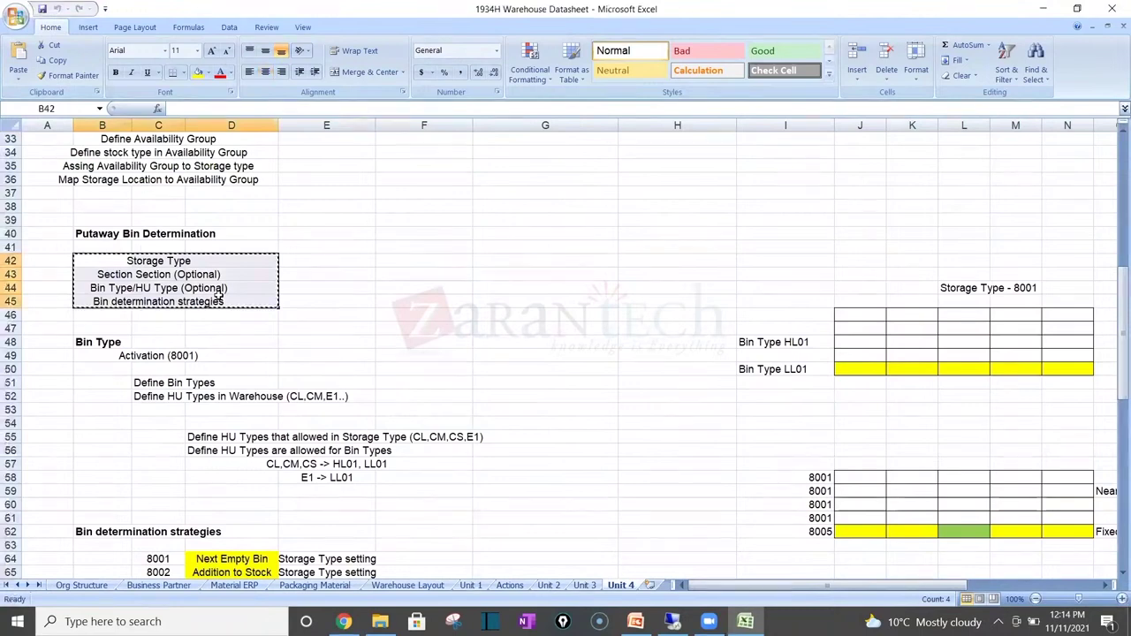
key(ctrl+c)
- Add a new sheet named Unit 5 and paste the copied bin determination entries starting at cell C4
click(649, 587)
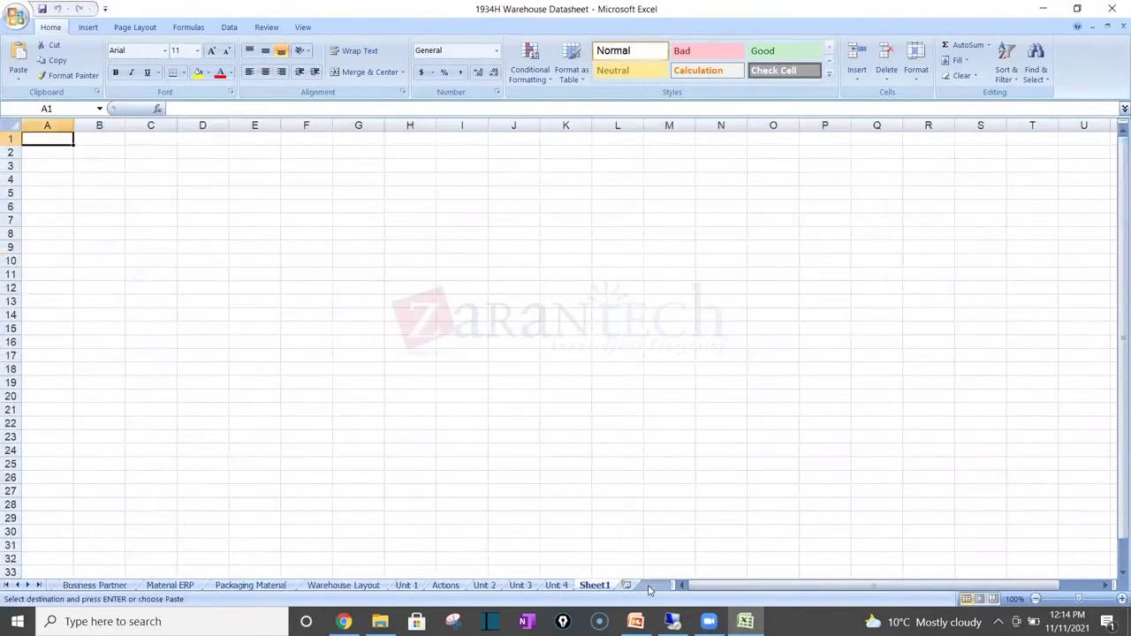
double_click(594, 585)
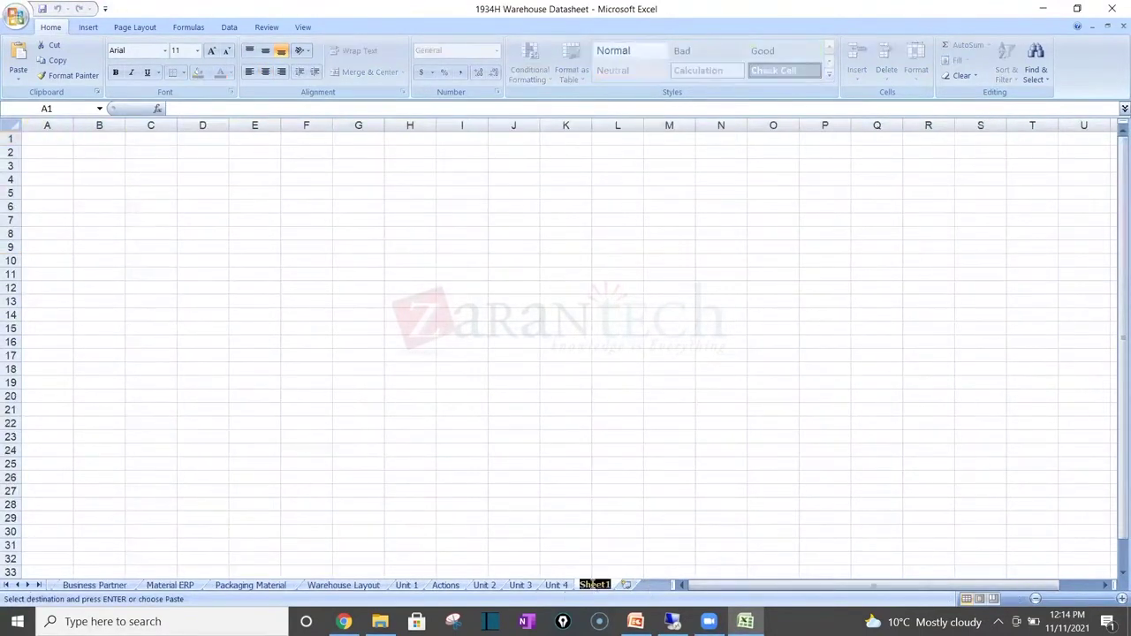
text(Unit 5)
key(Return)
click(146, 177)
key(ctrl+v)
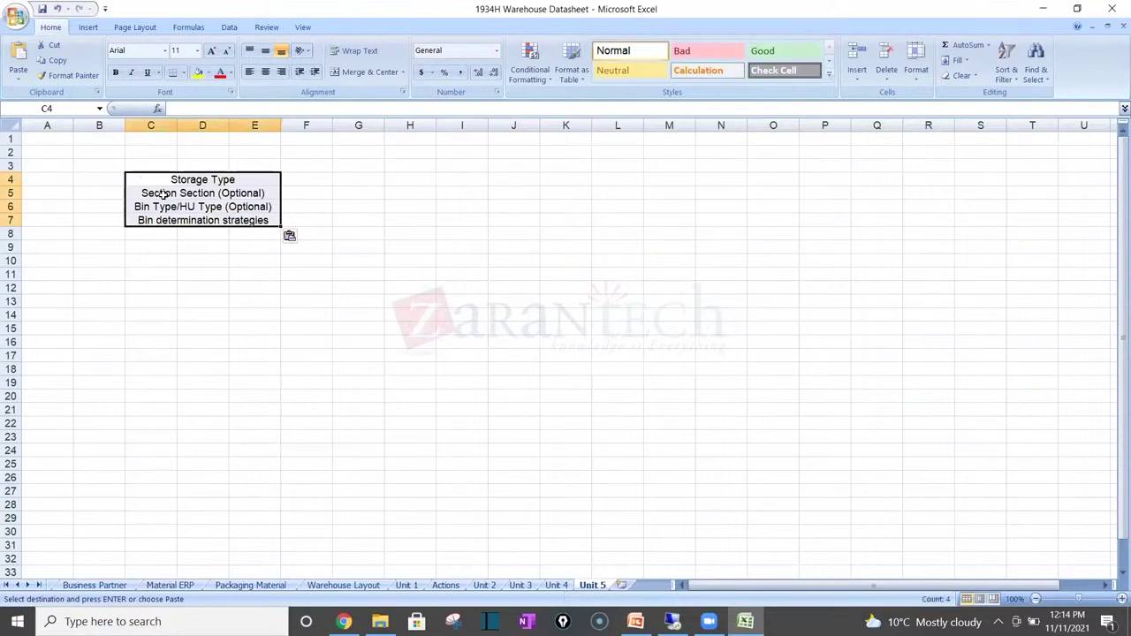
- Delete the rows holding the Section and Bin Type/HU Type entries from the Unit 5 sheet
click(165, 194)
drag(164, 195, 168, 206)
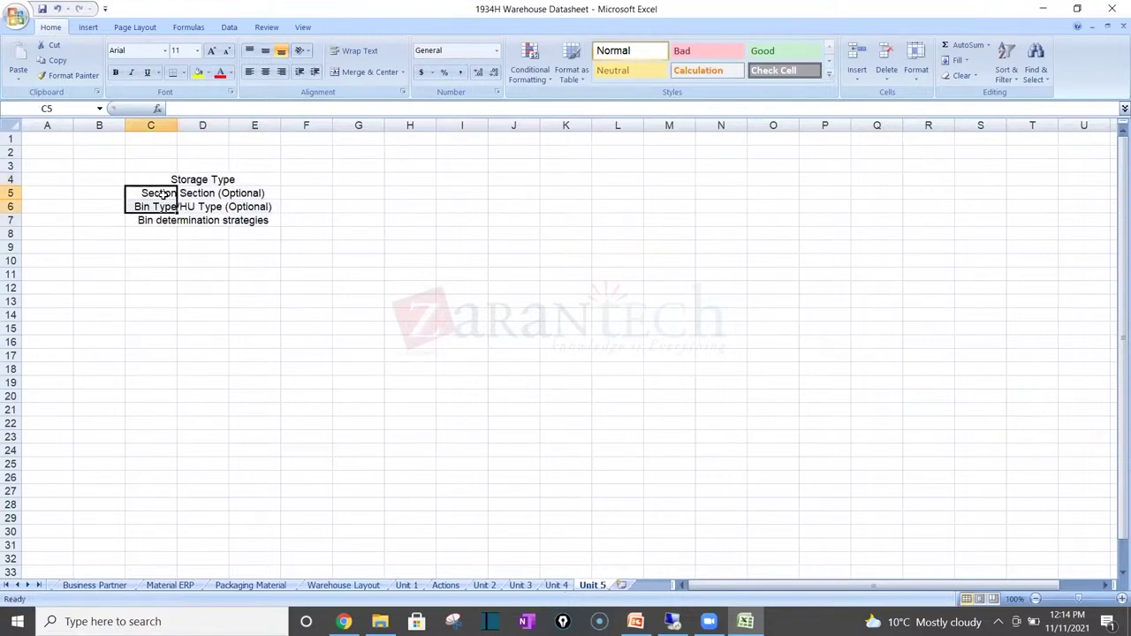
drag(11, 193, 15, 202)
right_click(14, 202)
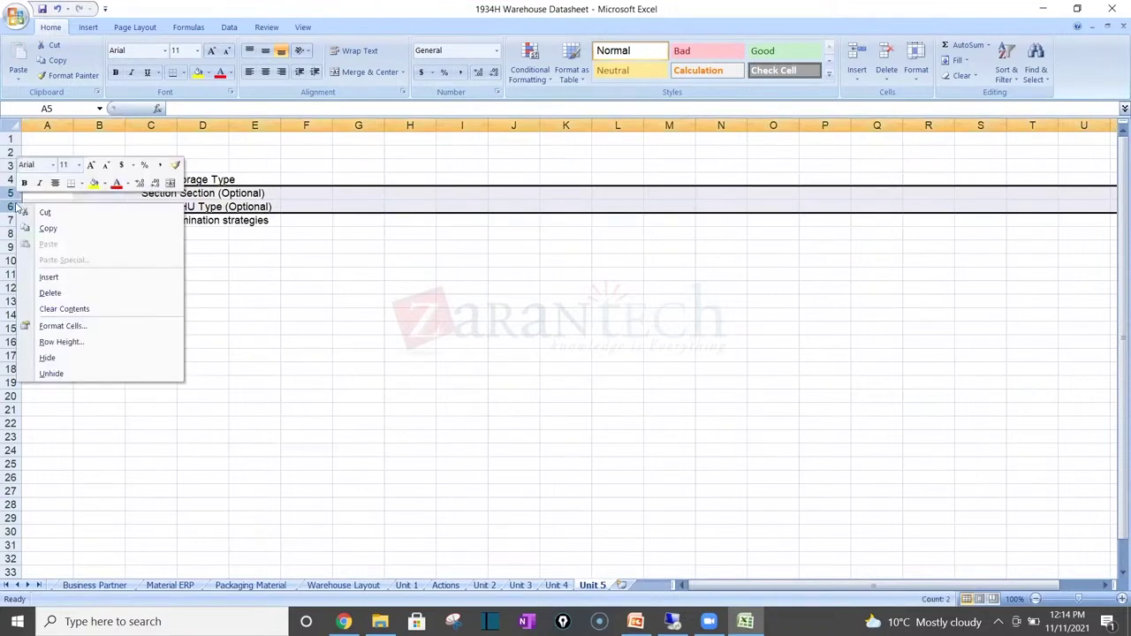
click(61, 294)
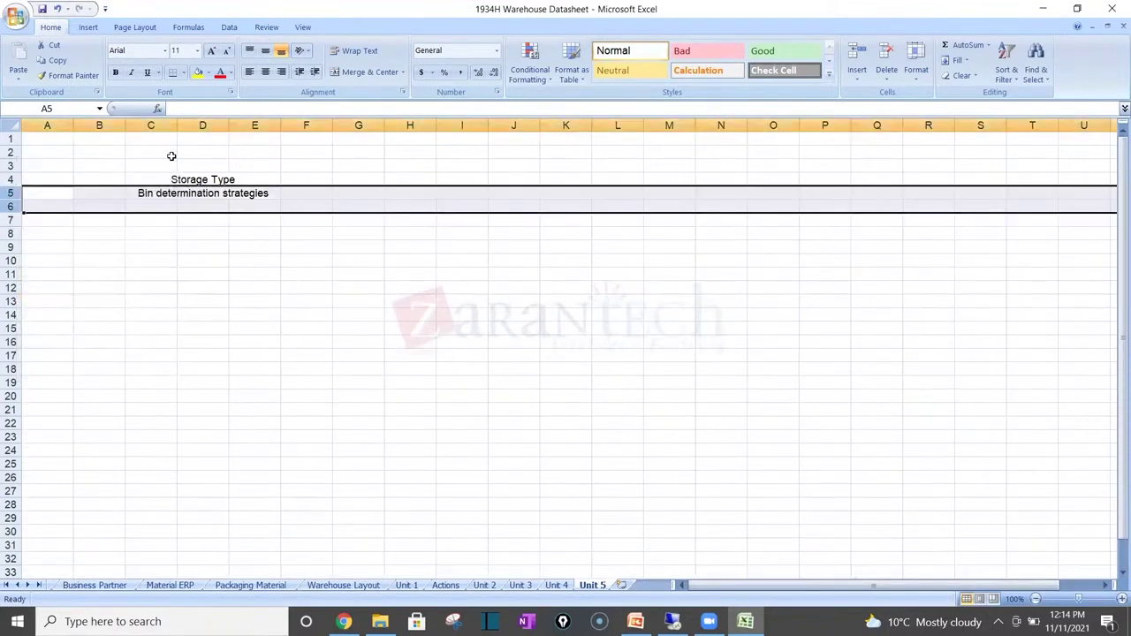
- Enter the bold heading "Outbound Strategies" in cell C3, above the Storage Type entry
click(154, 168)
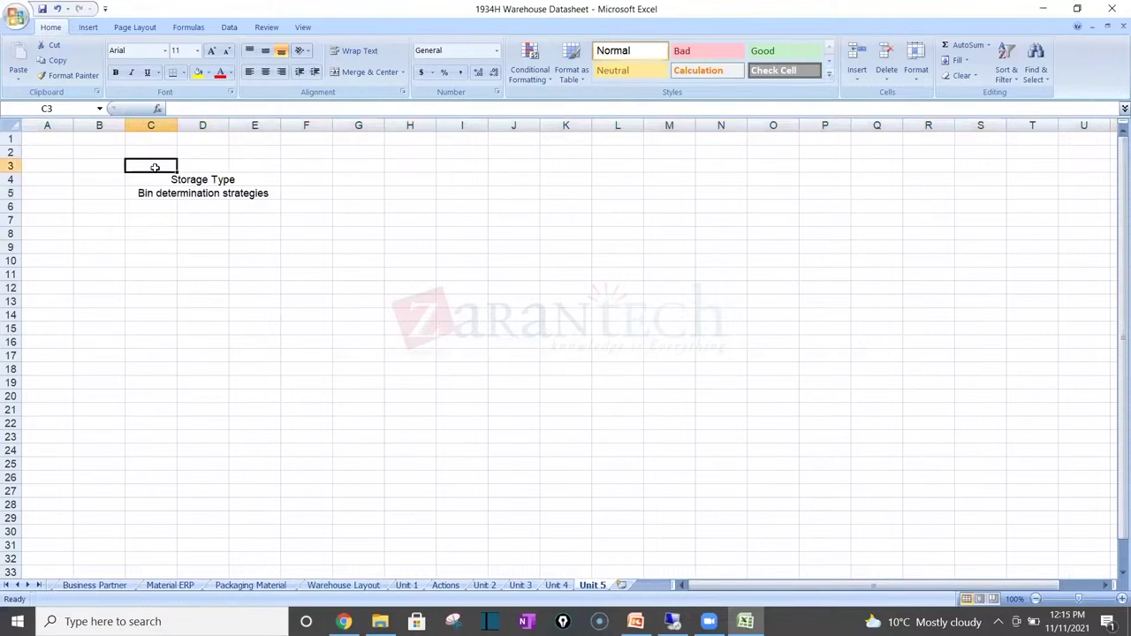
text(Outbound)
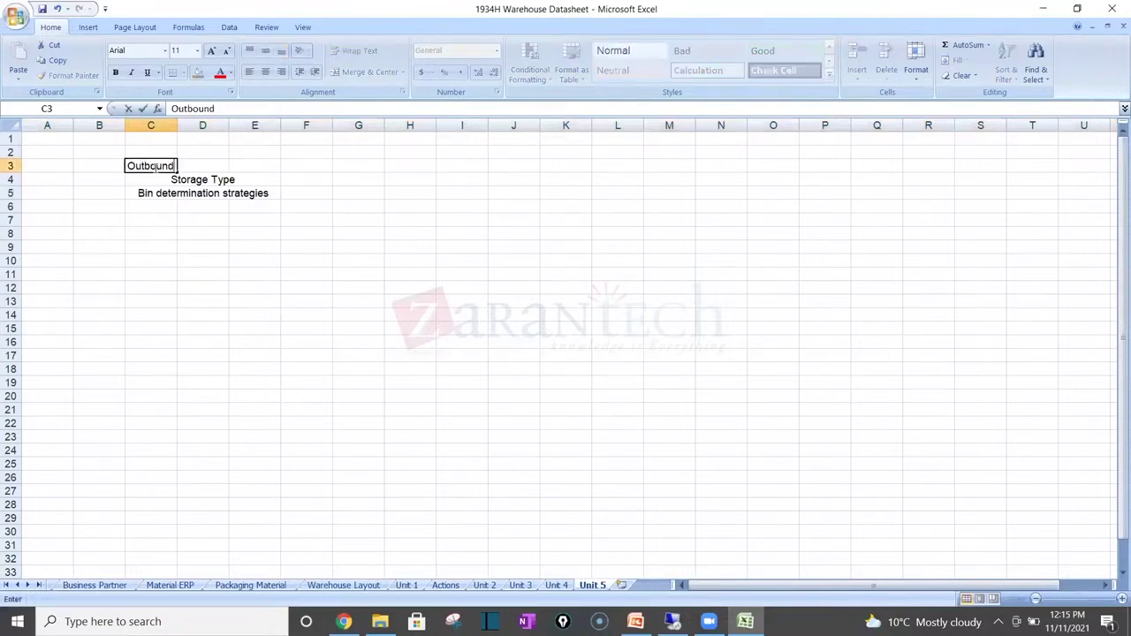
text( Strate)
click(191, 180)
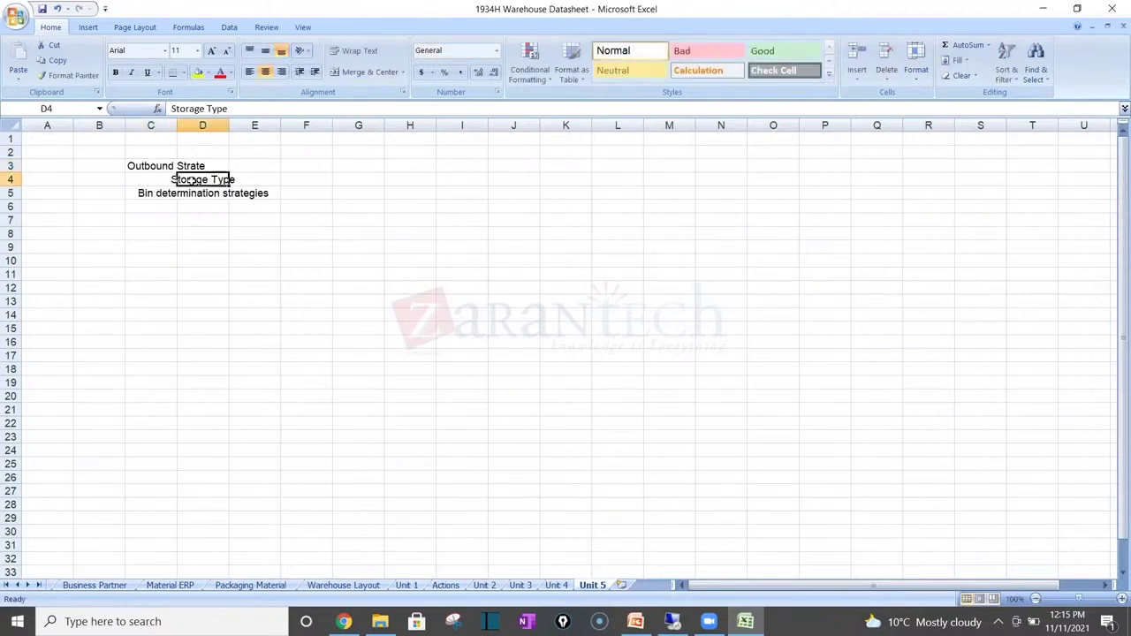
click(157, 167)
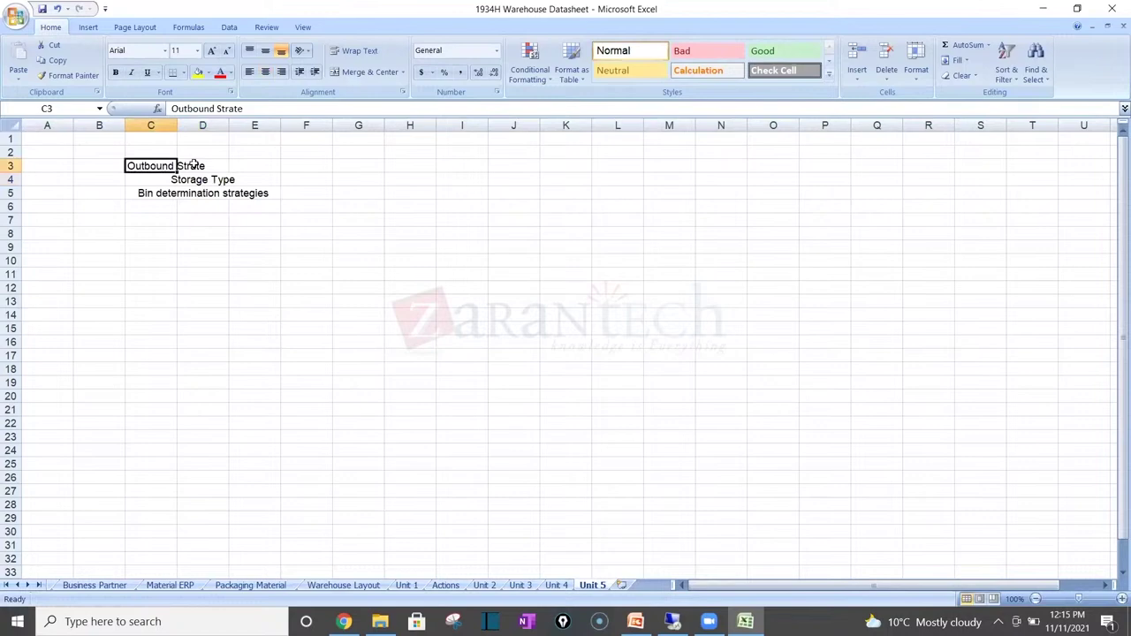
click(256, 110)
text(gies)
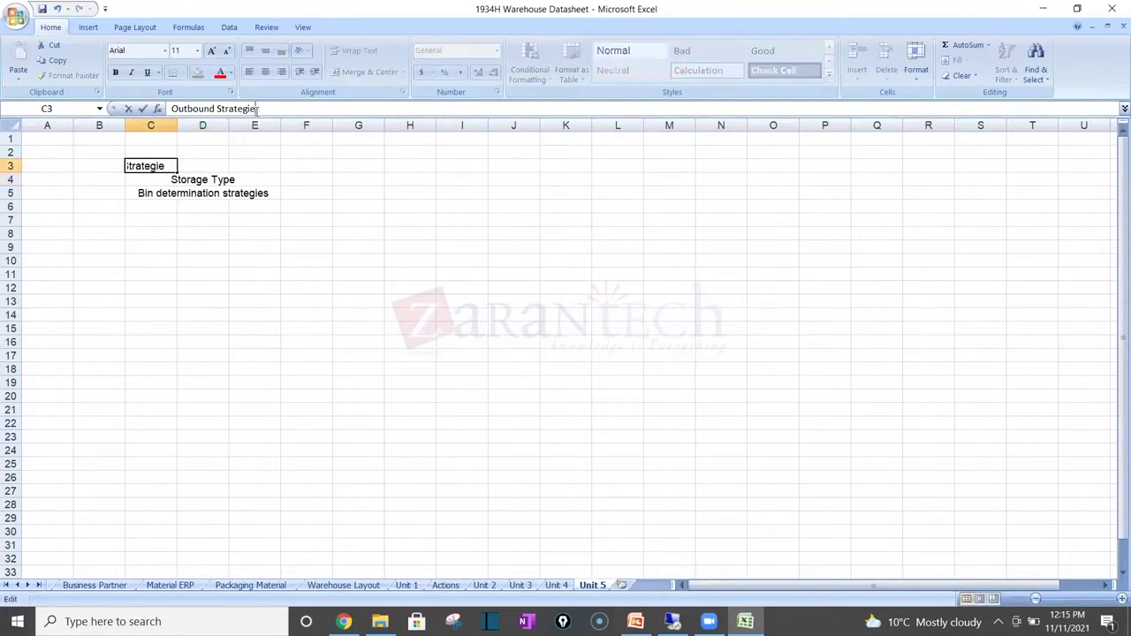
key(Return)
key(Up)
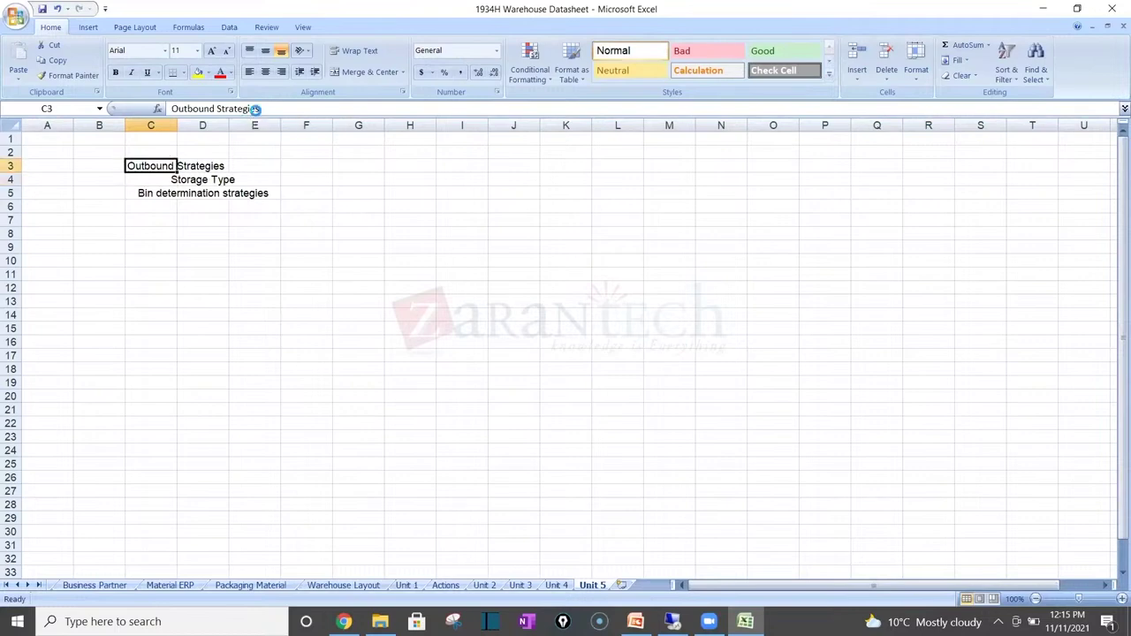
key(ctrl+b)
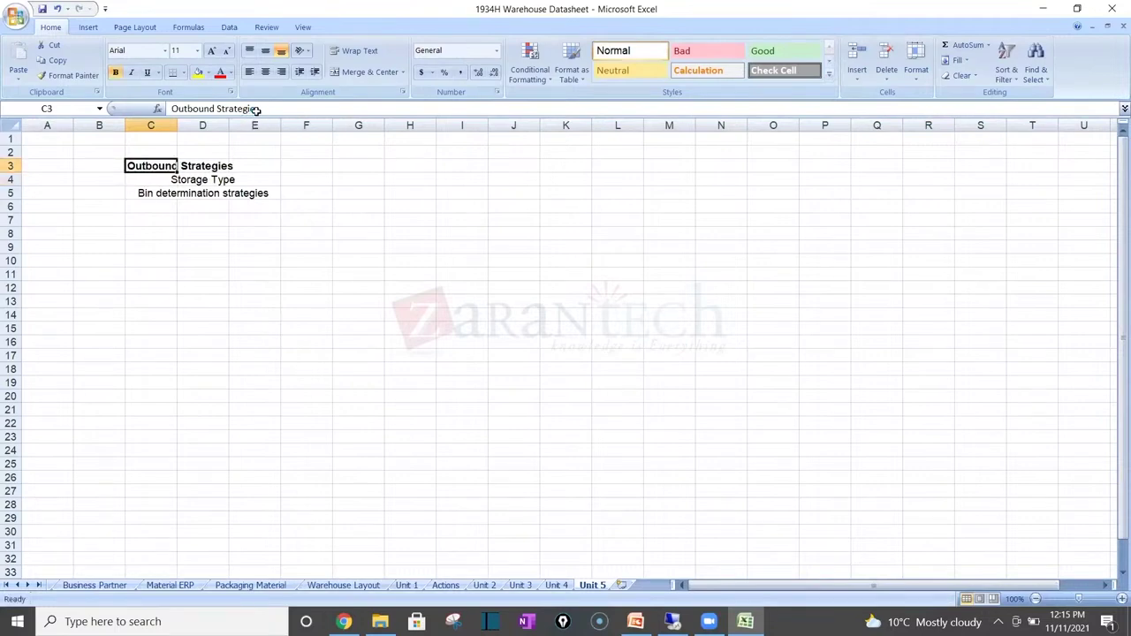
- Switch to SAP and open warehouse product T-F100 for change through /SCWM/MAT1 in a new session, with warehouse WH34 and disposal party BP1934
key(alt+Tab)
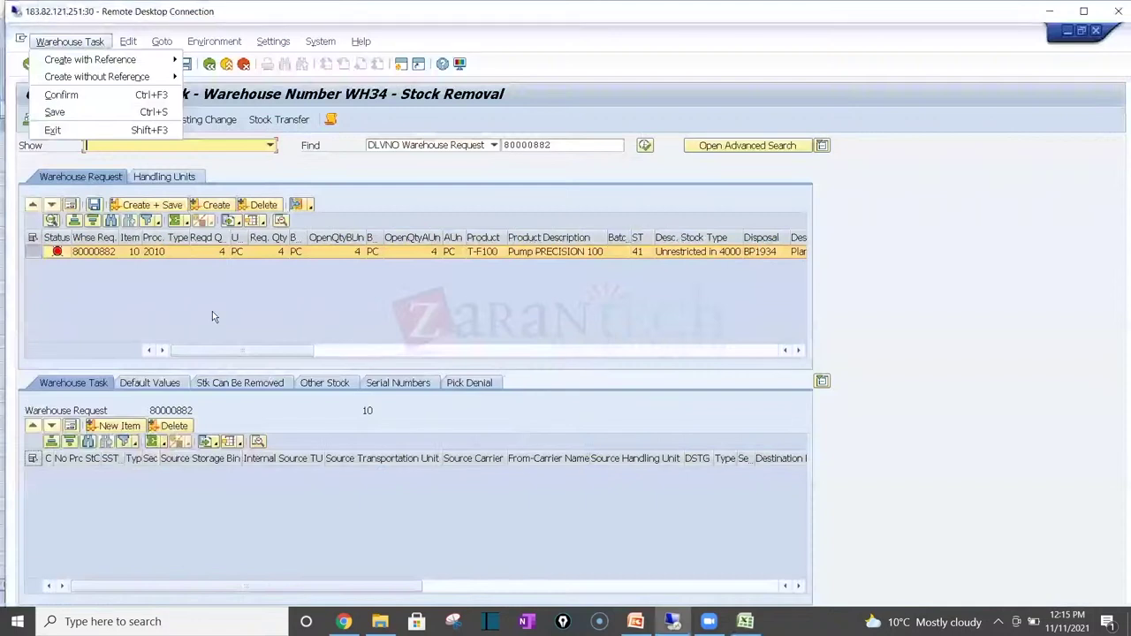
click(248, 300)
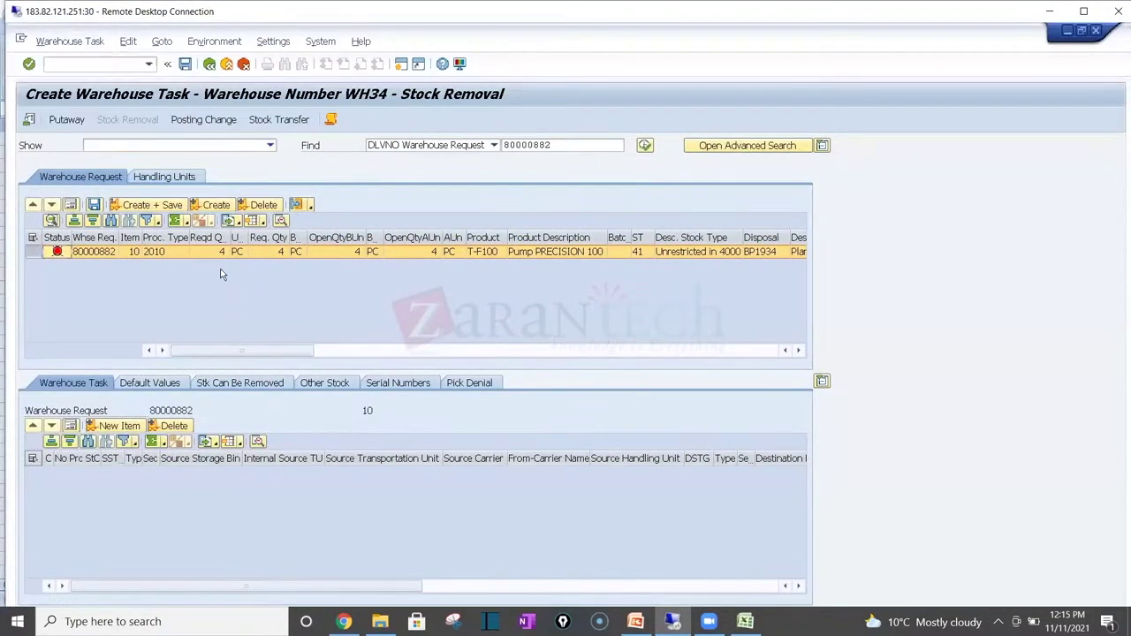
double_click(205, 18)
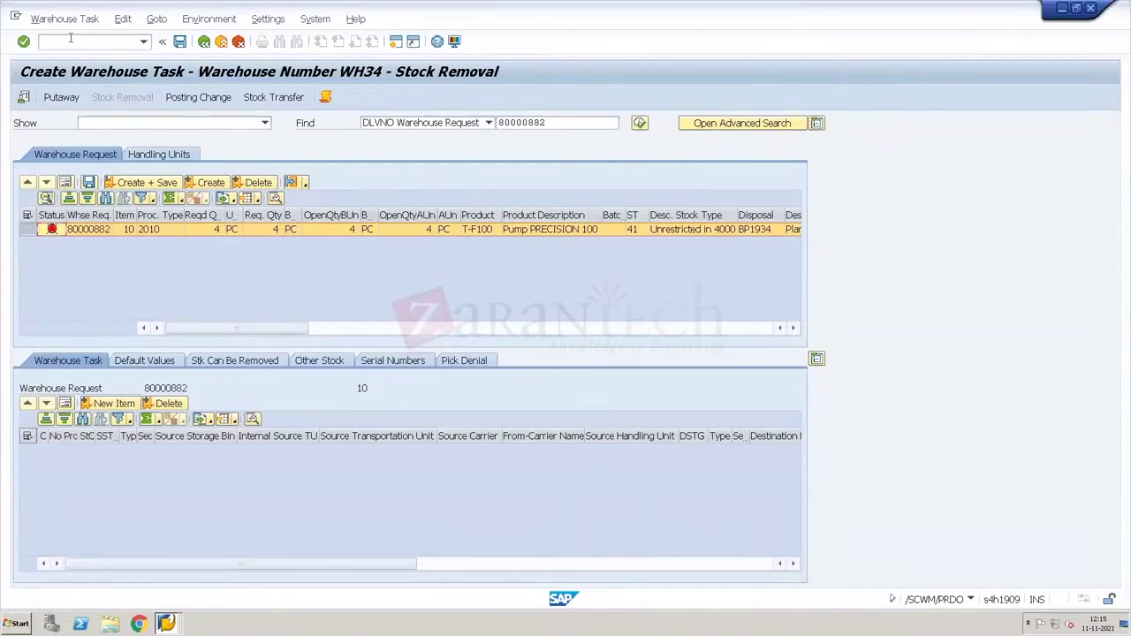
text(/o/scwm)
text(/mon)
key(Return)
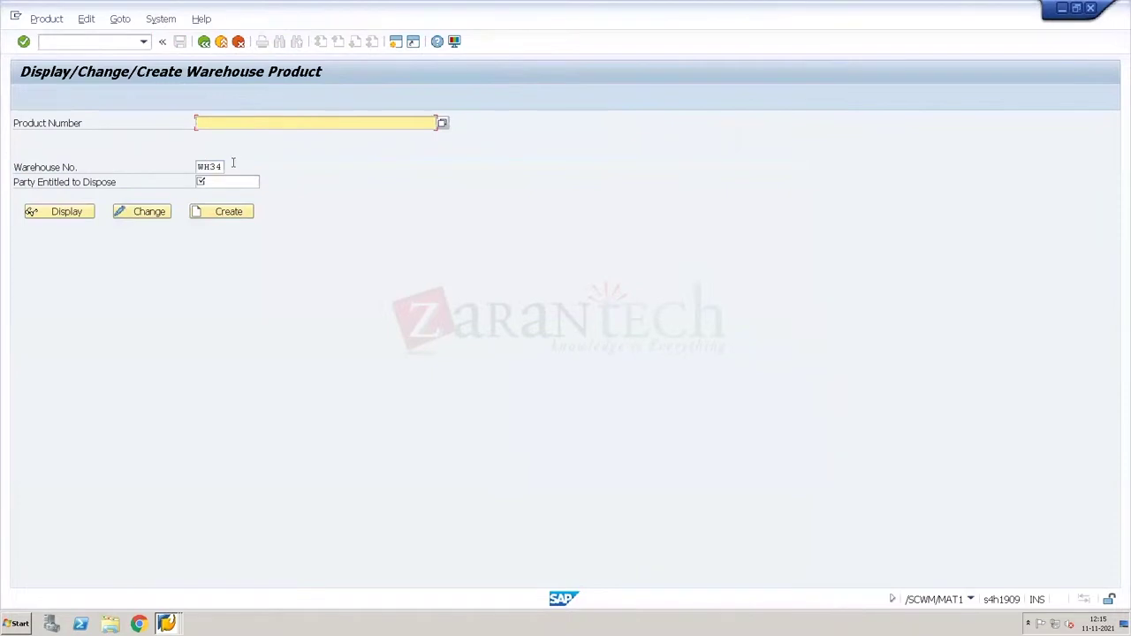
click(209, 123)
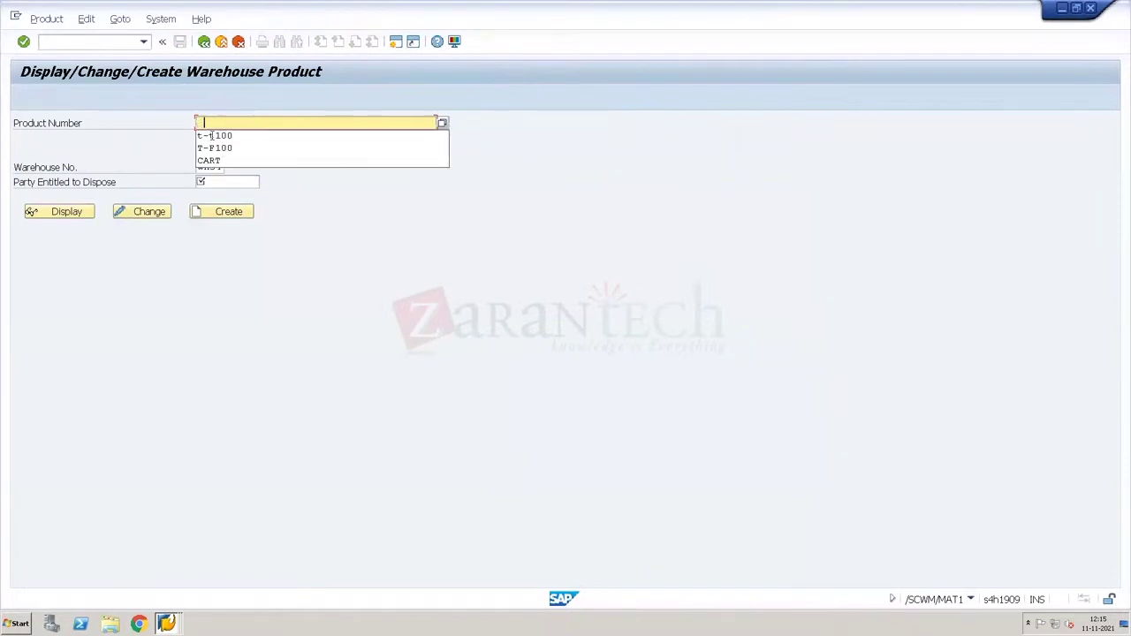
click(214, 148)
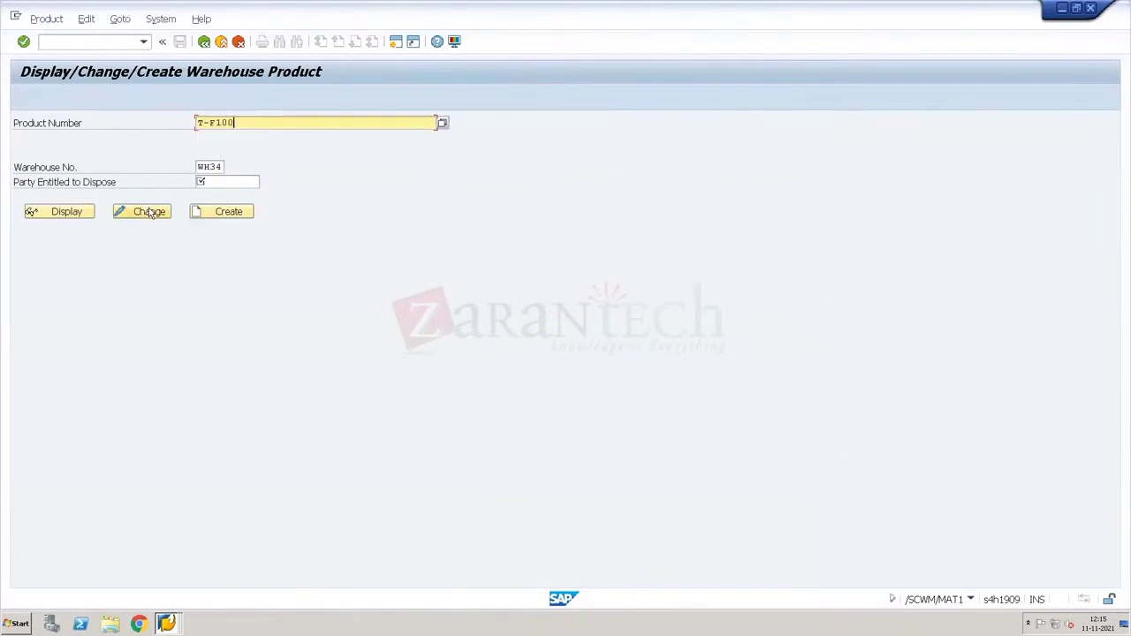
click(150, 213)
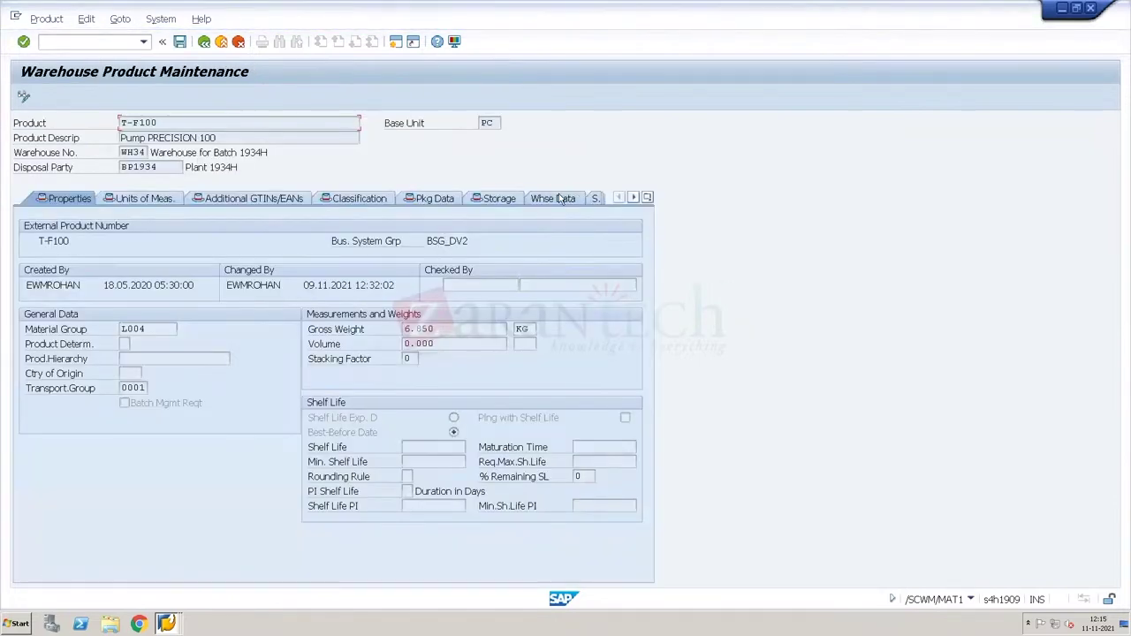
- Enter FINP as the stock removal control in the warehouse data of product T-F100
click(560, 200)
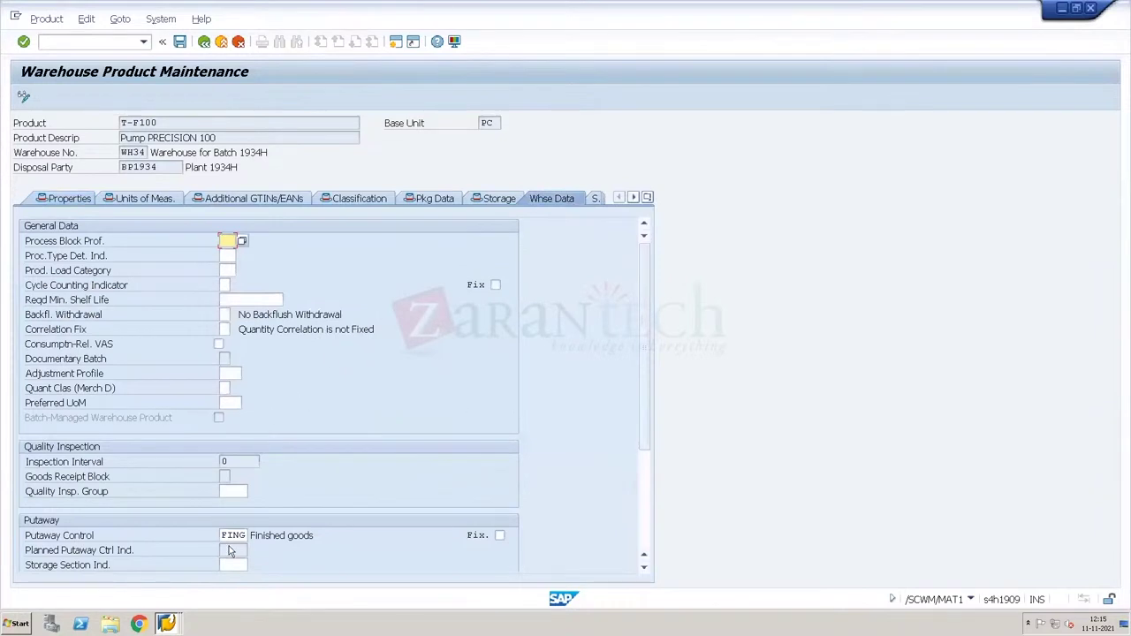
click(642, 526)
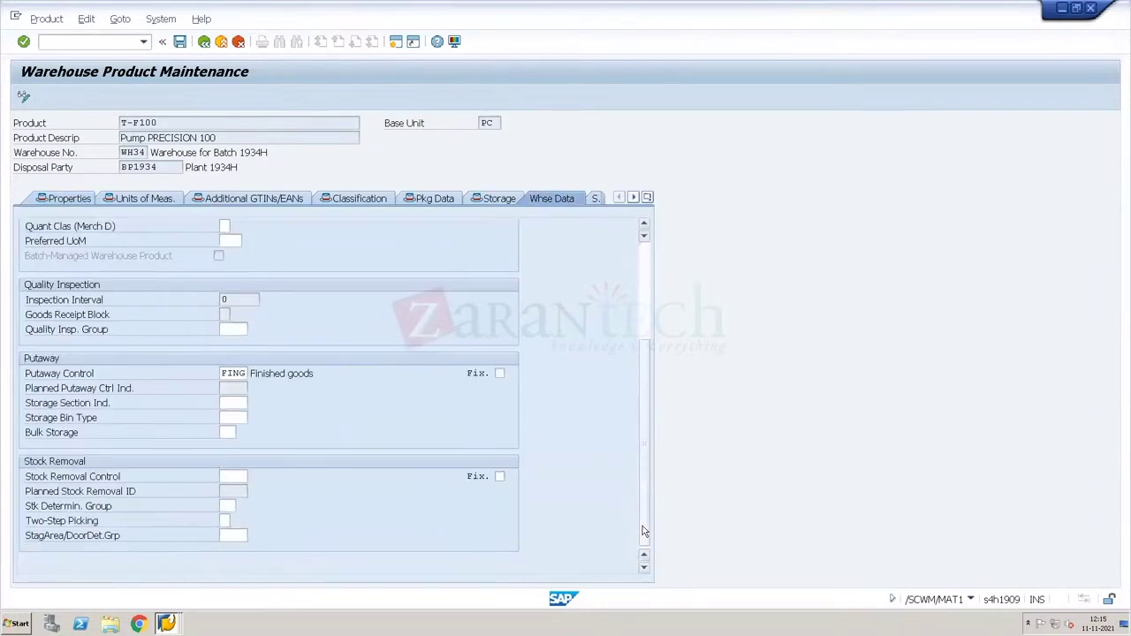
click(246, 373)
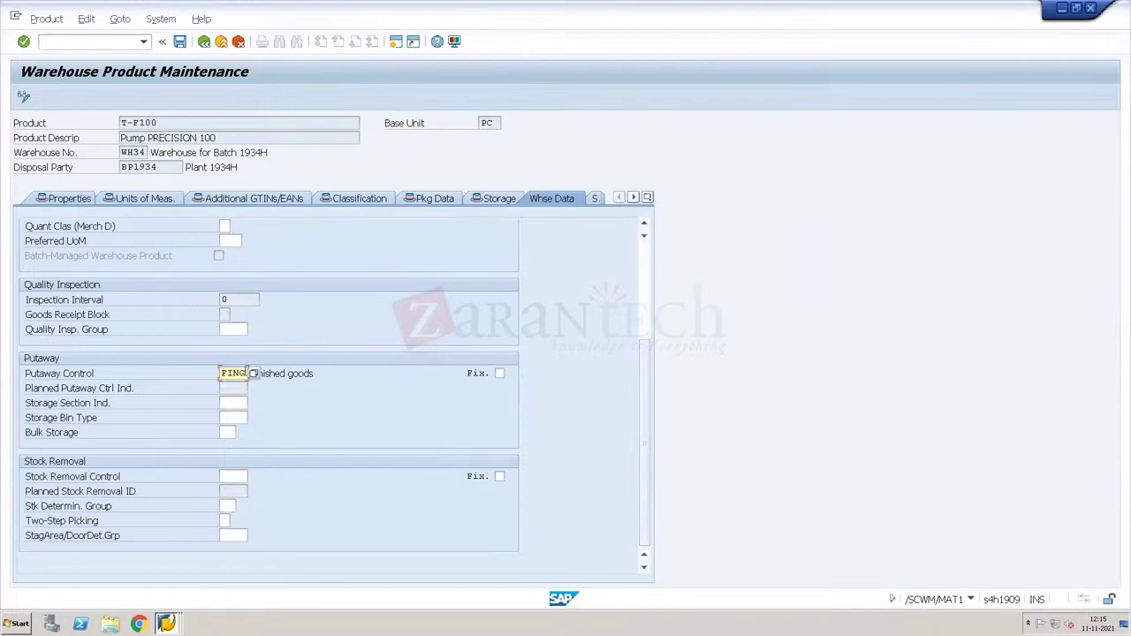
click(231, 476)
text(FINP)
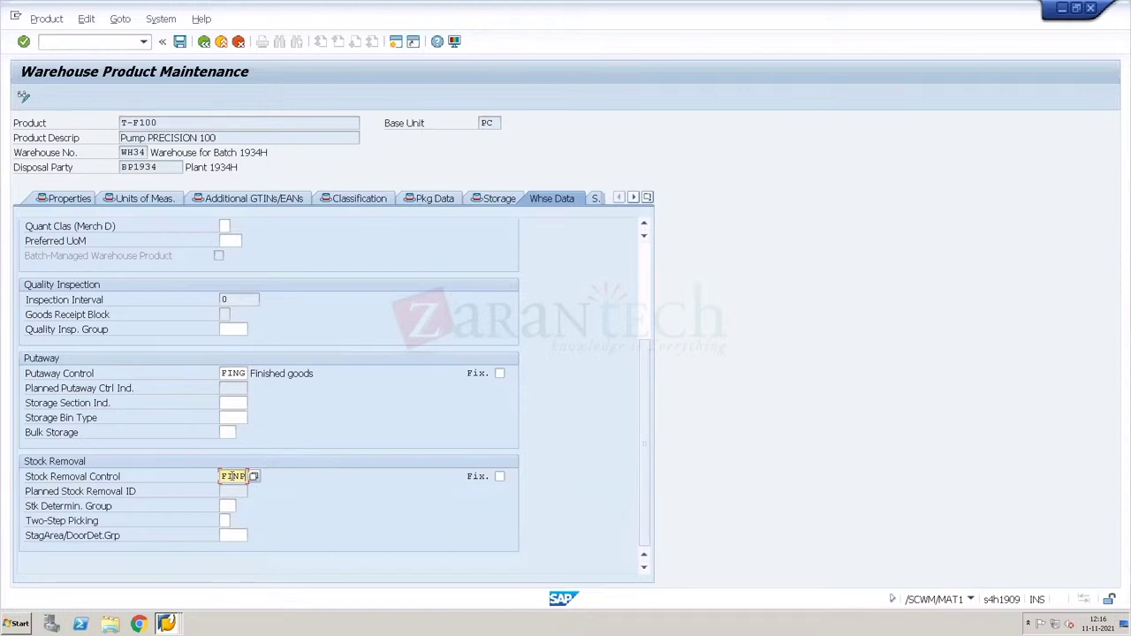
- Go to the Display IMG session and open Define Stock Removal Control Indicator under the Goods Issue Process strategies
key(alt+Tab)
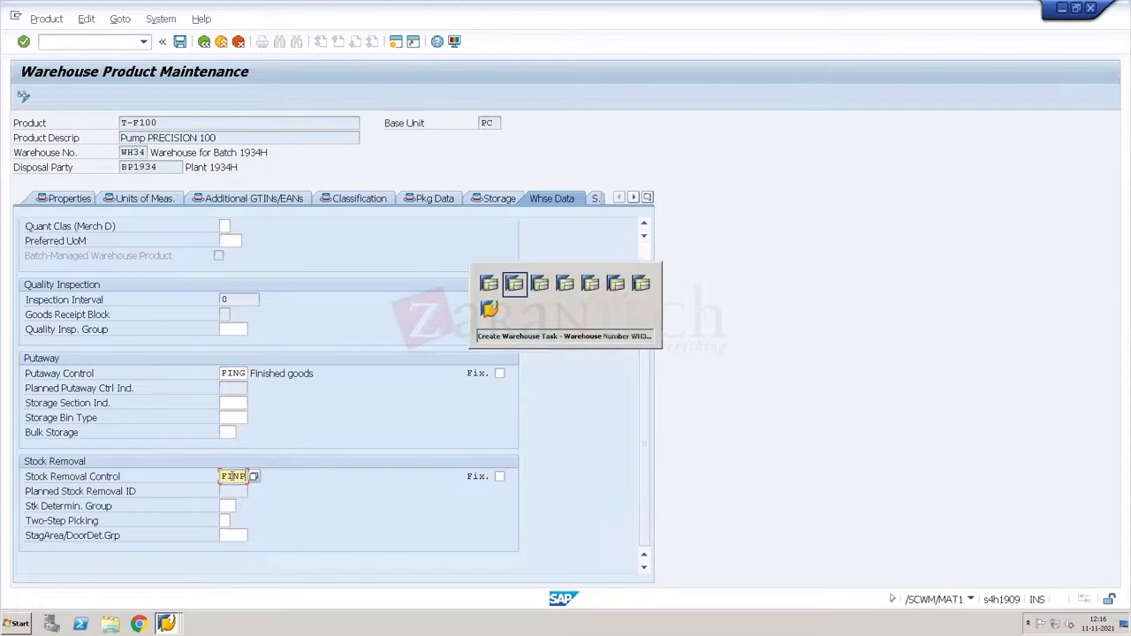
key(alt+Tab)
key(alt+Tab)
key(alt+Tab)
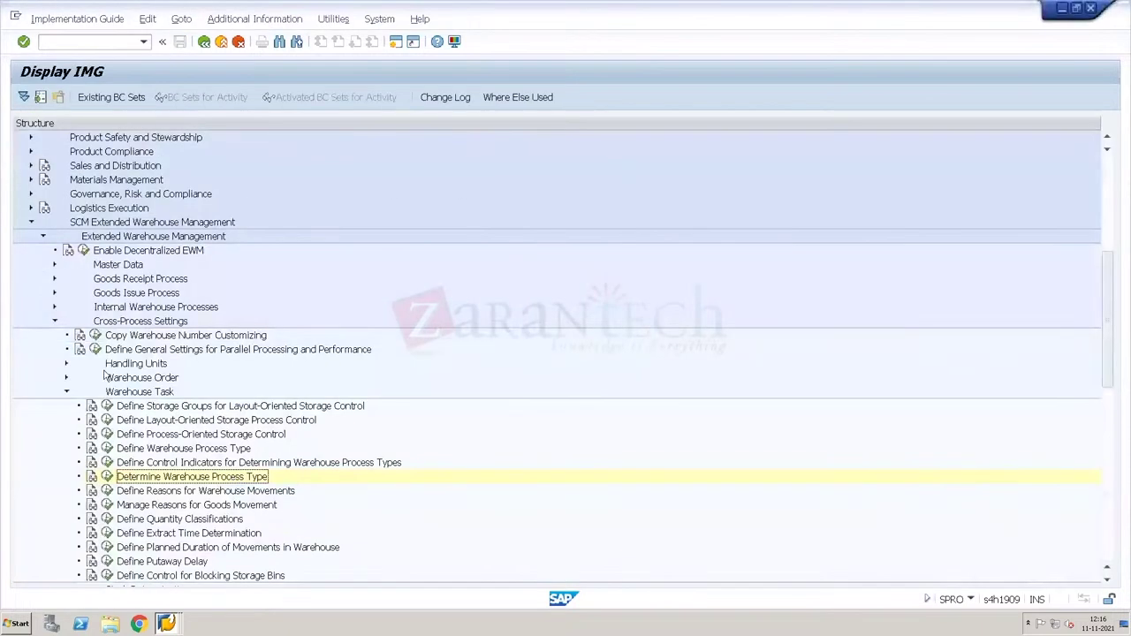
click(55, 321)
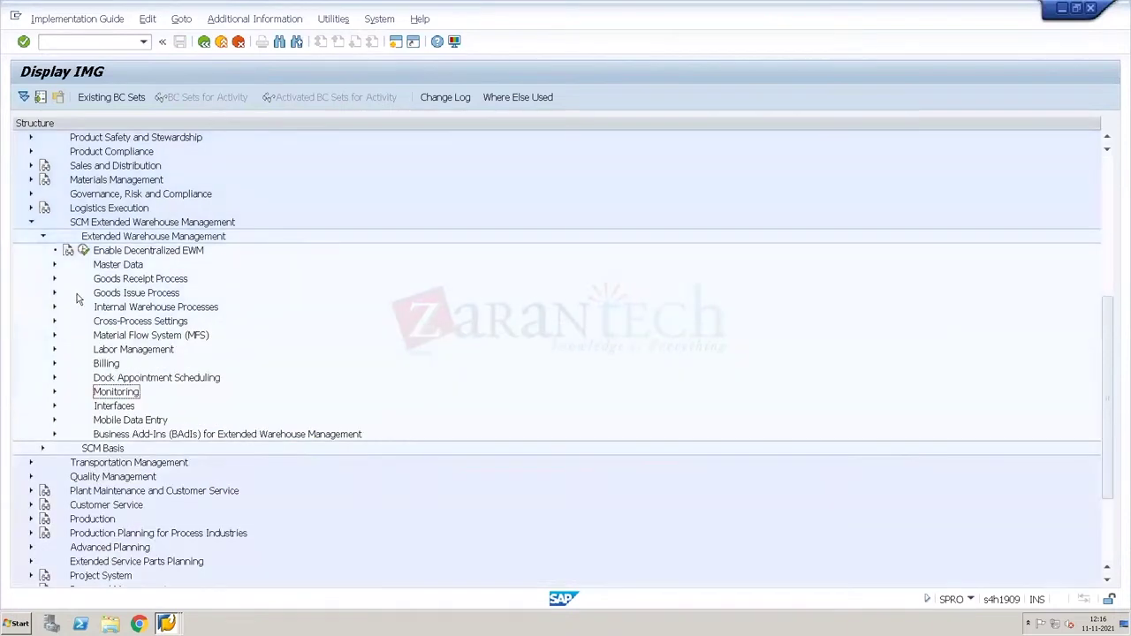
click(54, 293)
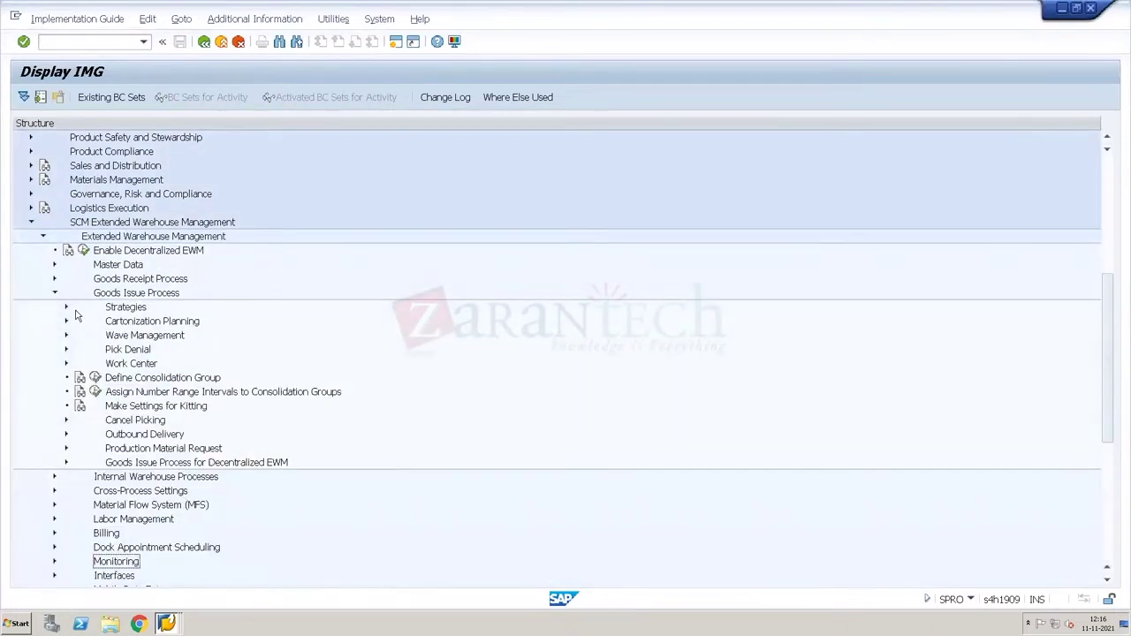
click(67, 308)
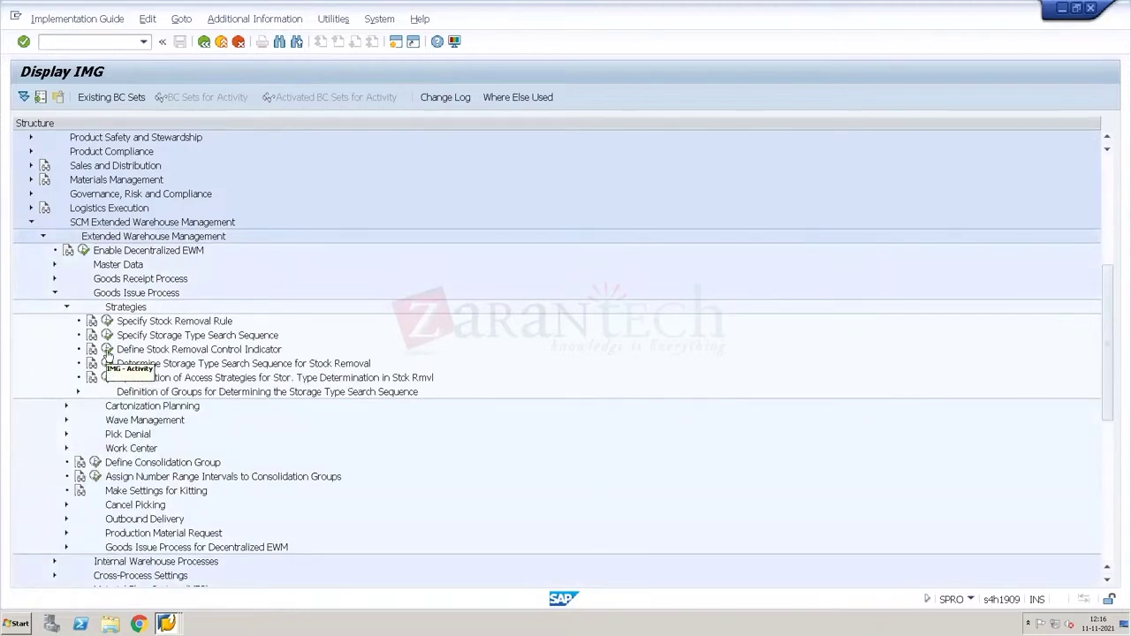
click(106, 349)
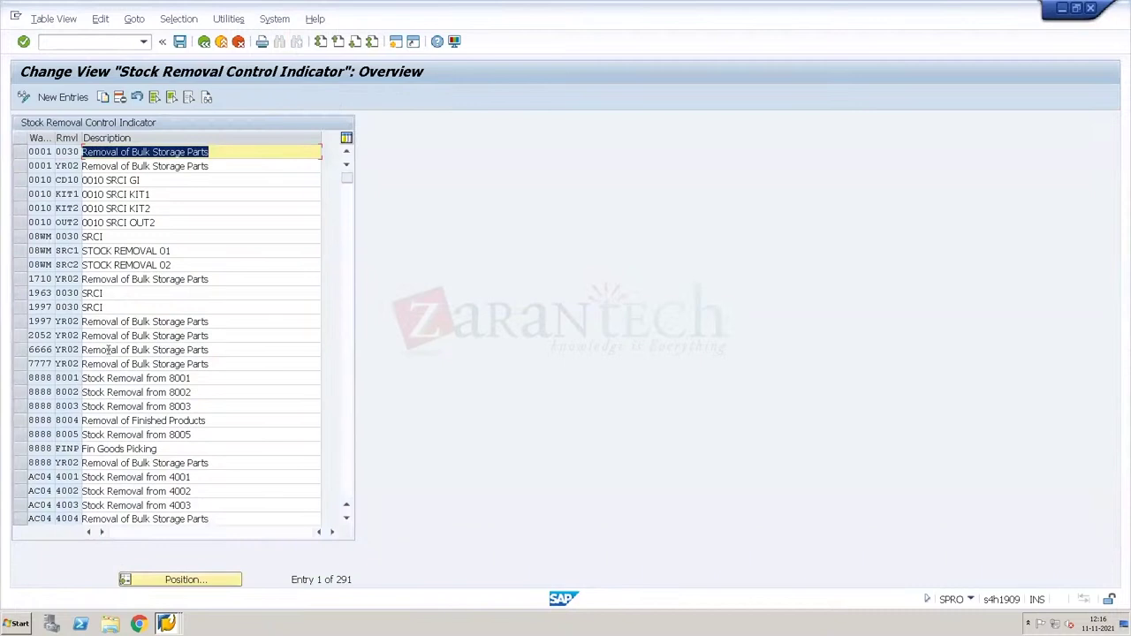
- Create and save stock removal control indicator FINP for WH34 with the description "Finished Goods picking", and return to the IMG structure
click(49, 99)
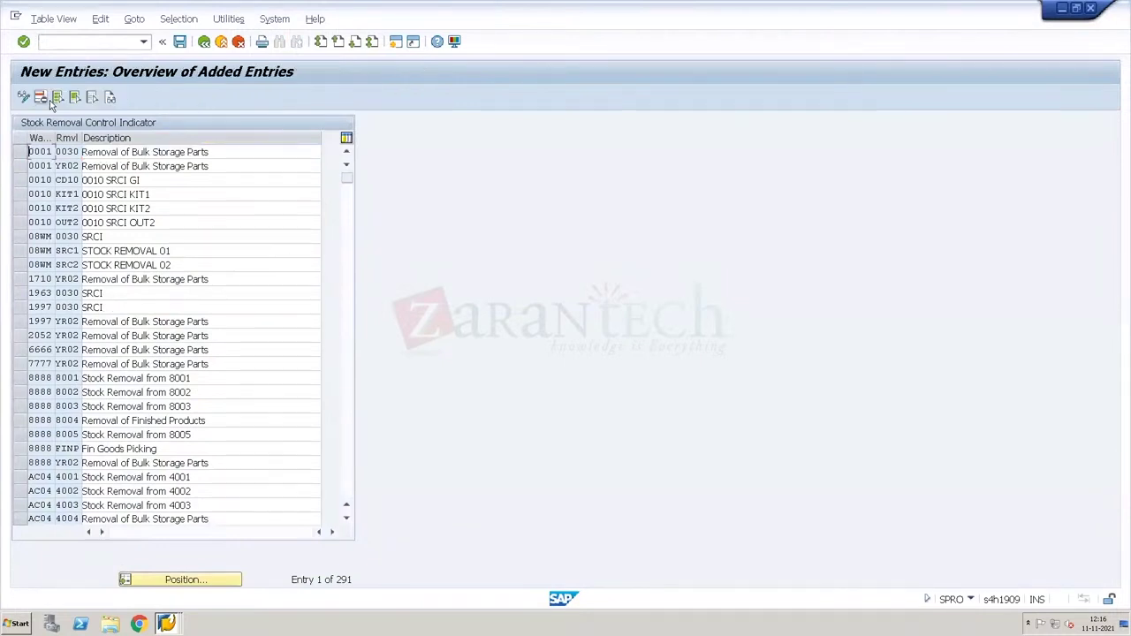
text(WH34)
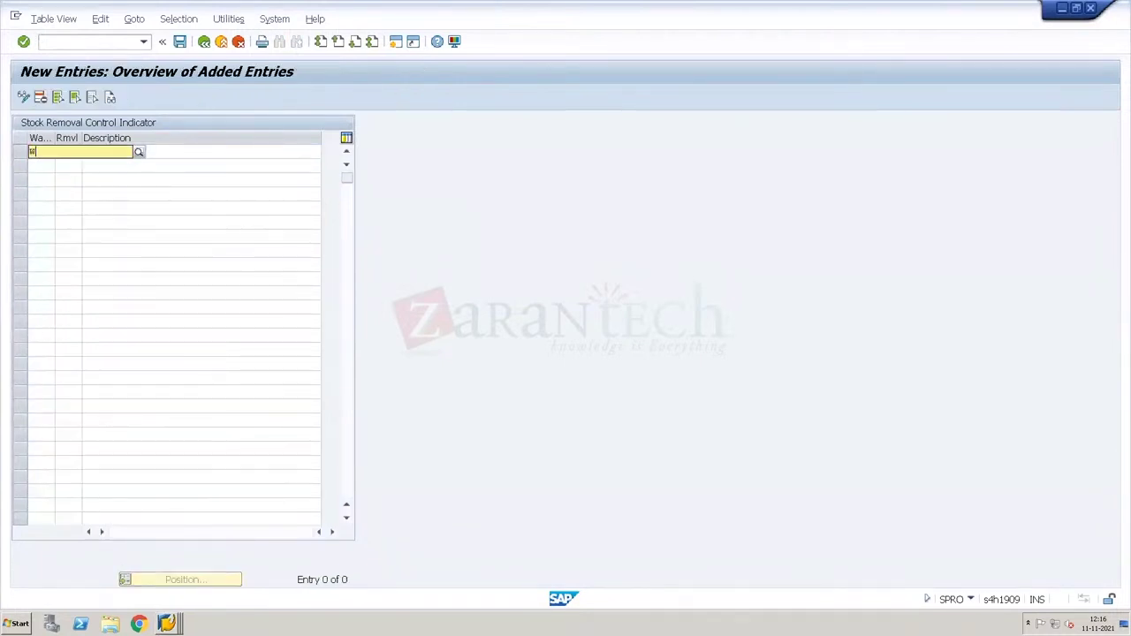
key(Tab)
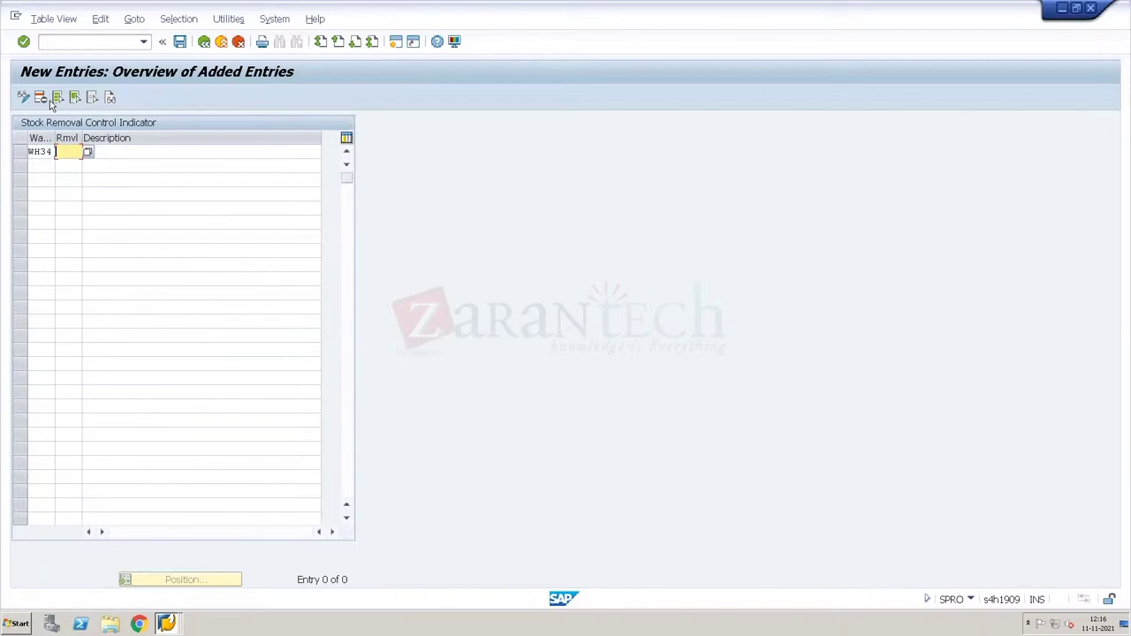
text(FINP)
key(Tab)
text(Fini)
key(BackSpace)
key(BackSpace)
key(BackSpace)
text(nished)
key(BackSpace)
key(BackSpace)
key(BackSpace)
key(BackSpace)
key(BackSpace)
key(BackSpace)
text(Finished Goods picking)
key(Return)
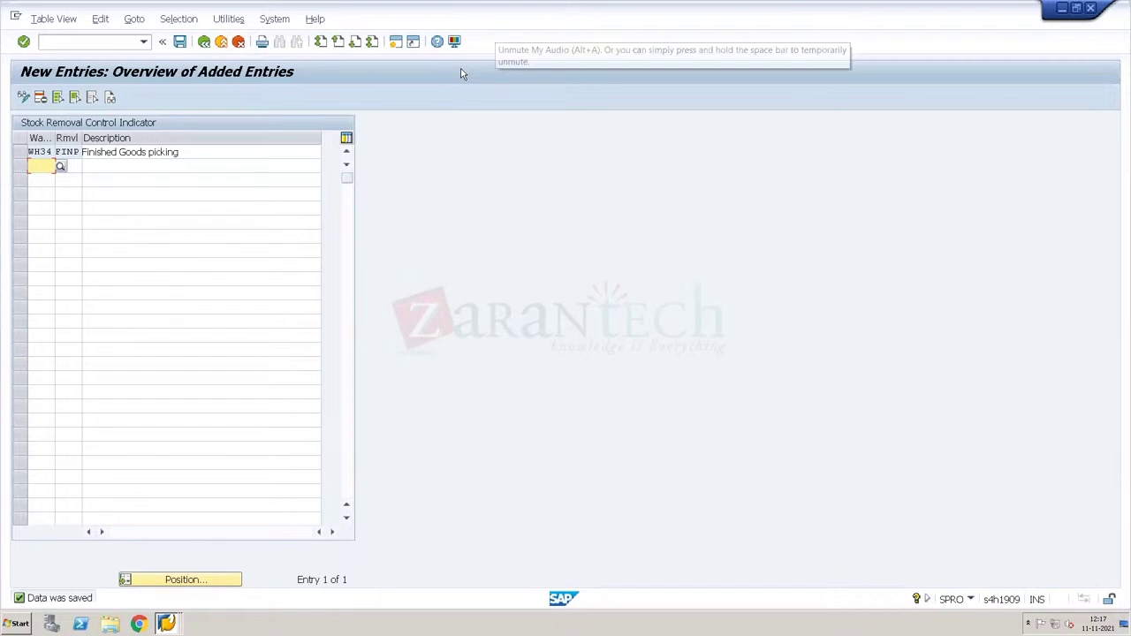
click(183, 41)
click(203, 43)
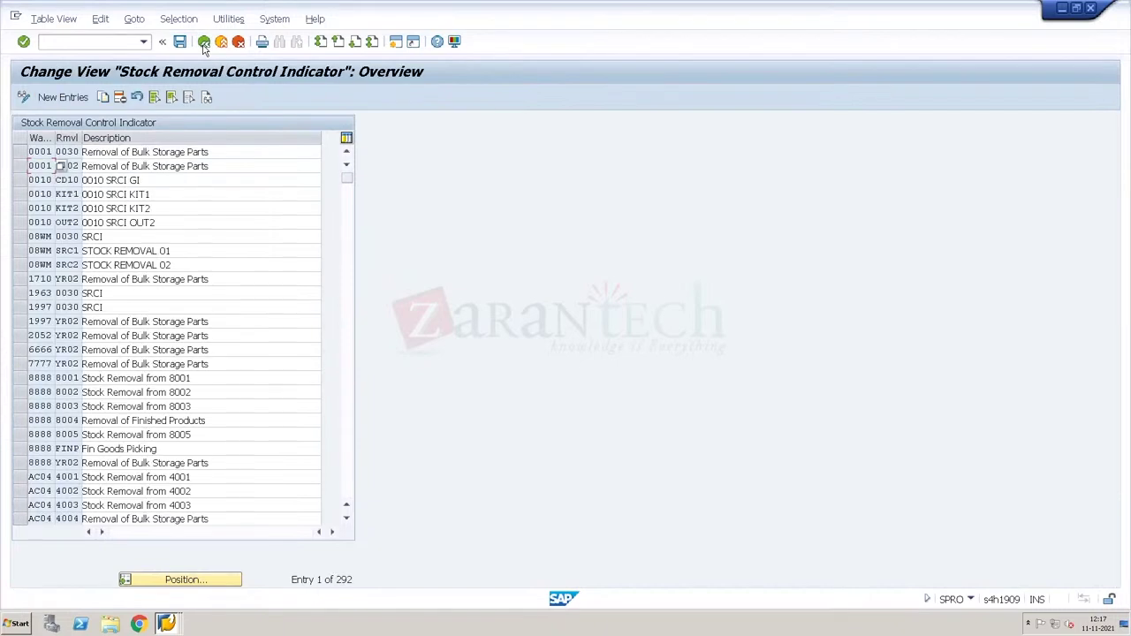
click(203, 43)
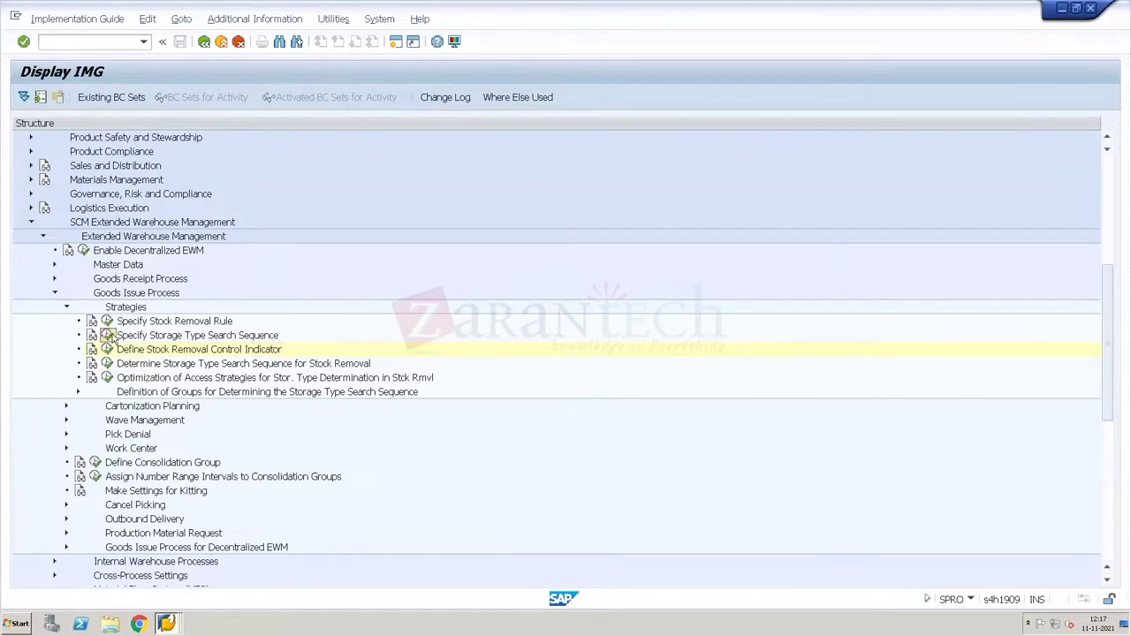
- Return to the T-F100 warehouse product and validate its stock removal control entry FINP
click(113, 339)
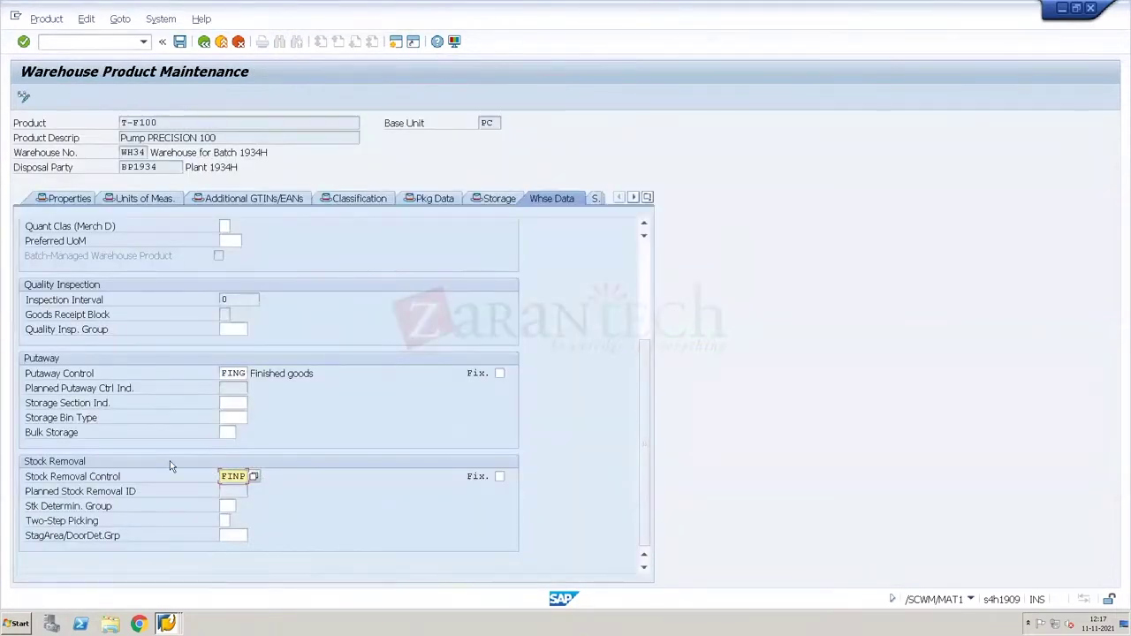
key(Return)
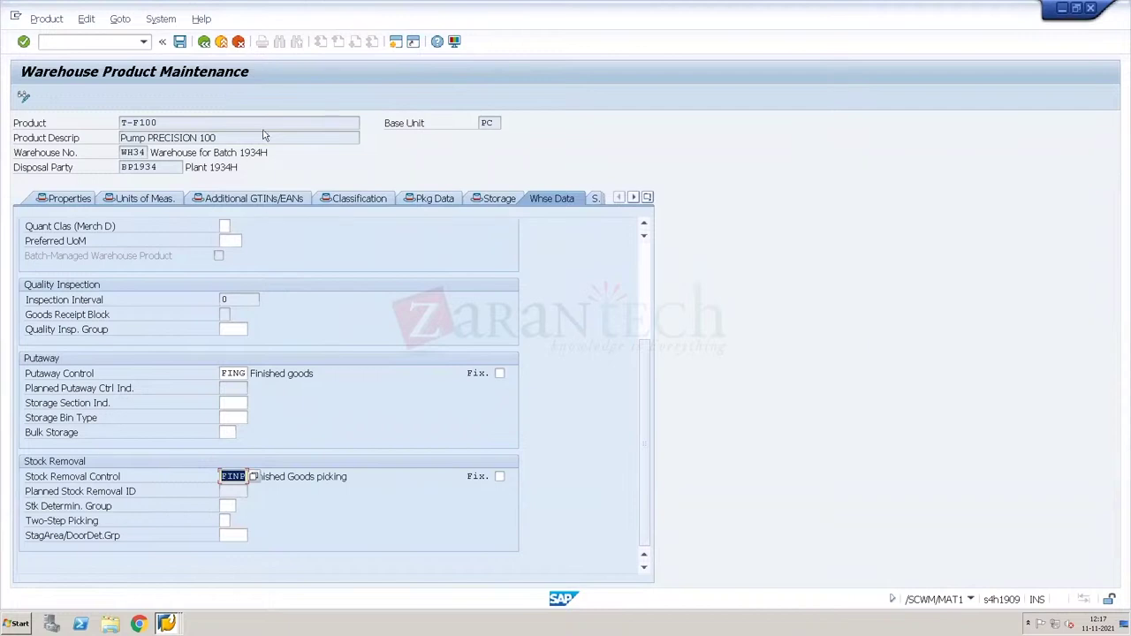
- Save the warehouse product T-F100 and leave the warehouse product maintenance
click(179, 41)
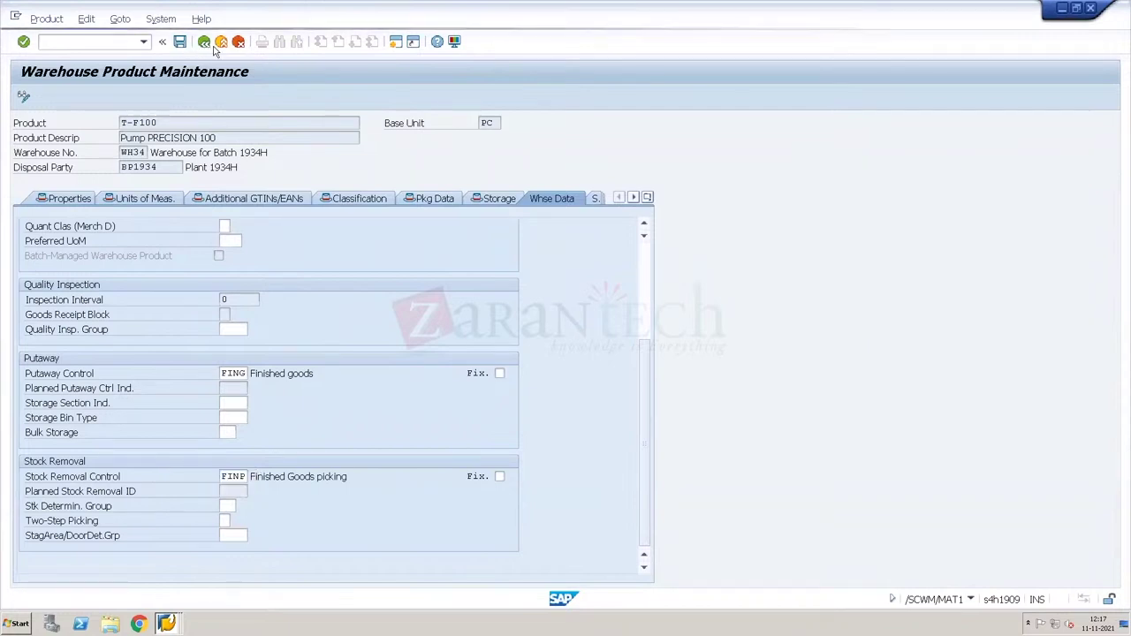
click(220, 46)
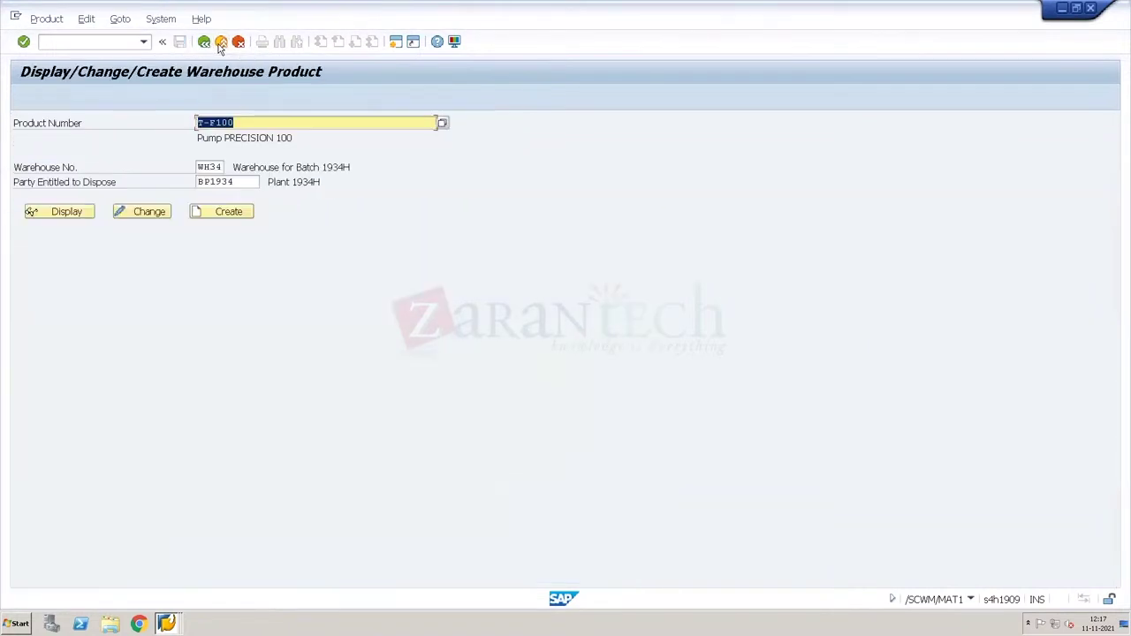
click(220, 46)
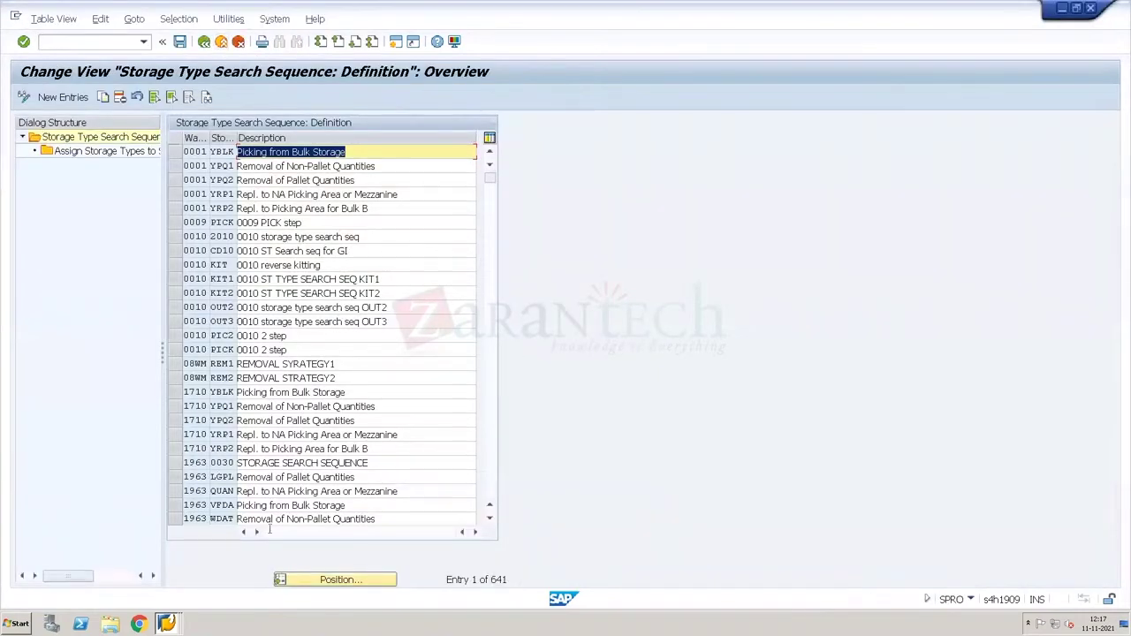
- Create storage type search sequence FINP for warehouse WH34 with the description "Finished Goods Picking"
click(76, 98)
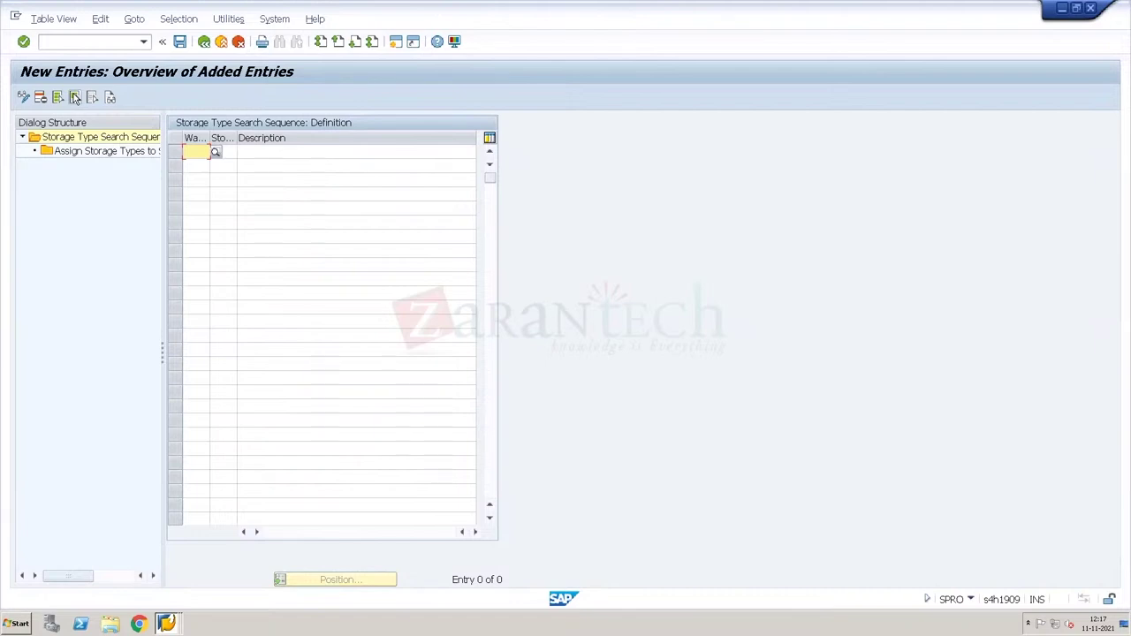
text(Wh34)
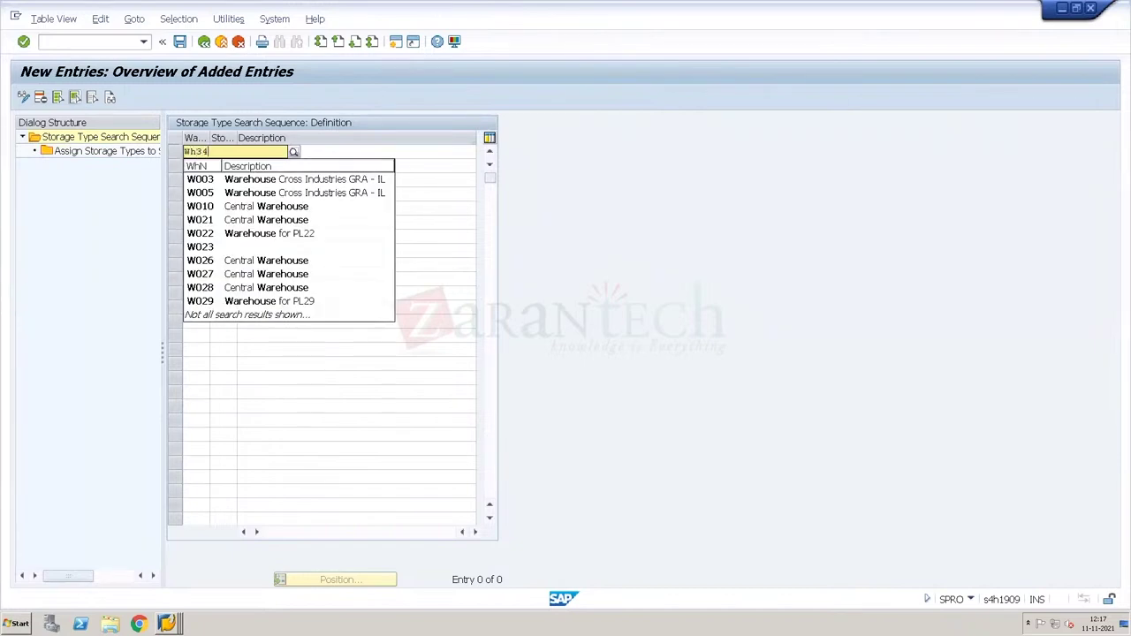
key(Tab)
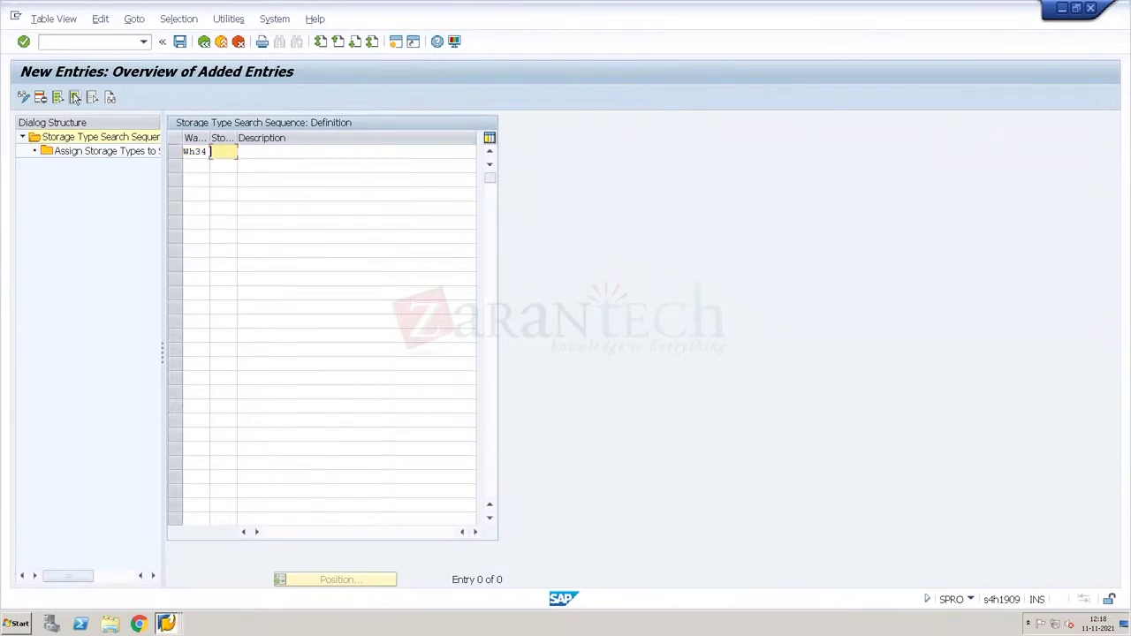
text(FINP)
key(Tab)
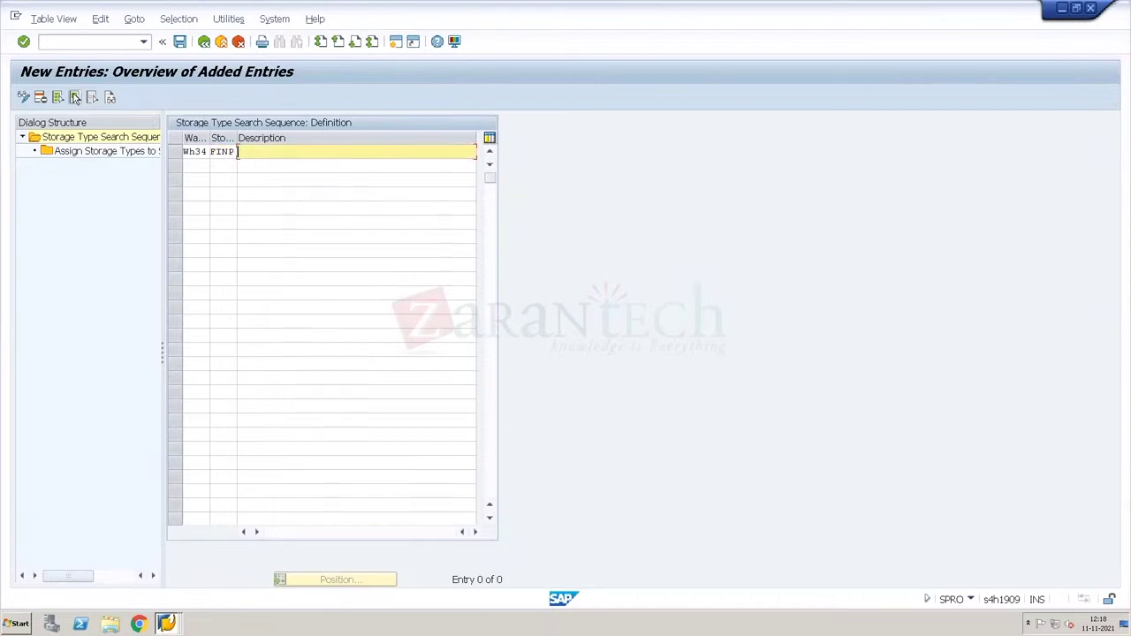
text(Finished Goods Picking)
key(Return)
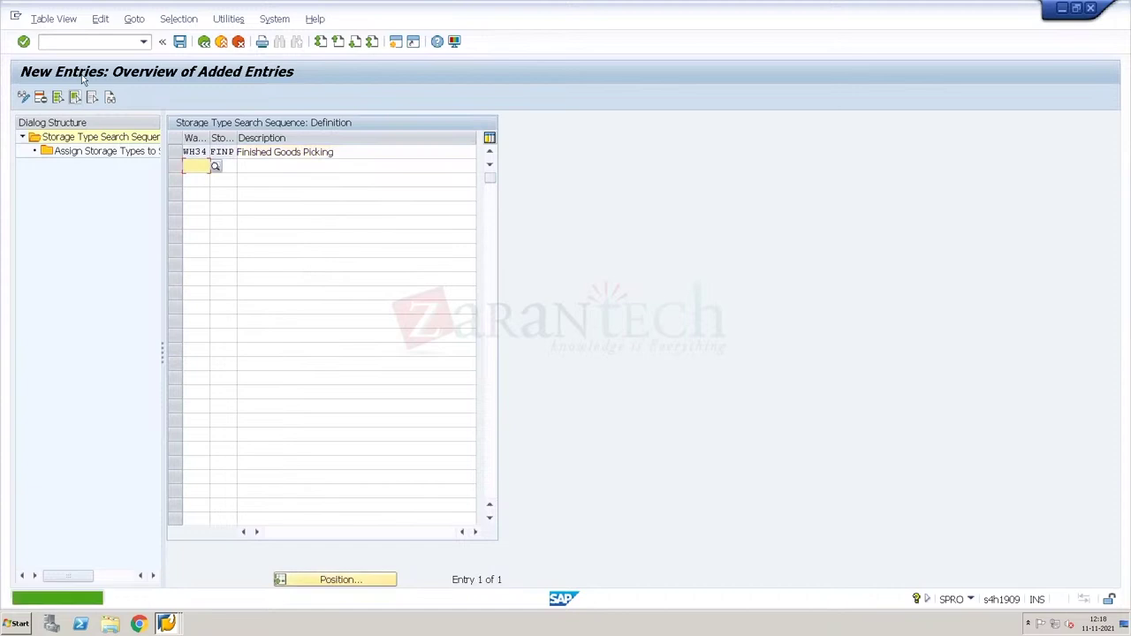
- Assign storage types 8004 and 8006, in that order, to WH34 search sequence FINP and save with the customizing request
click(173, 153)
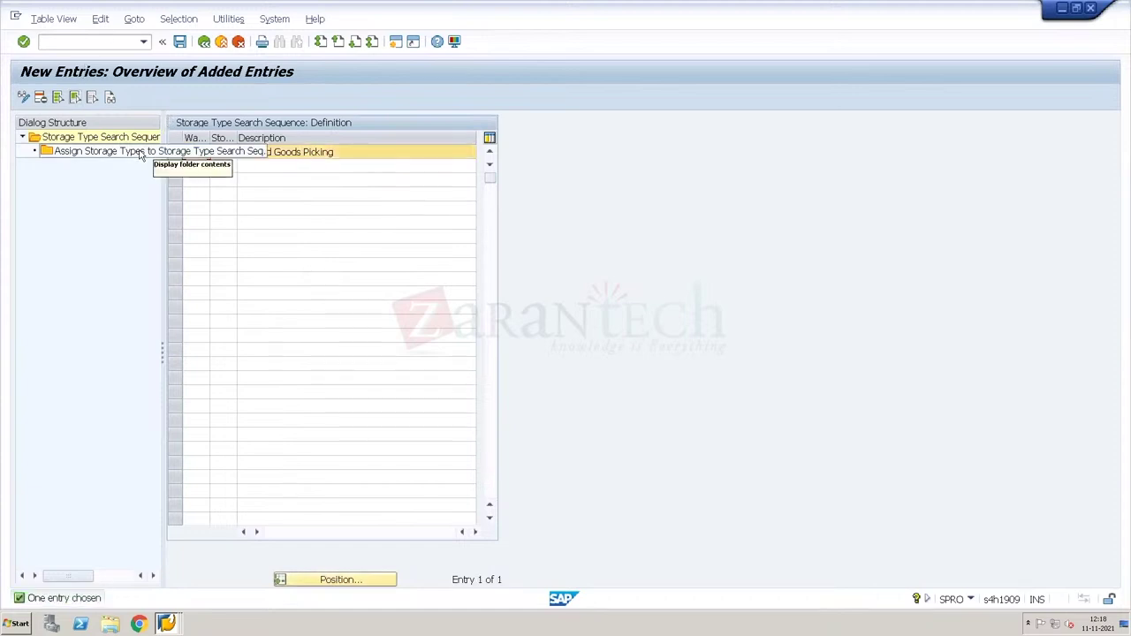
double_click(106, 151)
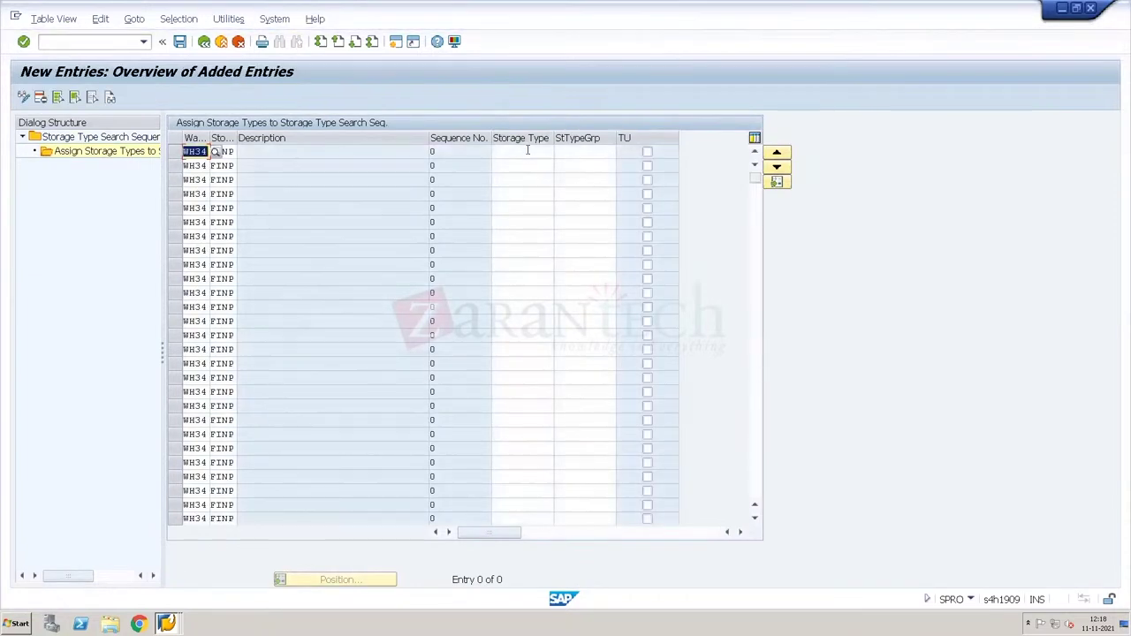
click(527, 151)
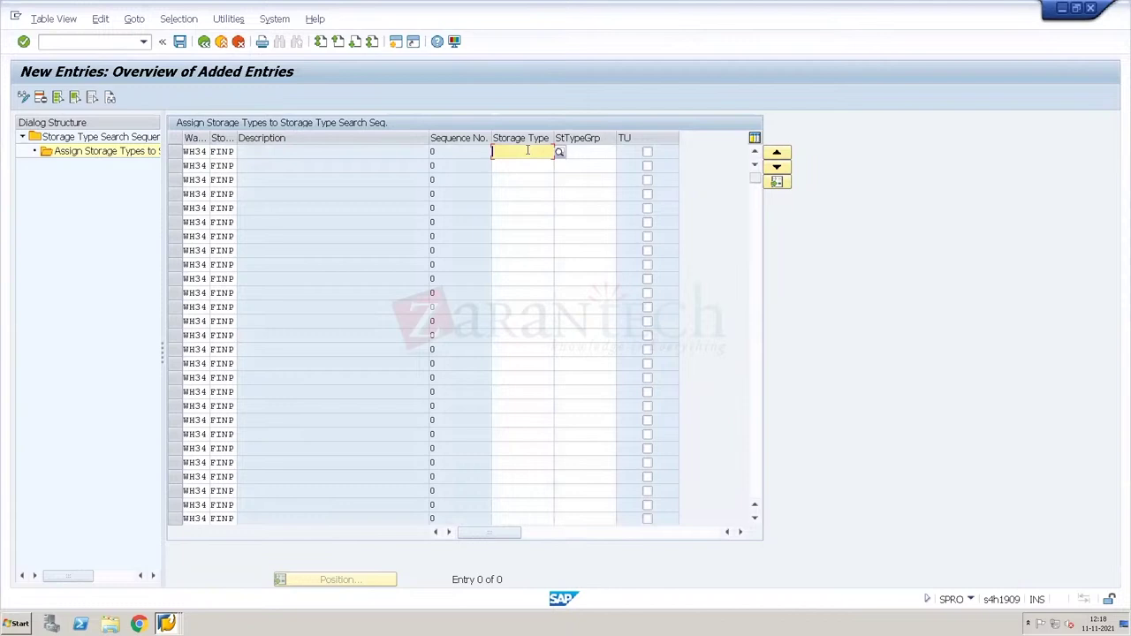
text(8004)
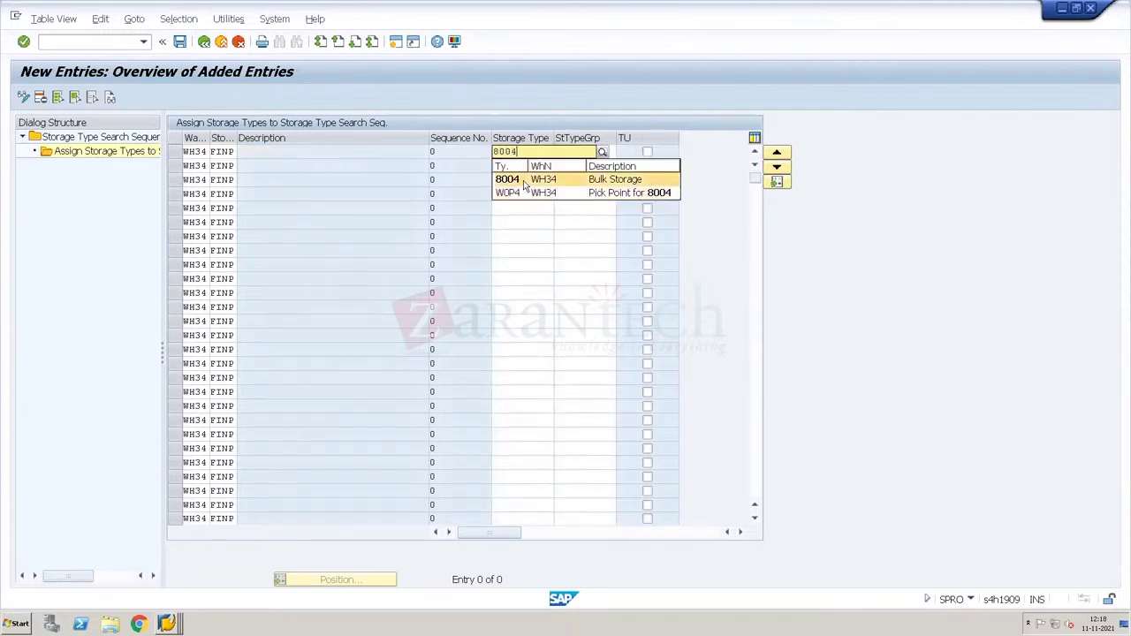
click(523, 180)
click(514, 167)
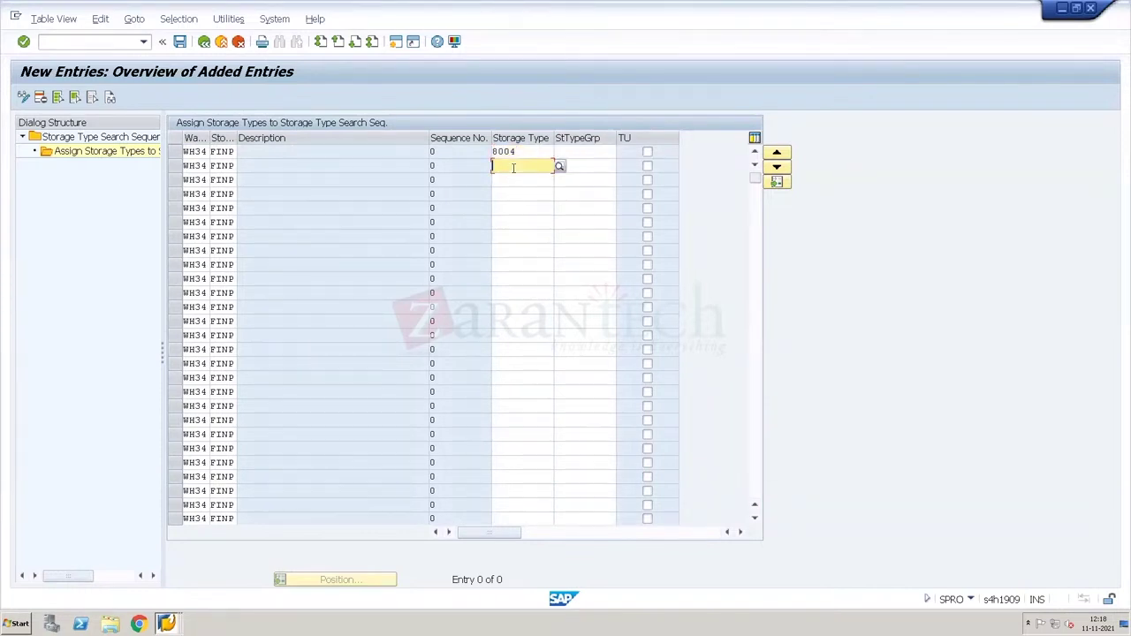
text(8006)
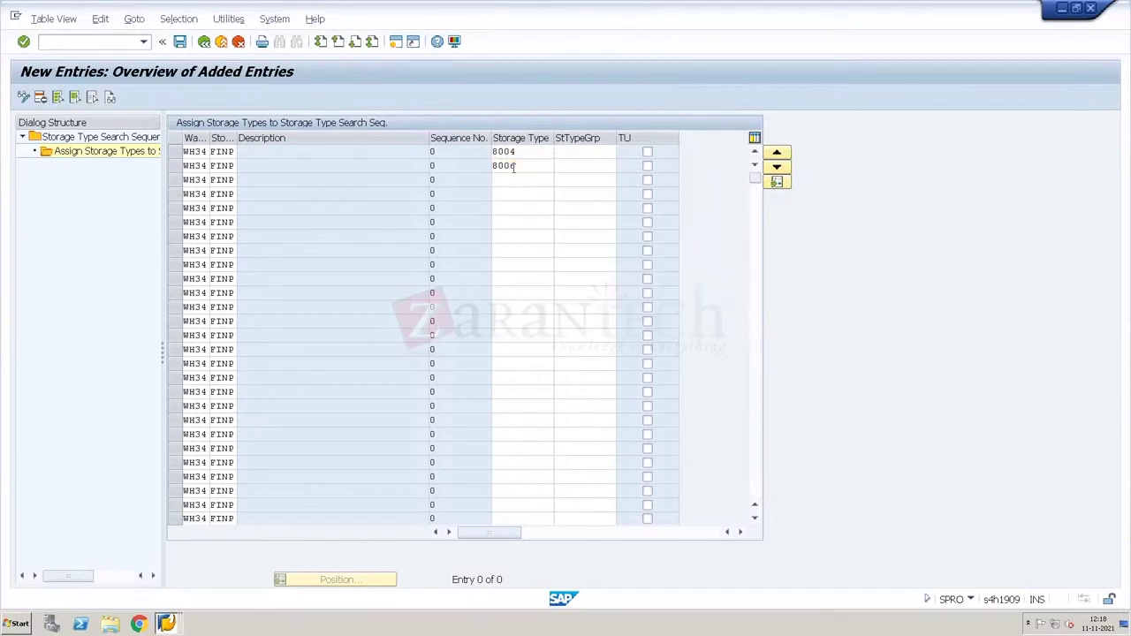
key(Return)
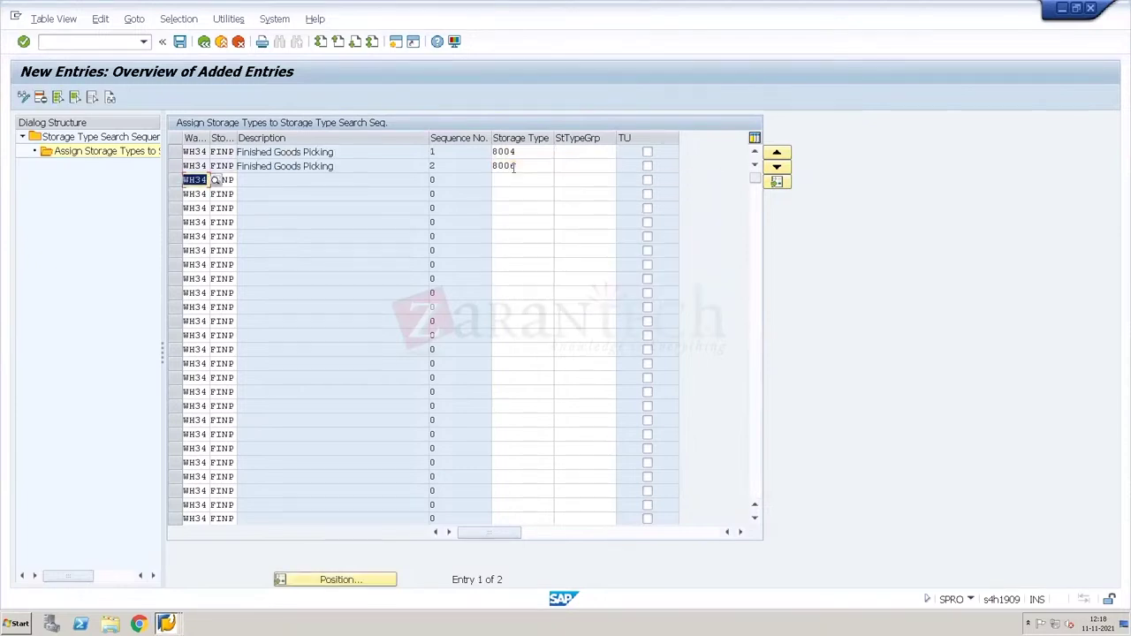
key(ctrl+s)
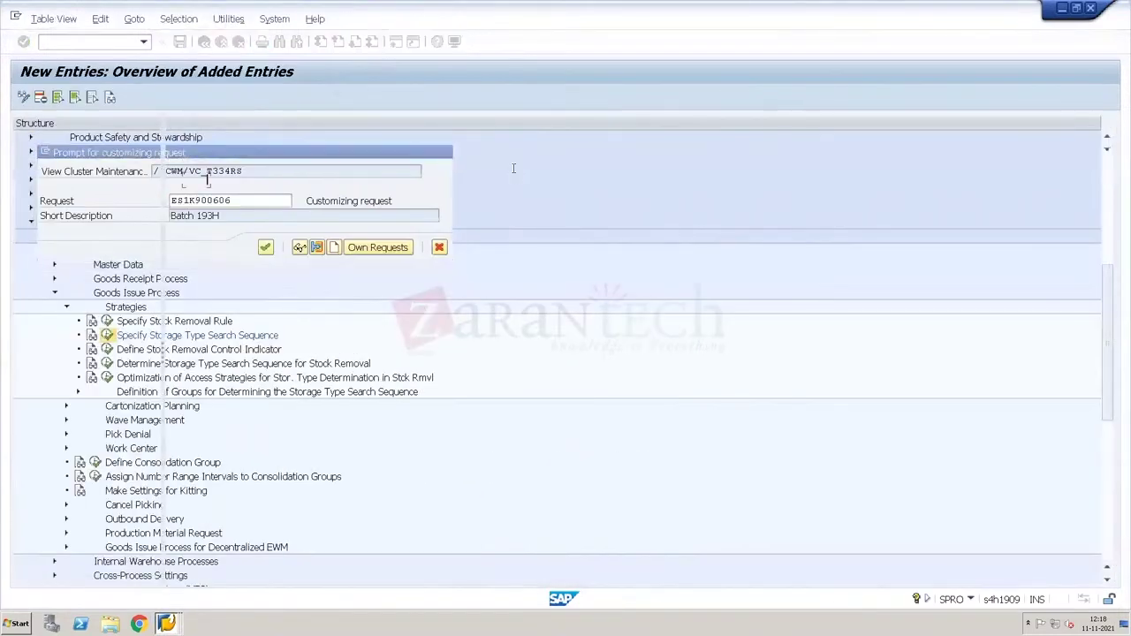
key(Return)
click(205, 46)
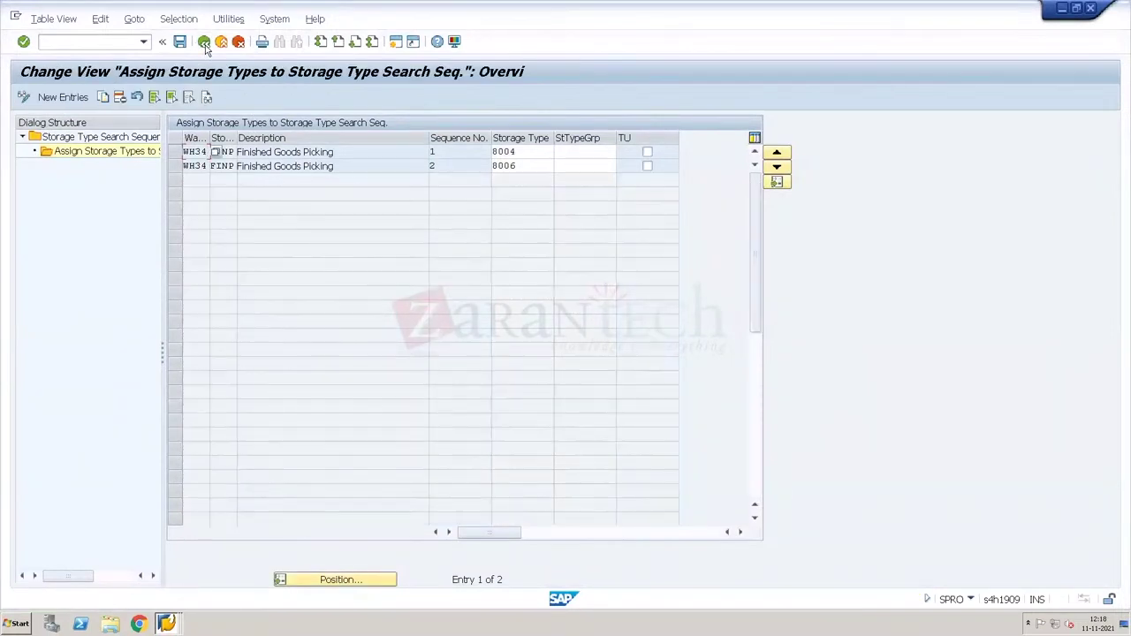
click(204, 44)
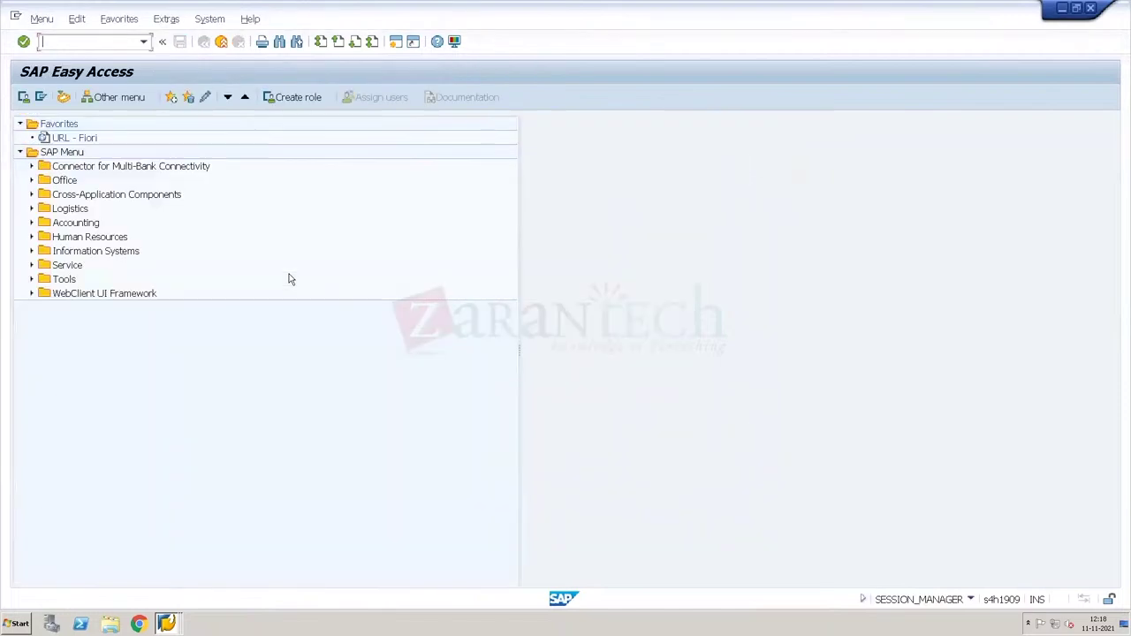
- Switch to the 1934H Warehouse Datasheet in Excel and examine storage types 8004 and 8006 on the Warehouse Layout sheet
click(47, 41)
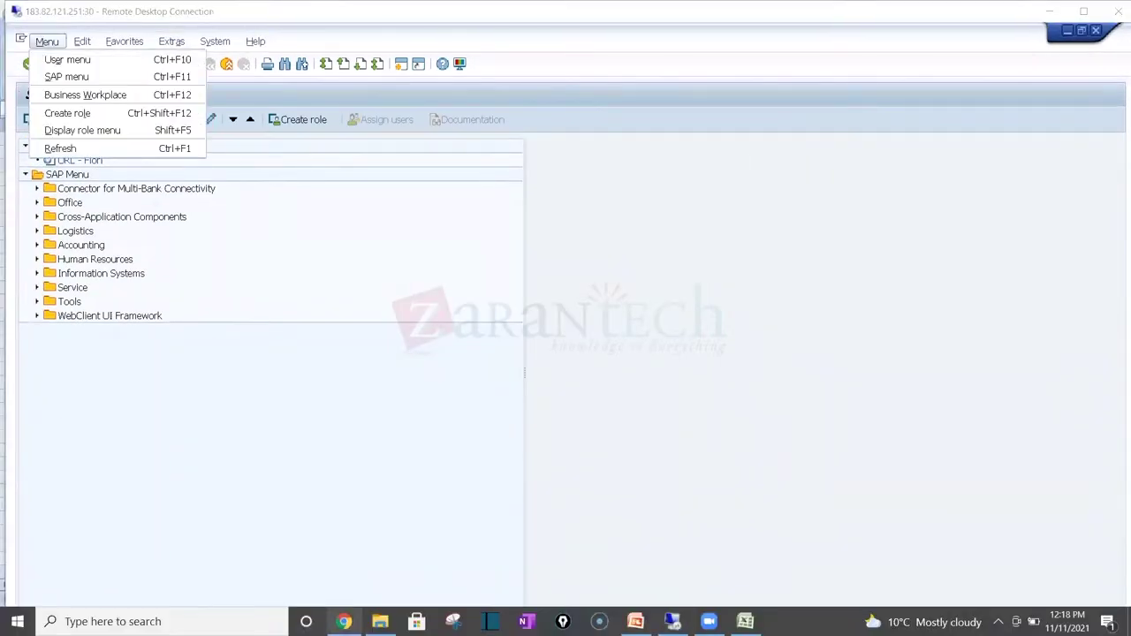
click(344, 621)
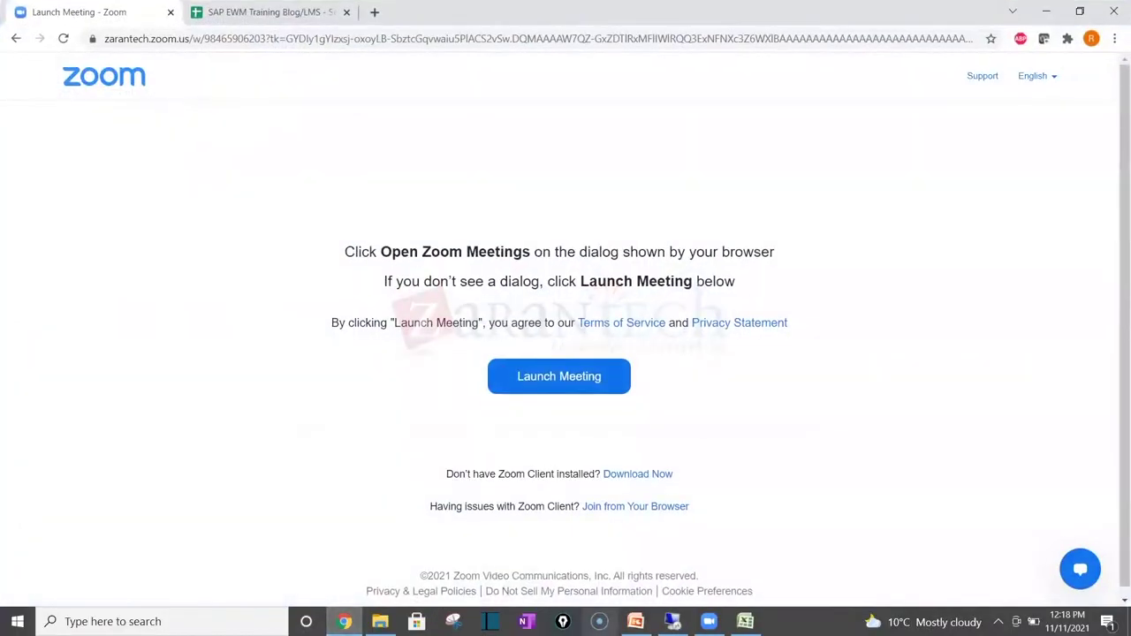
click(745, 621)
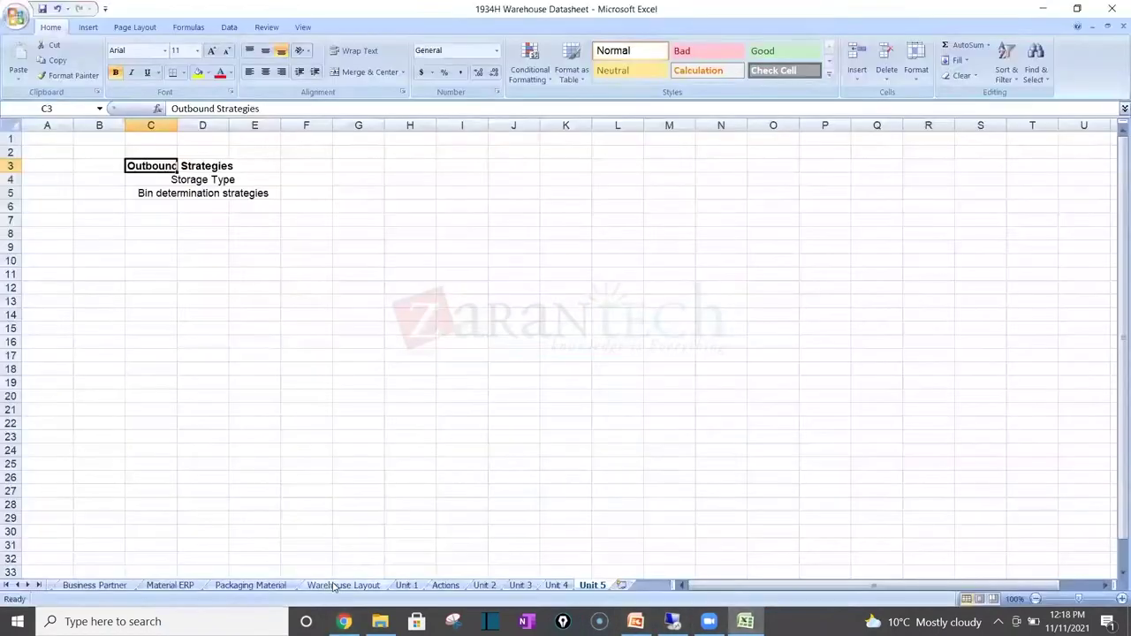
click(343, 585)
drag(658, 321, 767, 475)
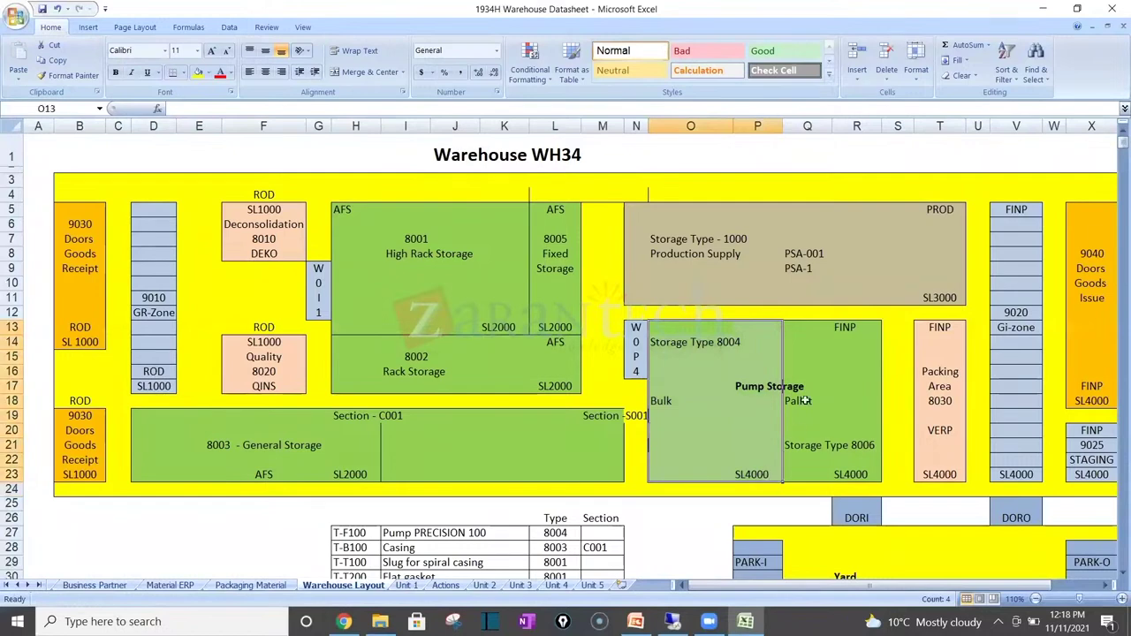
drag(795, 320, 871, 477)
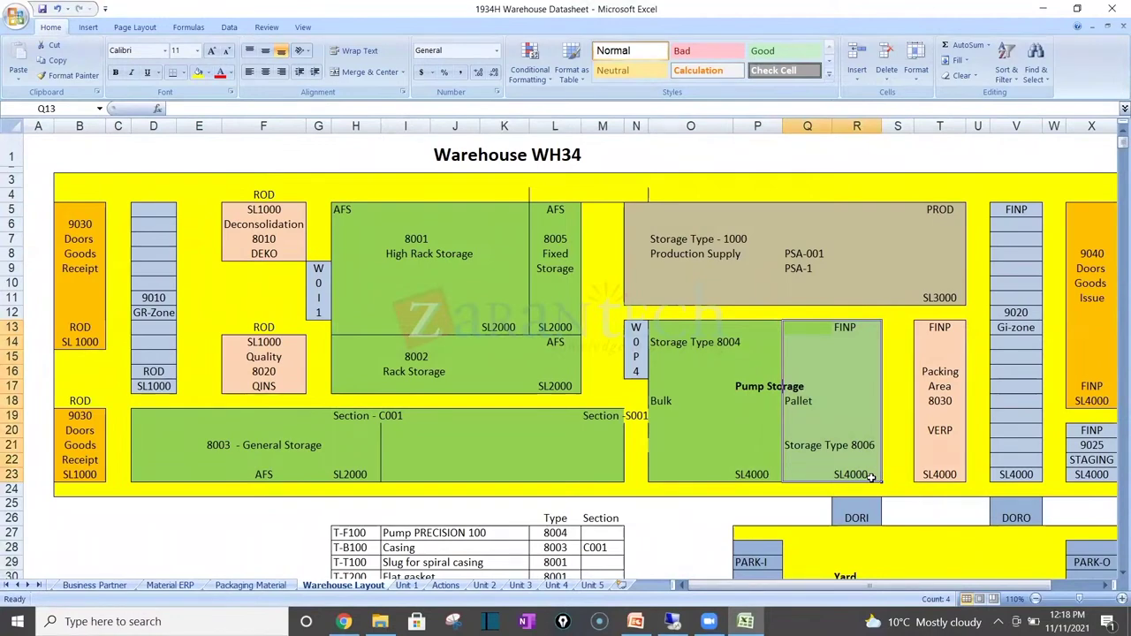
- Switch back to the full-screen remote SAP session and leave the storage type search sequence settings for the IMG structure
key(alt+Tab)
key(alt+Tab)
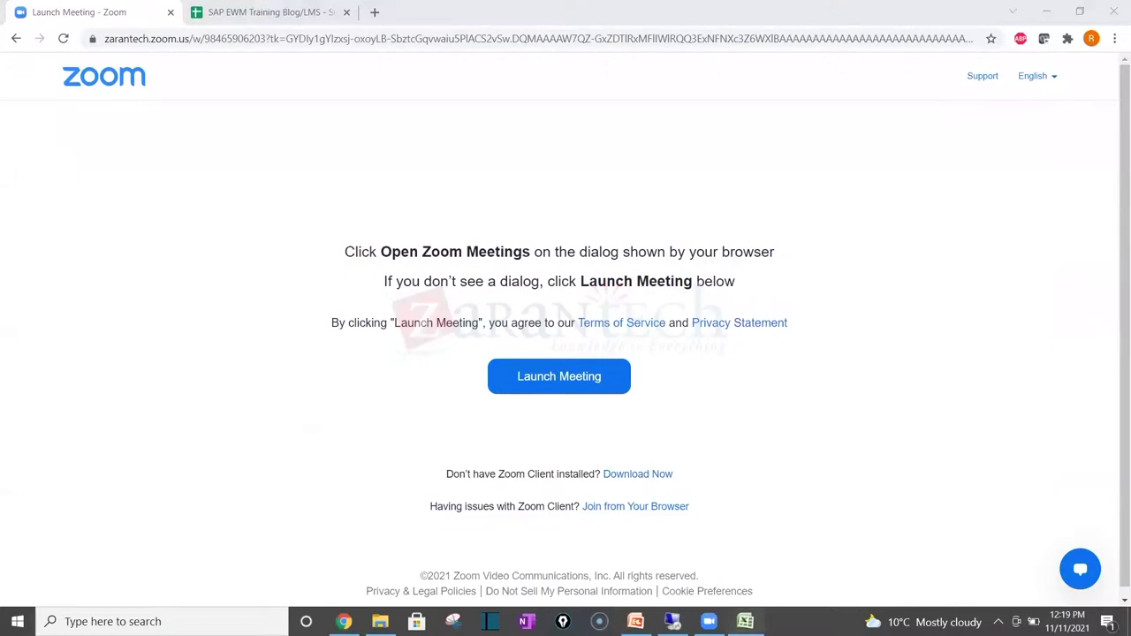
click(745, 621)
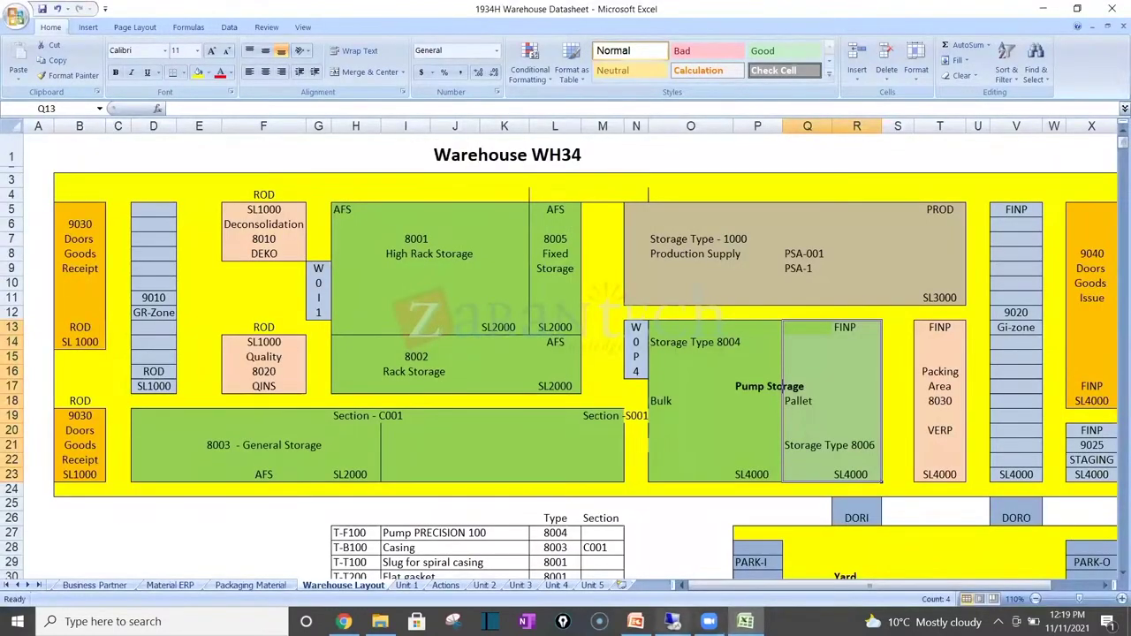
click(673, 621)
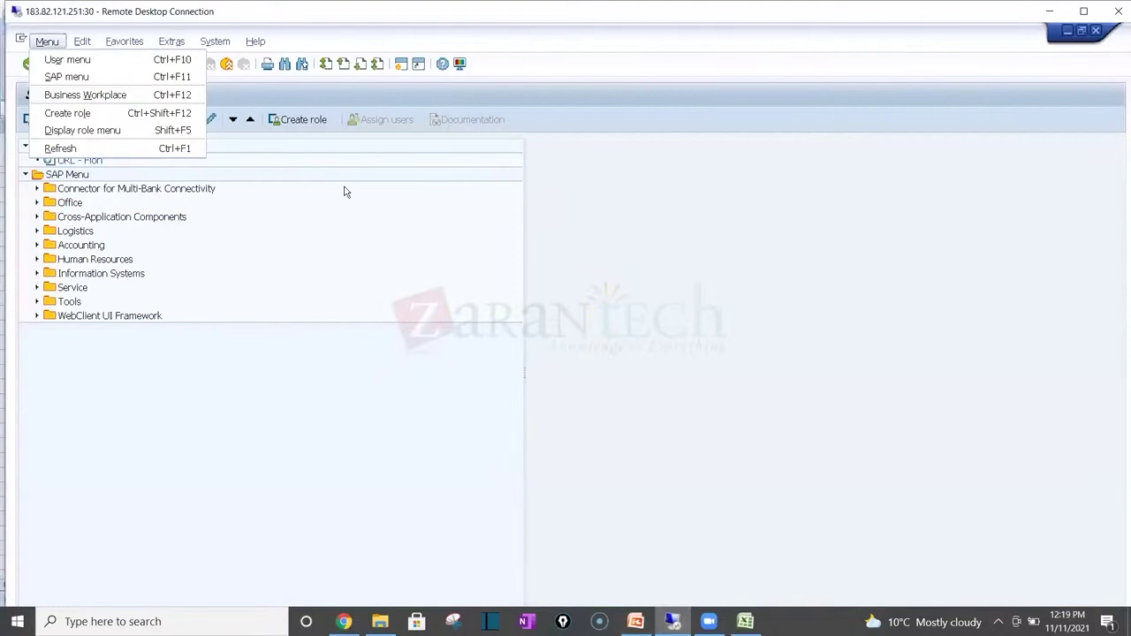
double_click(331, 17)
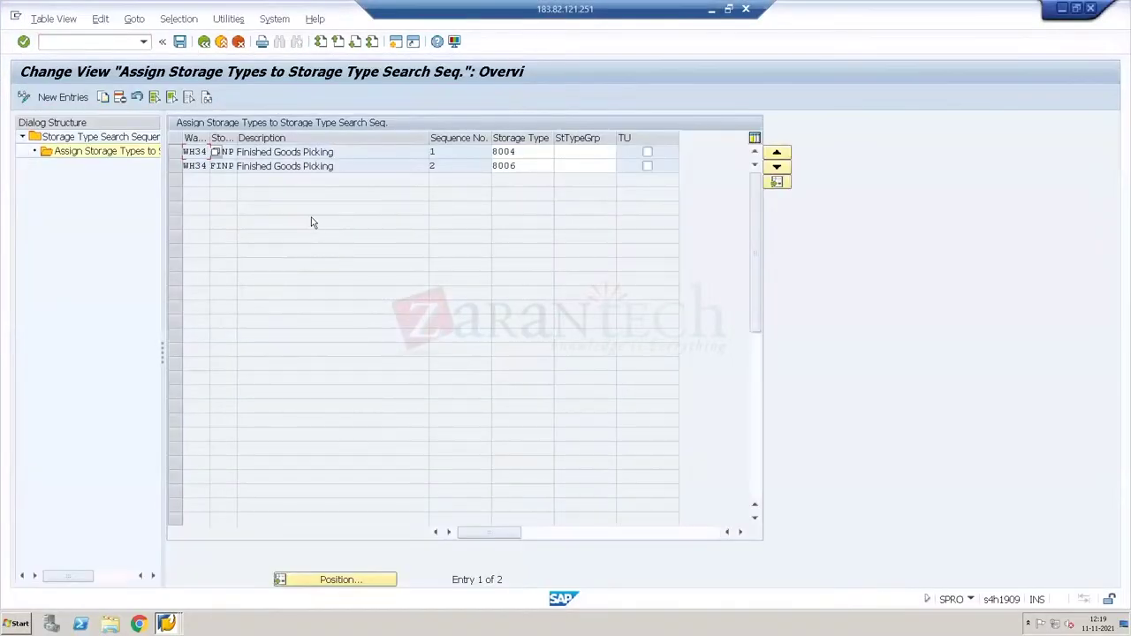
click(204, 42)
click(204, 43)
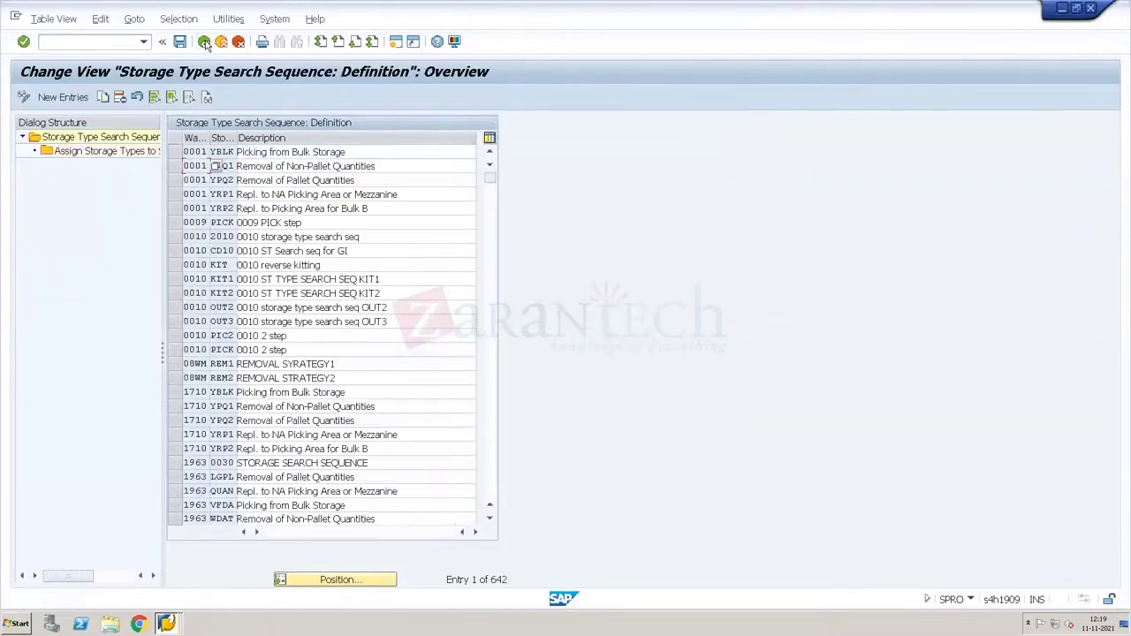
click(204, 42)
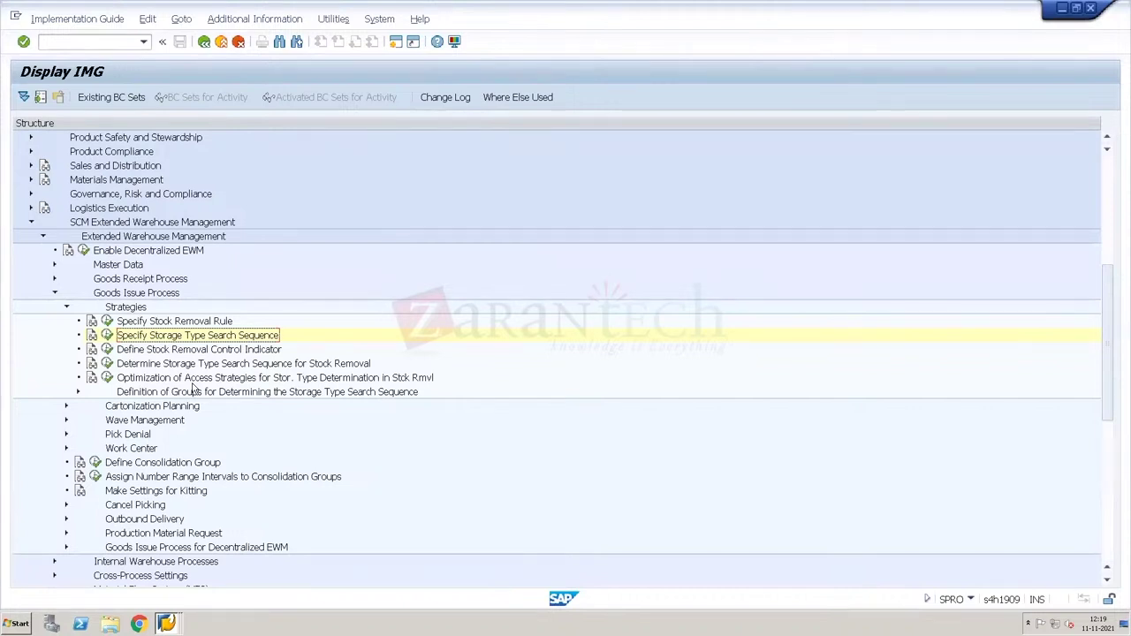
- Open Determine Storage Type Search Sequence for Stock Removal and jump to the entries of warehouse WH34
click(107, 363)
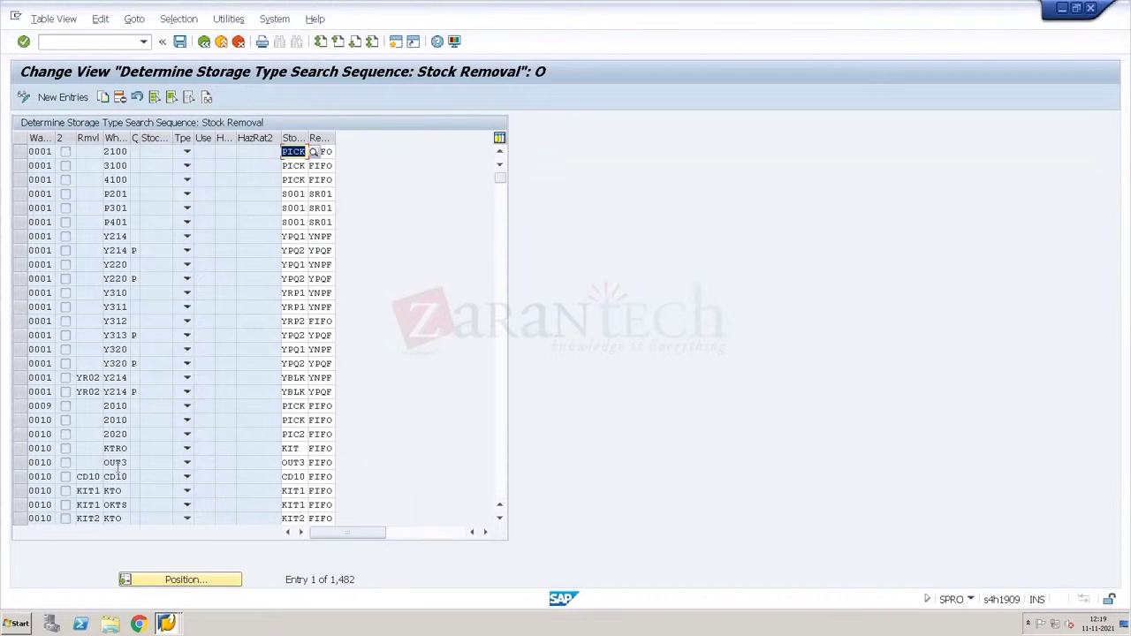
click(168, 583)
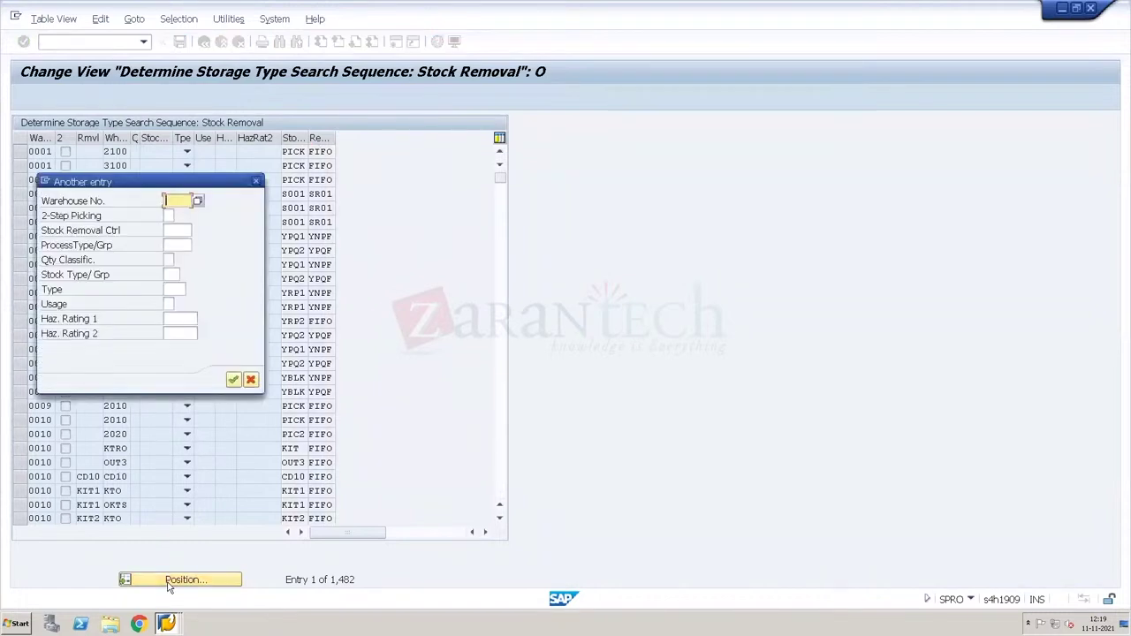
text(Wh34)
key(Return)
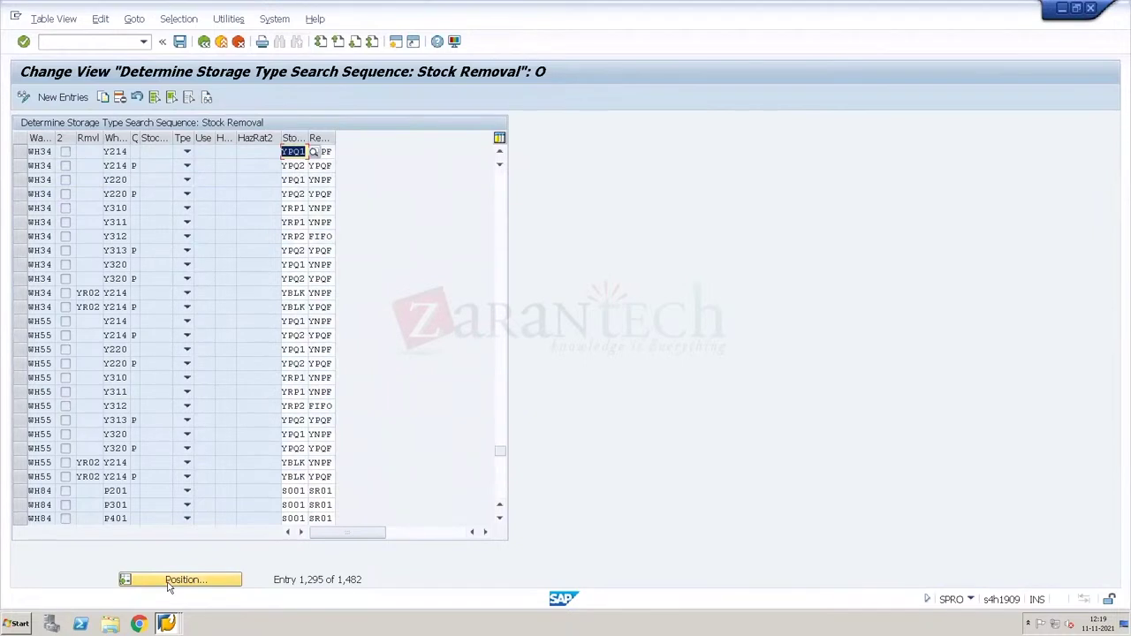